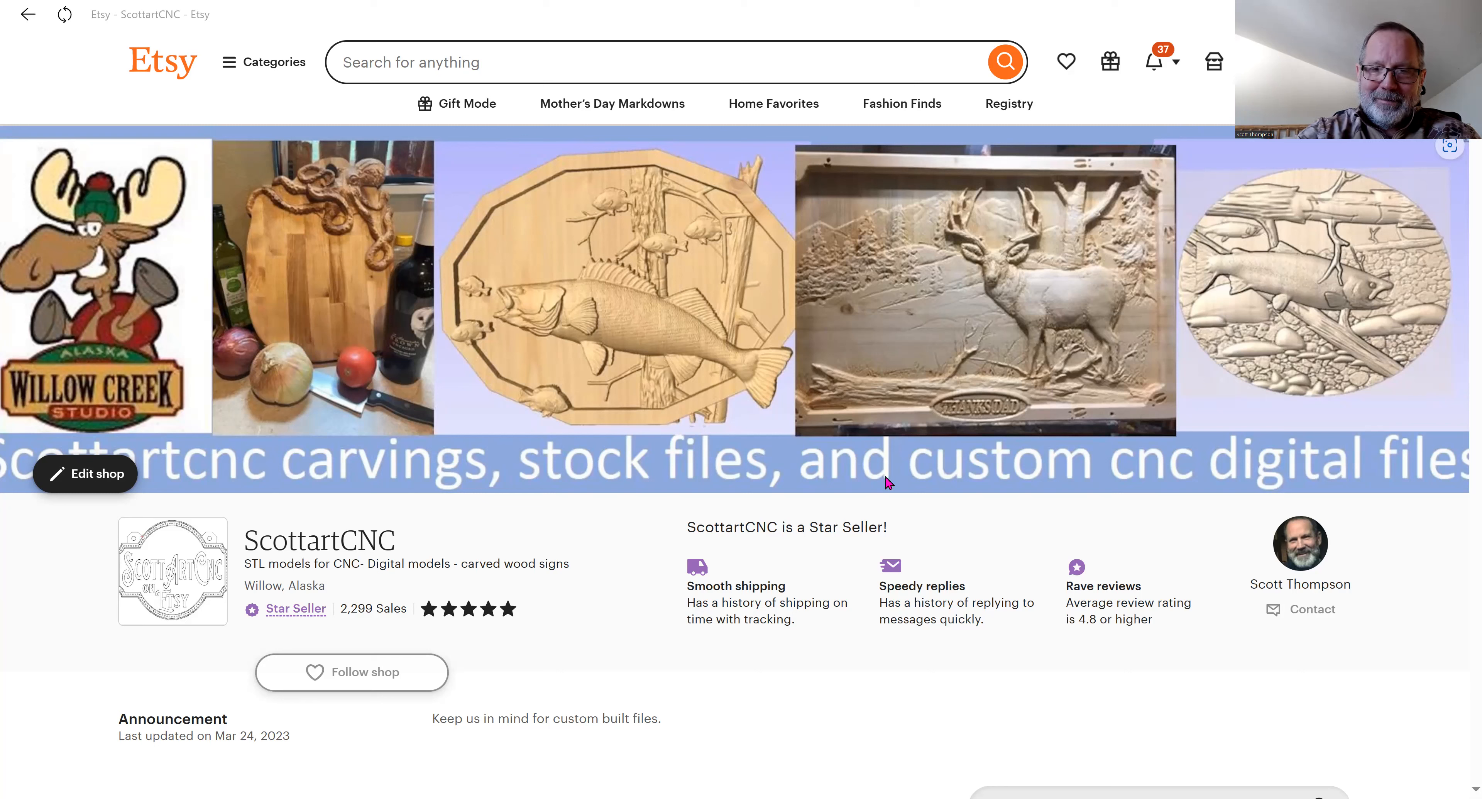
# Browse the ScottartCNC shop page on Etsy, examining its featured items, listings and customer reviews.
pyautogui.scroll(-5, 889, 483)
pyautogui.scroll(-4, 886, 478)
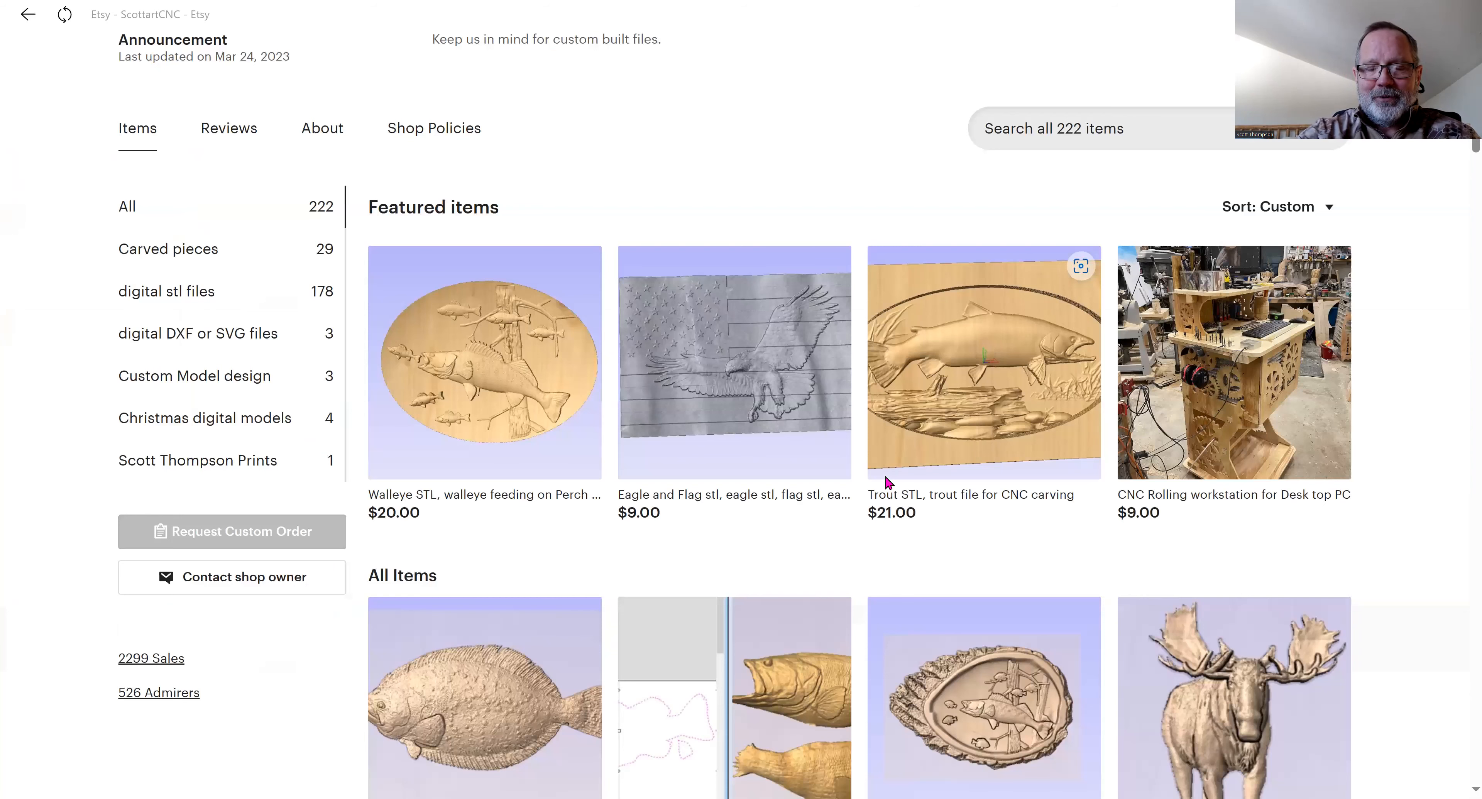
pyautogui.scroll(-20, 906, 480)
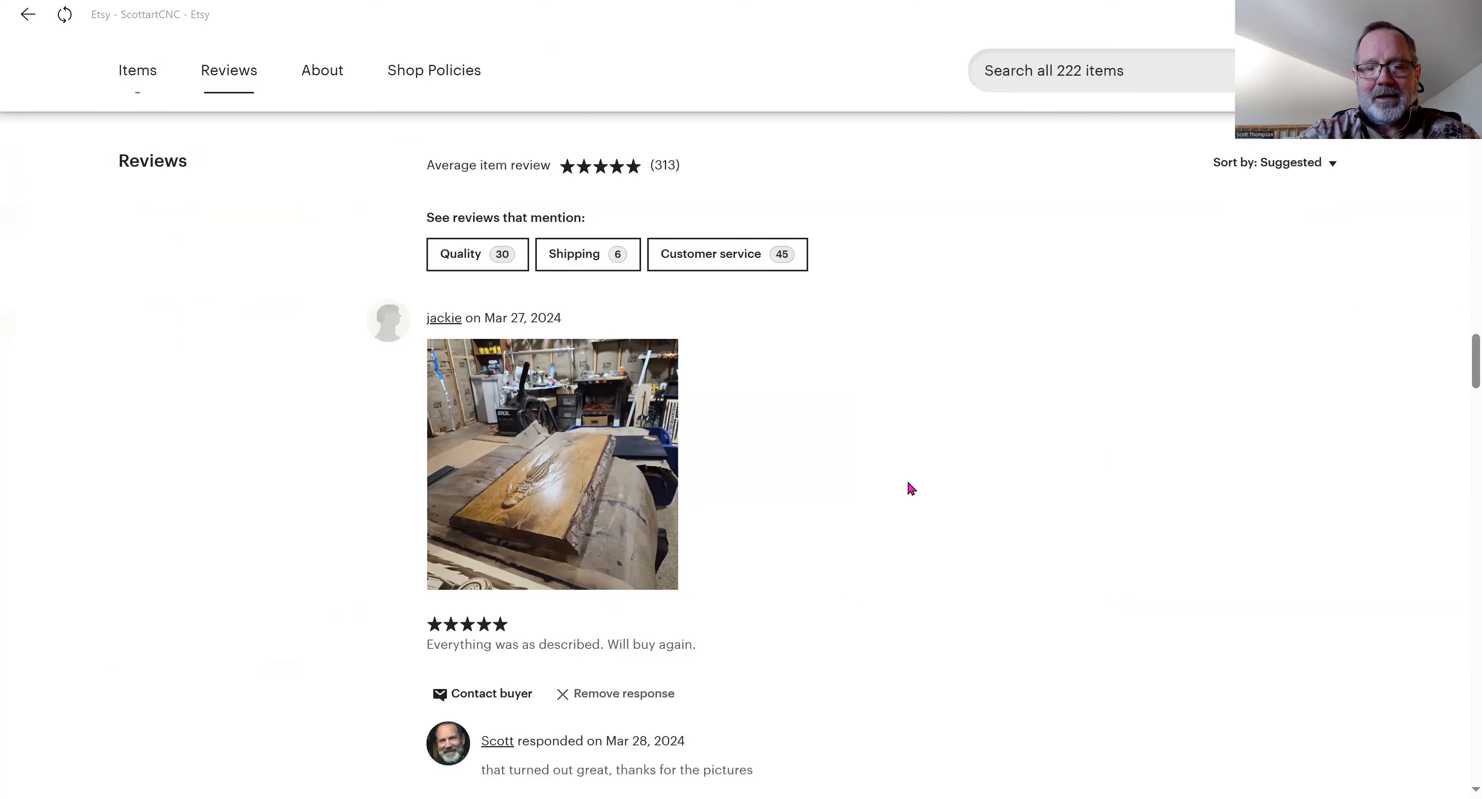
pyautogui.scroll(9, 907, 482)
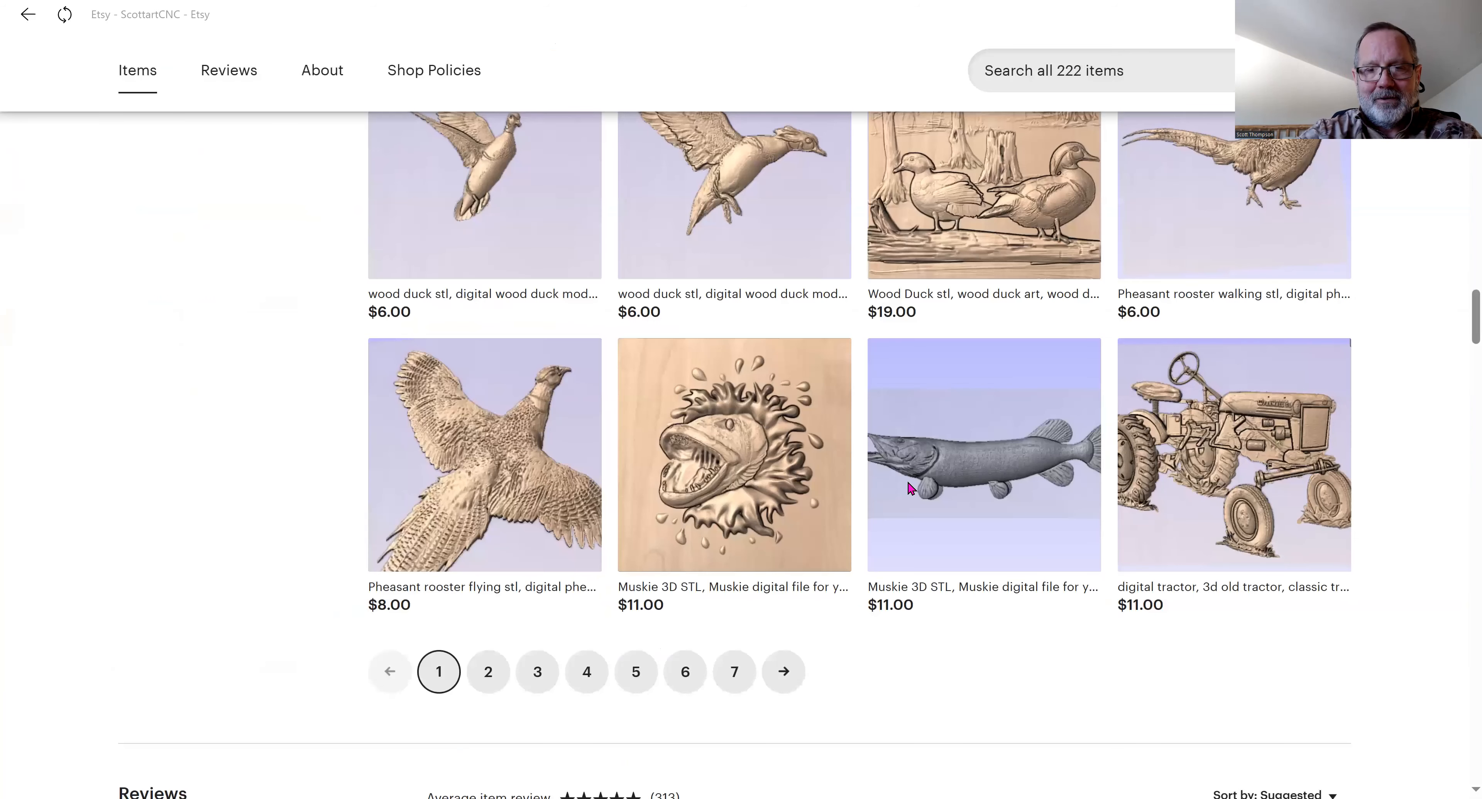
pyautogui.scroll(15, 908, 485)
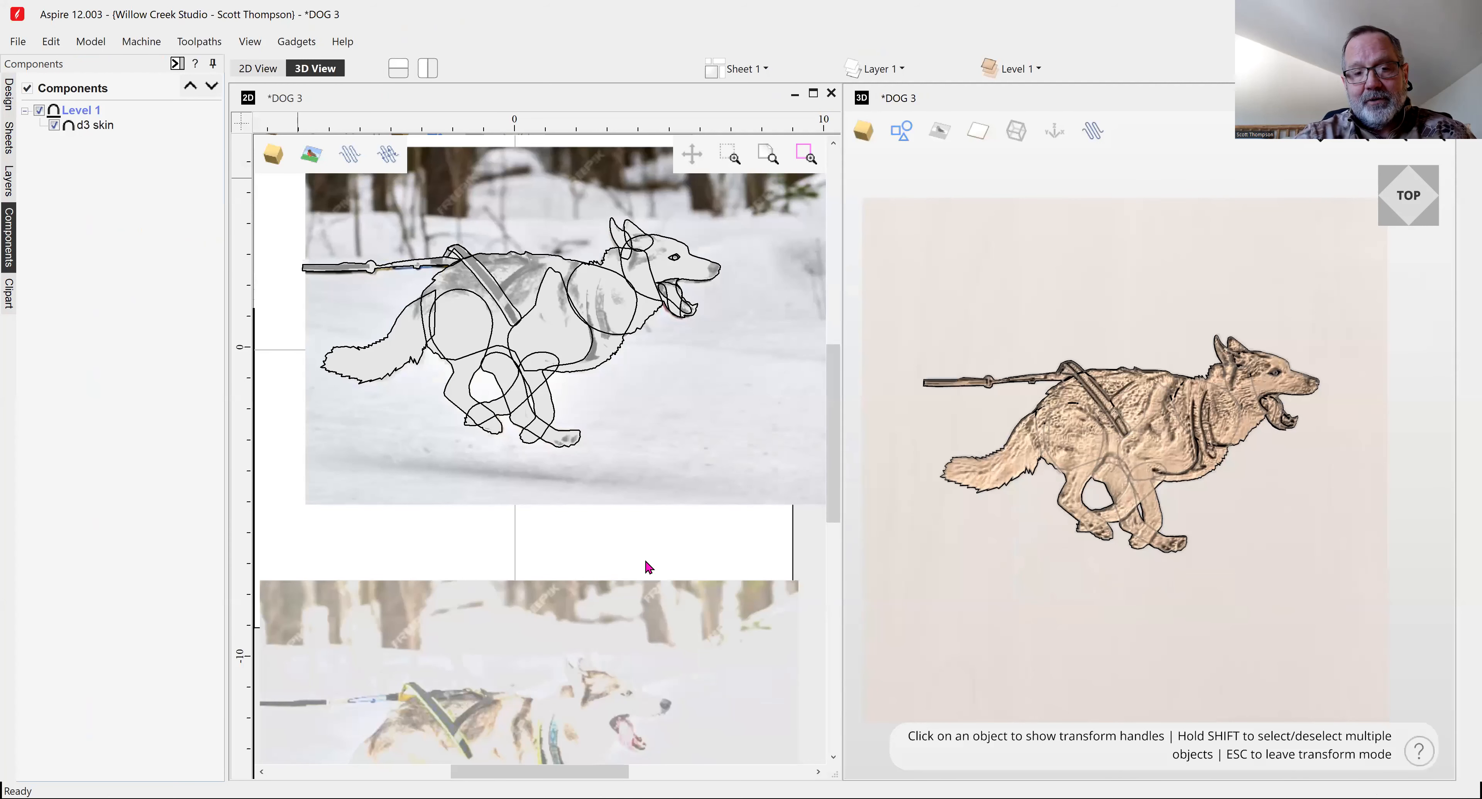
# Switch to Aspire and compare the colour reference photo of the running dog with its traced vectors and textured 3D model.
pyautogui.scroll(-5, 624, 406)
pyautogui.click(590, 518)
pyautogui.scroll(3, 590, 518)
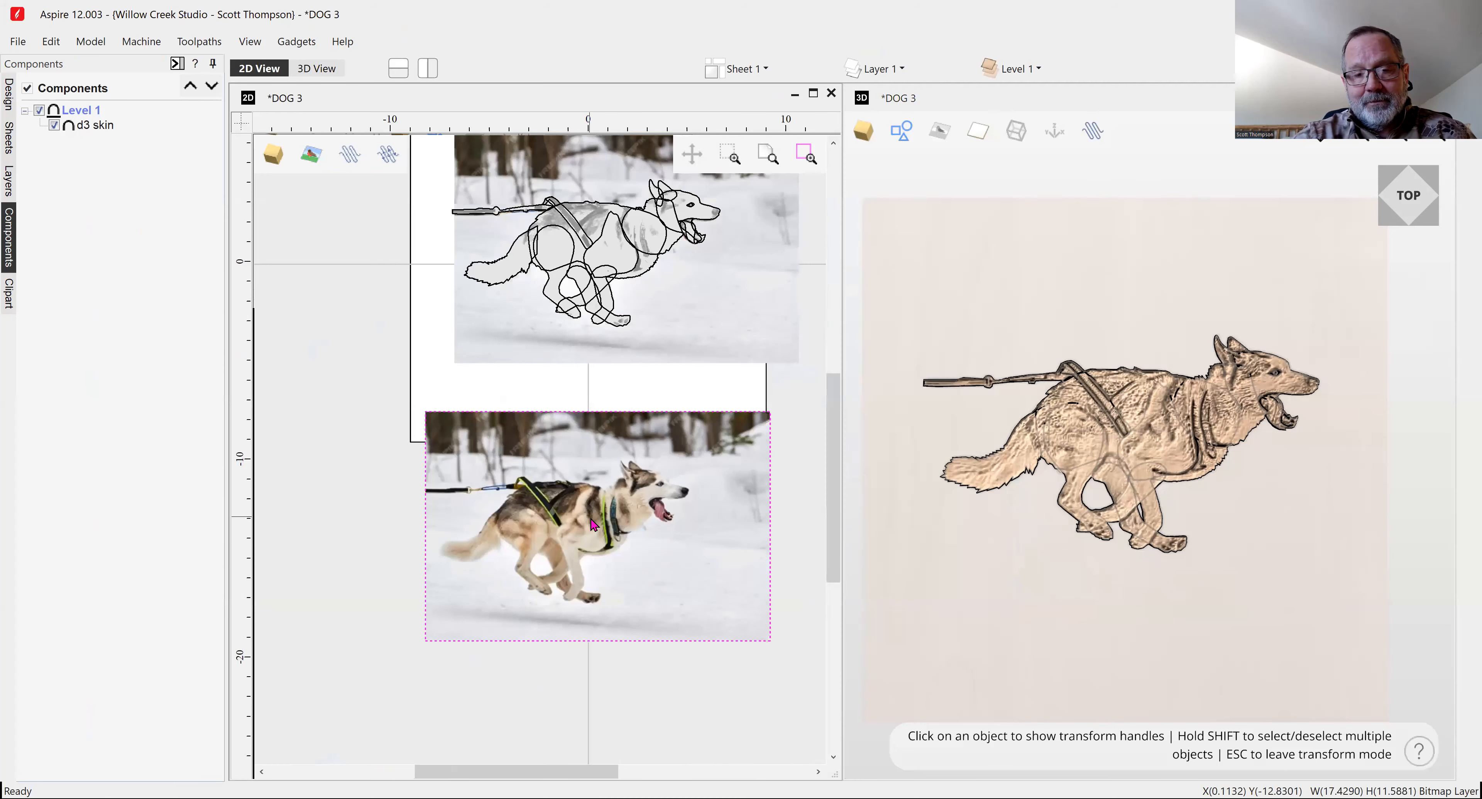
pyautogui.click(590, 517)
pyautogui.scroll(4, 590, 518)
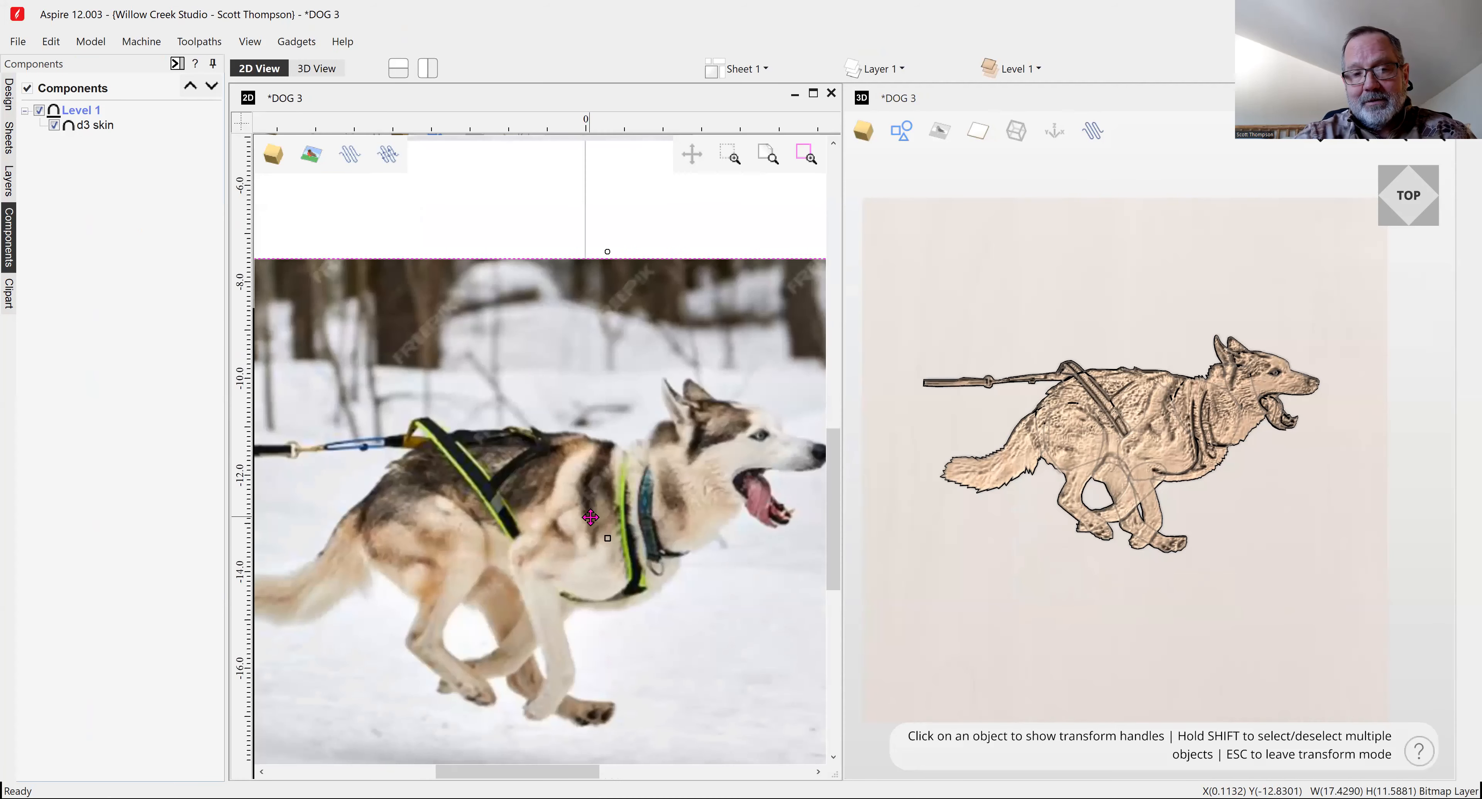
pyautogui.scroll(-2, 735, 401)
pyautogui.scroll(-2, 735, 401)
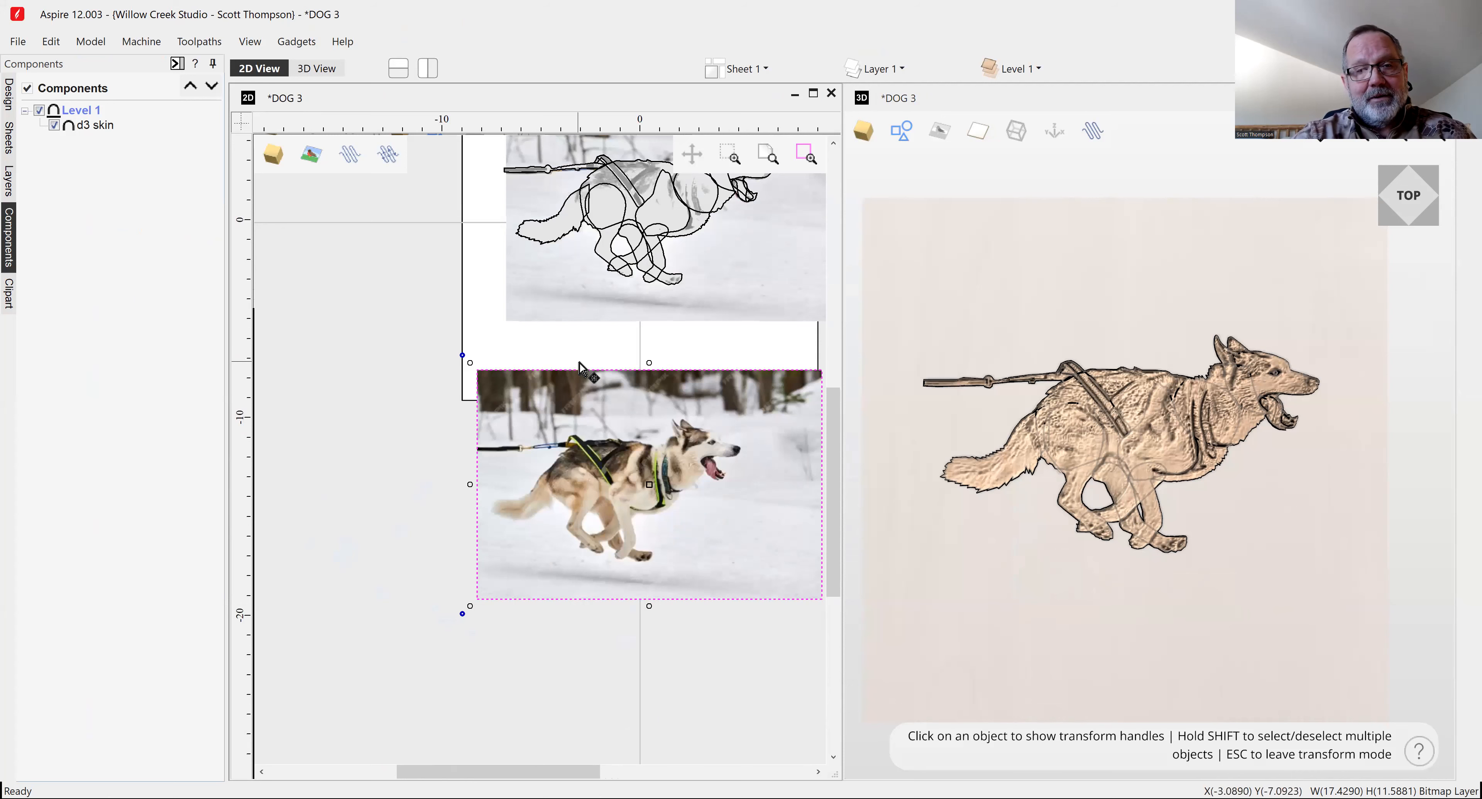
pyautogui.scroll(-1, 566, 365)
pyautogui.scroll(-1, 565, 365)
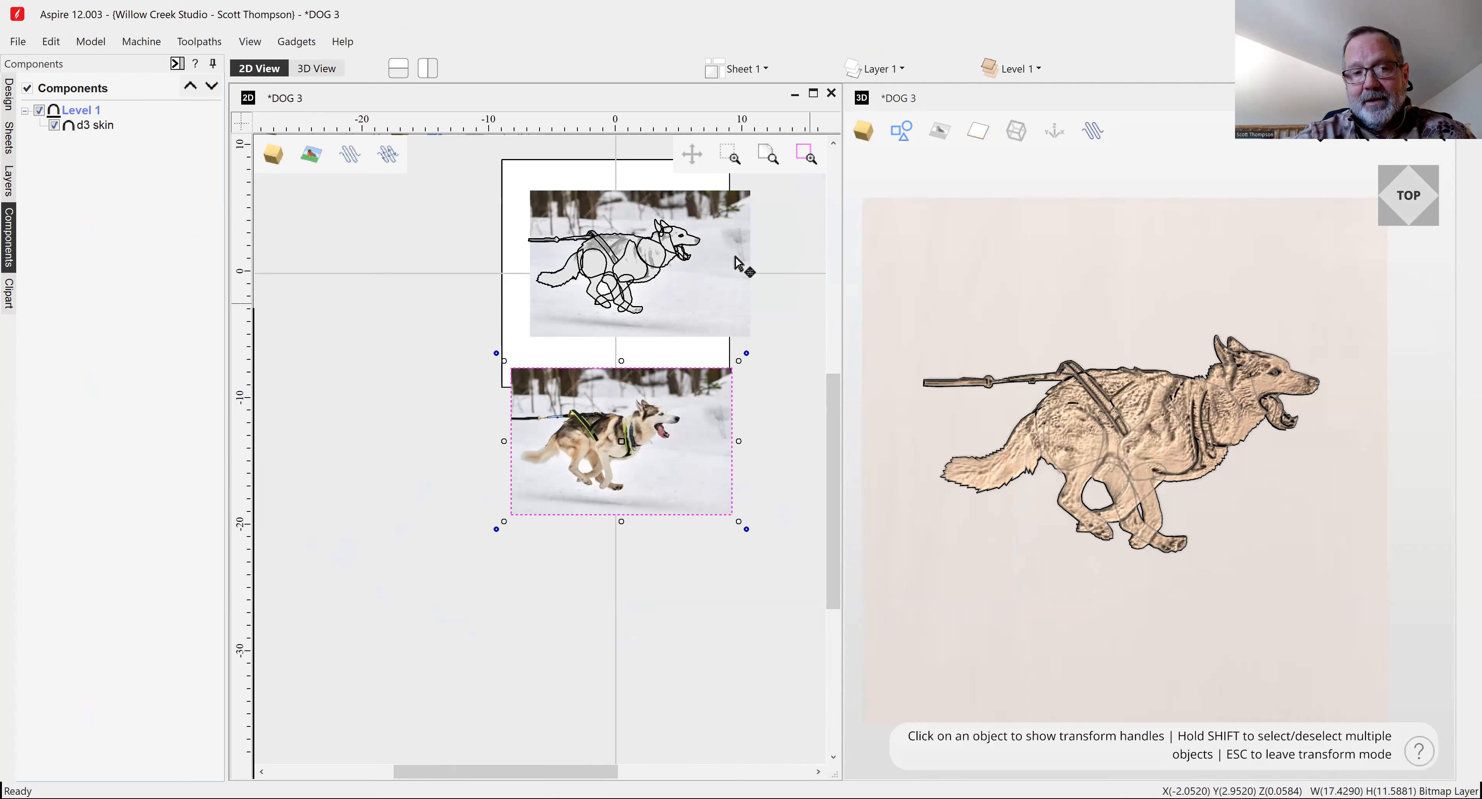
pyautogui.scroll(1, 662, 223)
pyautogui.scroll(3, 662, 227)
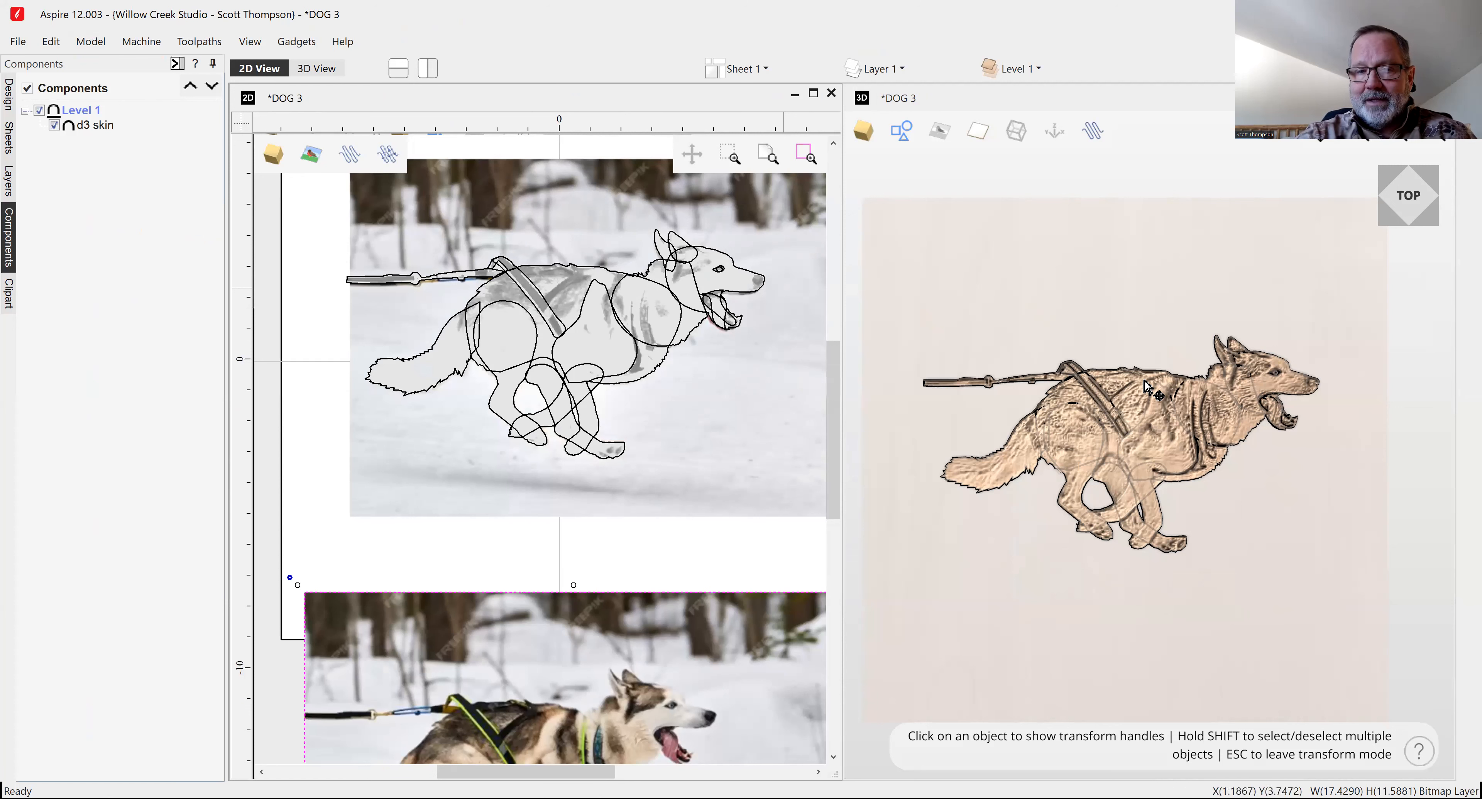
pyautogui.scroll(2, 1151, 428)
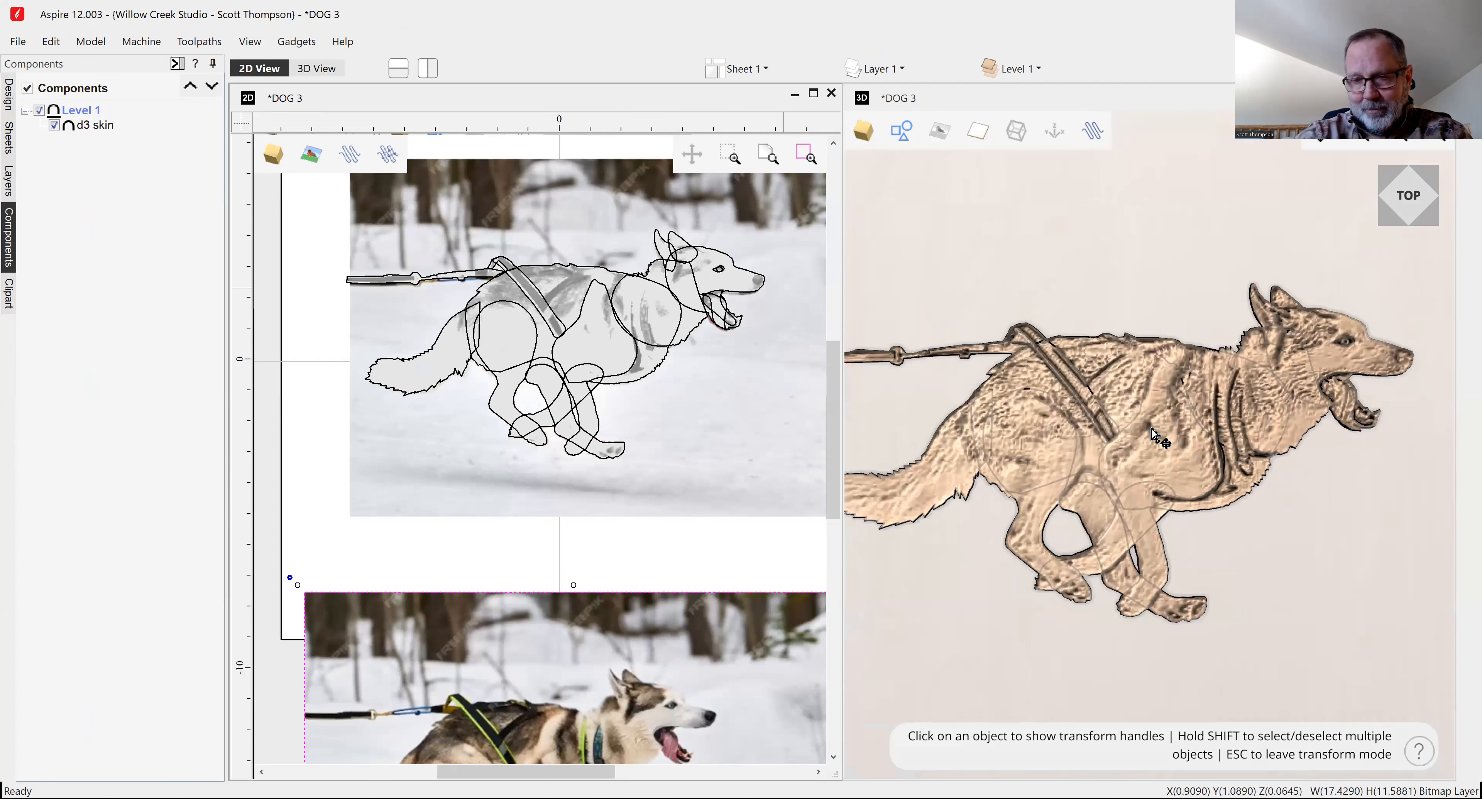
pyautogui.scroll(-1, 1153, 433)
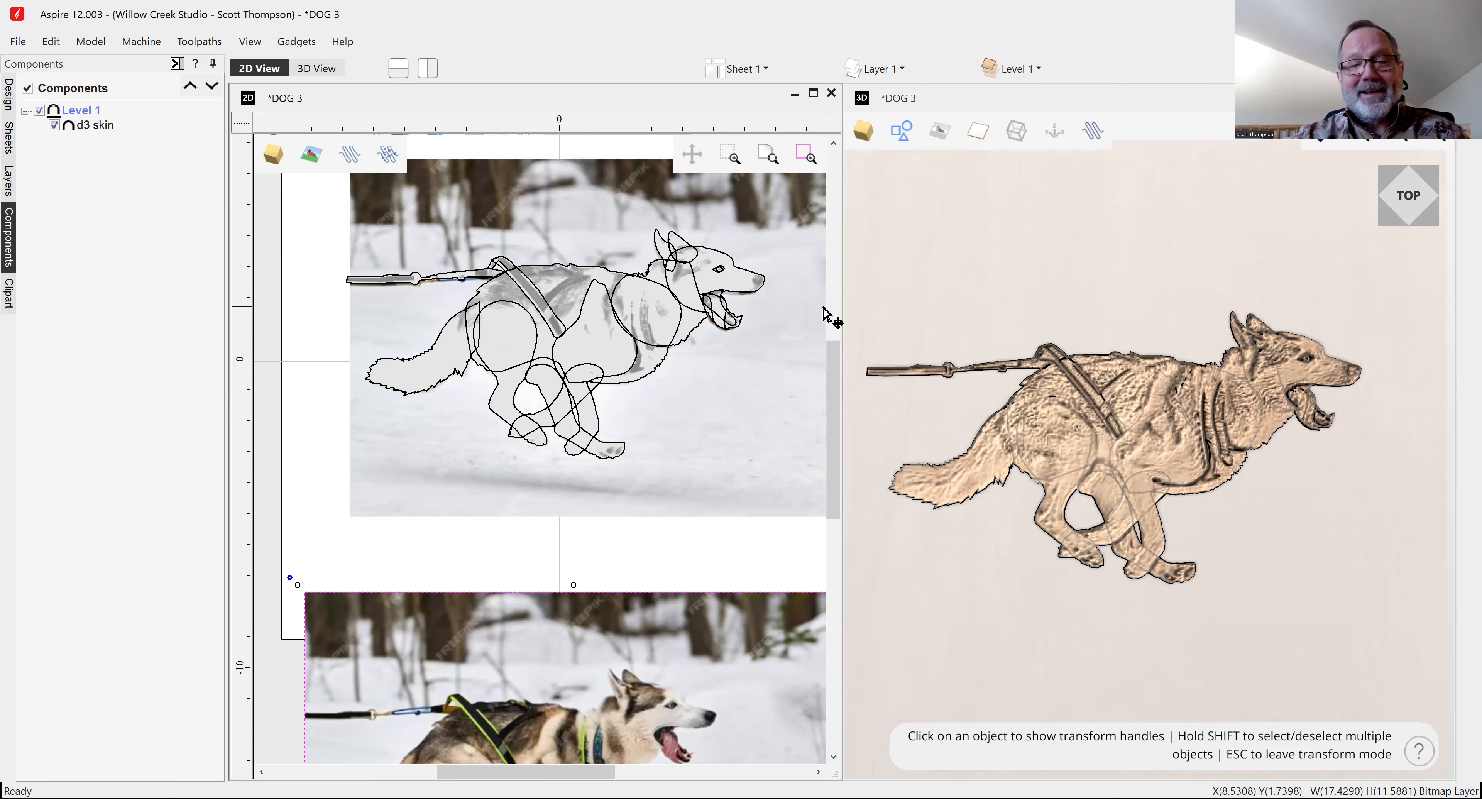
# Enlarge the 2D view to fill the workspace and return to the side-by-side 2D and 3D layout.
pyautogui.click(812, 93)
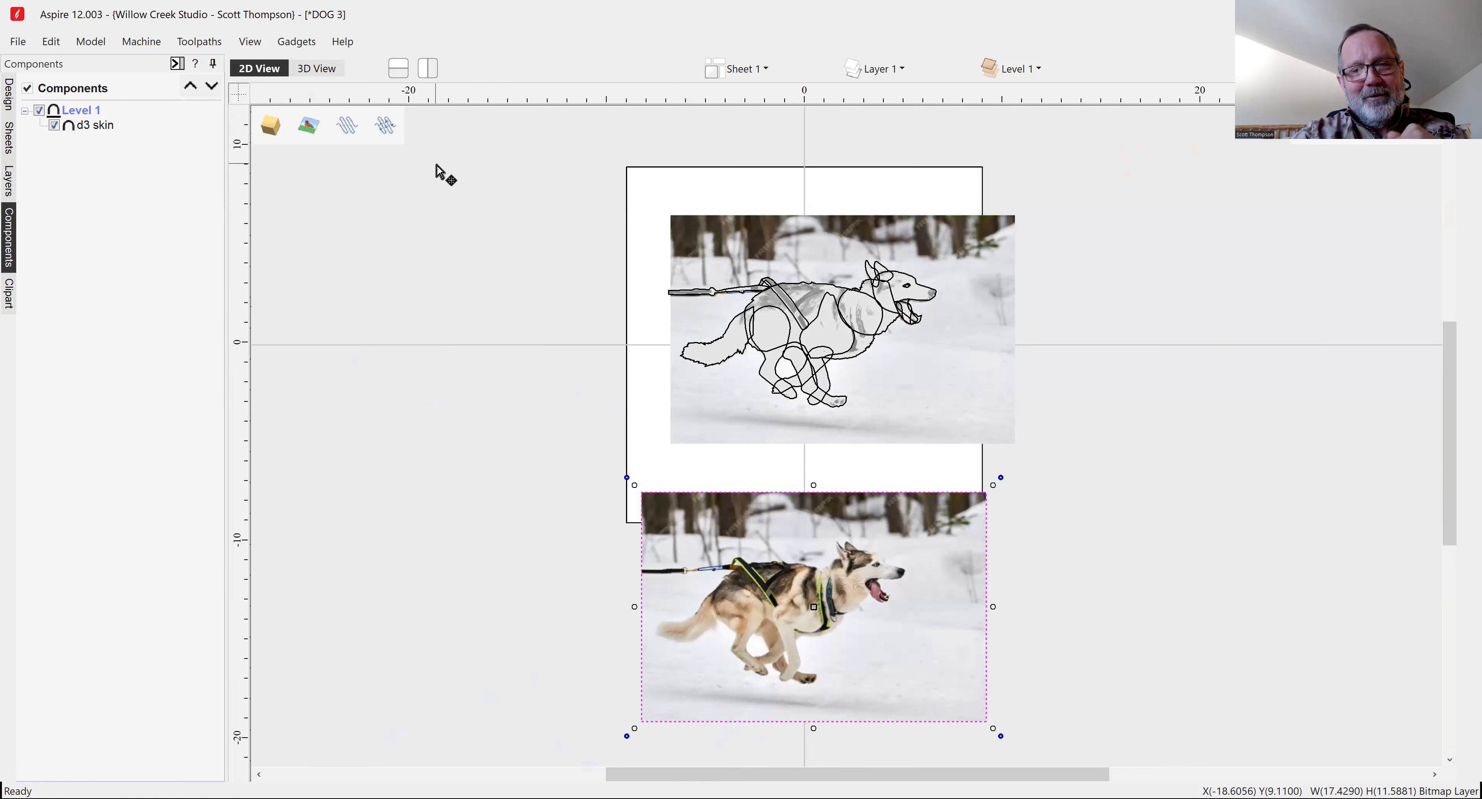
pyautogui.click(428, 70)
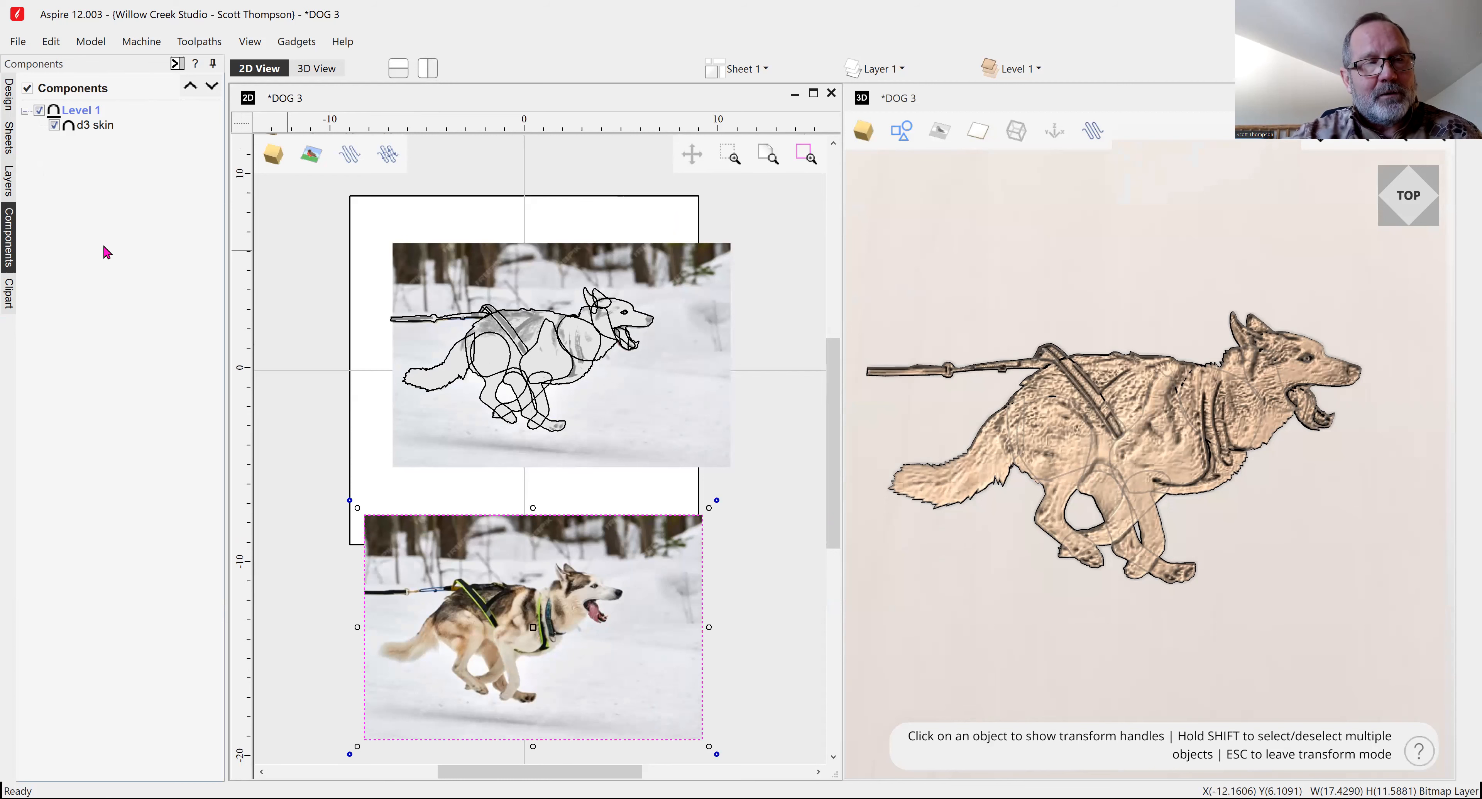
pyautogui.click(10, 96)
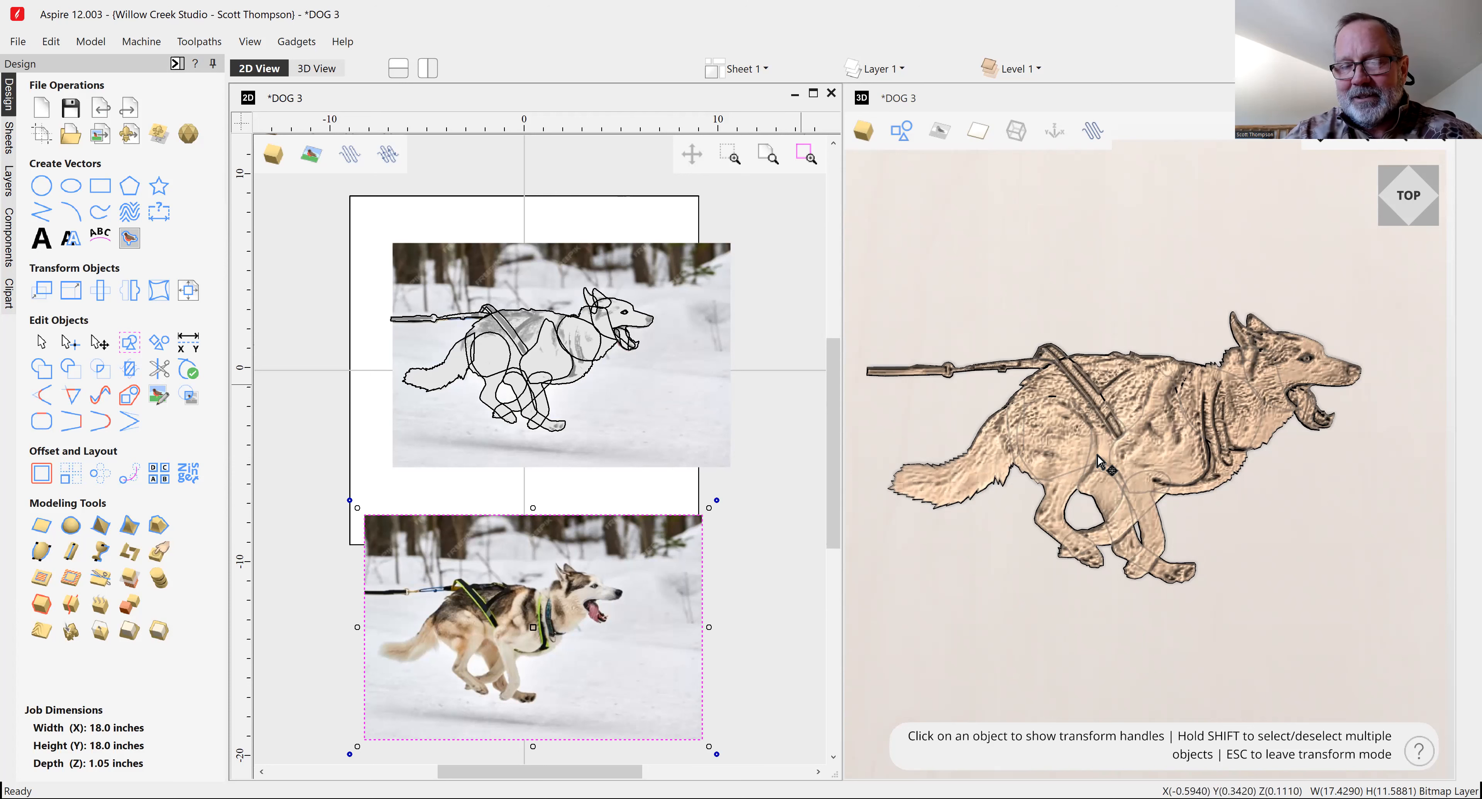
pyautogui.scroll(2, 1099, 461)
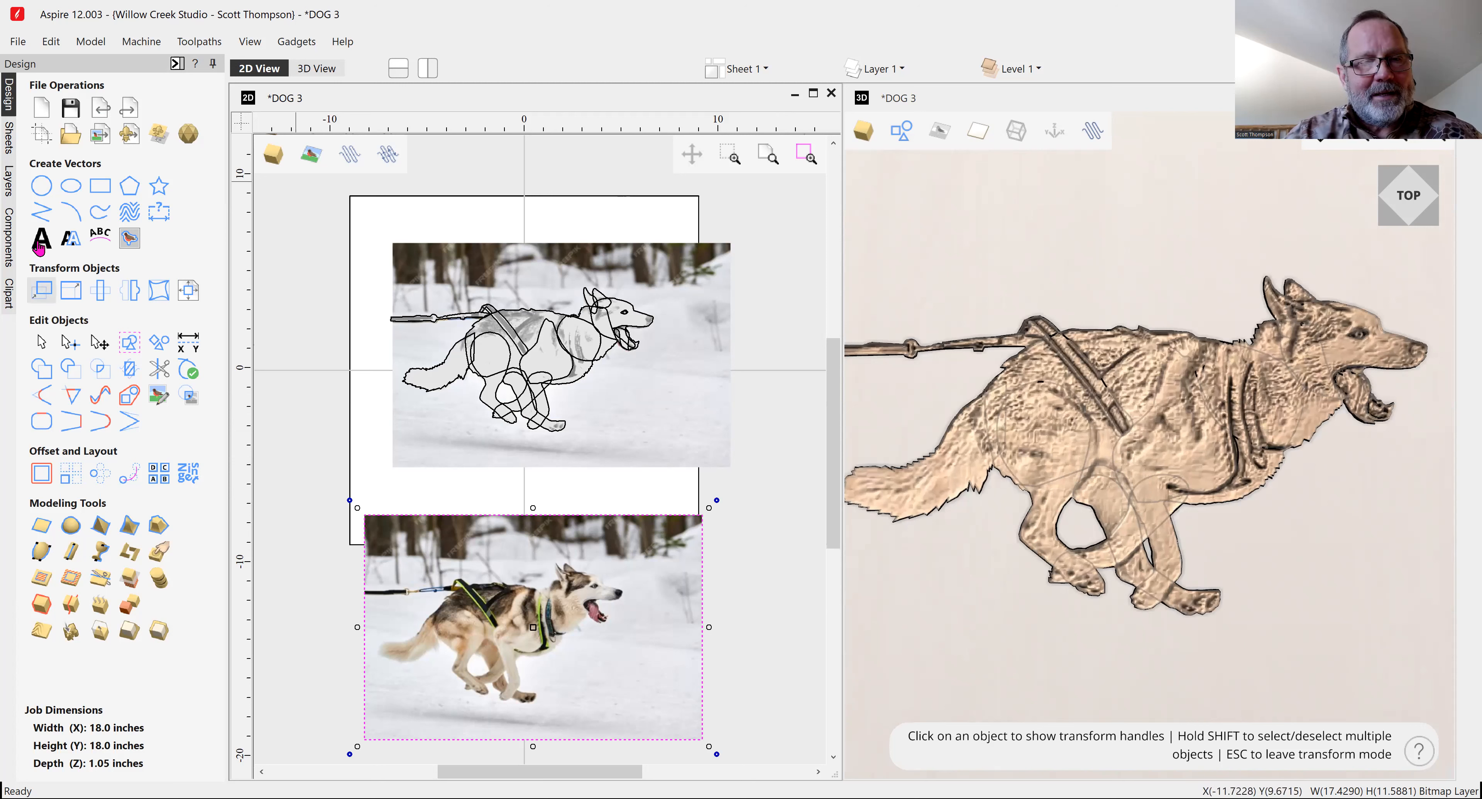
# Hide the d3 skin component to examine the dog's bare vectors and show the component again.
pyautogui.click(9, 236)
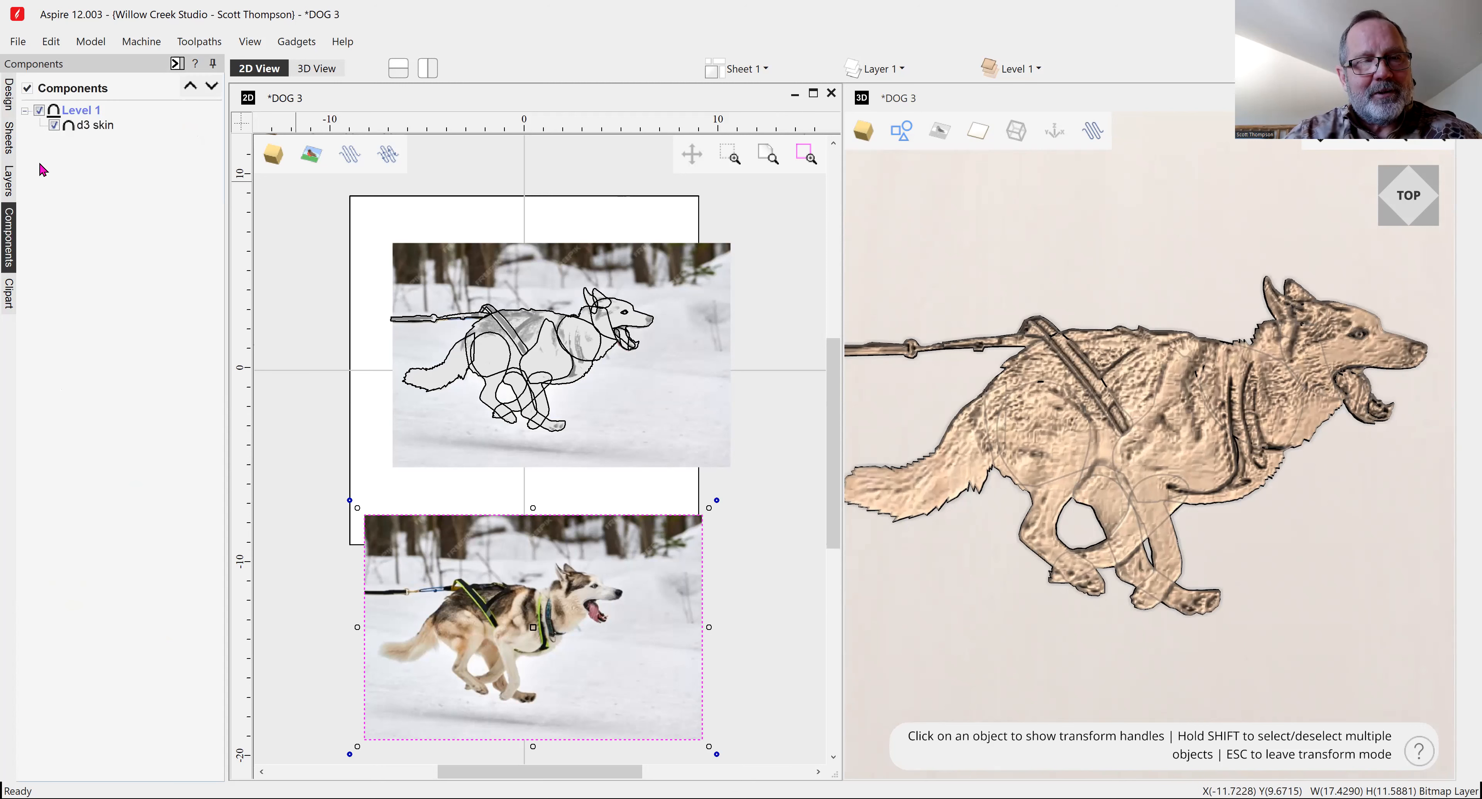
pyautogui.moveTo(57, 132)
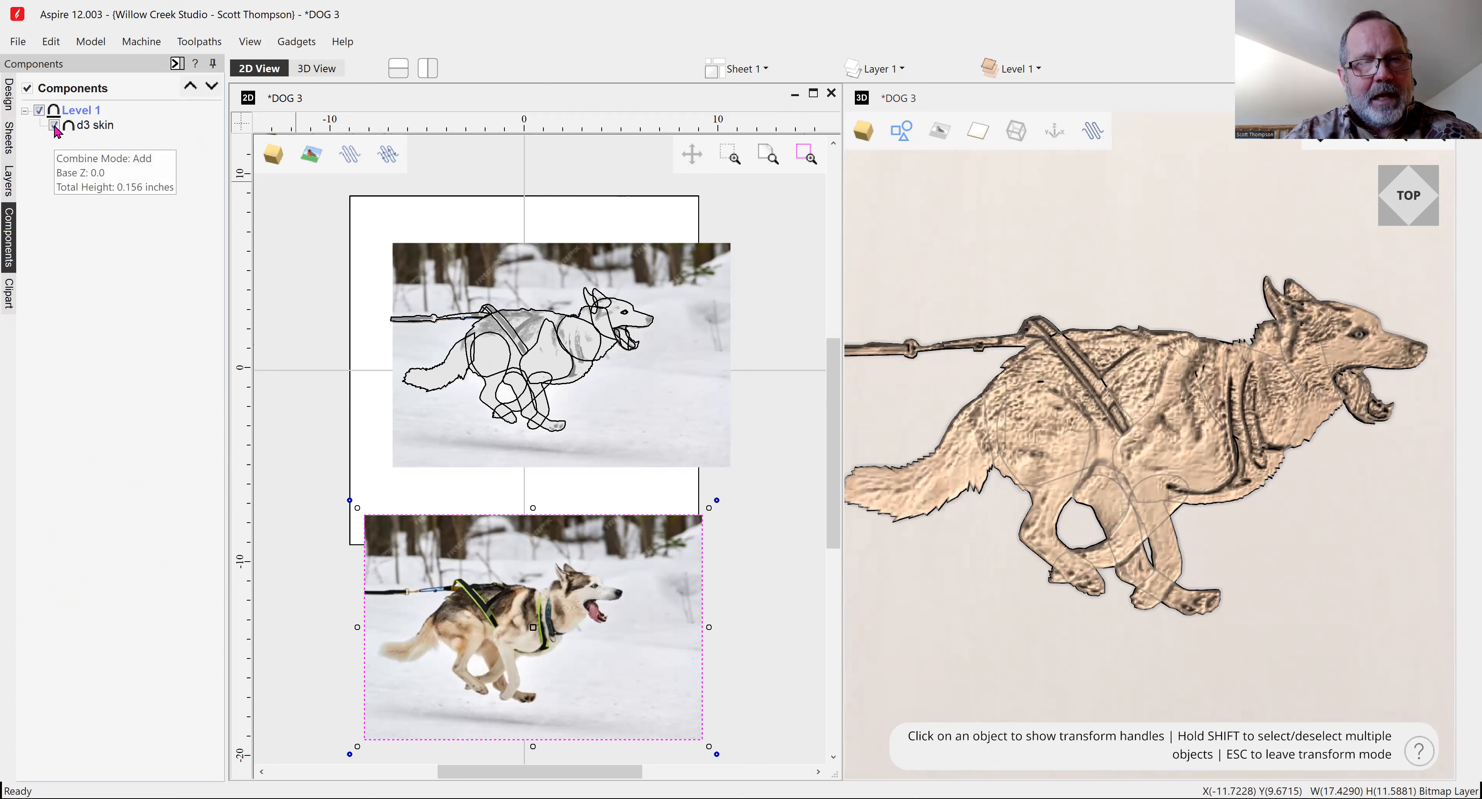
pyautogui.click(54, 126)
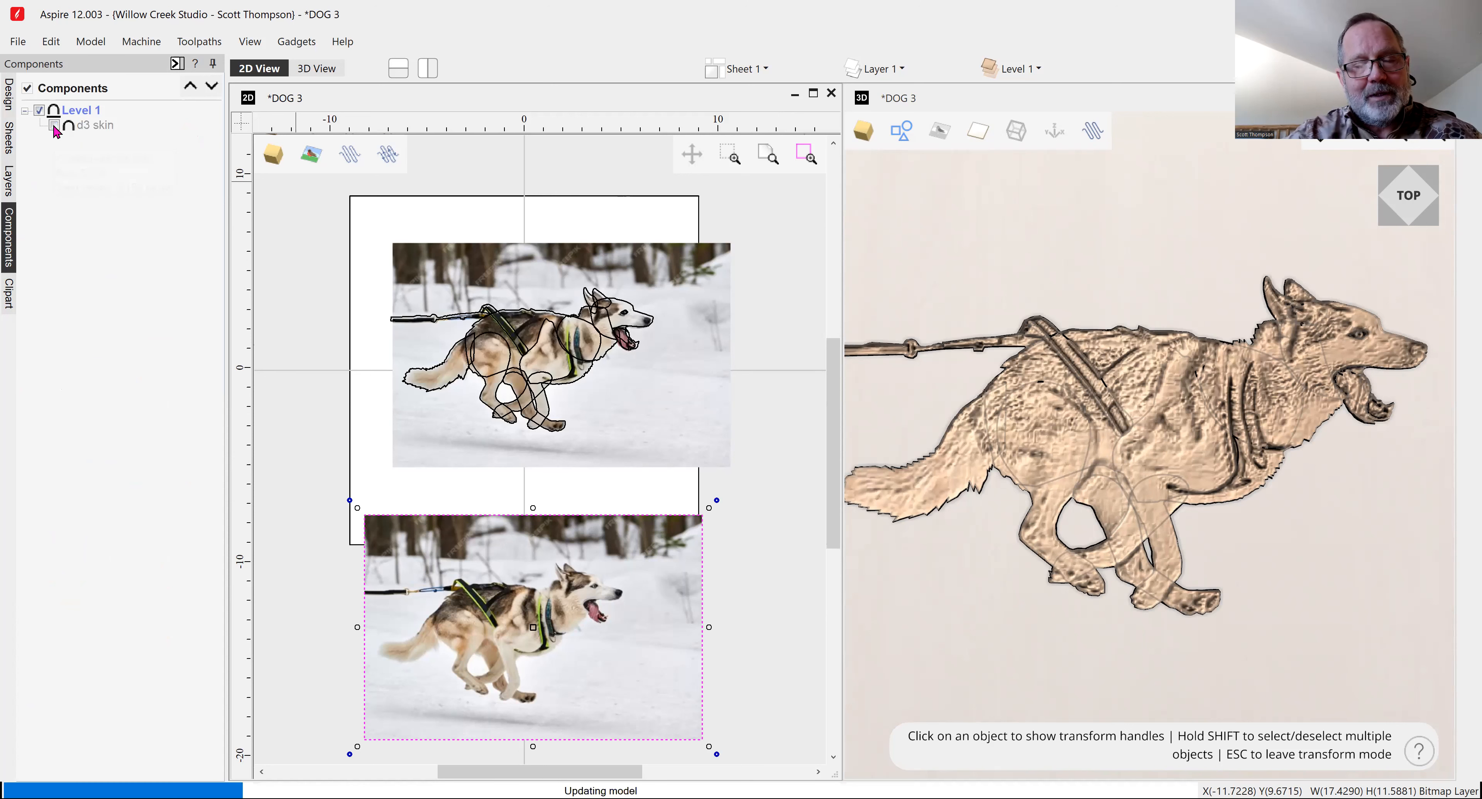
pyautogui.scroll(-2, 1113, 602)
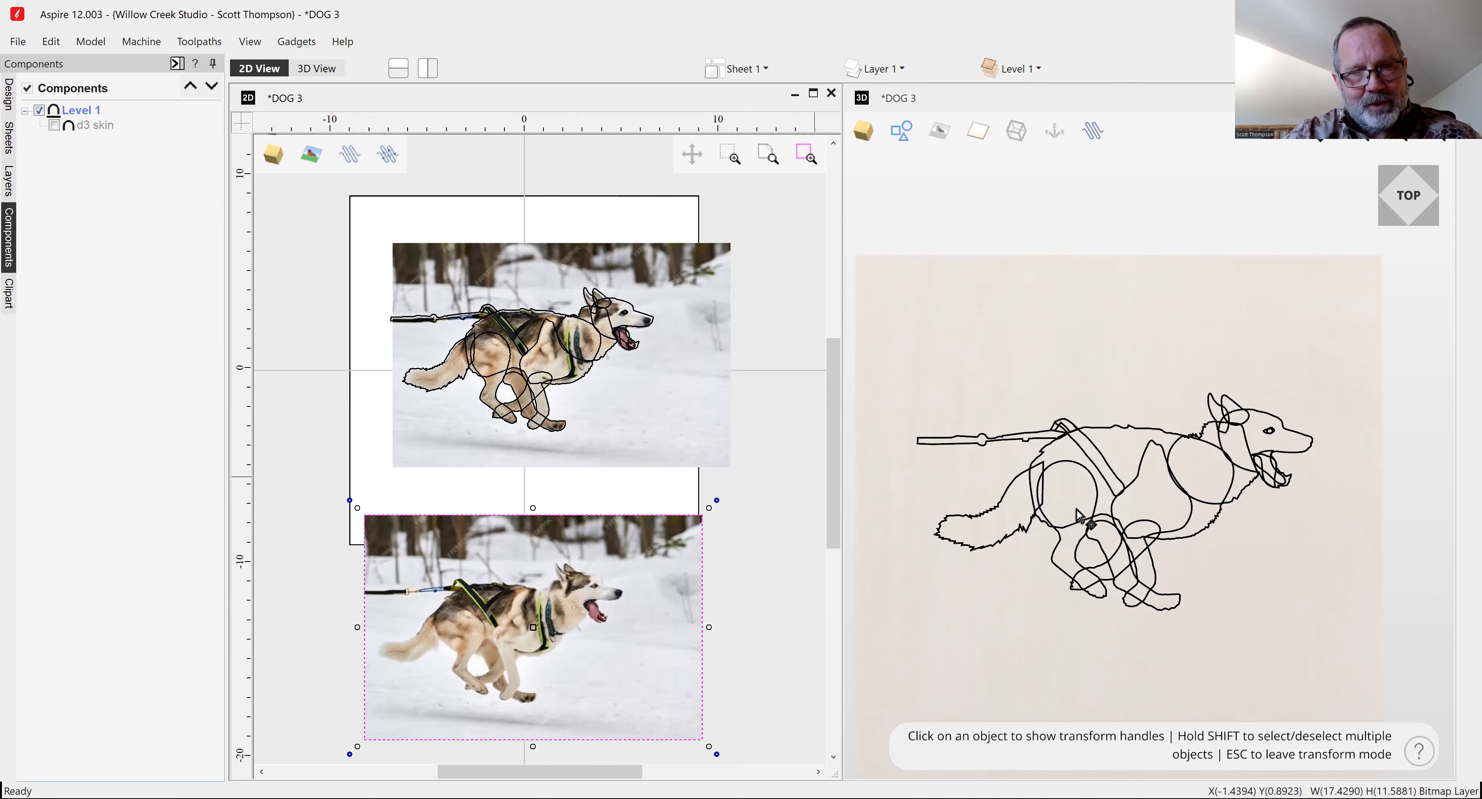
pyautogui.click(56, 126)
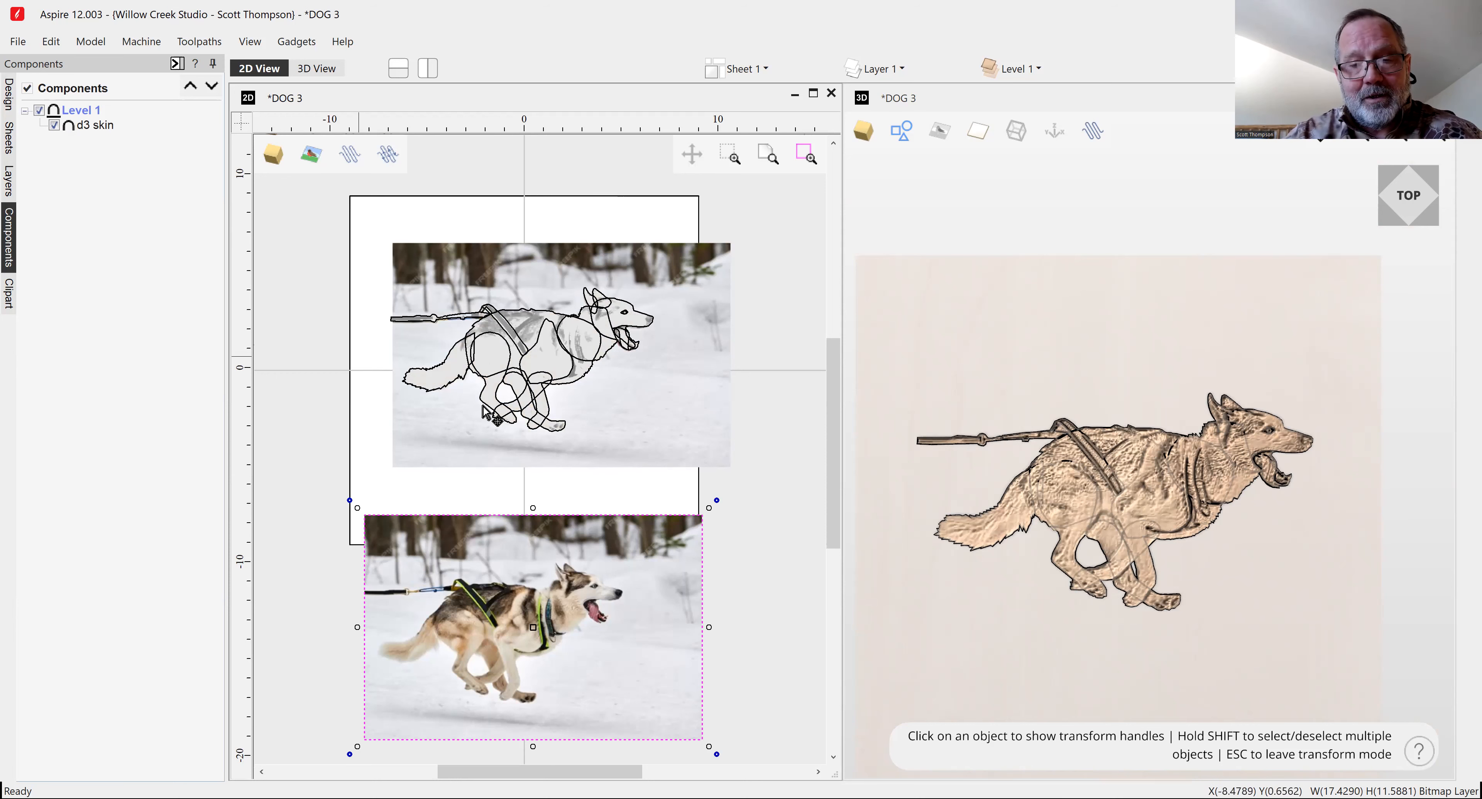
# Create a round shape from the dog's body outline with a 1° profile, added to the other components.
pyautogui.scroll(2, 500, 427)
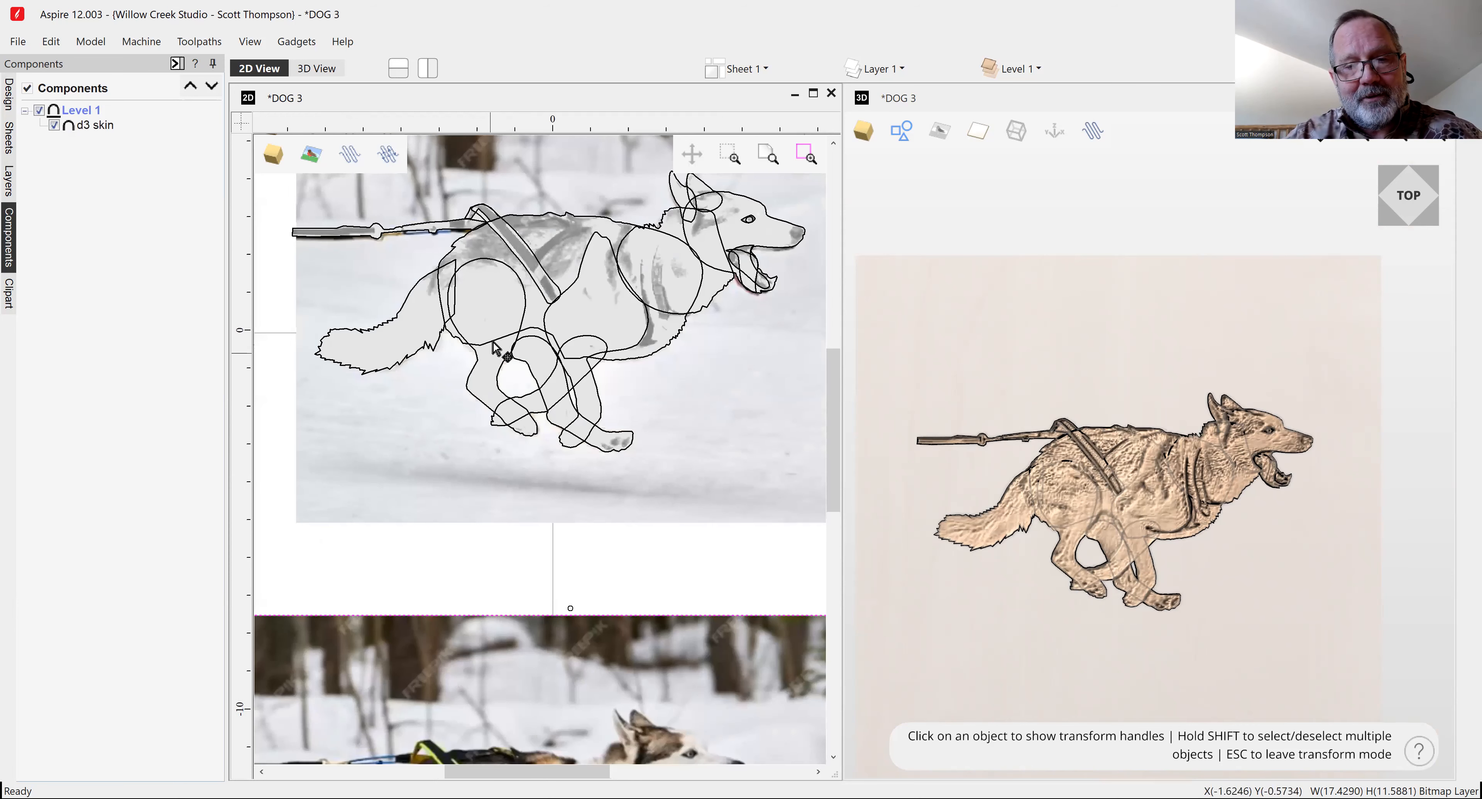
pyautogui.click(496, 349)
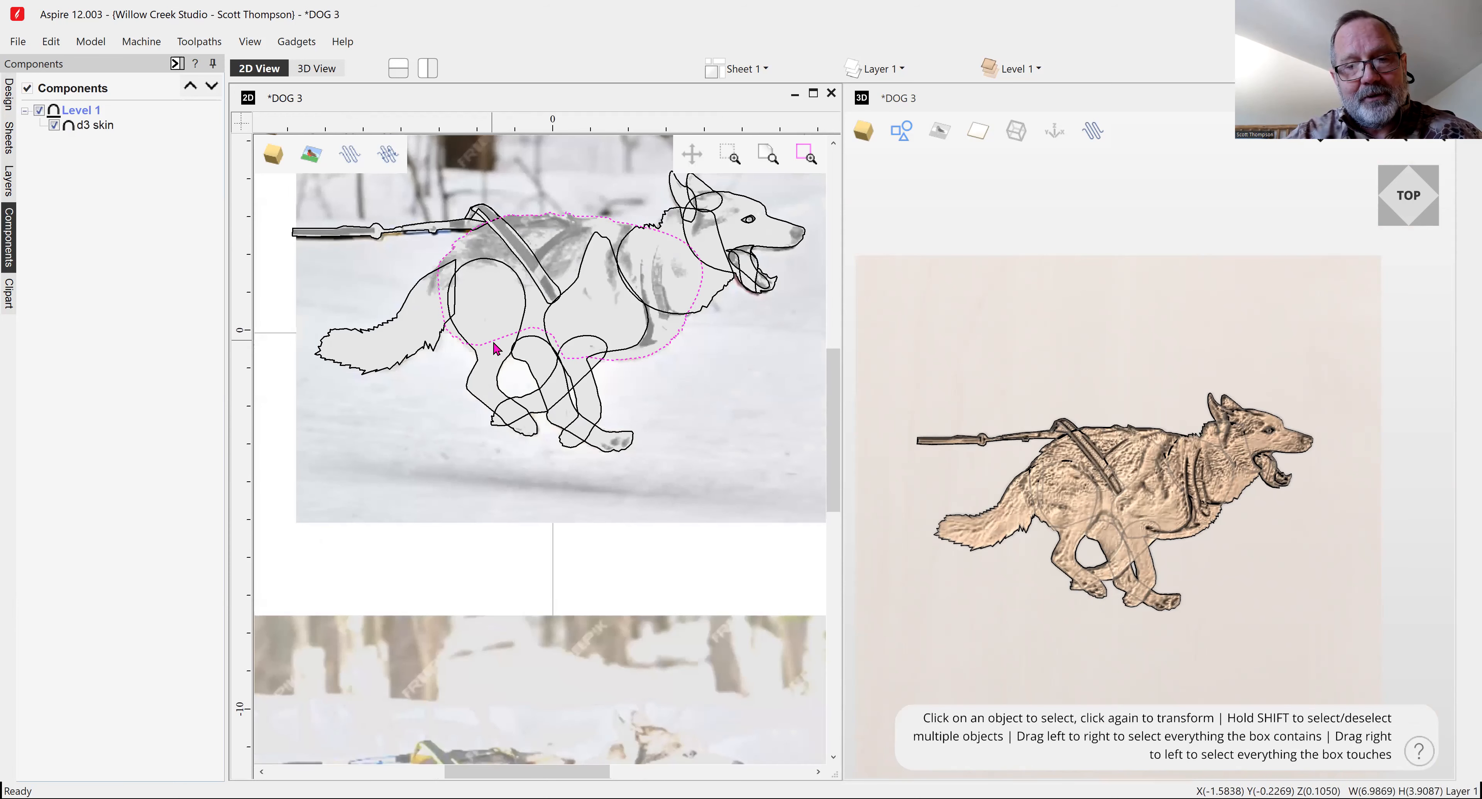
pyautogui.click(9, 97)
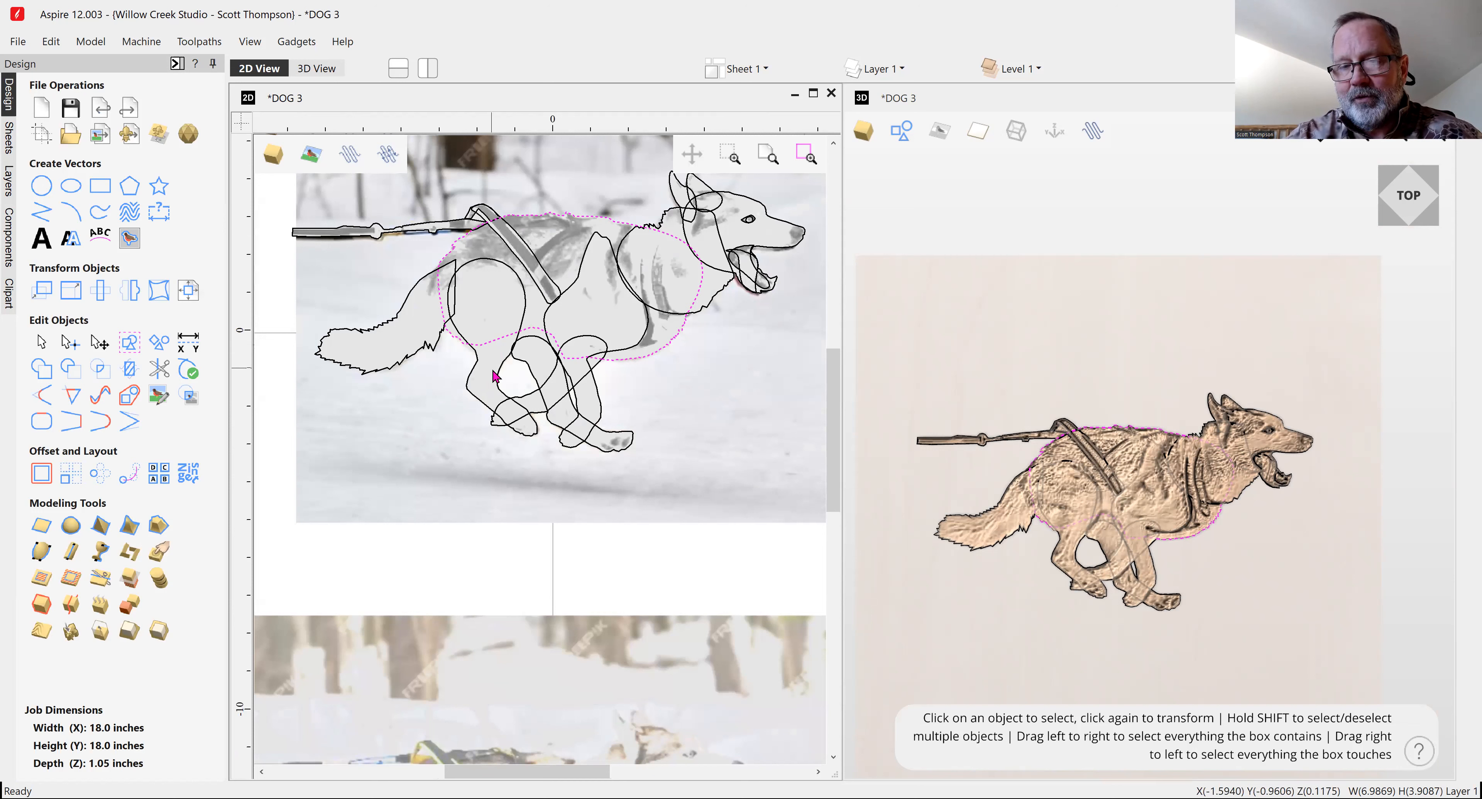
pyautogui.click(71, 527)
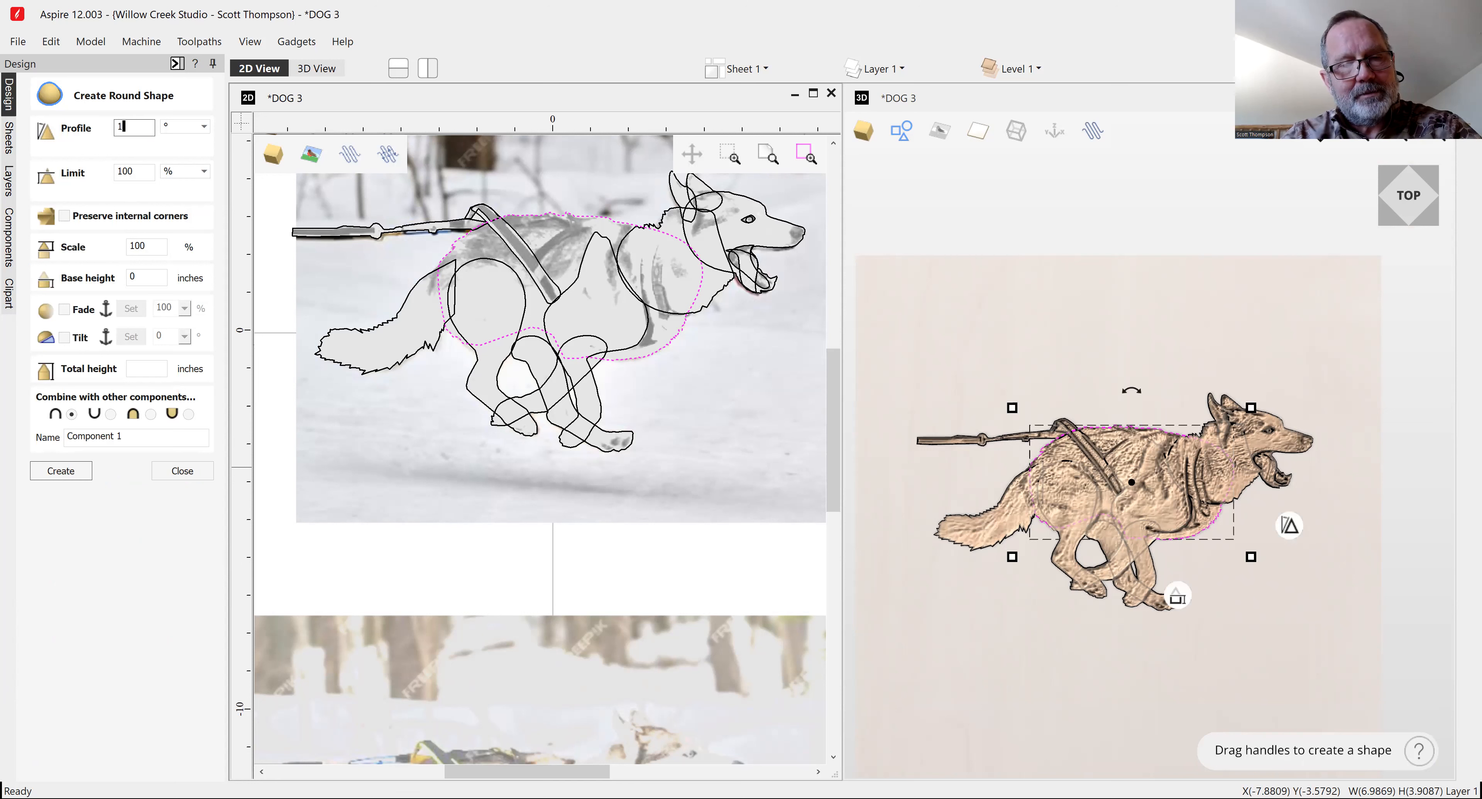
pyautogui.click(61, 471)
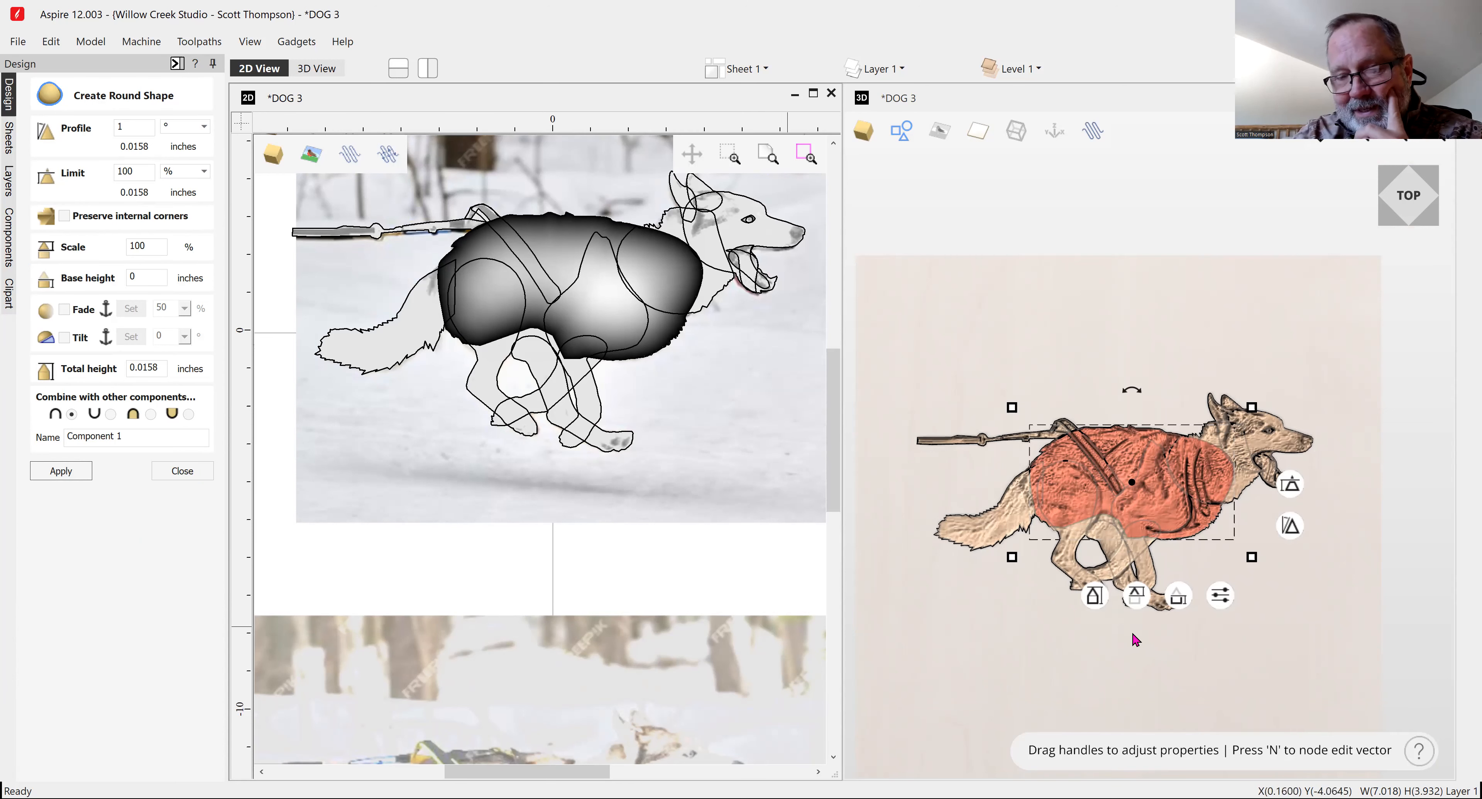
# Raise the body shape's base height interactively in the 3D view to about 0.19 inches.
pyautogui.moveTo(1140, 597)
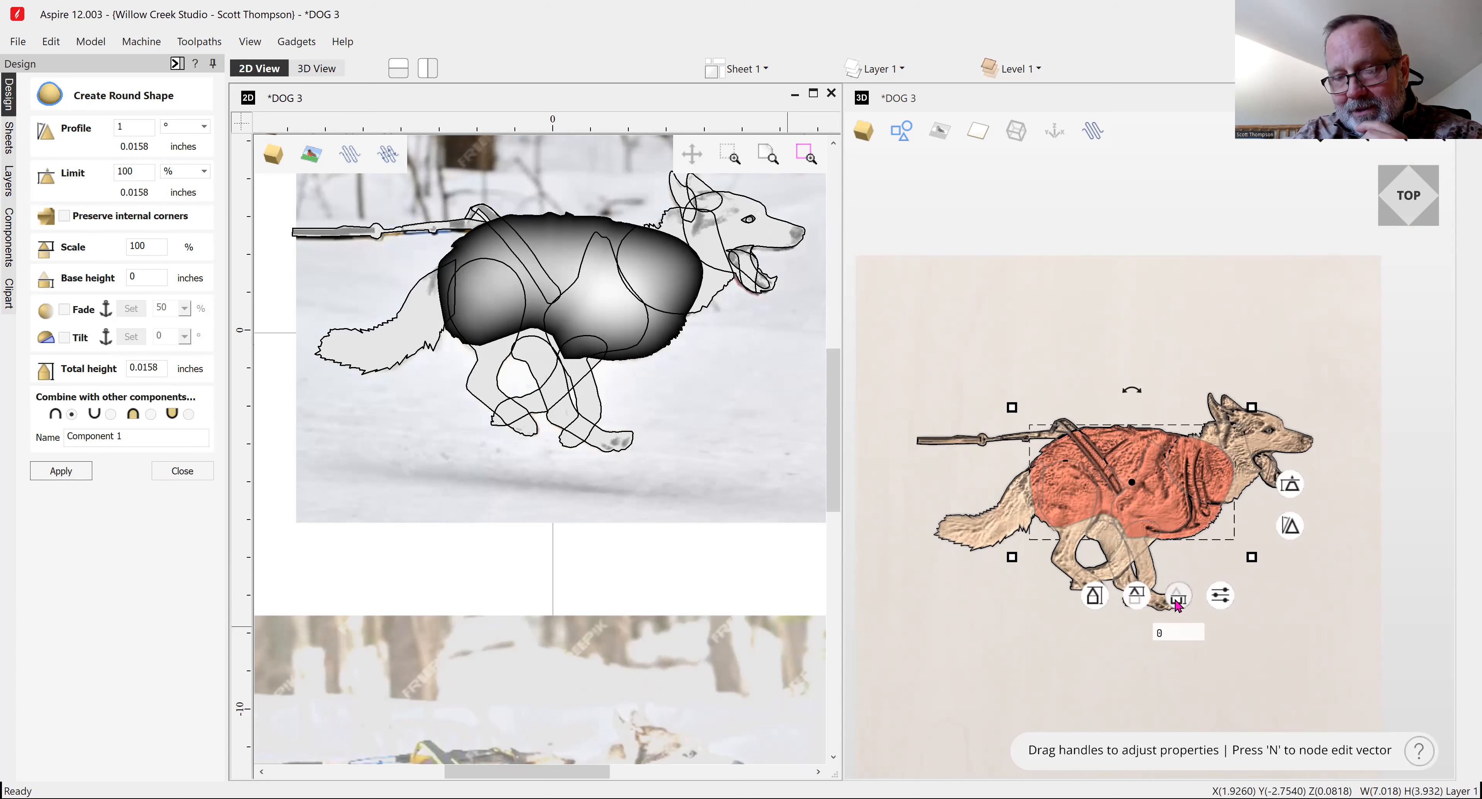
pyautogui.moveTo(1177, 601); pyautogui.dragTo(1163, 256)
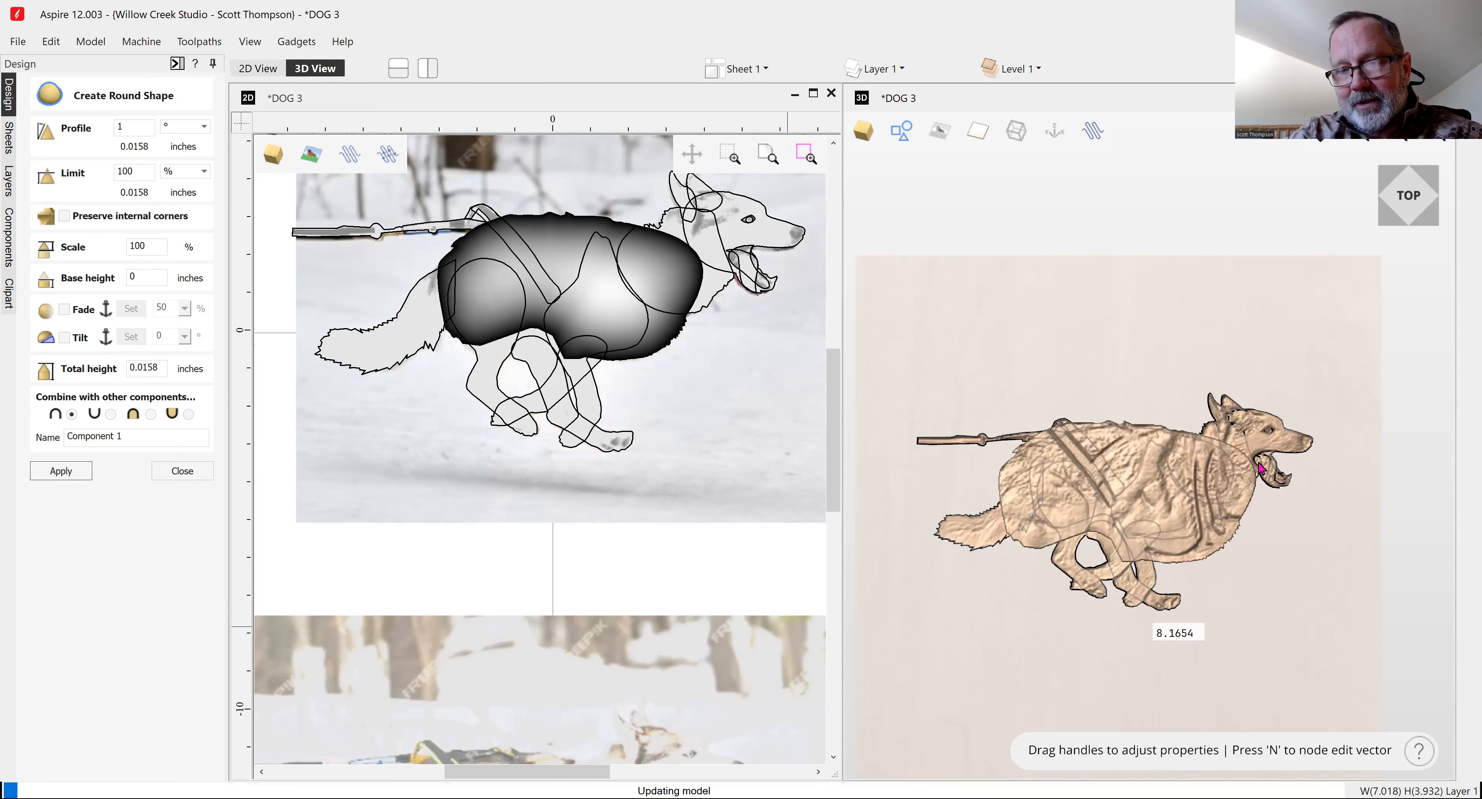
pyautogui.moveTo(1265, 502); pyautogui.dragTo(1250, 586)
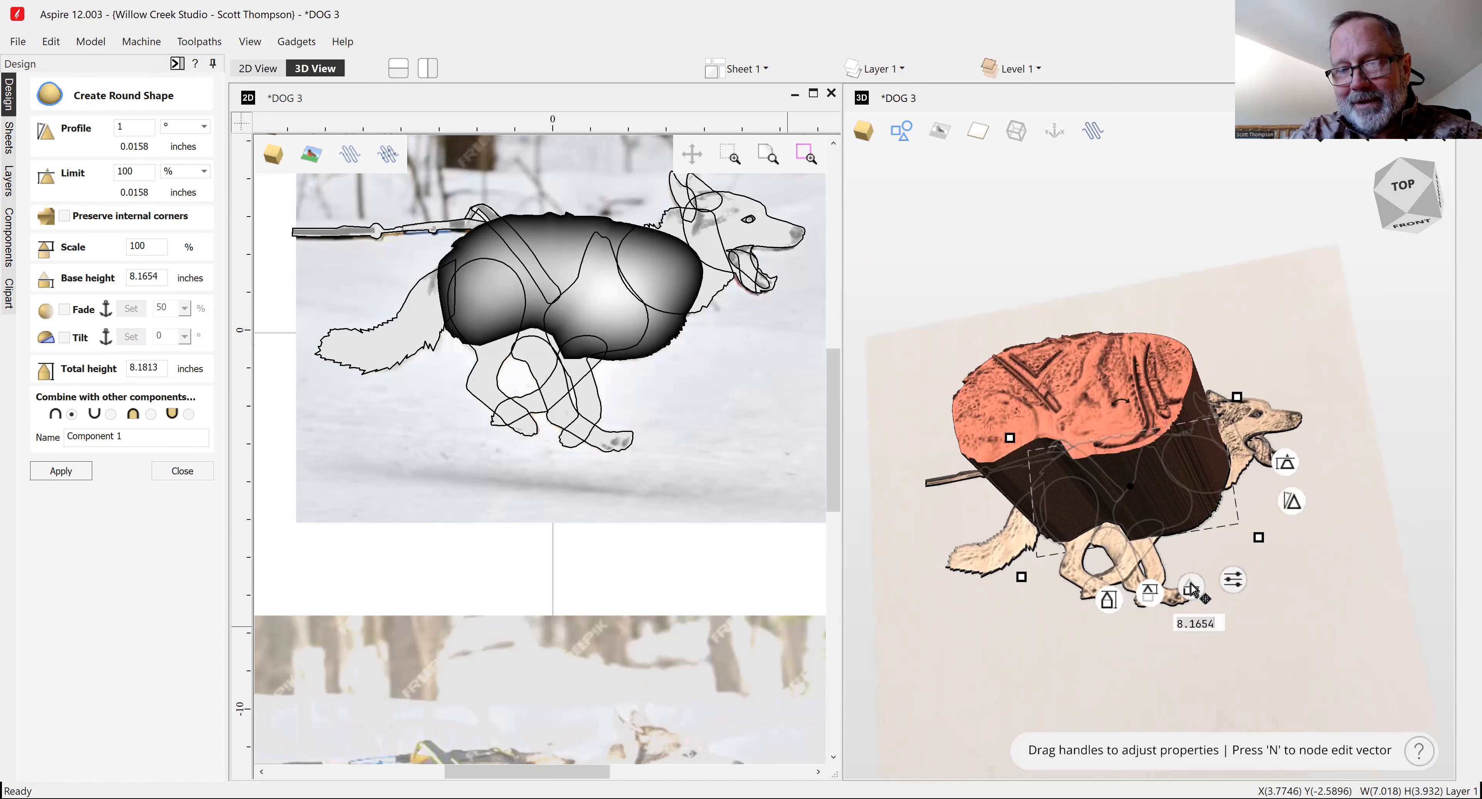
pyautogui.moveTo(1192, 587); pyautogui.dragTo(1198, 616)
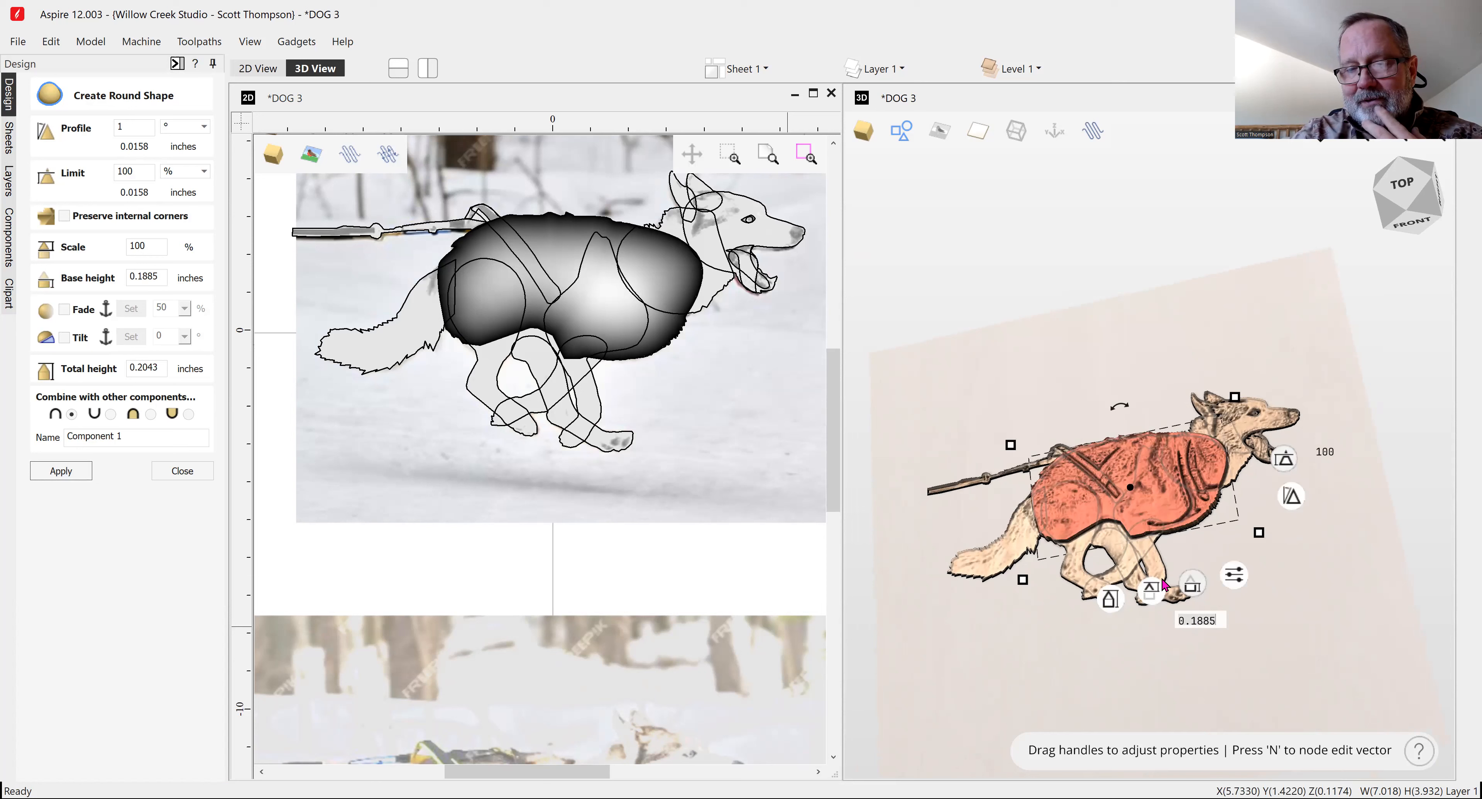
# Raise the body shape's domed profile to about 0.42 inches in the 3D view and deselect the shape.
pyautogui.moveTo(1154, 590)
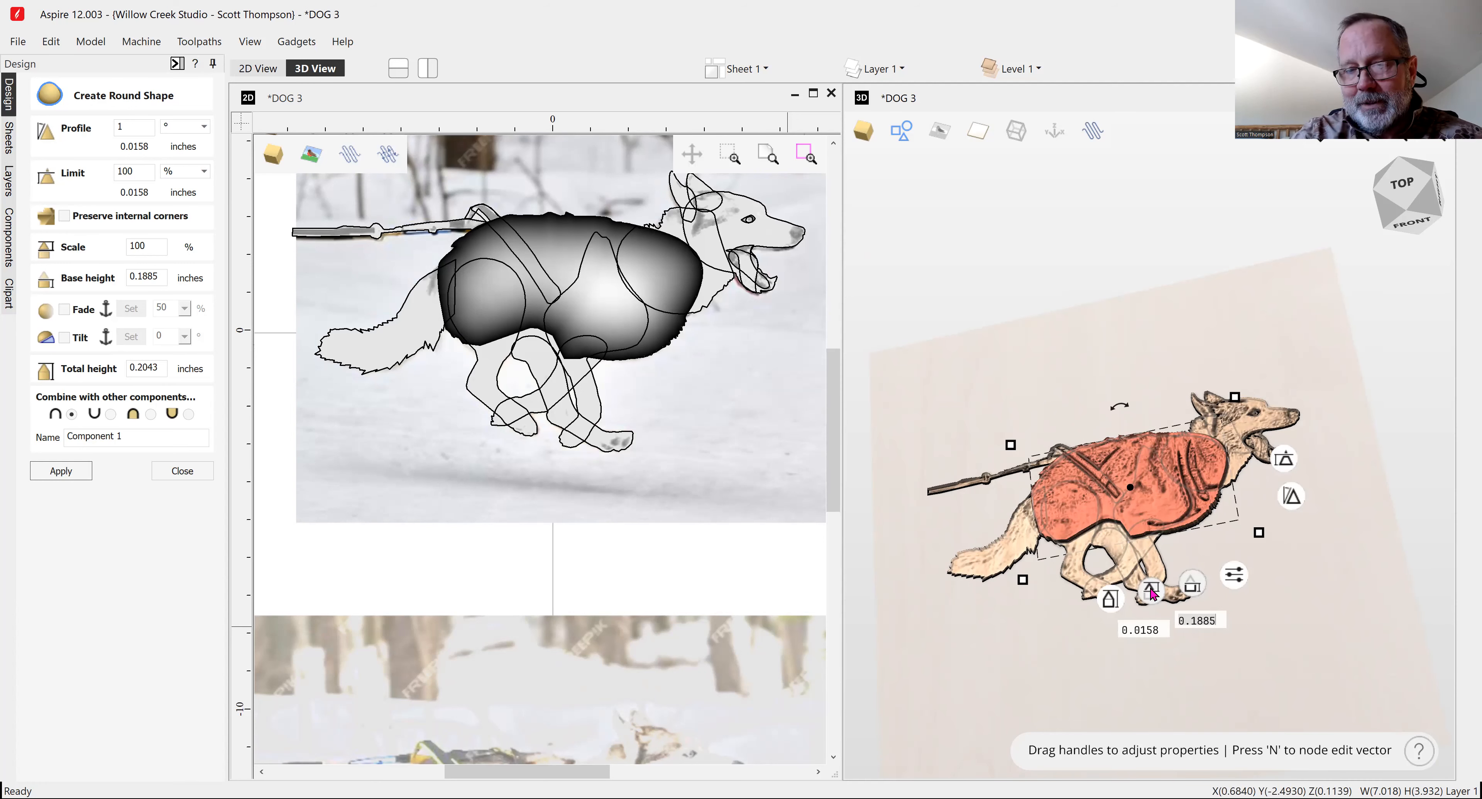
pyautogui.moveTo(1150, 587)
pyautogui.mouseDown()
pyautogui.moveTo(1143, 407)
pyautogui.moveTo(1143, 592)
pyautogui.moveTo(1138, 580)
pyautogui.mouseUp()
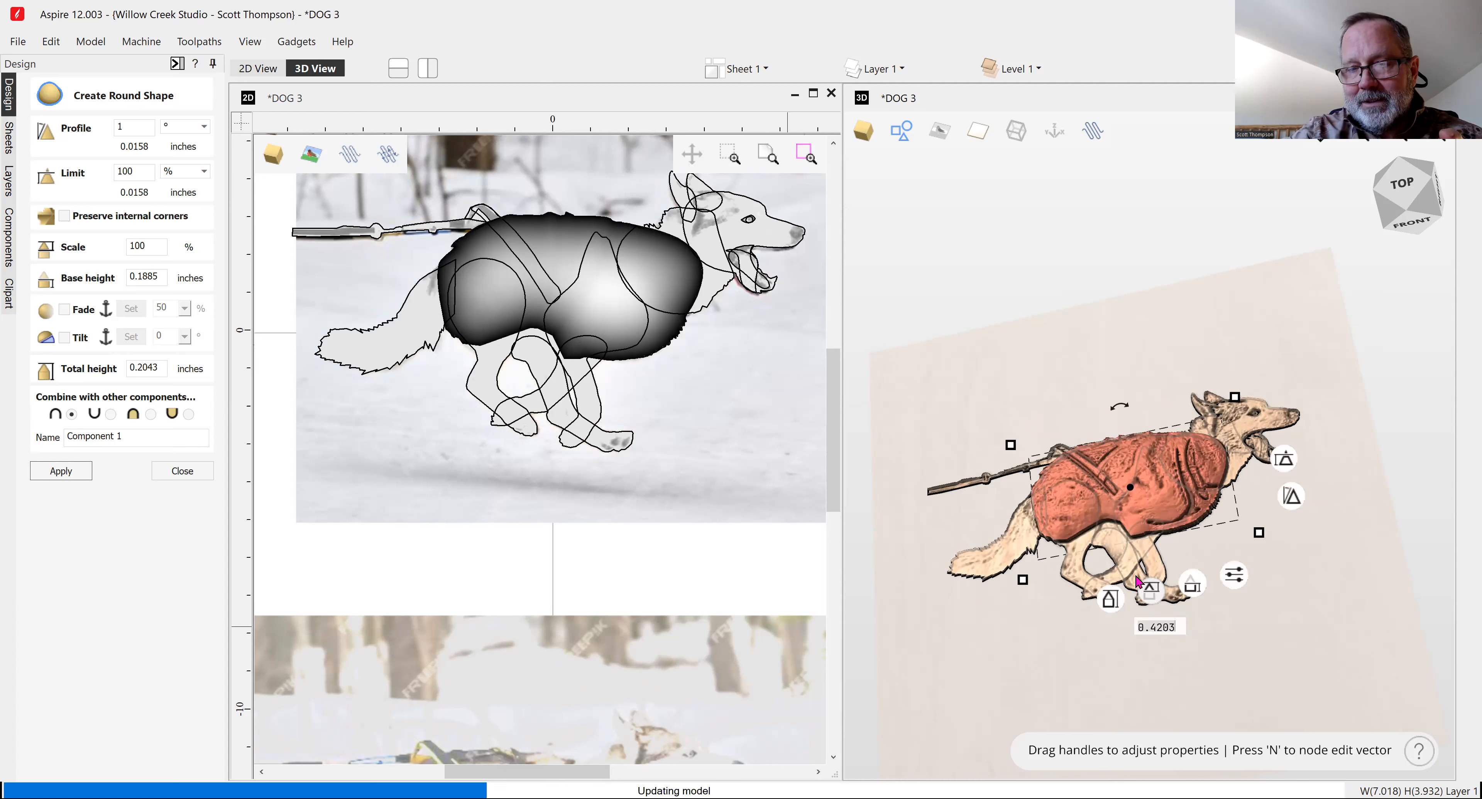
pyautogui.click(1255, 651)
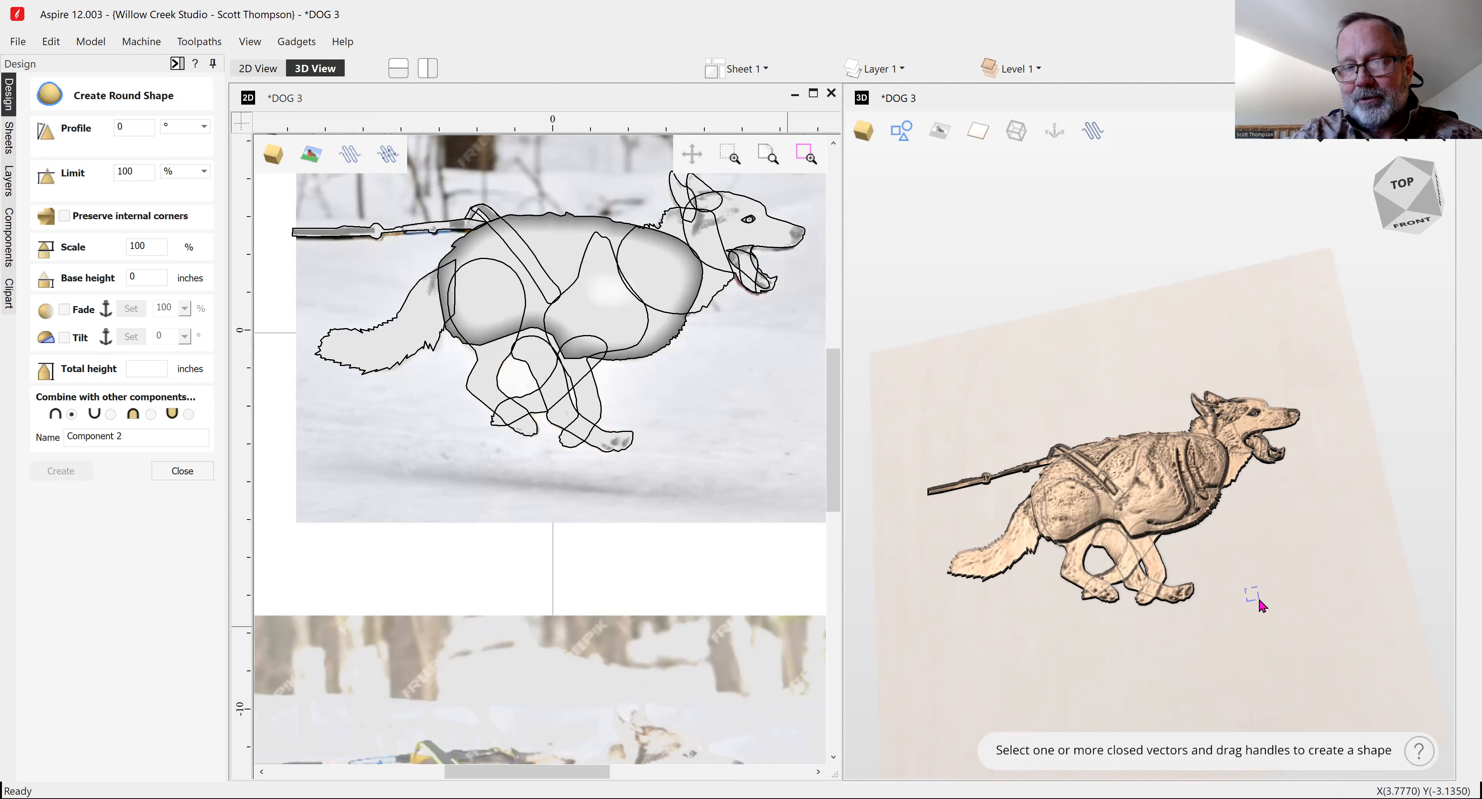
# Create a round shape from the forward-reaching leg's outline beneath the belly with a 1° profile, added to the other components.
pyautogui.click(1408, 189)
pyautogui.moveTo(1407, 189)
pyautogui.mouseDown()
pyautogui.moveTo(1408, 262)
pyautogui.moveTo(1407, 196)
pyautogui.moveTo(1435, 226)
pyautogui.moveTo(1393, 214)
pyautogui.moveTo(1443, 192)
pyautogui.moveTo(1416, 189)
pyautogui.mouseUp()
pyautogui.click(1416, 188)
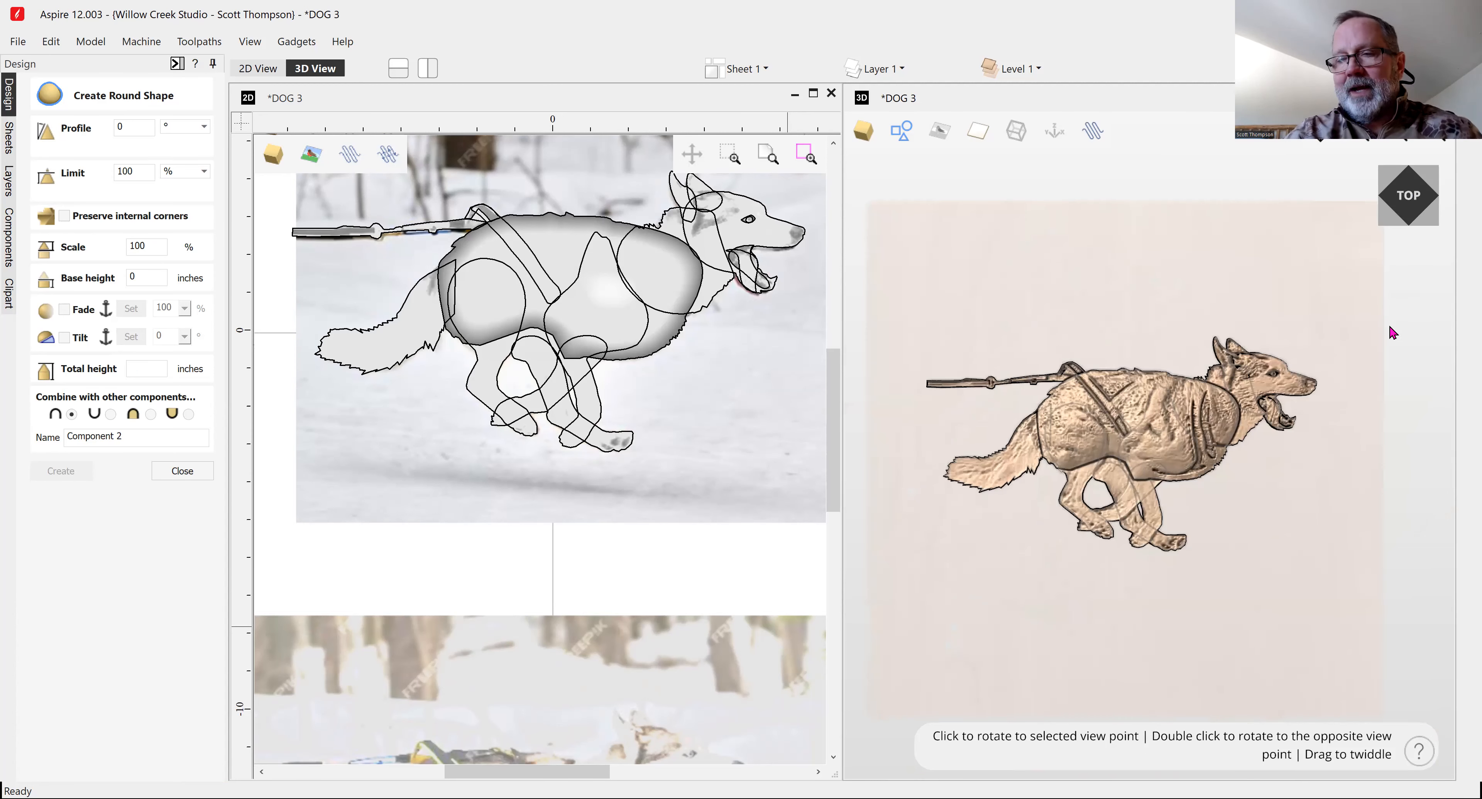
pyautogui.moveTo(1393, 333)
pyautogui.mouseDown()
pyautogui.moveTo(1400, 357)
pyautogui.moveTo(1355, 336)
pyautogui.moveTo(1377, 317)
pyautogui.mouseUp()
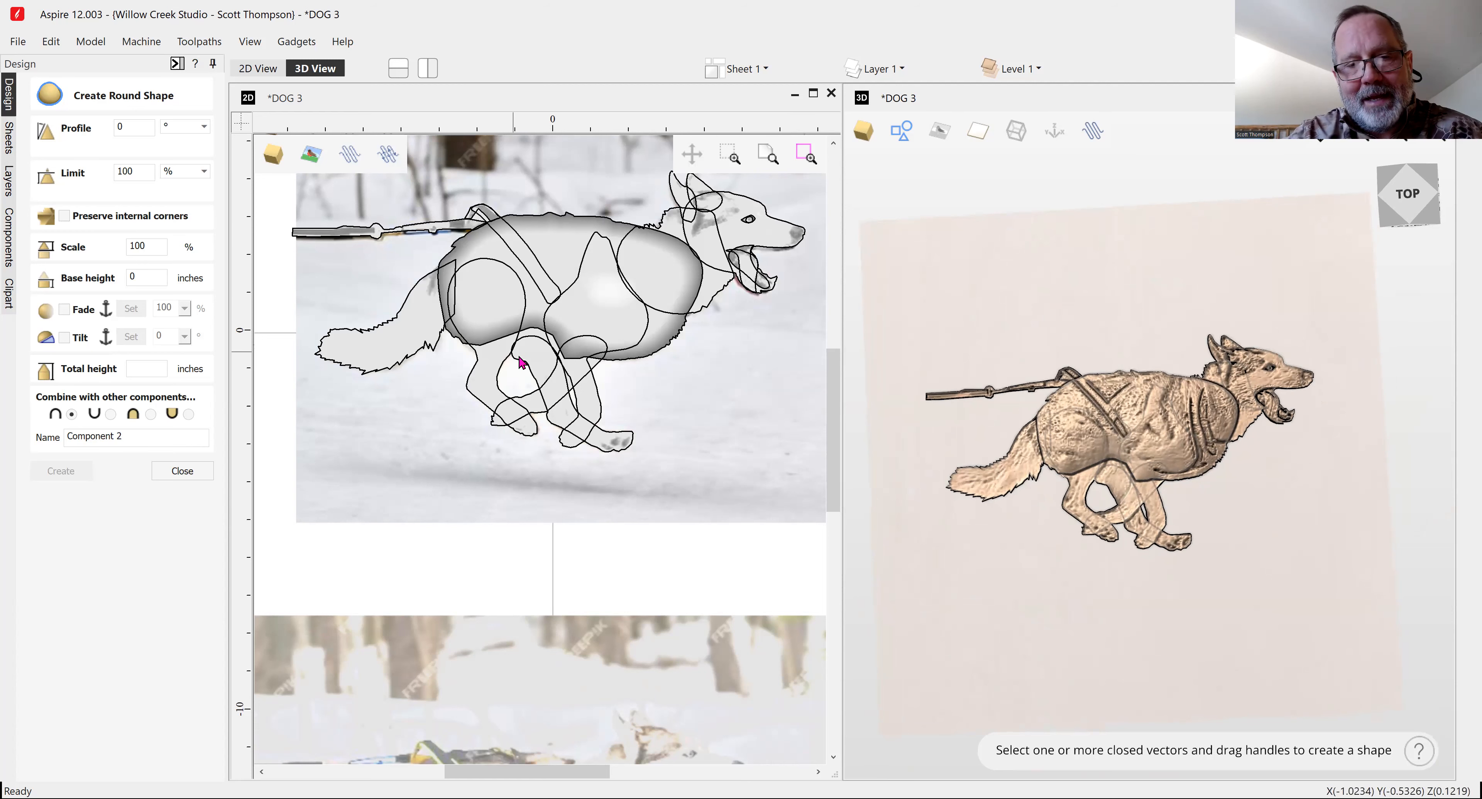
pyautogui.click(529, 369)
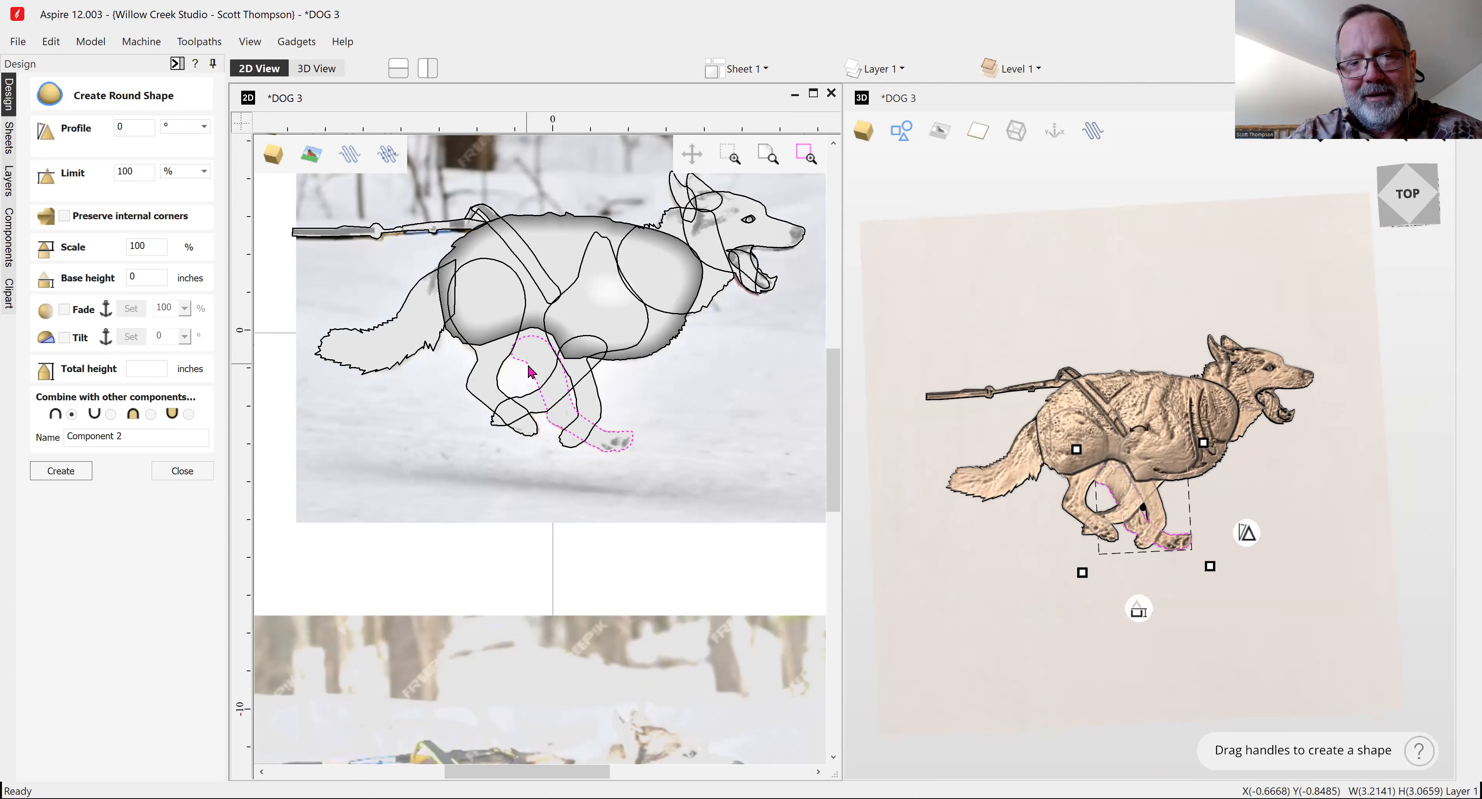
pyautogui.scroll(3, 526, 366)
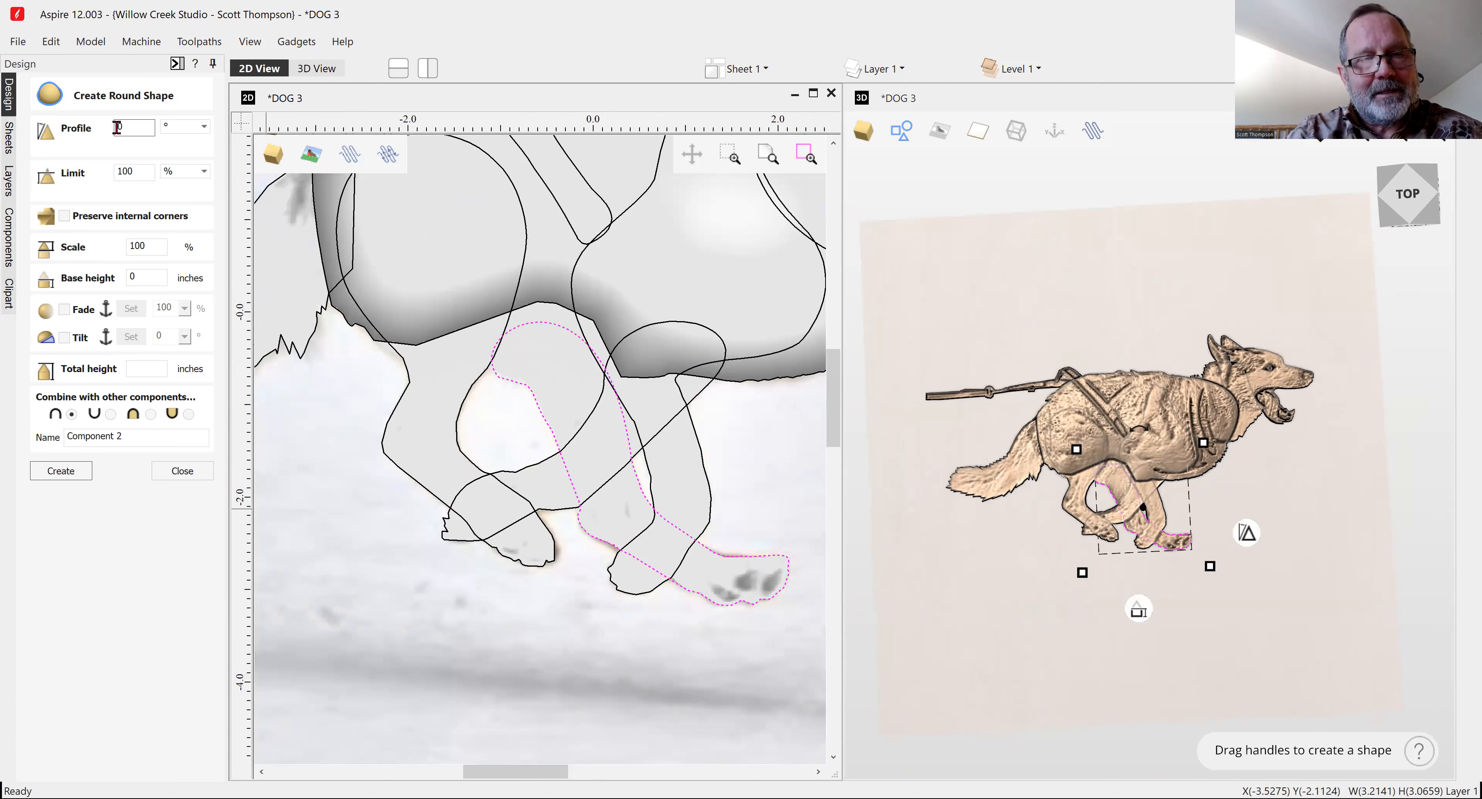
pyautogui.doubleClick(134, 130)
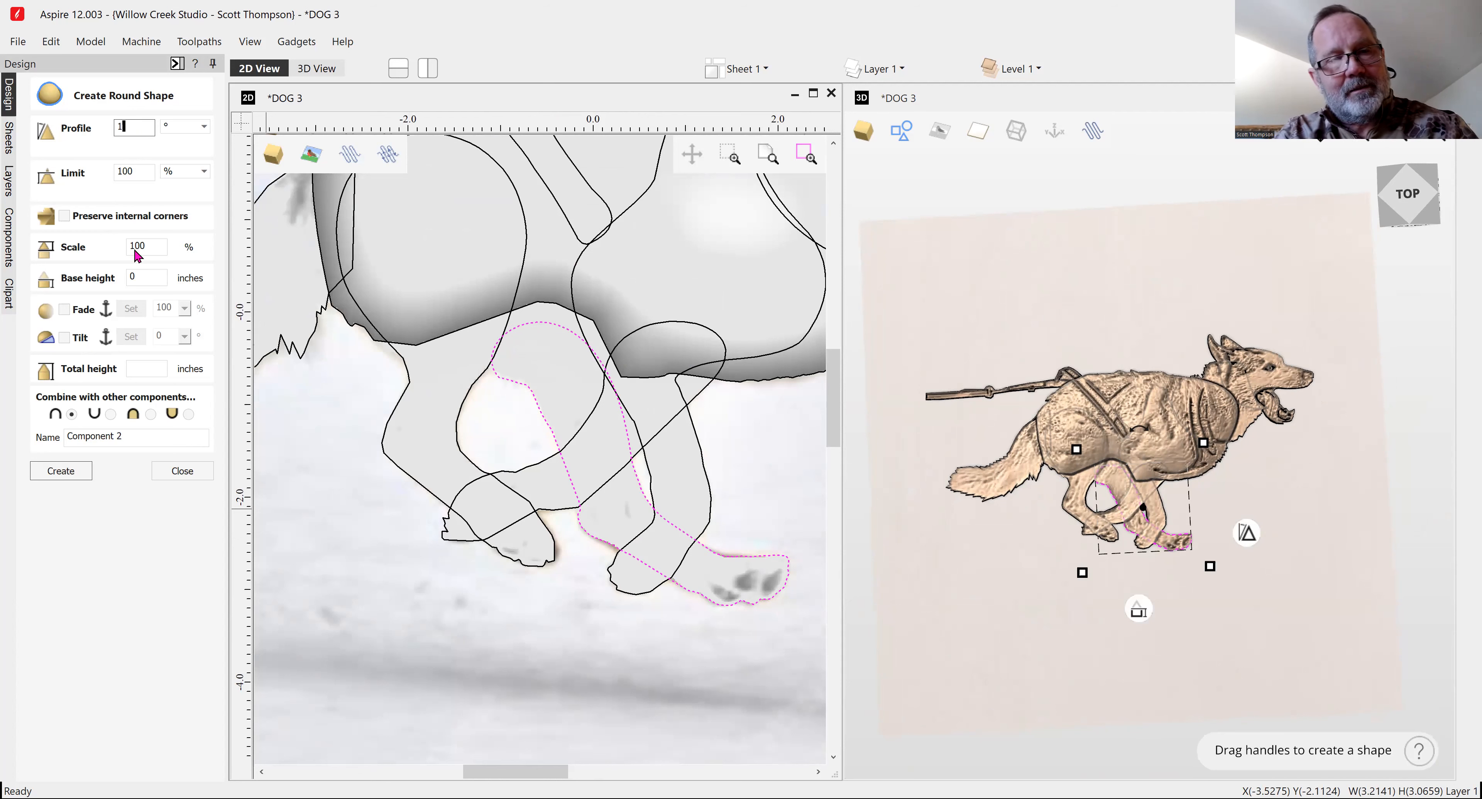
pyautogui.click(60, 471)
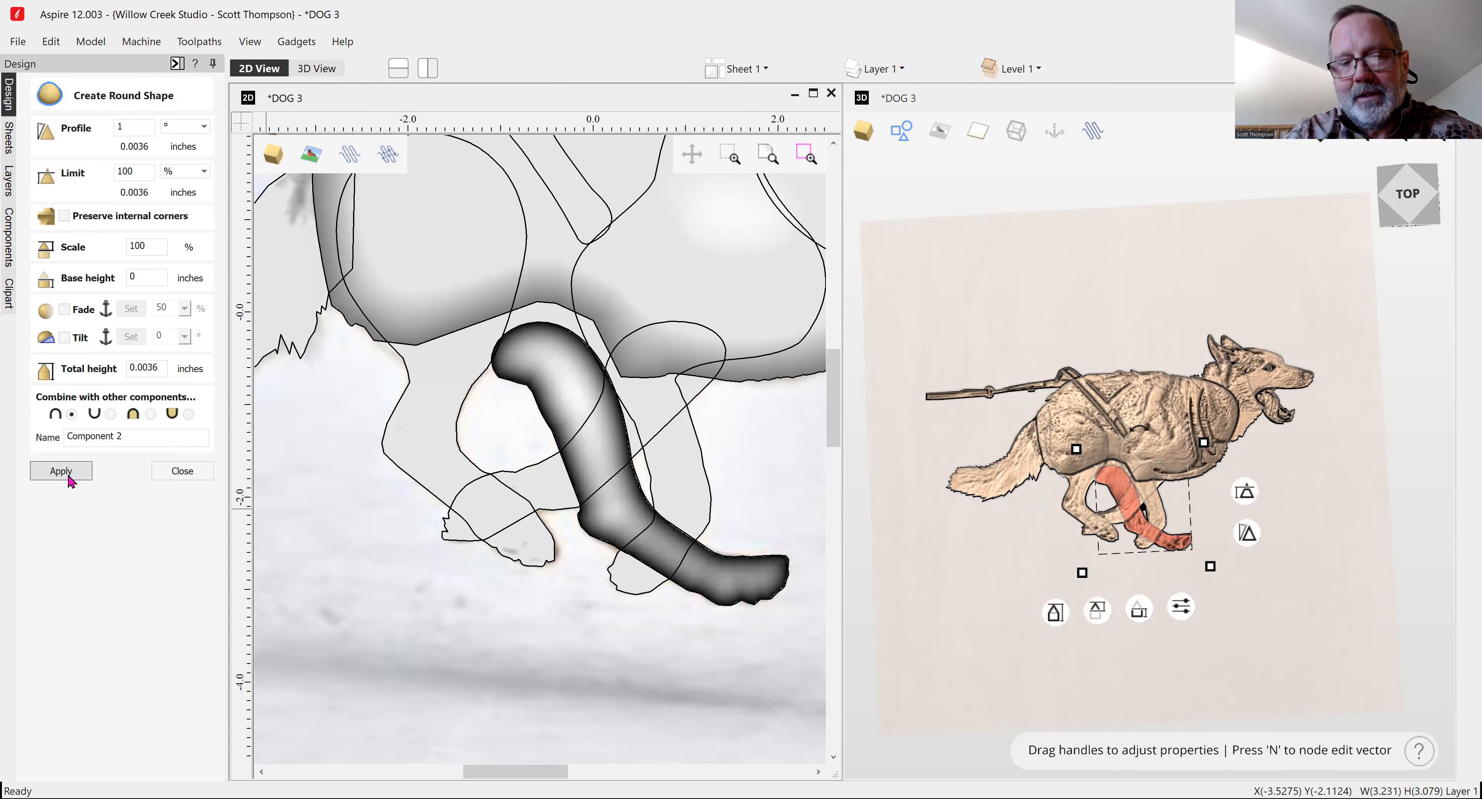
# Raise the leg shape's base height to about 0.09 inches and its domed profile to about 0.14 inches, and finish the round shape.
pyautogui.moveTo(1097, 612)
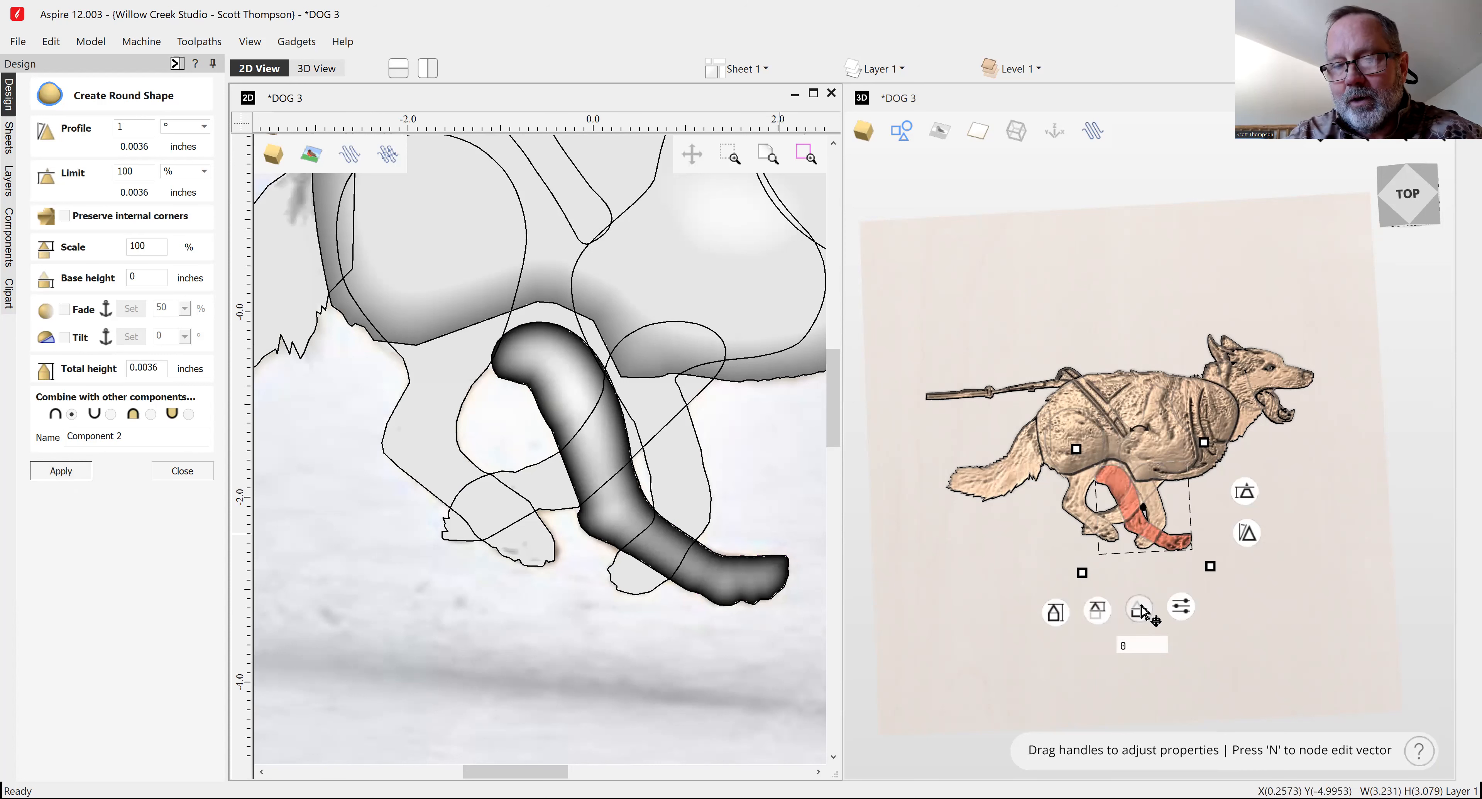
pyautogui.moveTo(1141, 612); pyautogui.dragTo(1143, 611)
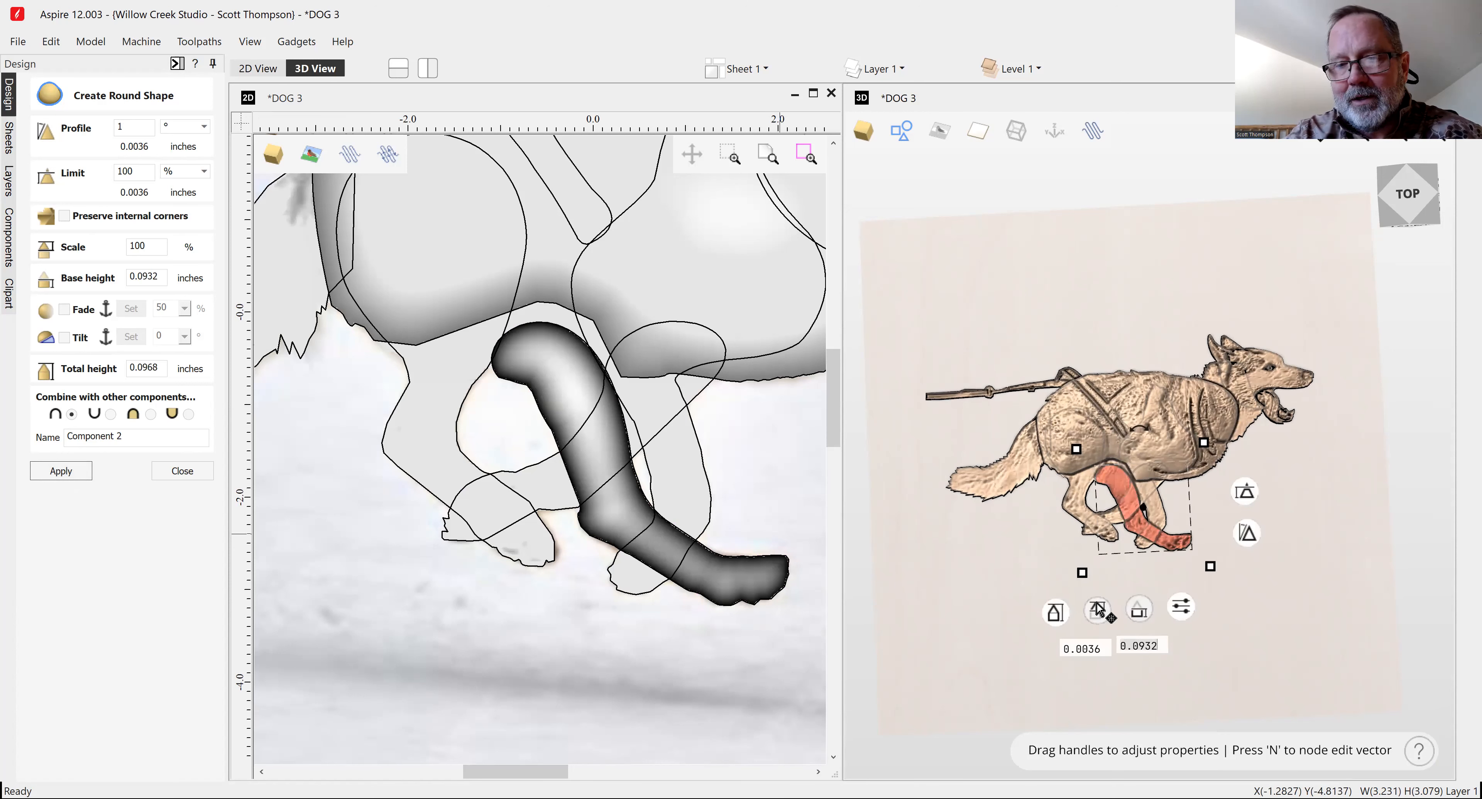
pyautogui.moveTo(1098, 605); pyautogui.dragTo(1095, 597)
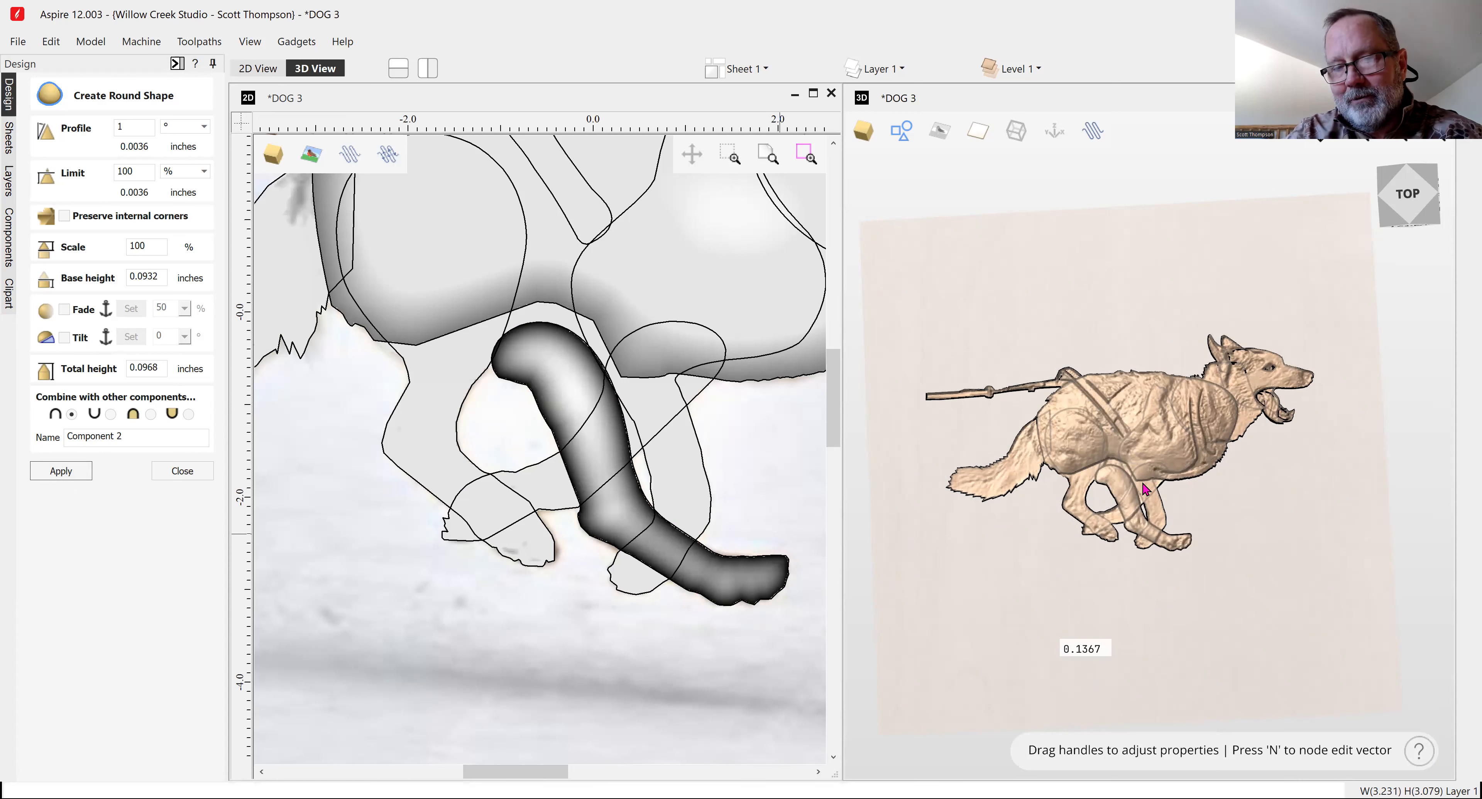
pyautogui.scroll(3, 1129, 479)
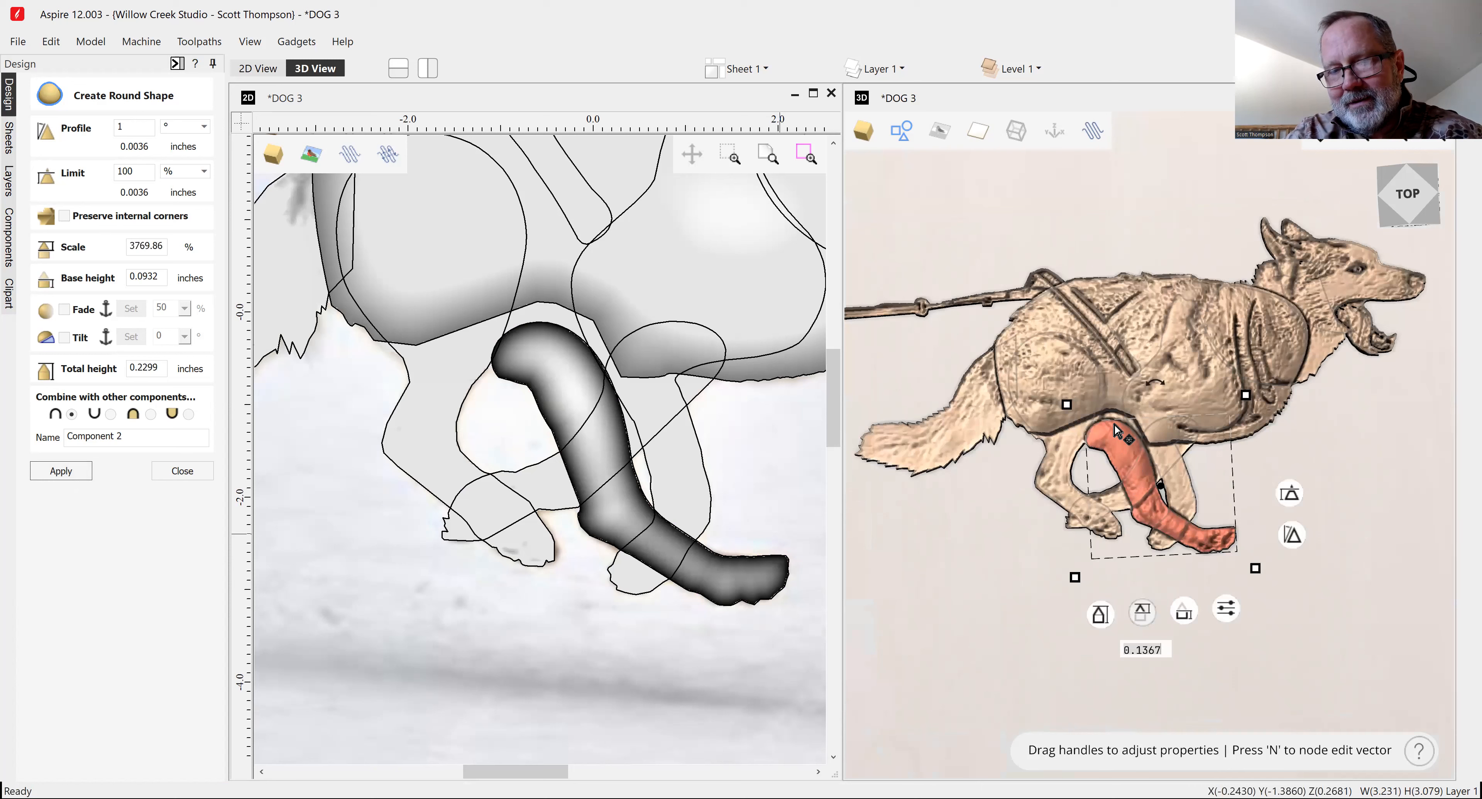
pyautogui.scroll(3, 1116, 431)
pyautogui.scroll(1, 1105, 410)
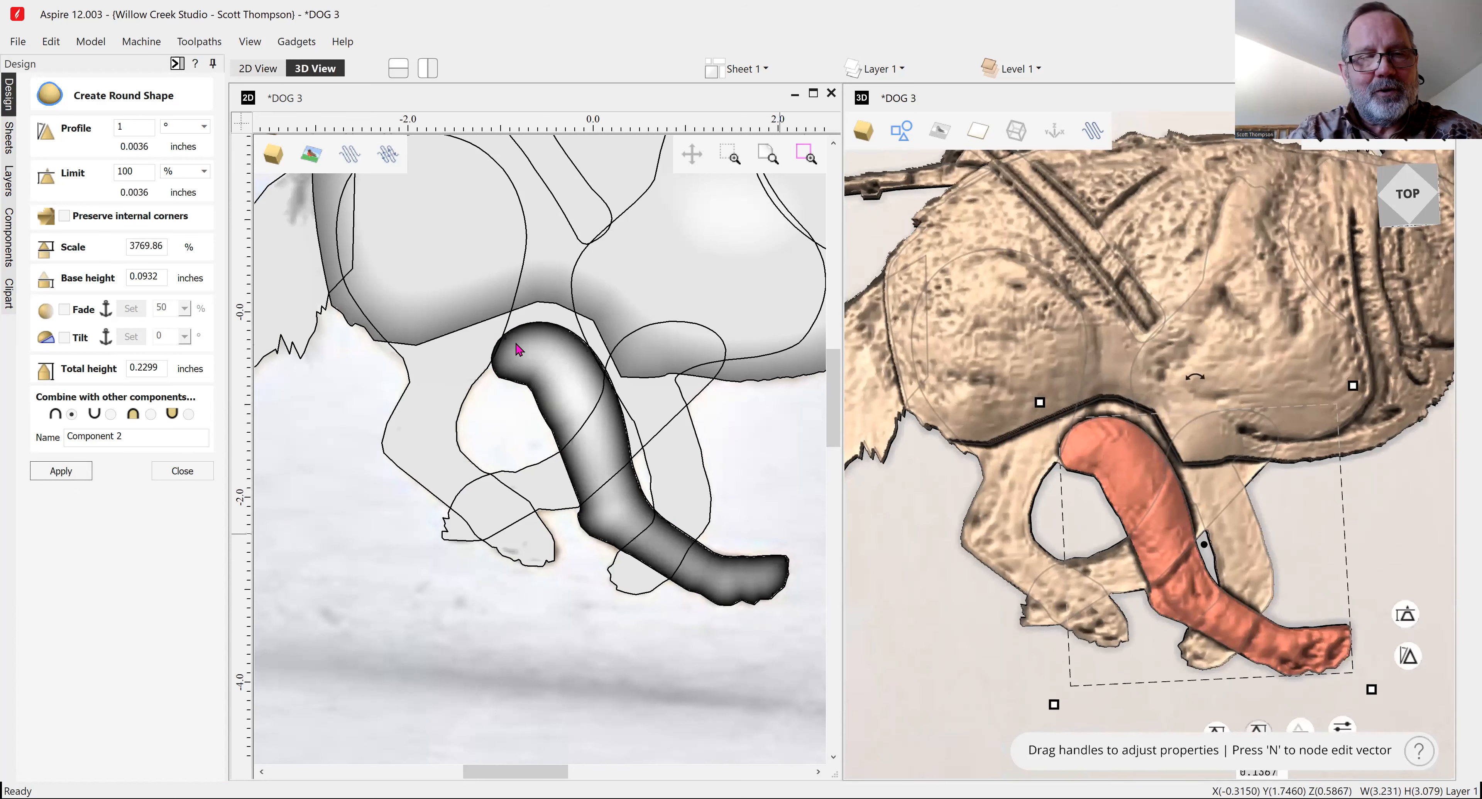
pyautogui.click(60, 470)
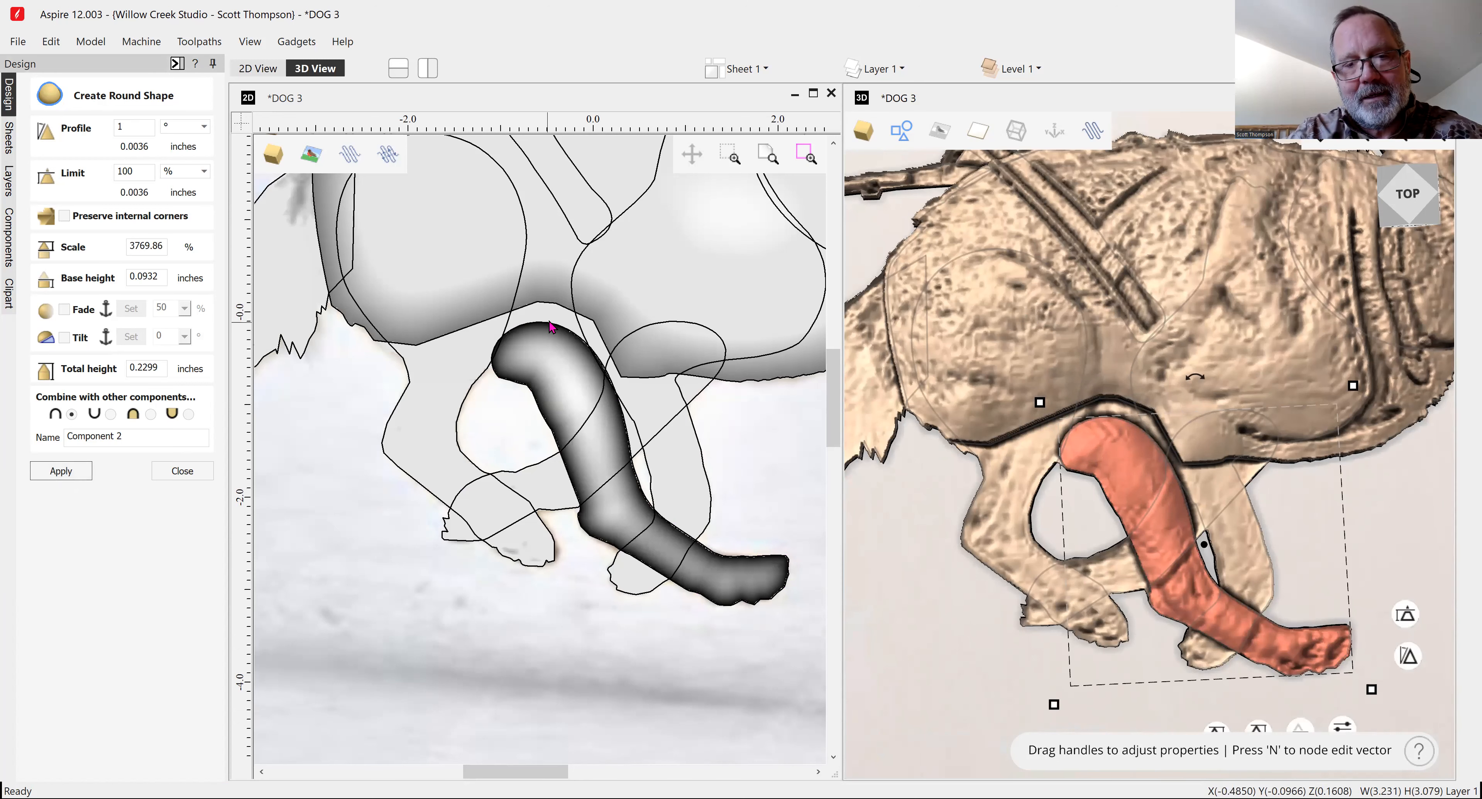
pyautogui.click(182, 470)
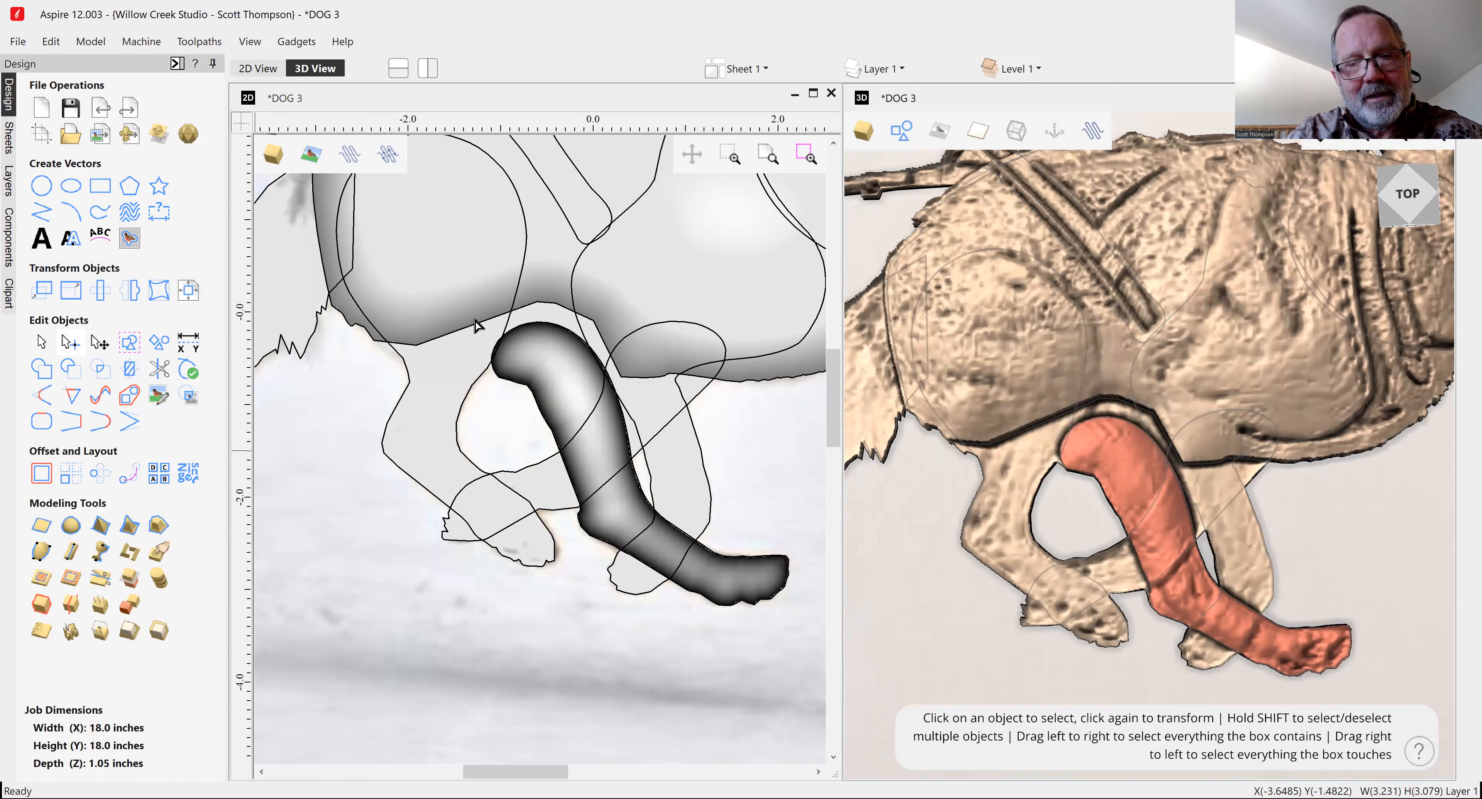
# Node-edit the leg's outline vector, moving the nodes at its upper end up into the body and outward toward the tail.
pyautogui.click(551, 330)
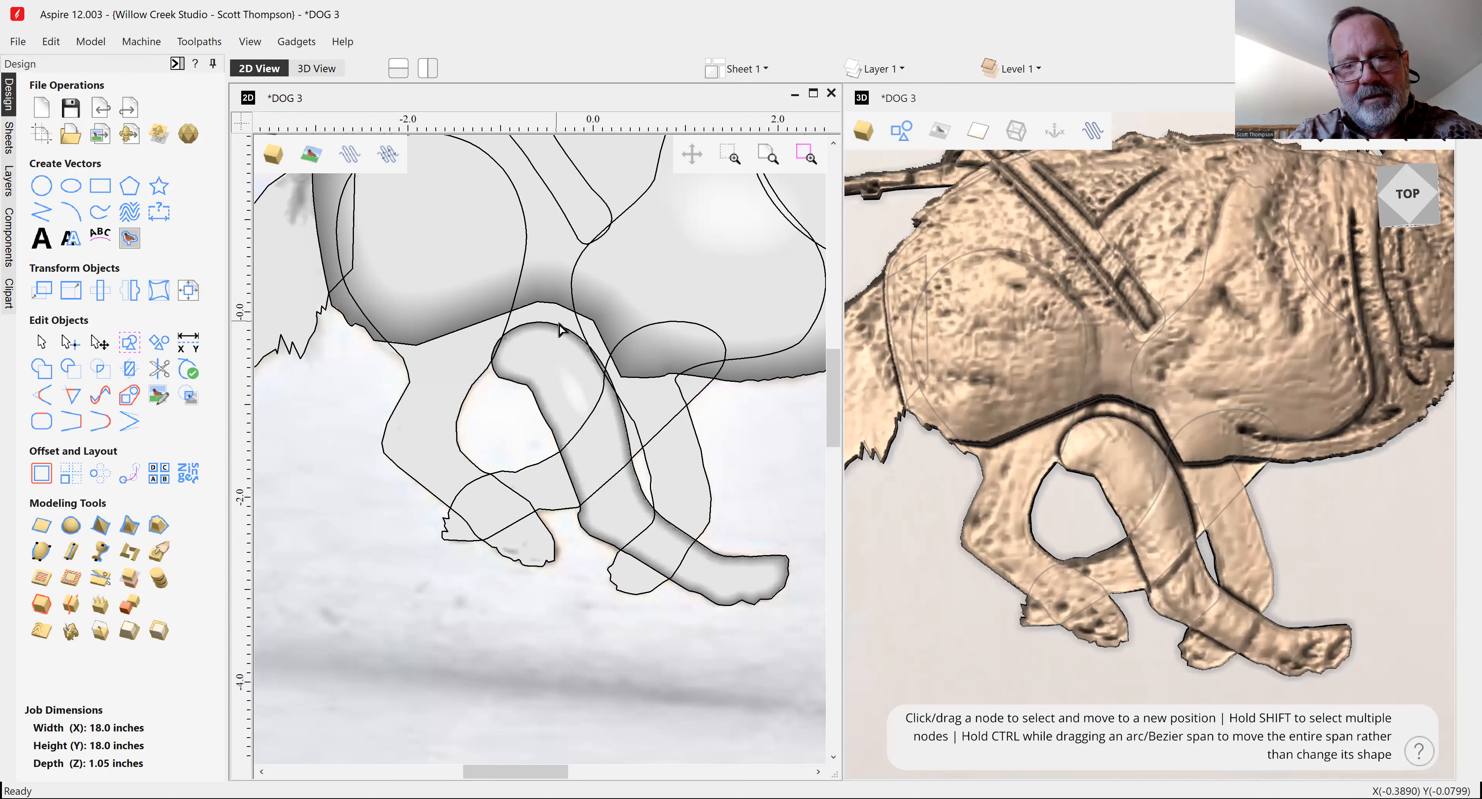
pyautogui.click(561, 333)
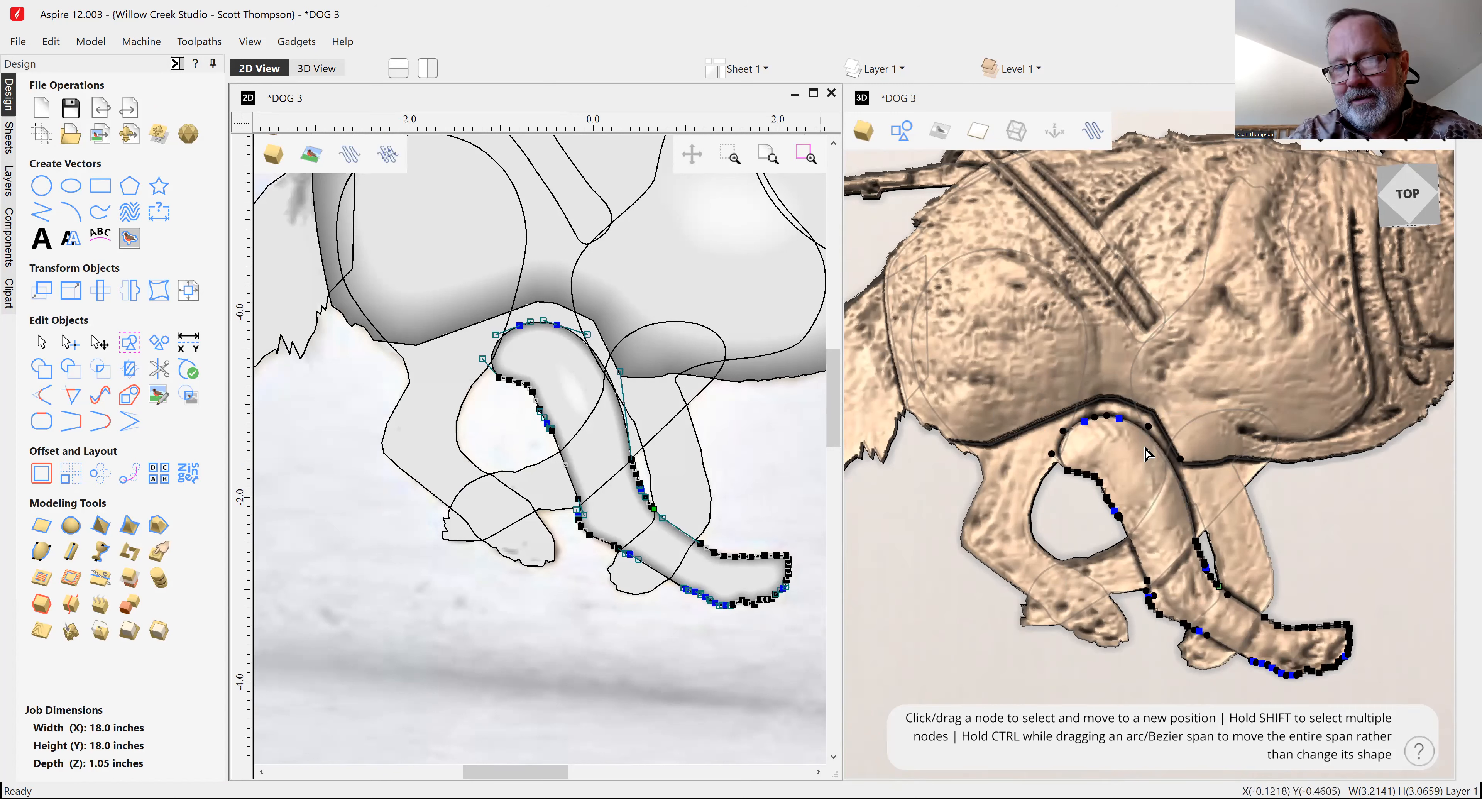
pyautogui.moveTo(1108, 415); pyautogui.dragTo(1072, 372)
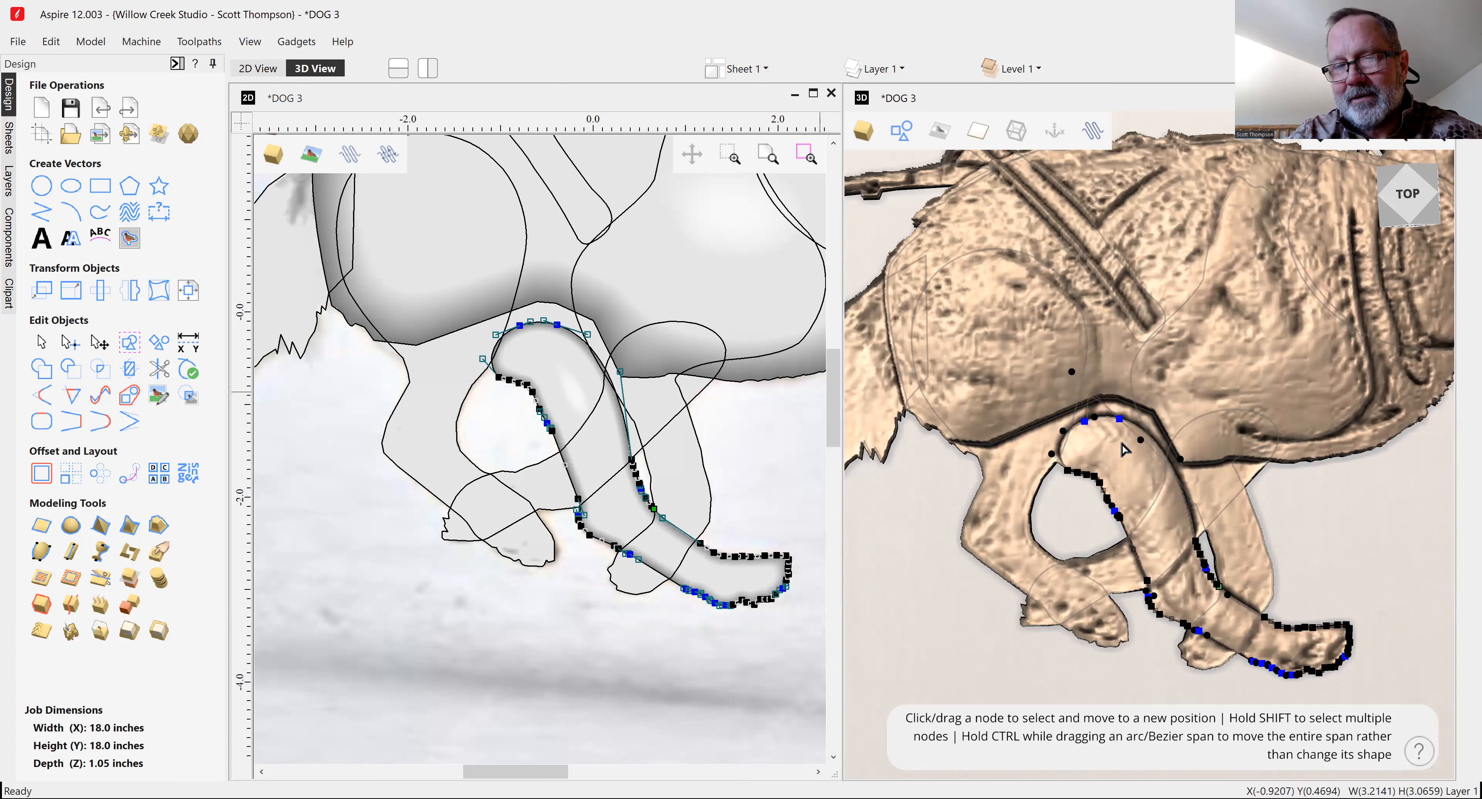
pyautogui.moveTo(1120, 419); pyautogui.dragTo(1132, 380)
pyautogui.moveTo(527, 326); pyautogui.dragTo(498, 284)
pyautogui.moveTo(498, 377); pyautogui.dragTo(466, 377)
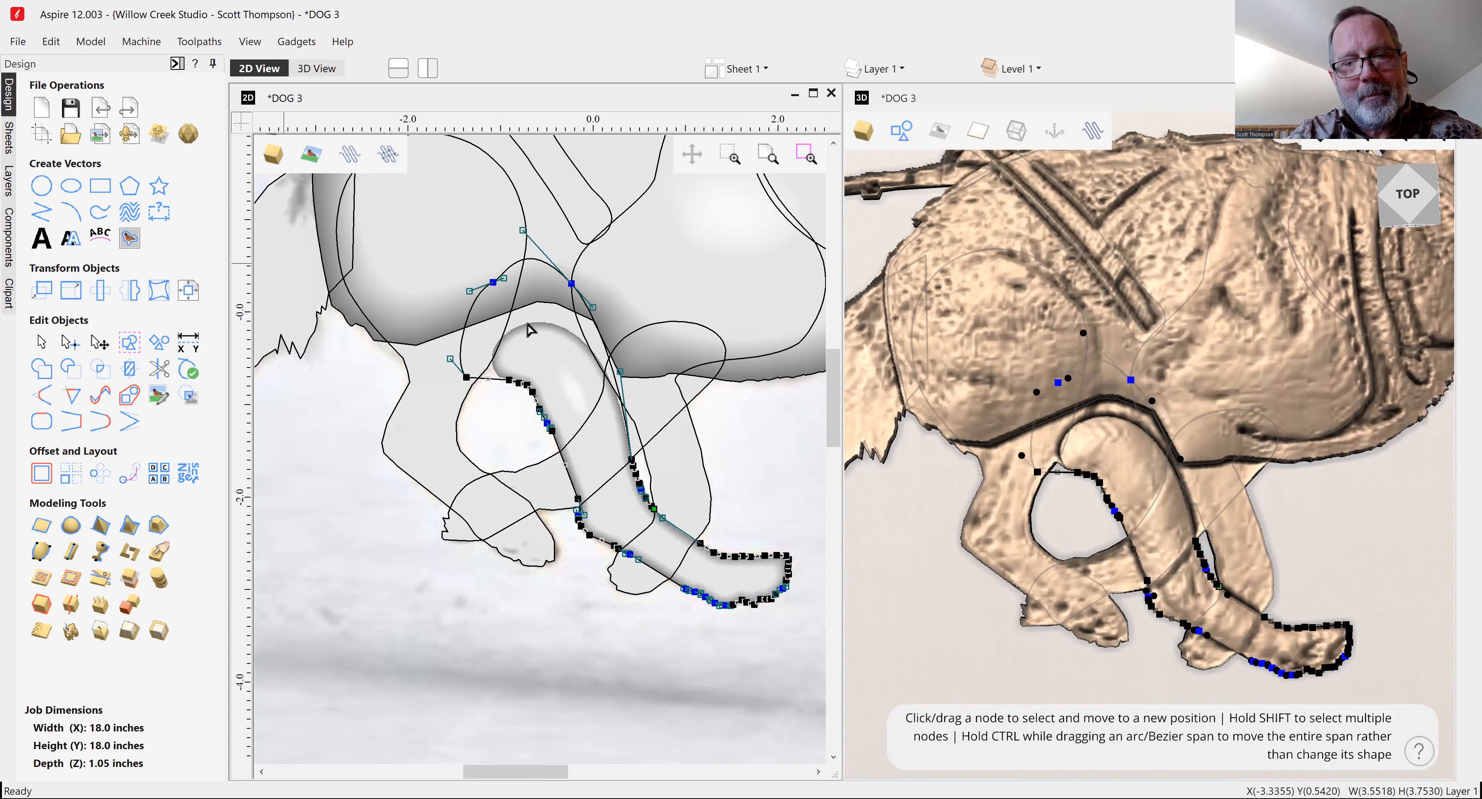
# Node-edit the leg component's own boundary in the 3D view, extending its upper end up into the belly and toward the tail.
pyautogui.click(546, 332)
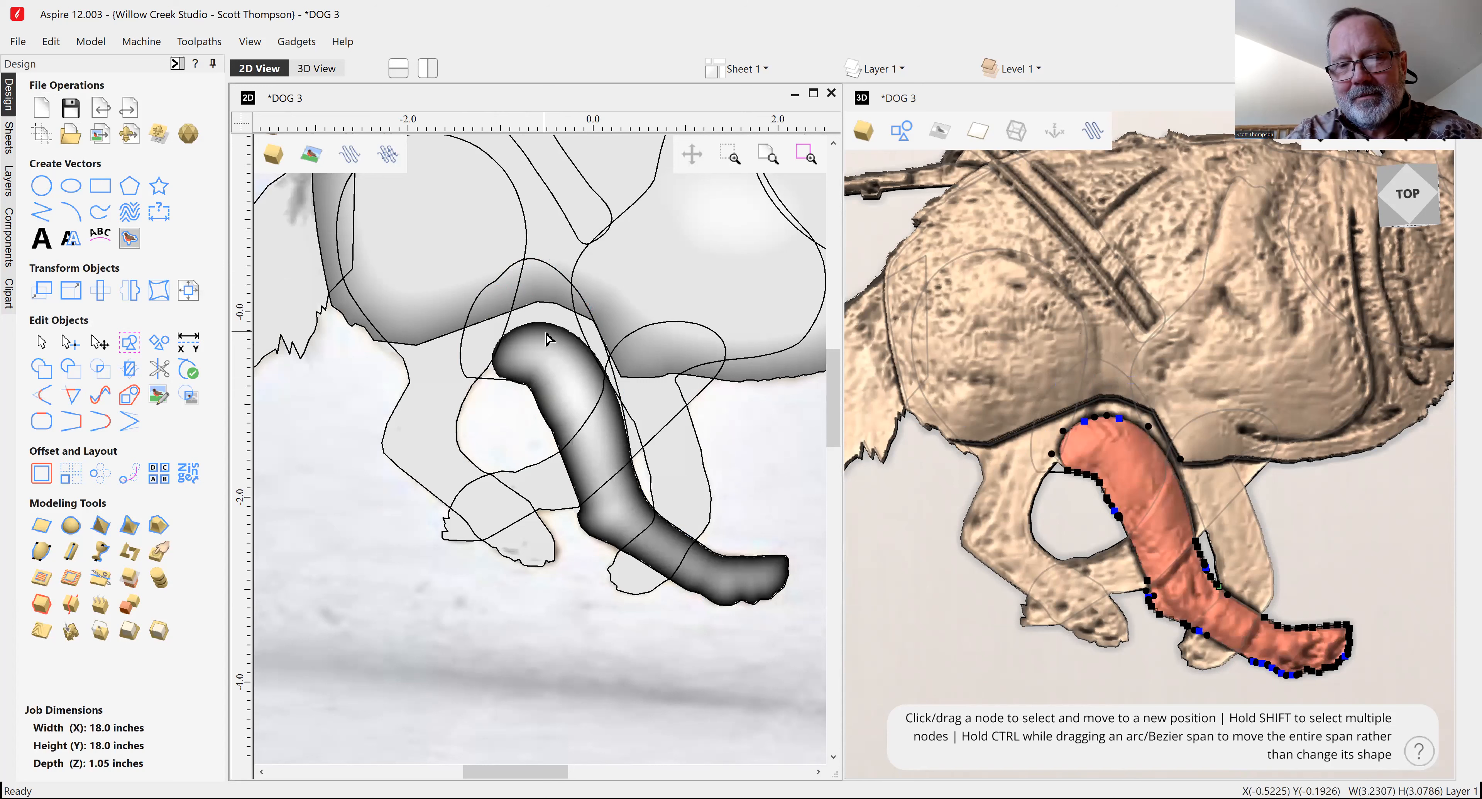
pyautogui.scroll(3, 1126, 441)
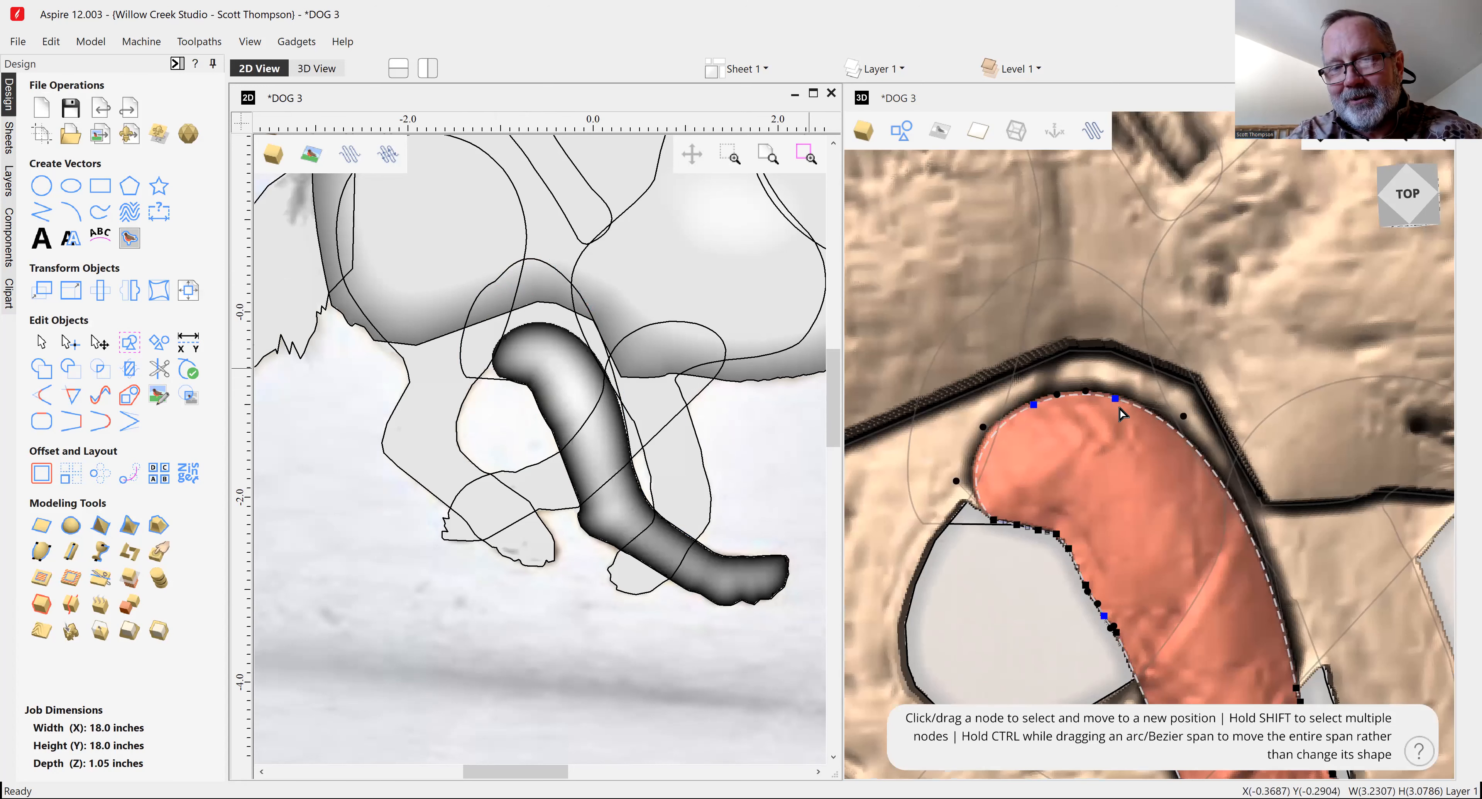
pyautogui.click(1125, 361)
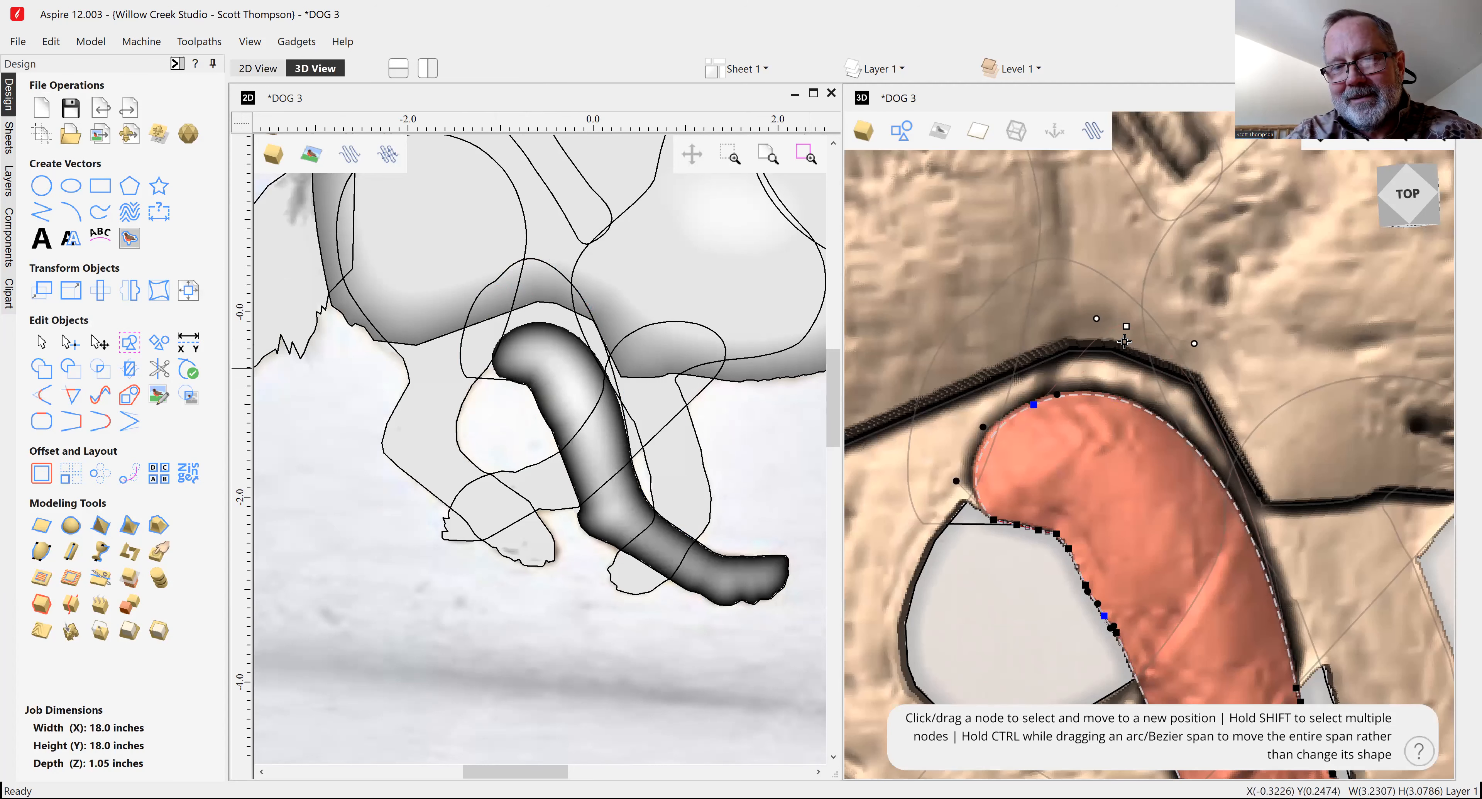
pyautogui.moveTo(1126, 353); pyautogui.dragTo(1126, 326)
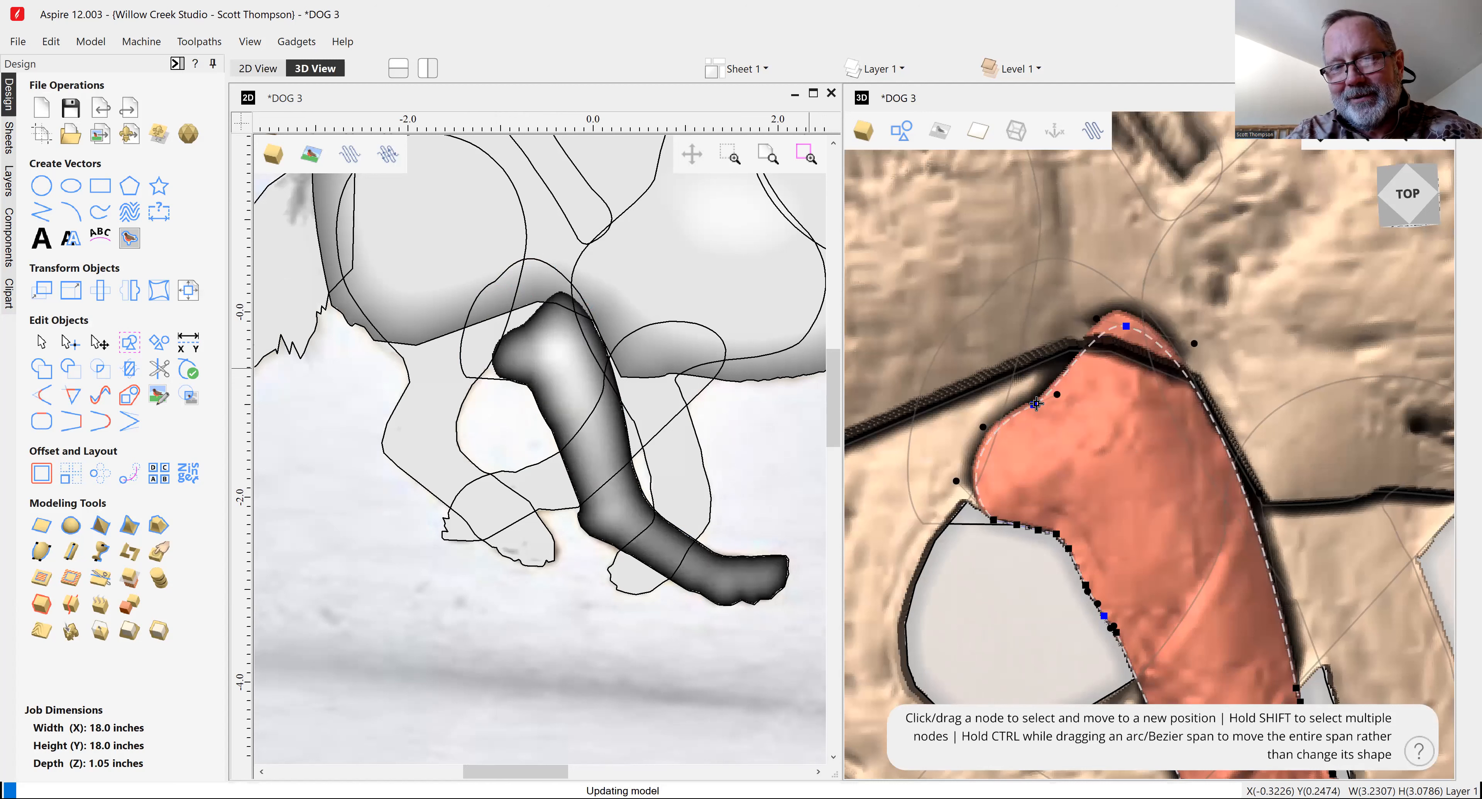
pyautogui.moveTo(1034, 405); pyautogui.dragTo(980, 340)
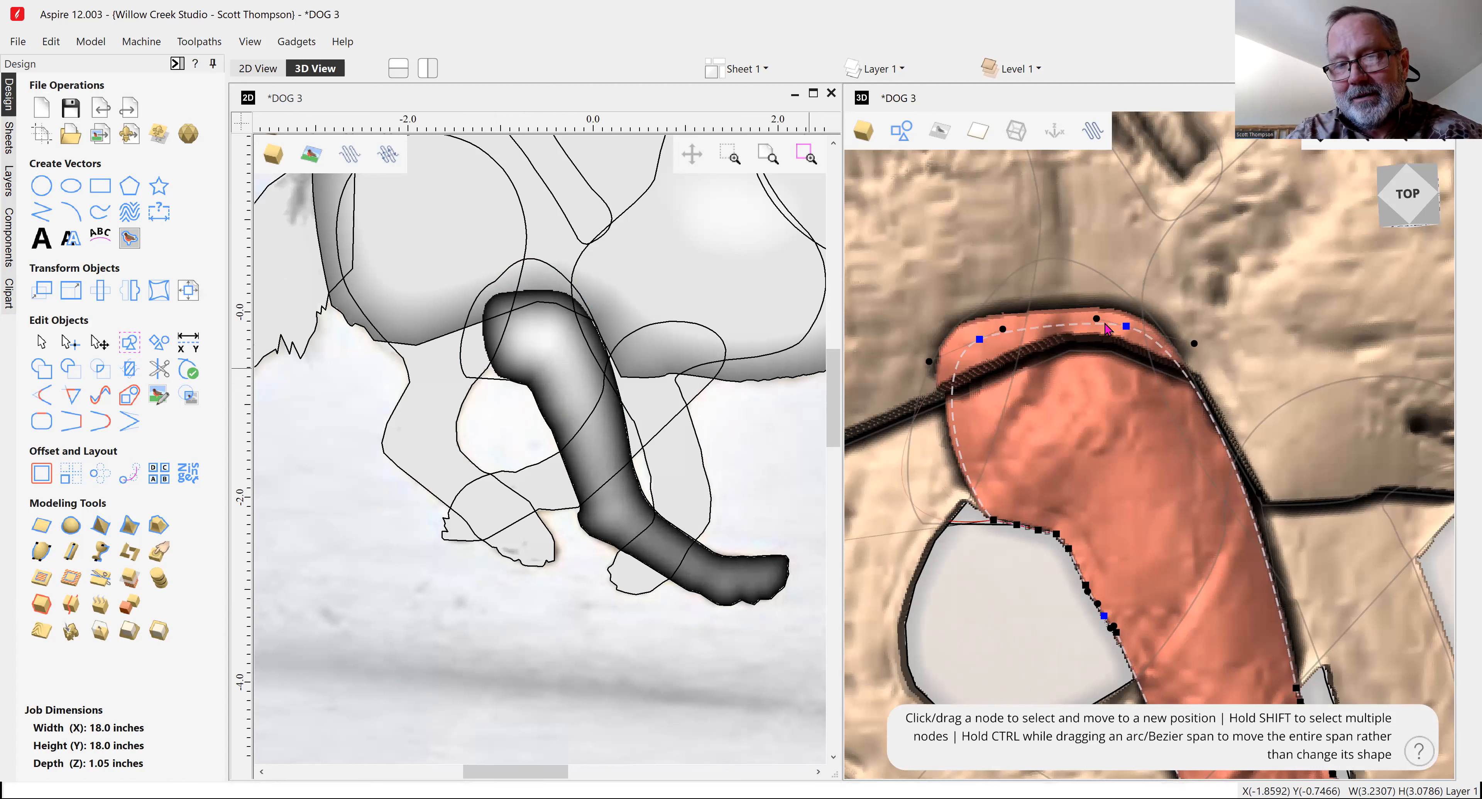
pyautogui.moveTo(1108, 329); pyautogui.dragTo(1109, 328)
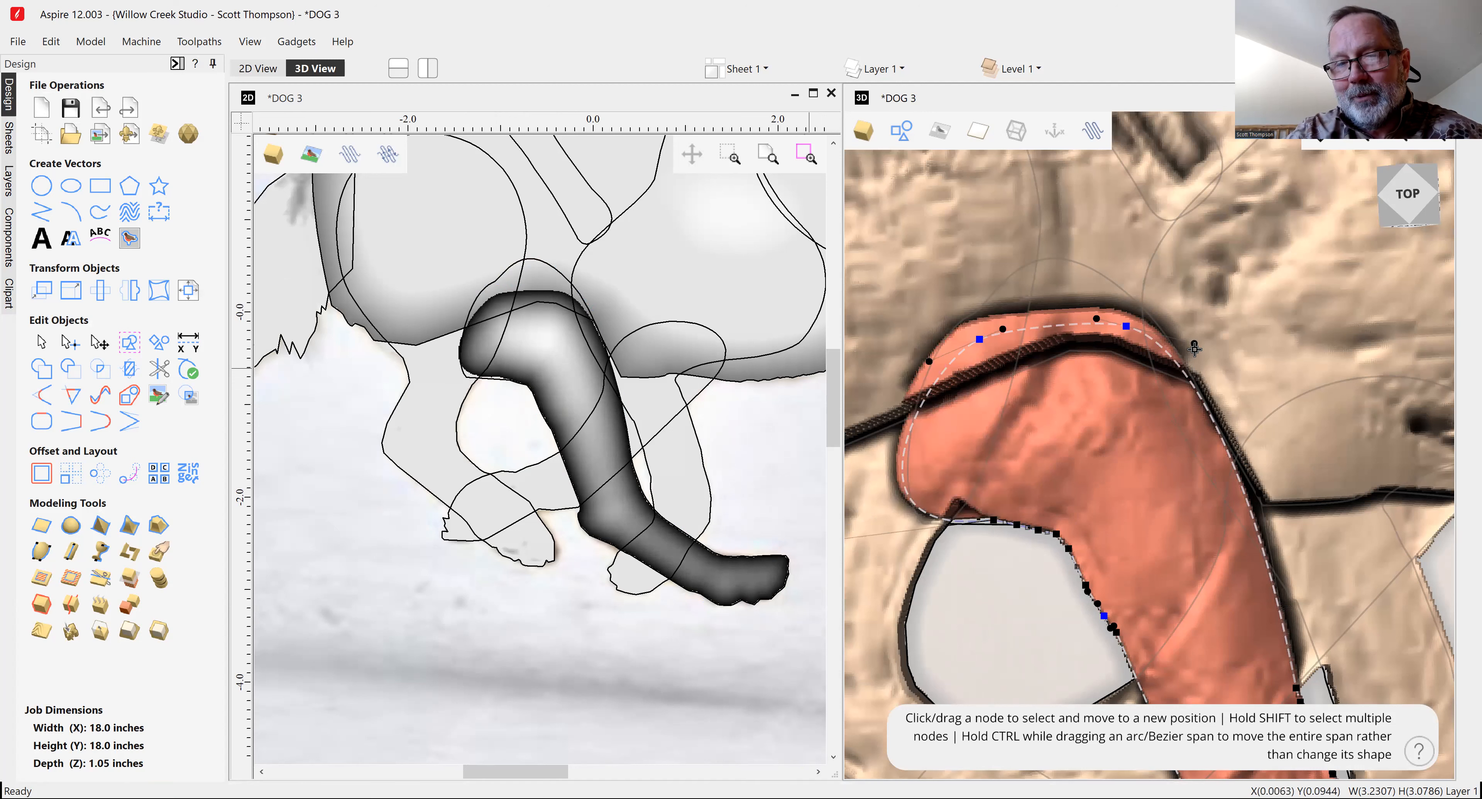
pyautogui.moveTo(1130, 334); pyautogui.dragTo(1126, 278)
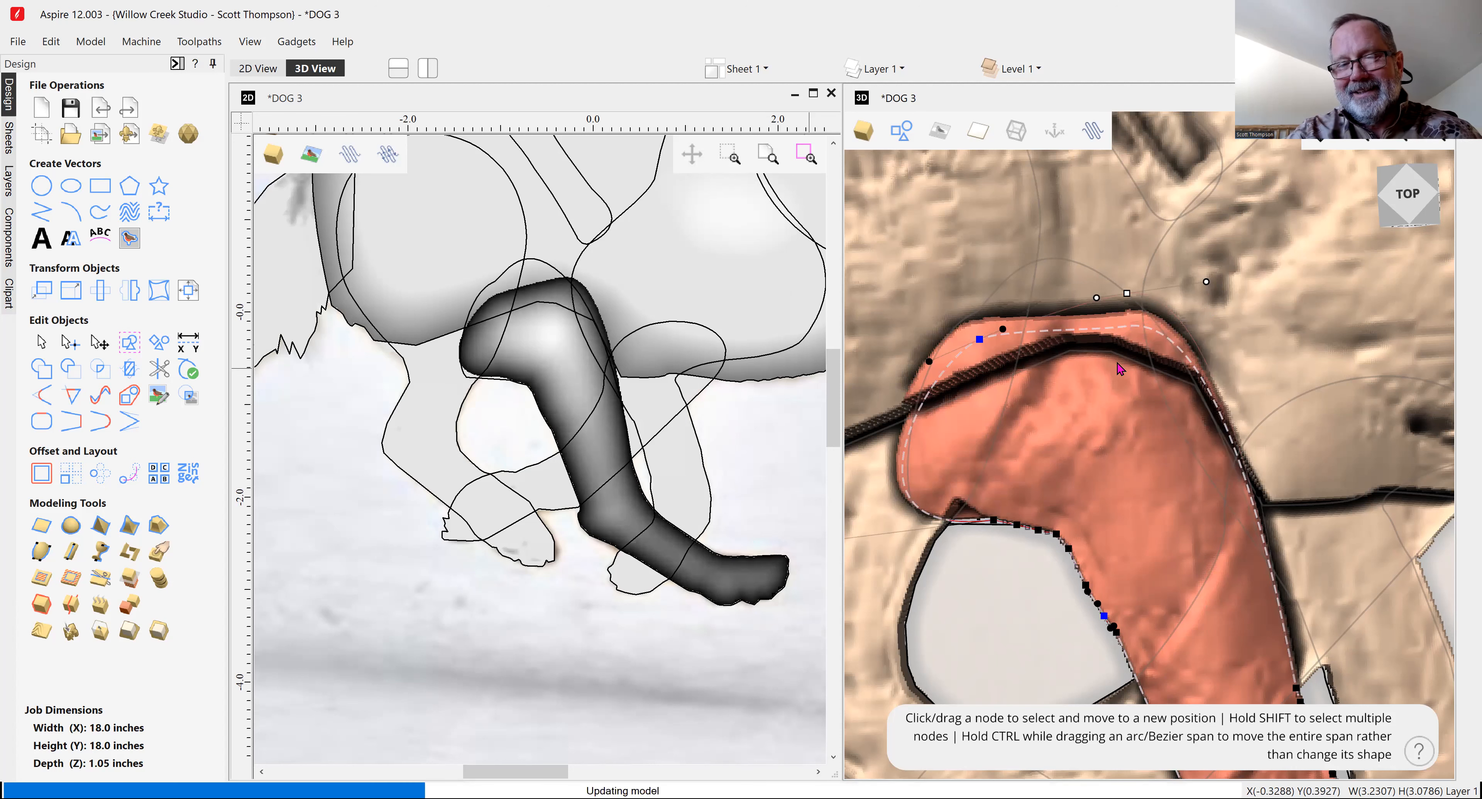
pyautogui.scroll(-3, 1078, 354)
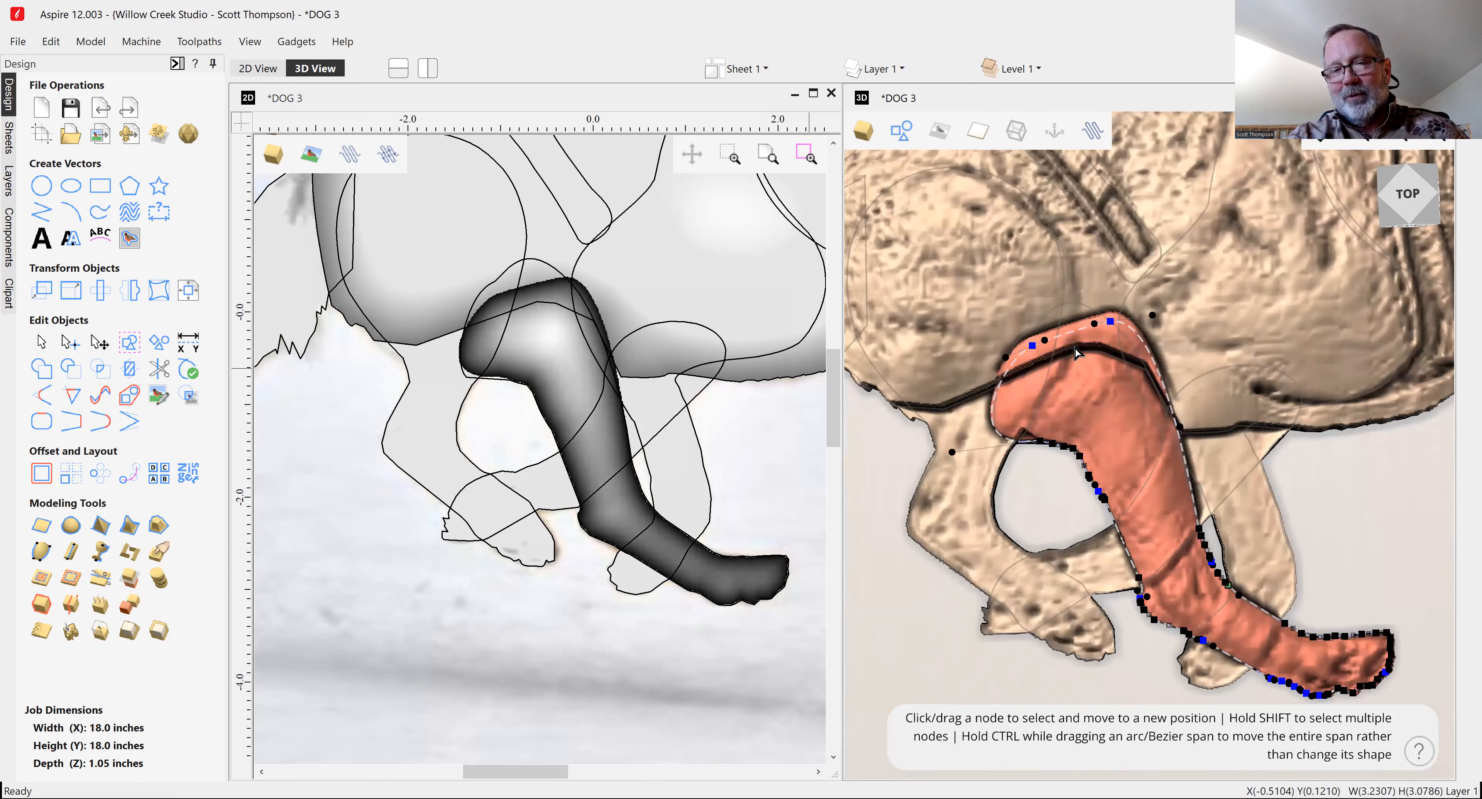
pyautogui.scroll(-3, 1078, 354)
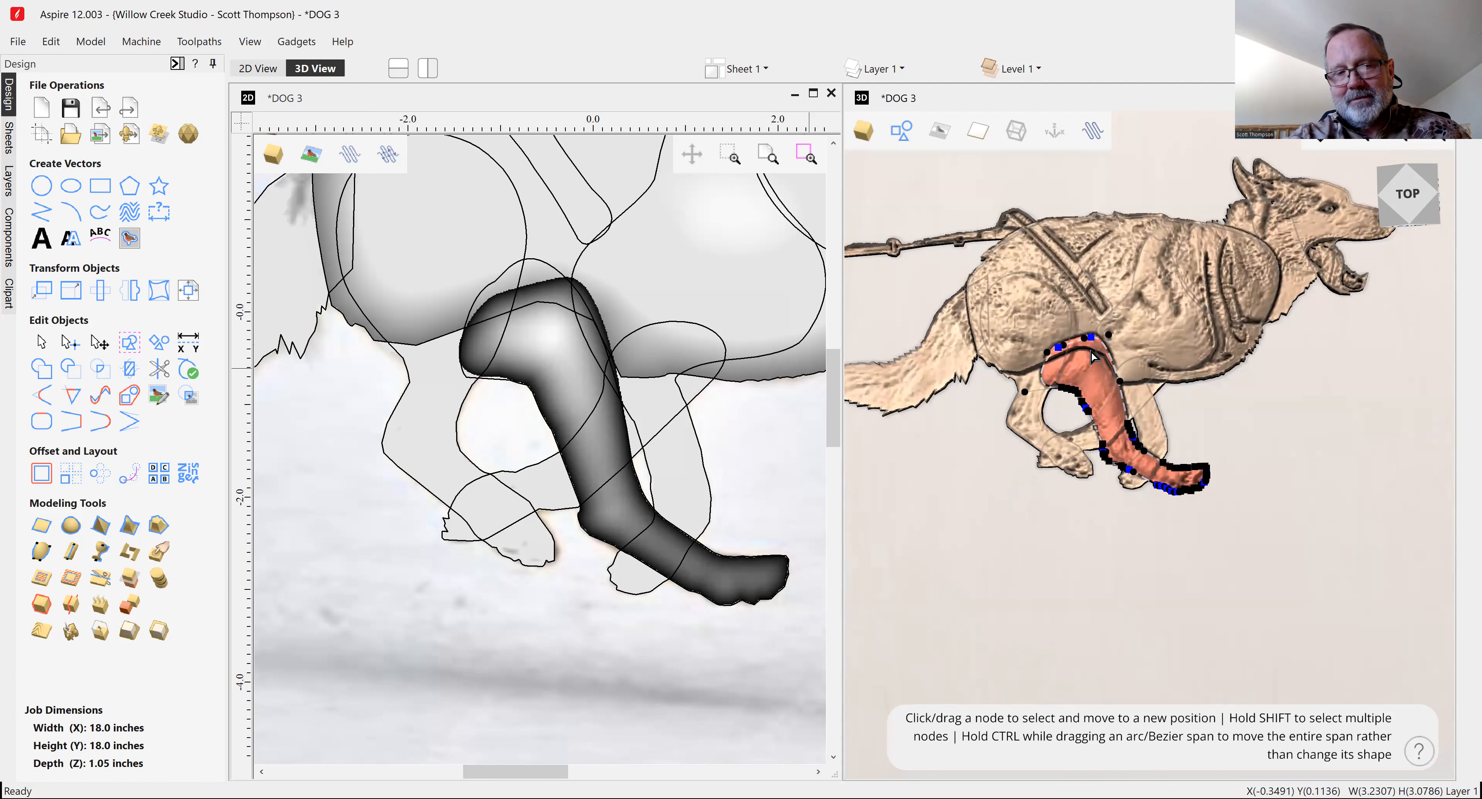
pyautogui.click(40, 343)
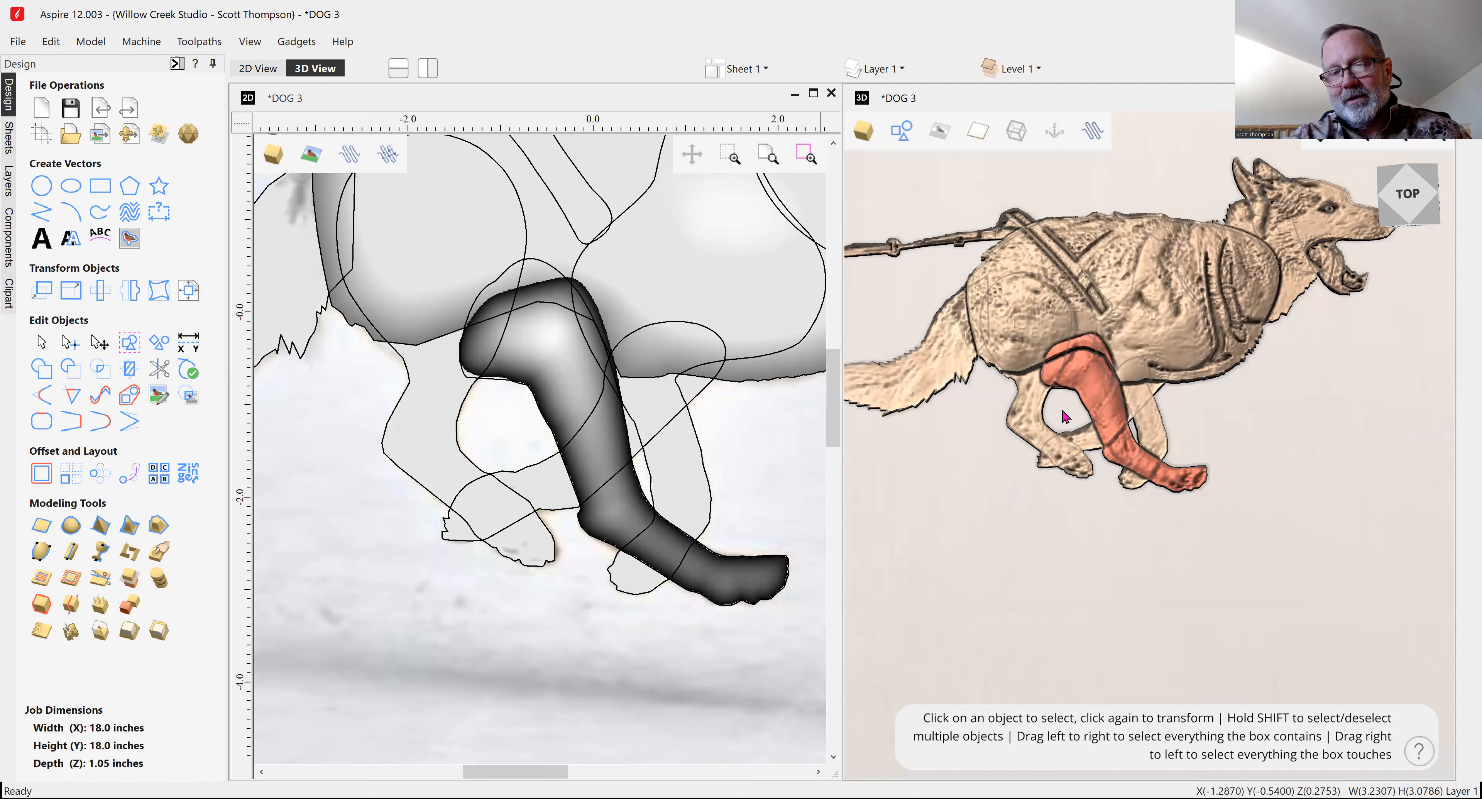
# Compare the leg component with its separate outline vector by selecting each in the 3D view, and leave everything deselected.
pyautogui.click(1127, 558)
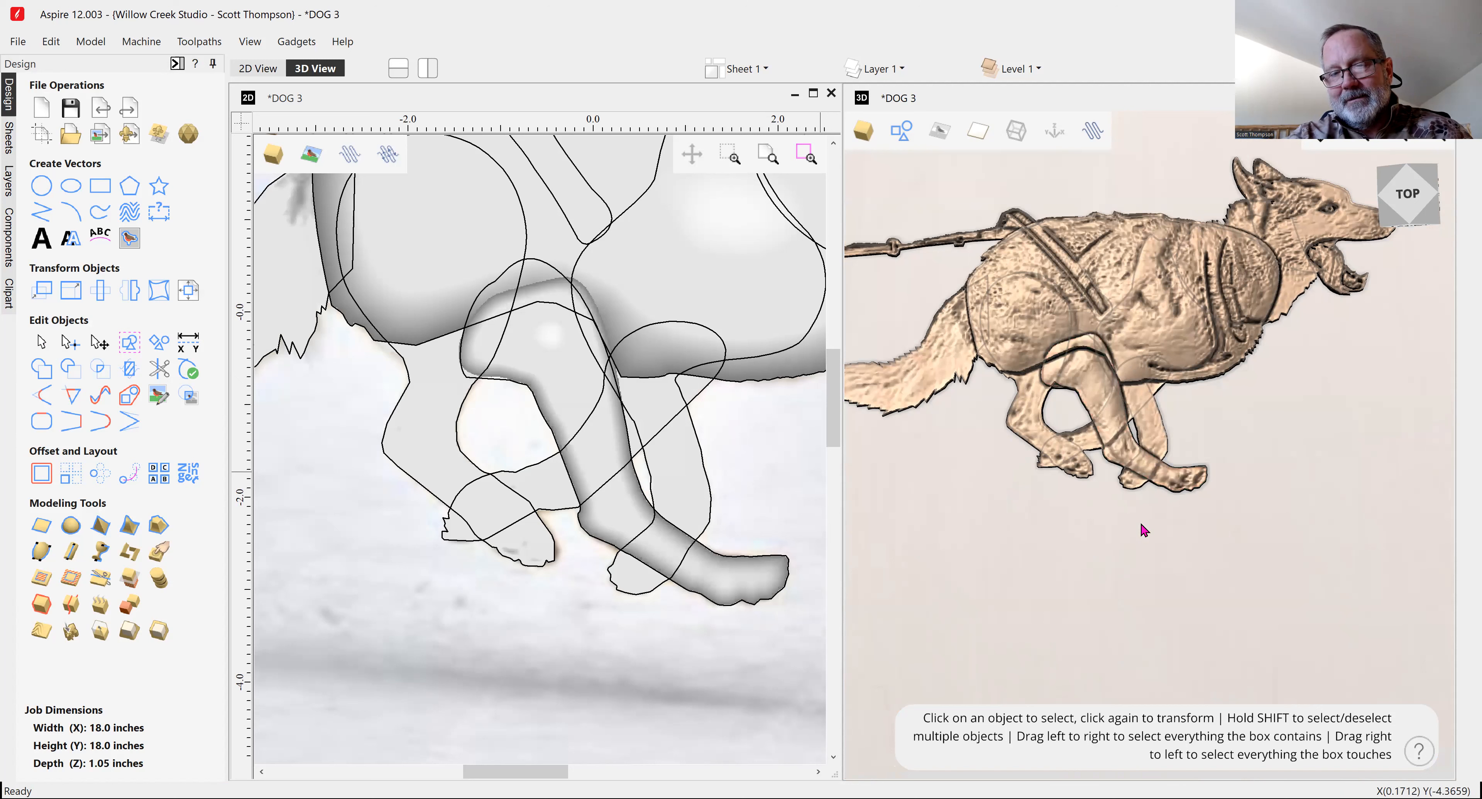
pyautogui.click(1175, 479)
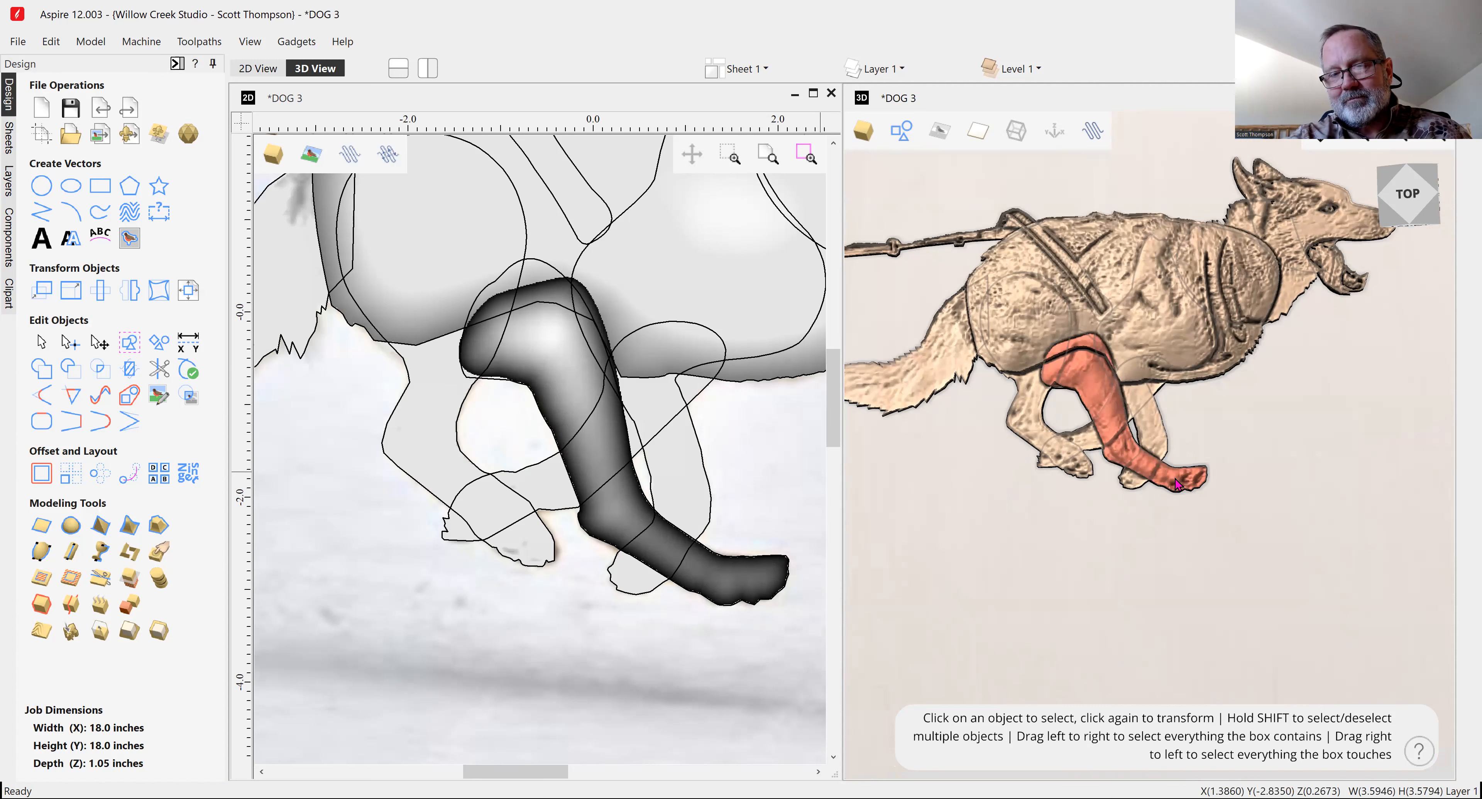
pyautogui.click(1177, 481)
pyautogui.press('Escape')
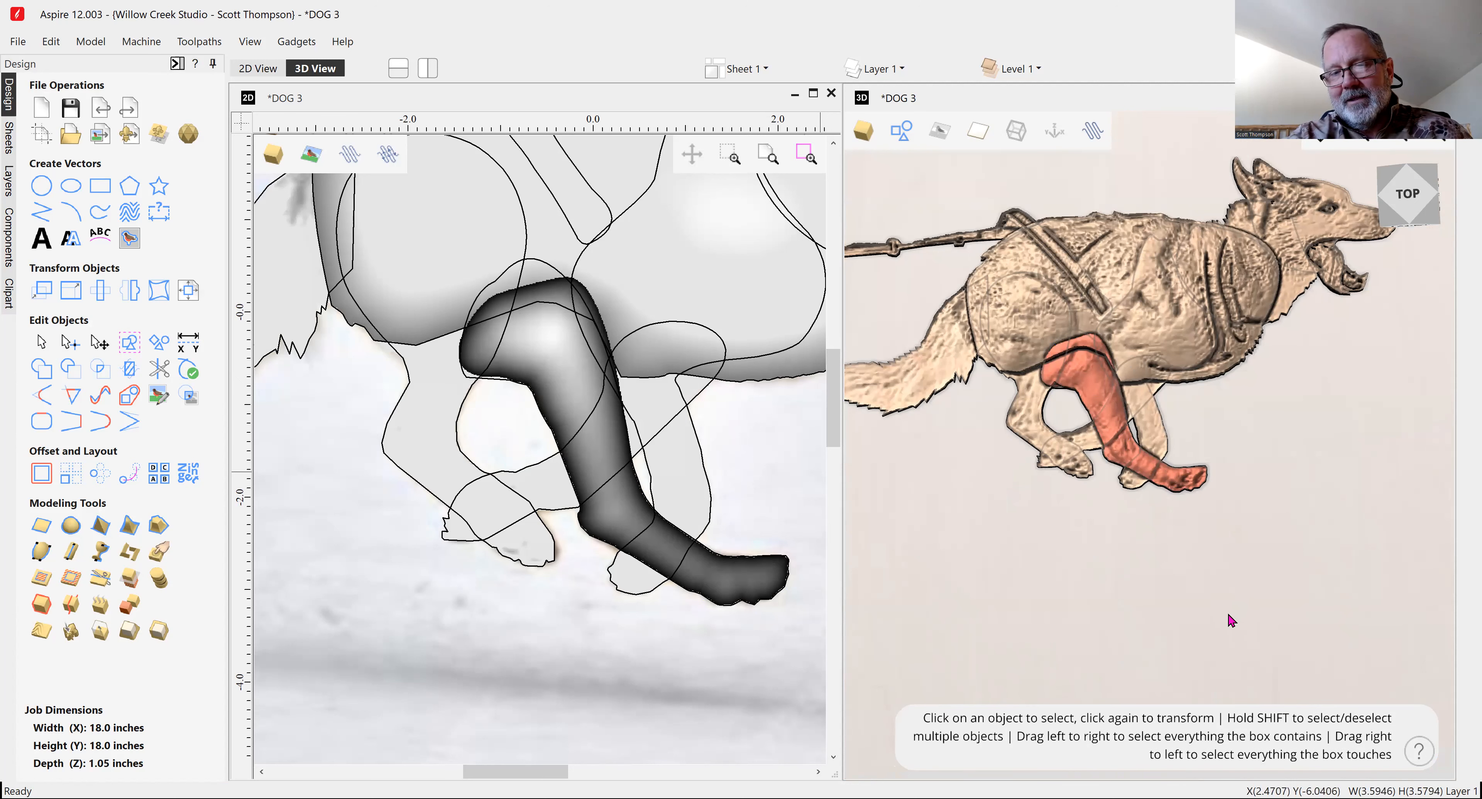
pyautogui.click(1176, 478)
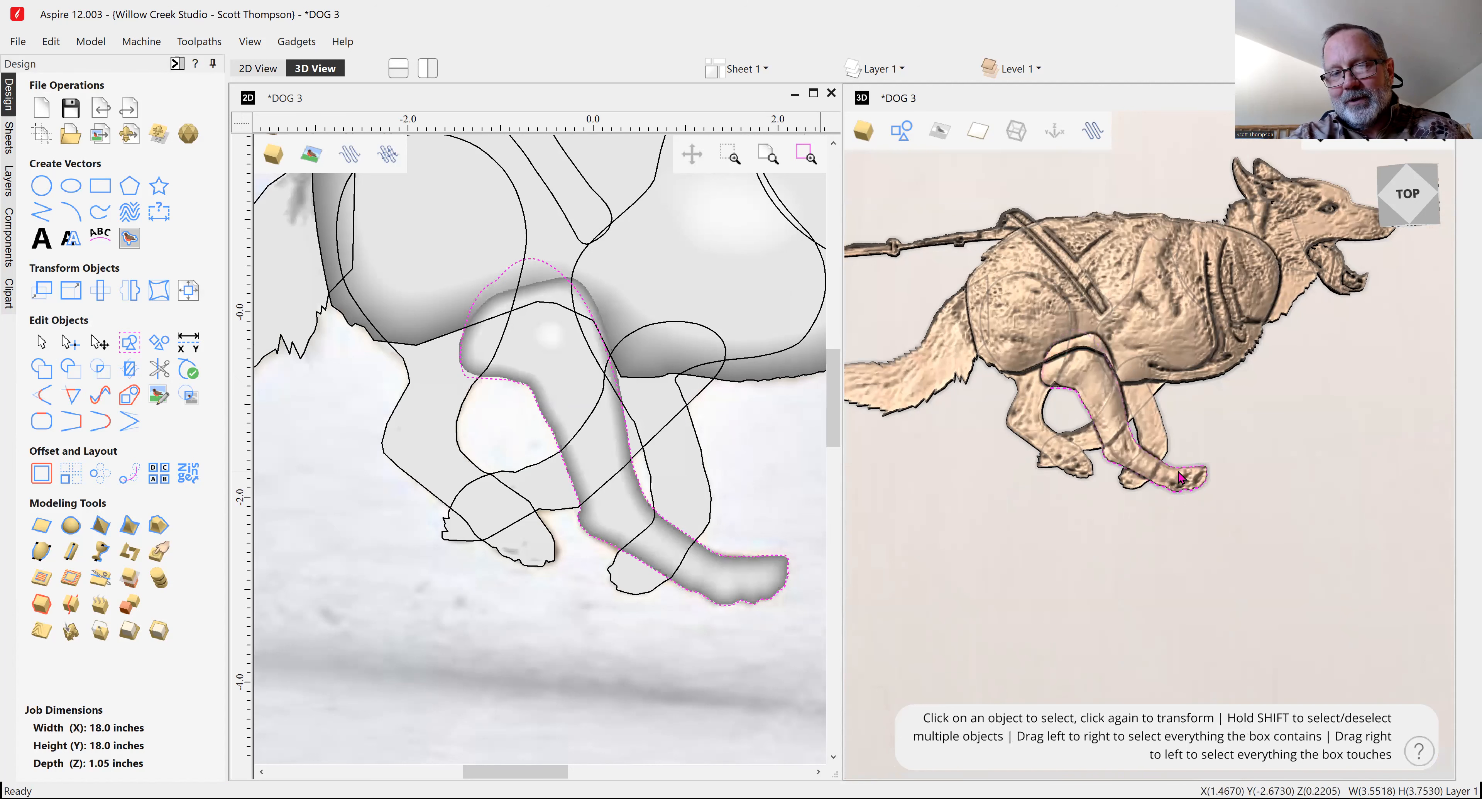
pyautogui.click(1177, 480)
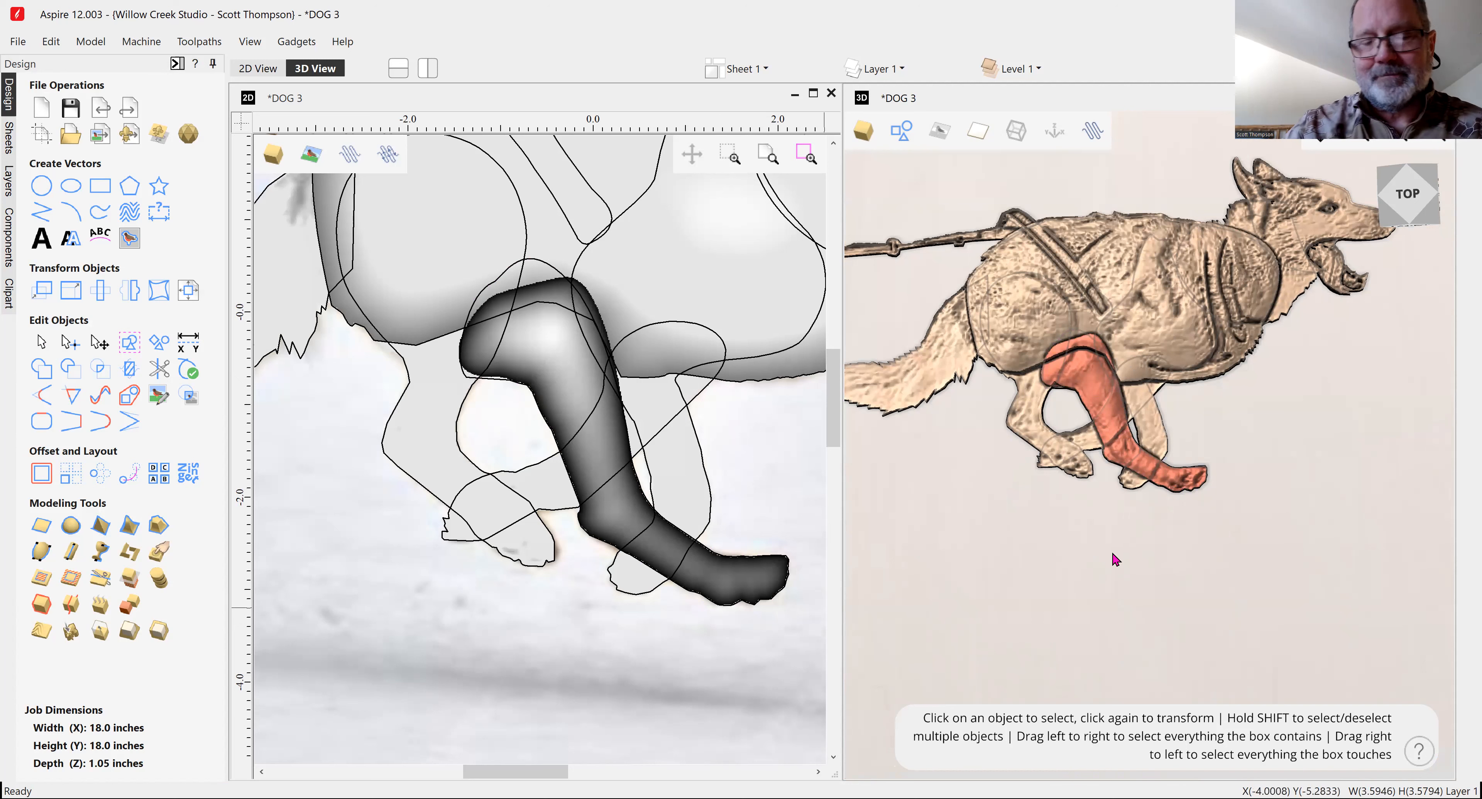
pyautogui.click(1124, 547)
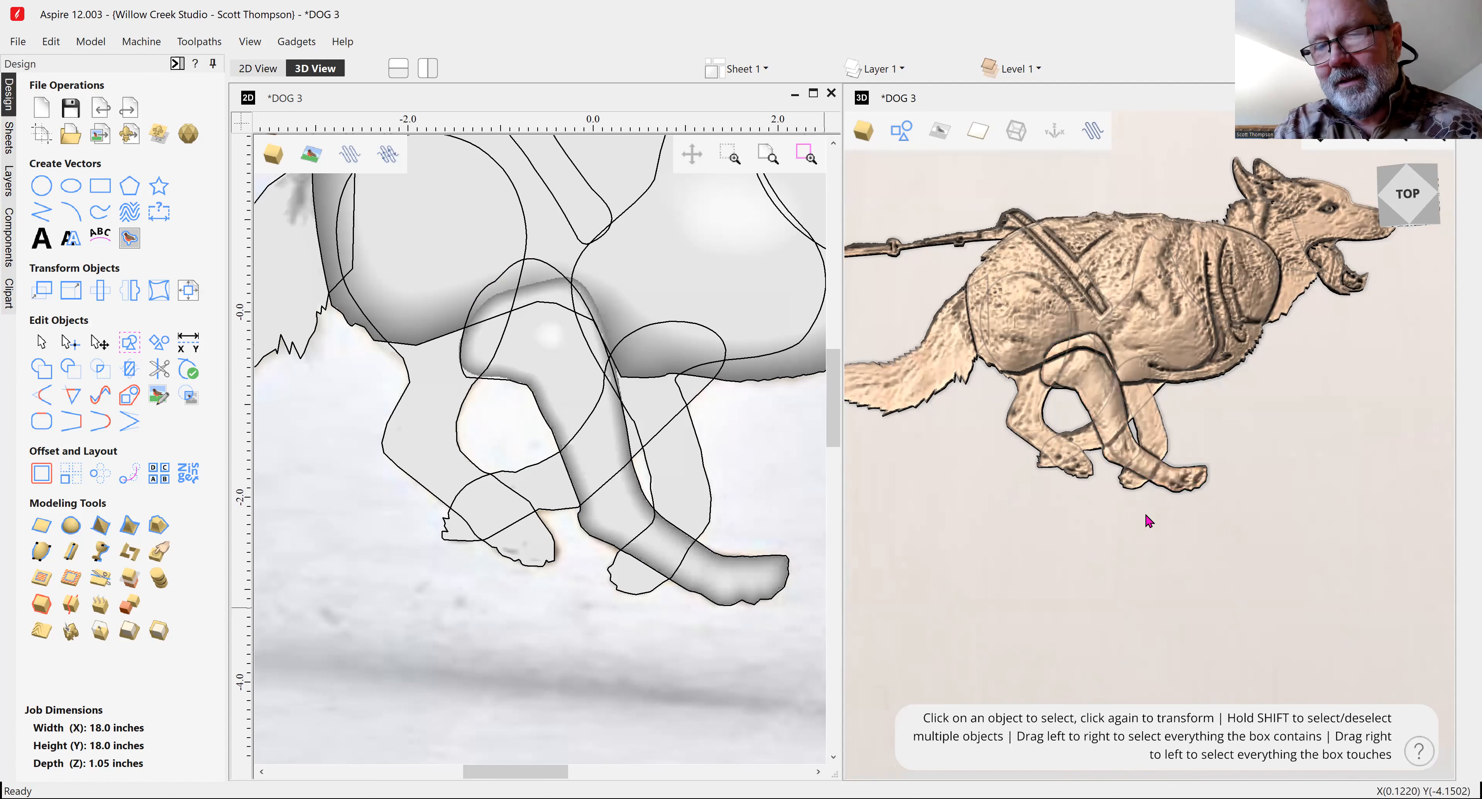
pyautogui.click(1113, 425)
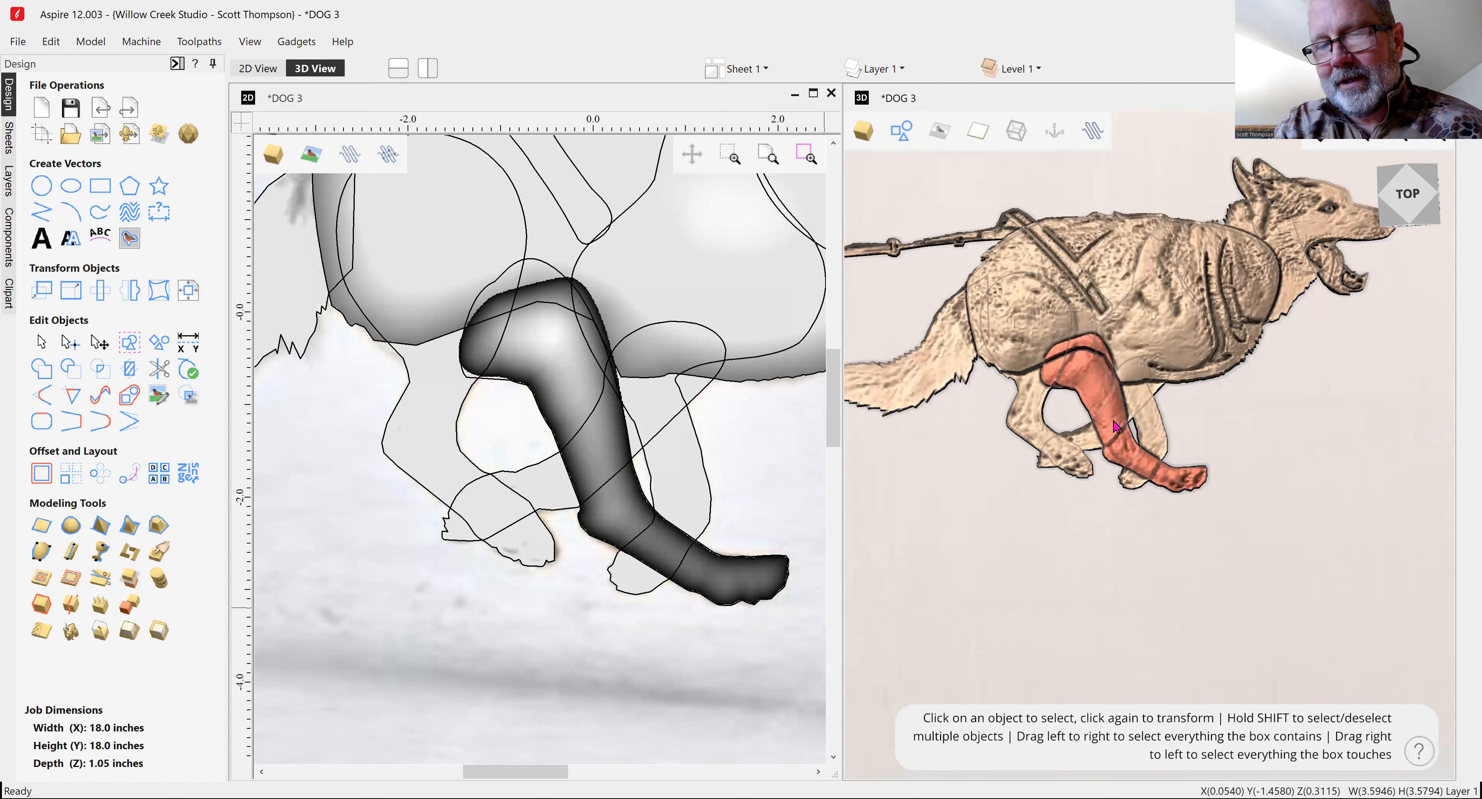
pyautogui.click(1130, 516)
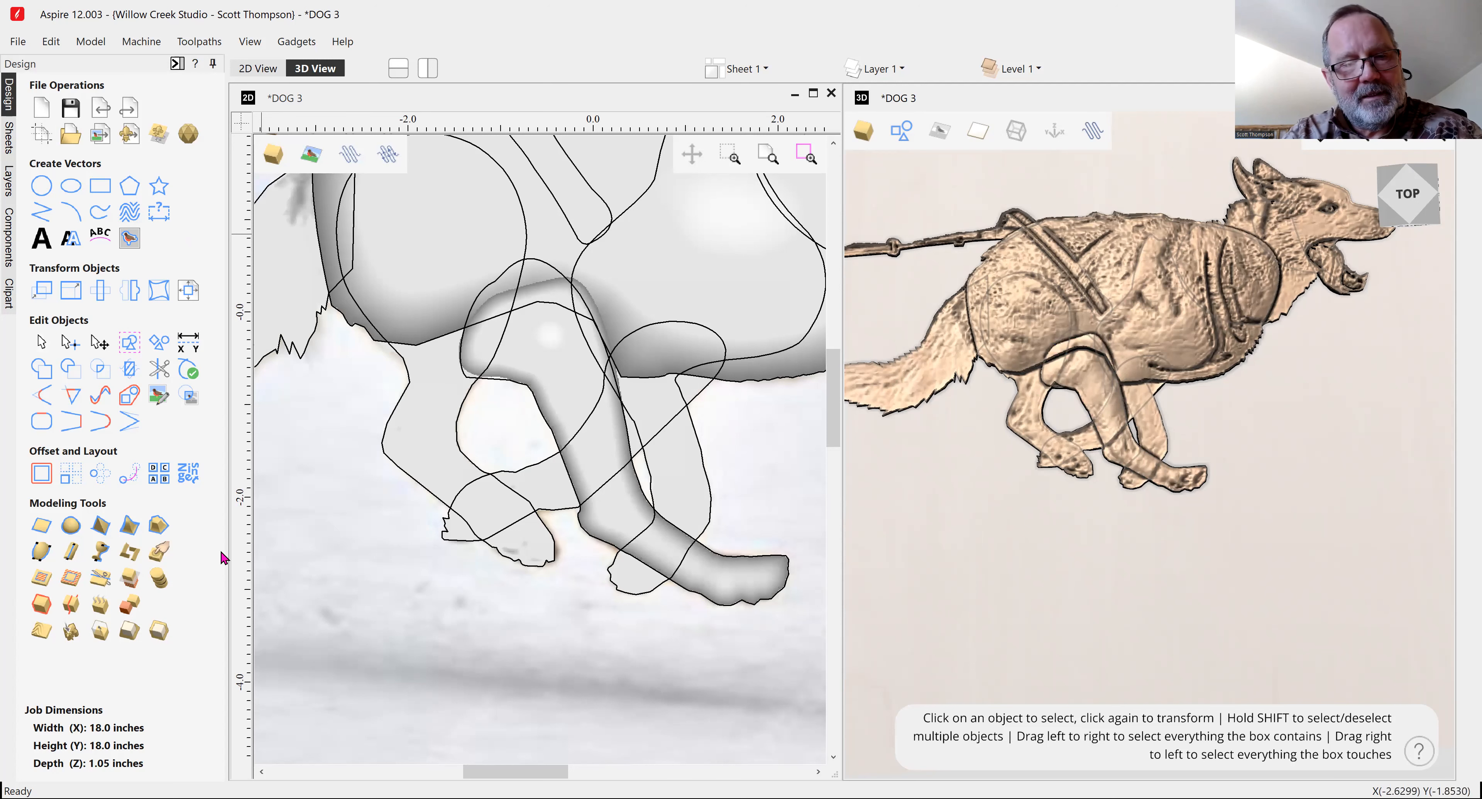
# Rename the finished leg component, listed as Component 2, as "leg H".
pyautogui.click(9, 234)
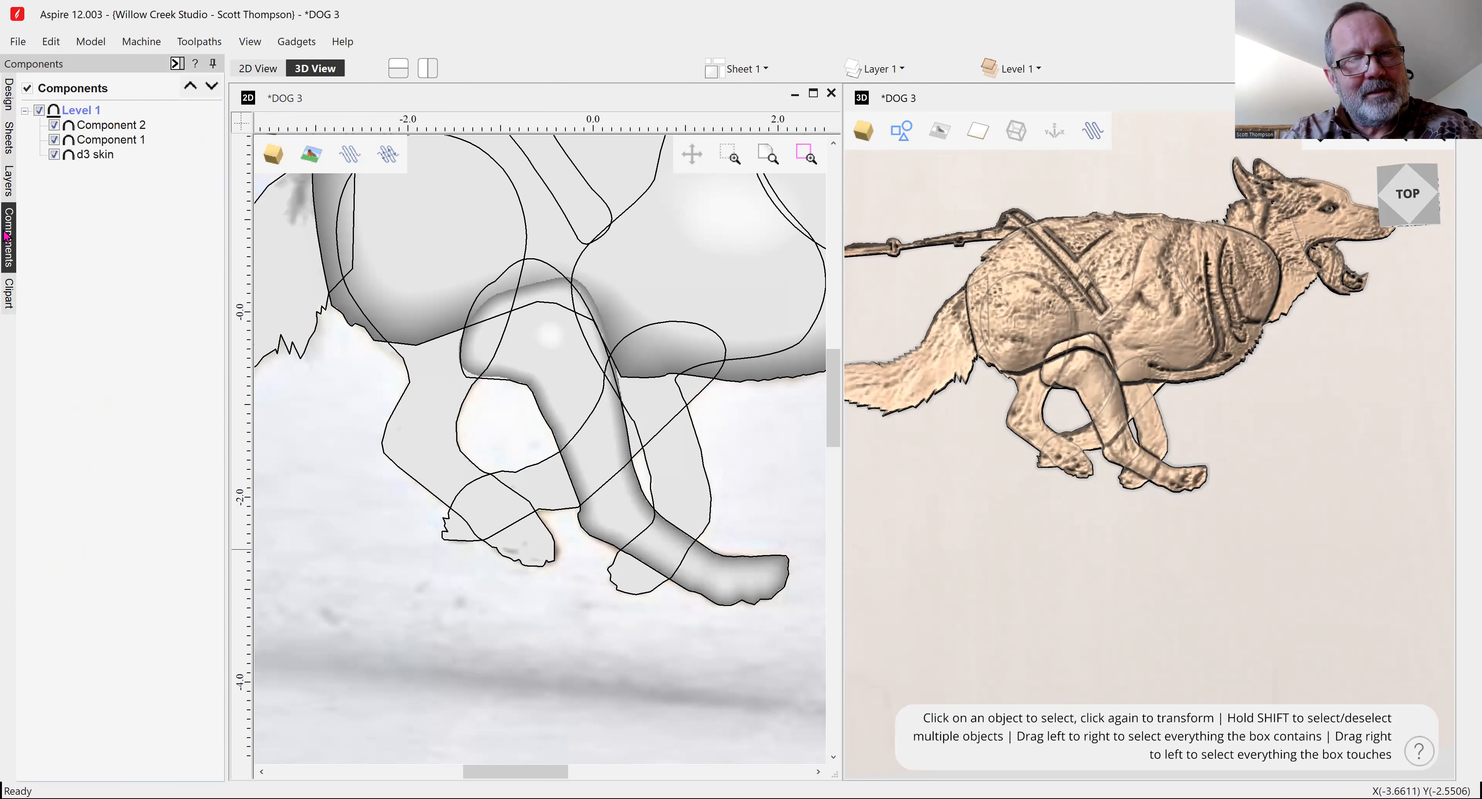
pyautogui.click(114, 131)
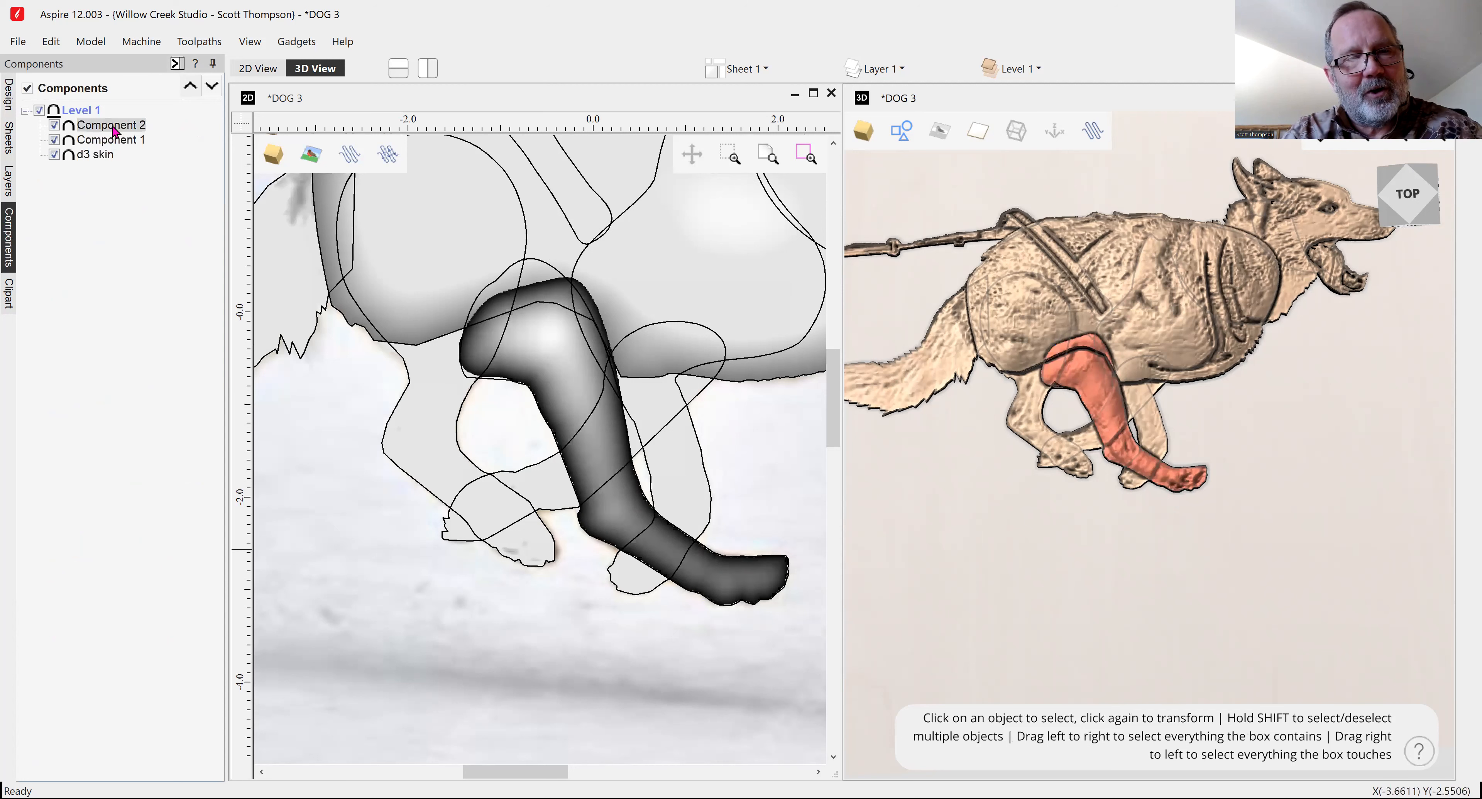
pyautogui.rightClick(115, 132)
pyautogui.click(177, 310)
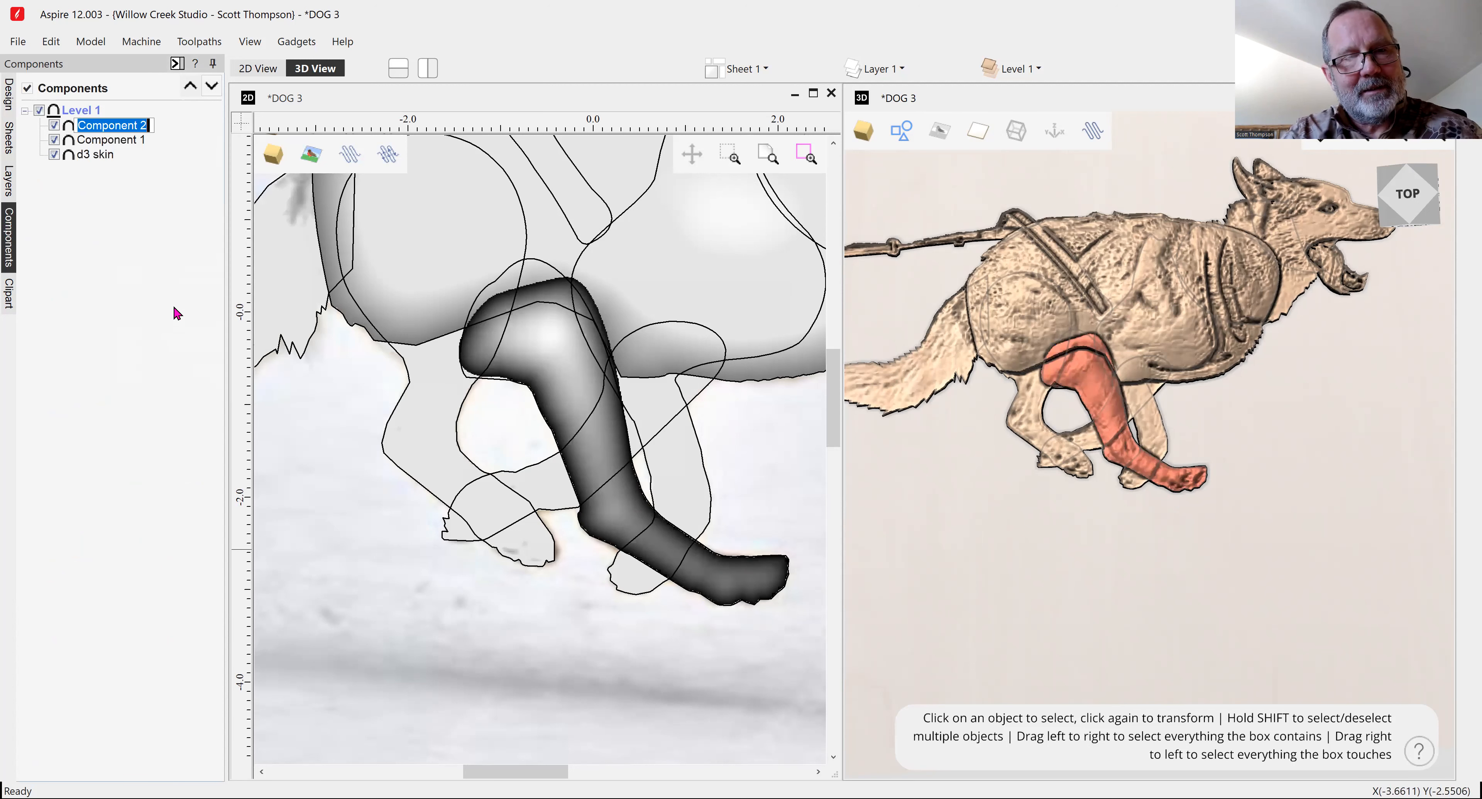
pyautogui.press('Escape')
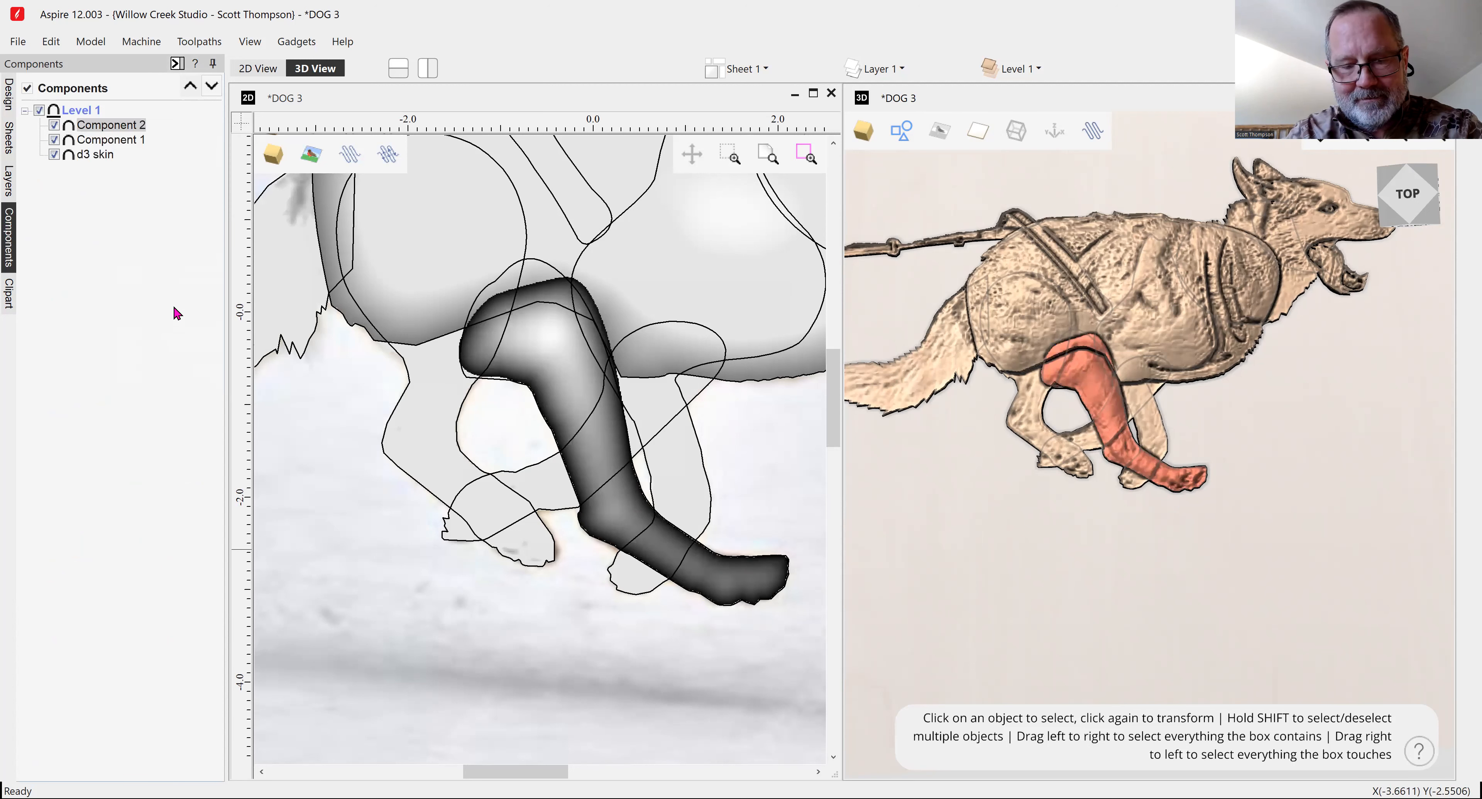
pyautogui.rightClick(119, 129)
pyautogui.click(166, 296)
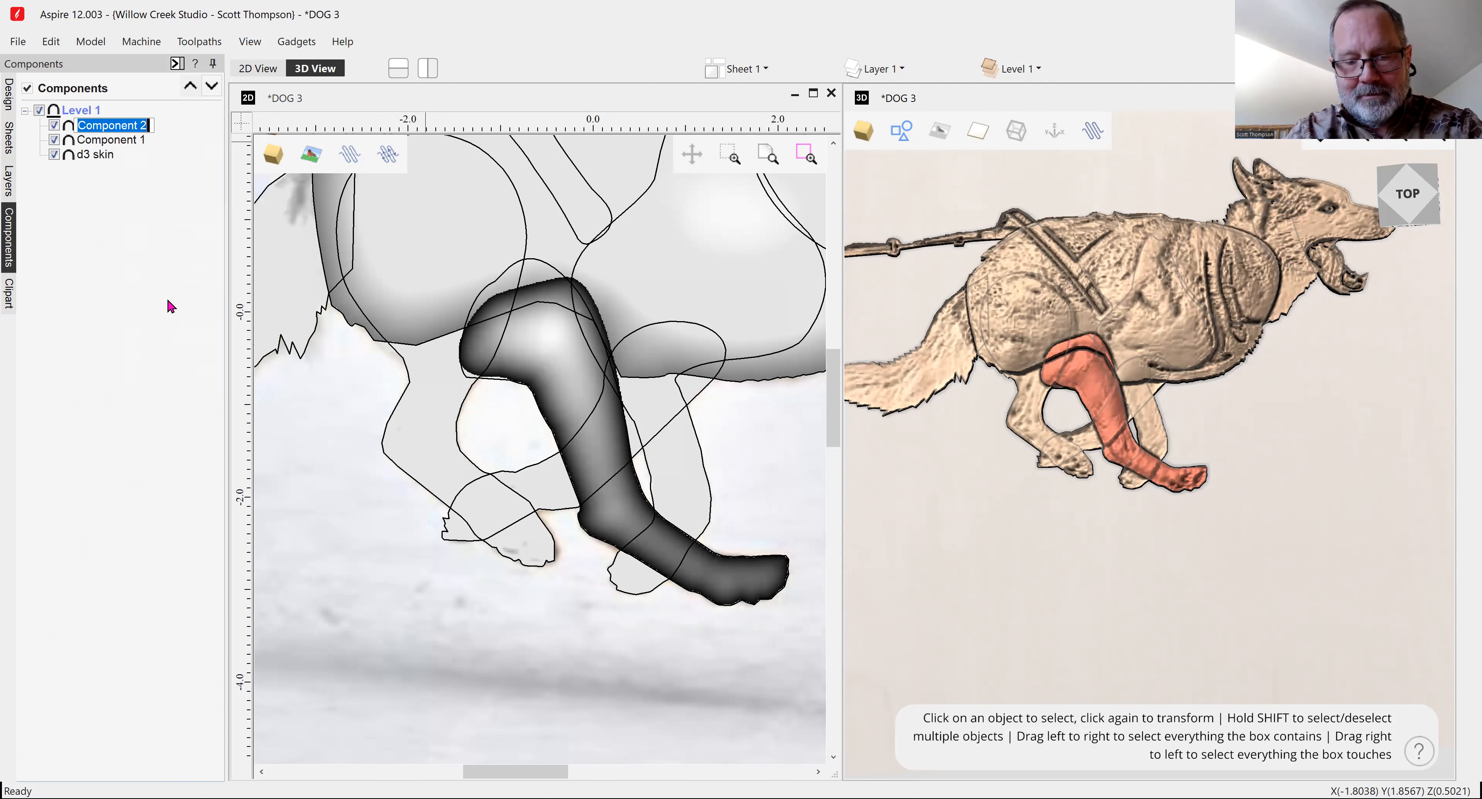
pyautogui.write('leg H')
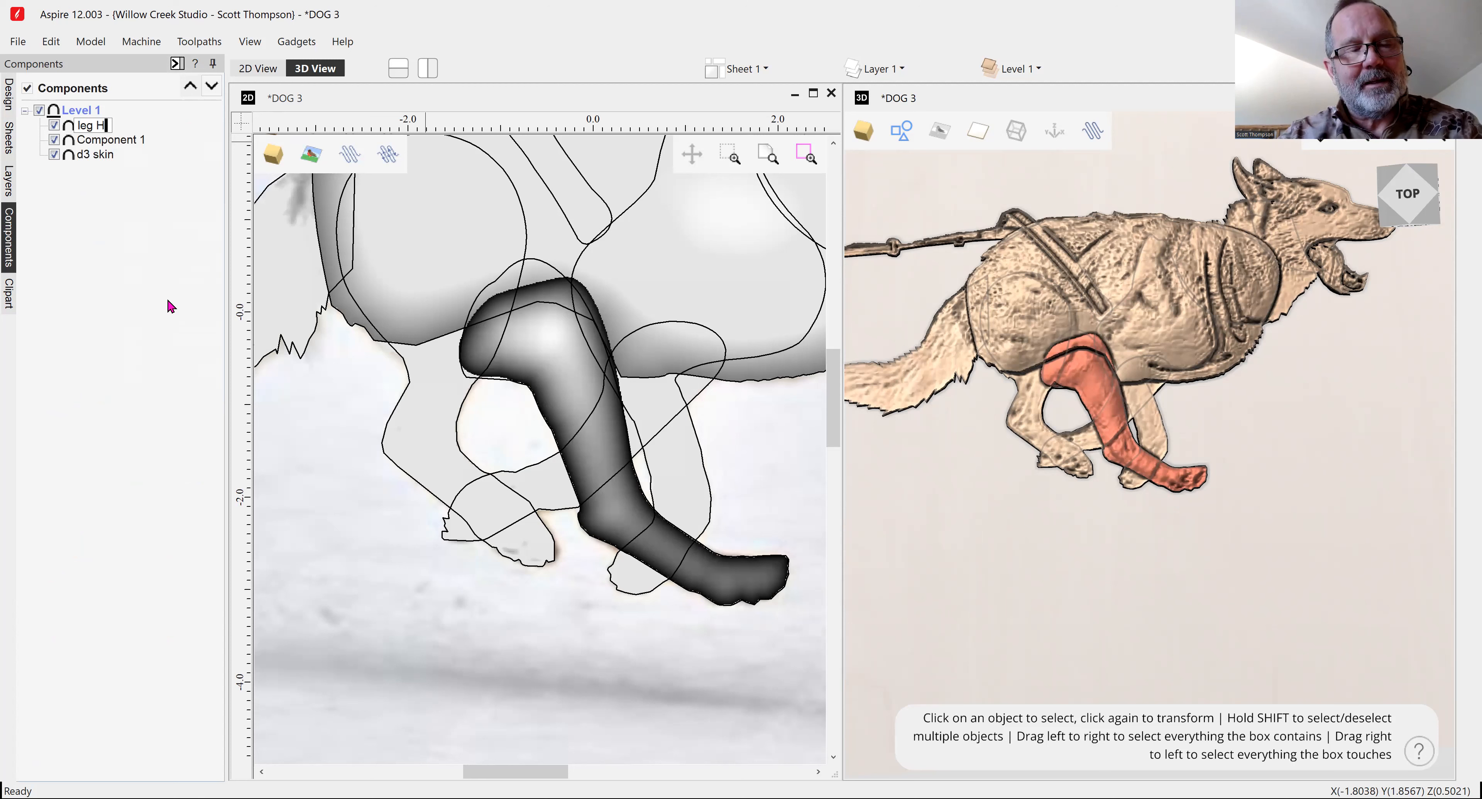
pyautogui.click(166, 299)
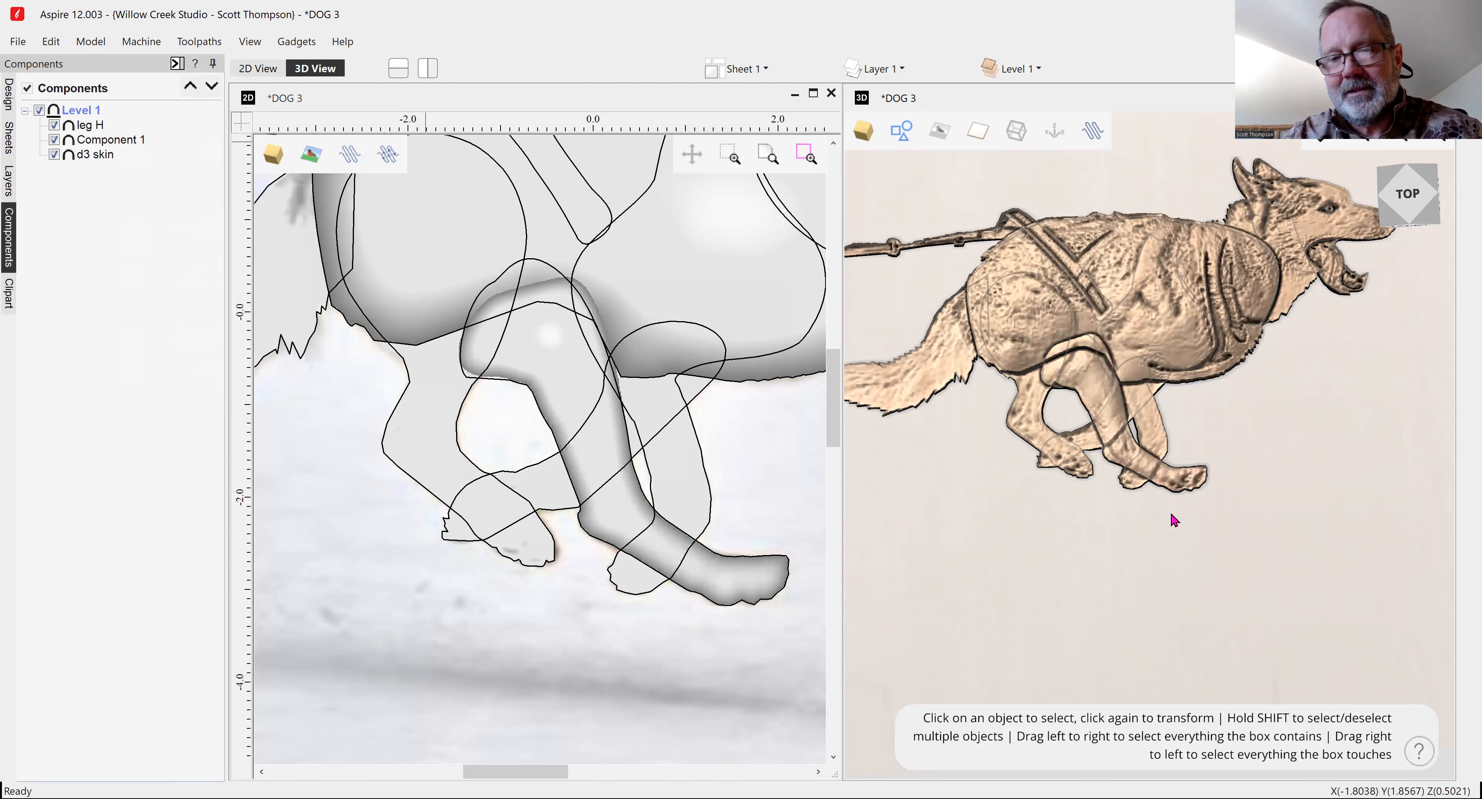
# Select the leg H component for transforming and raise its overall shape height to 0.298 inches.
pyautogui.click(586, 445)
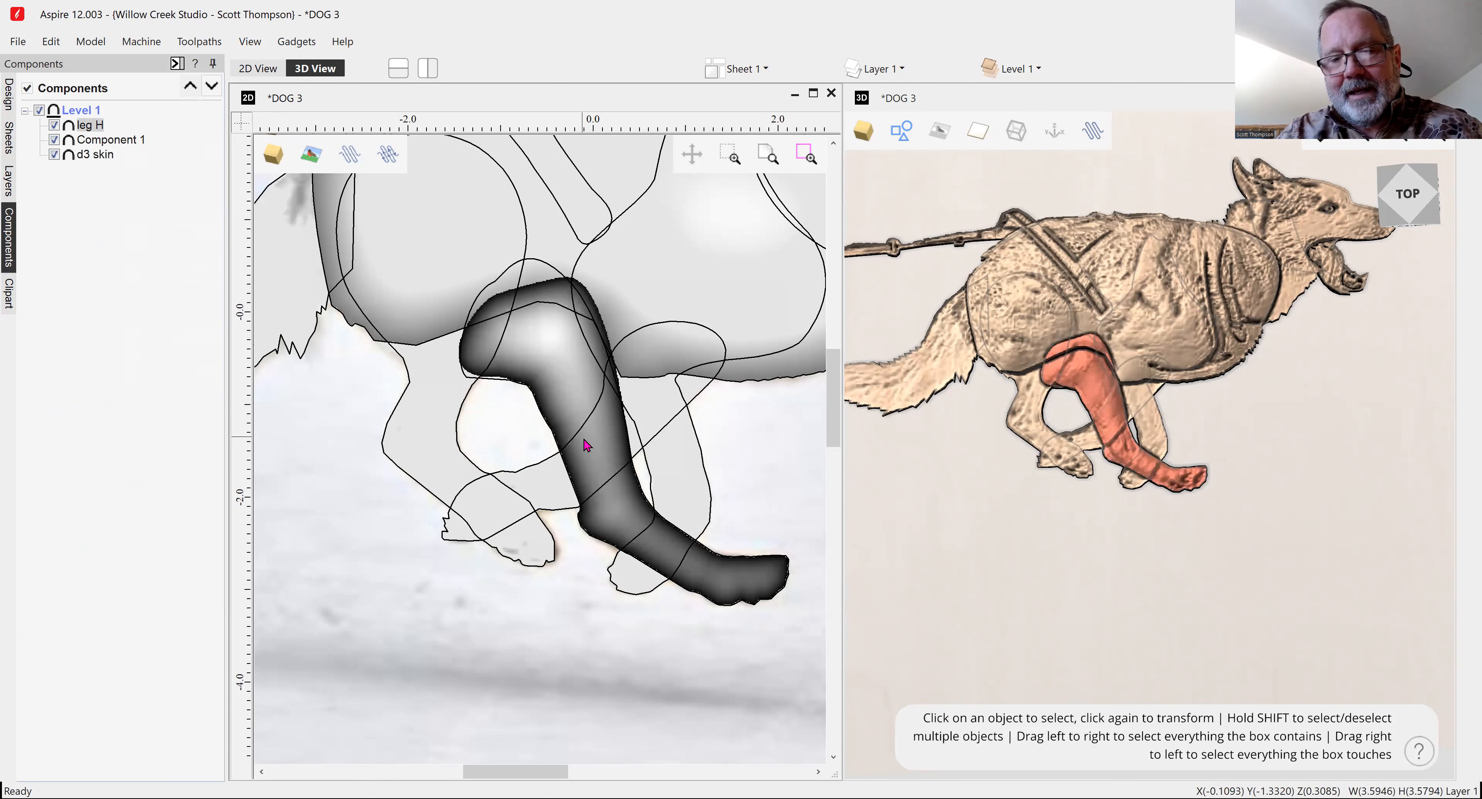
pyautogui.click(1127, 455)
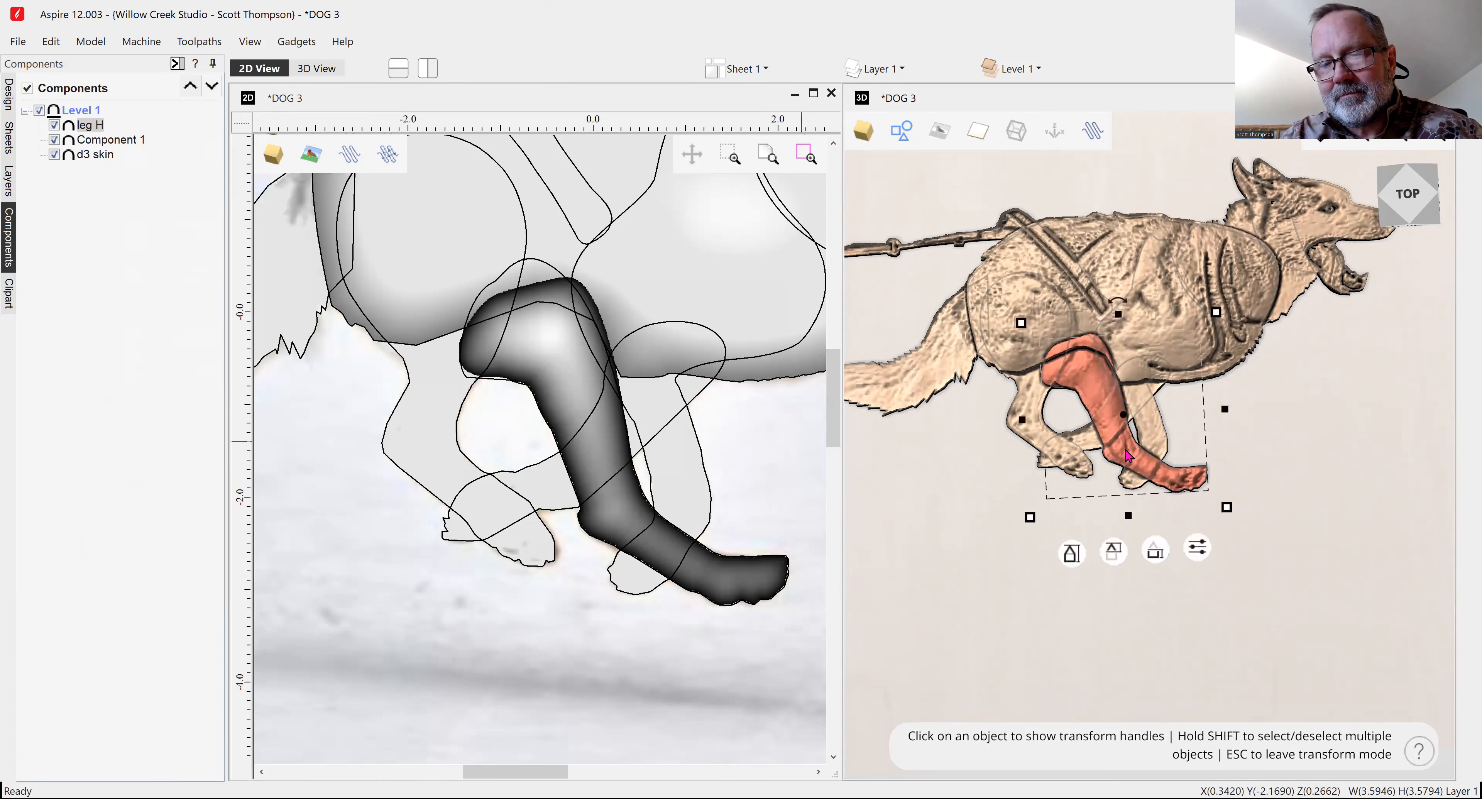
pyautogui.press('Escape')
pyautogui.click(1129, 456)
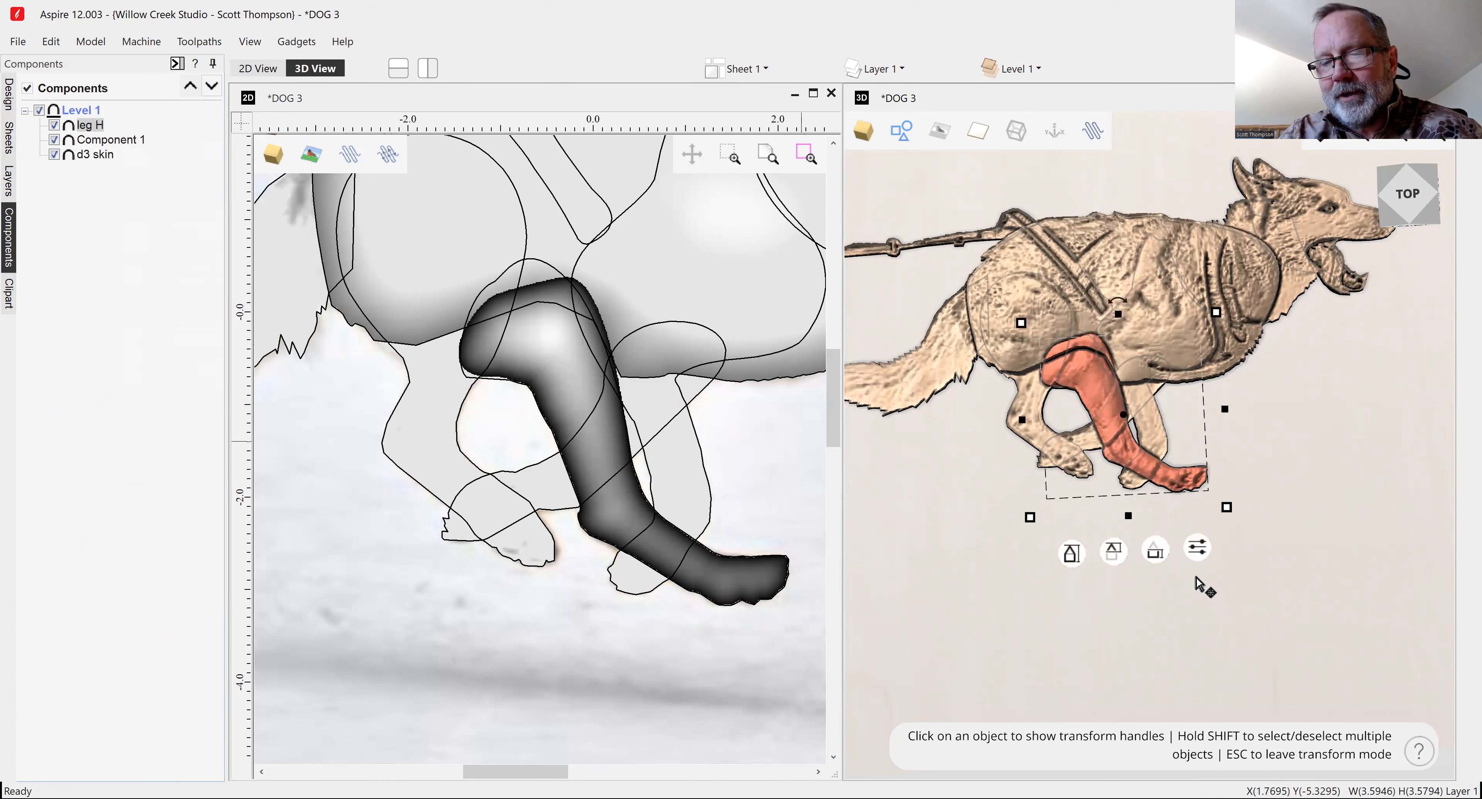
pyautogui.moveTo(1065, 554)
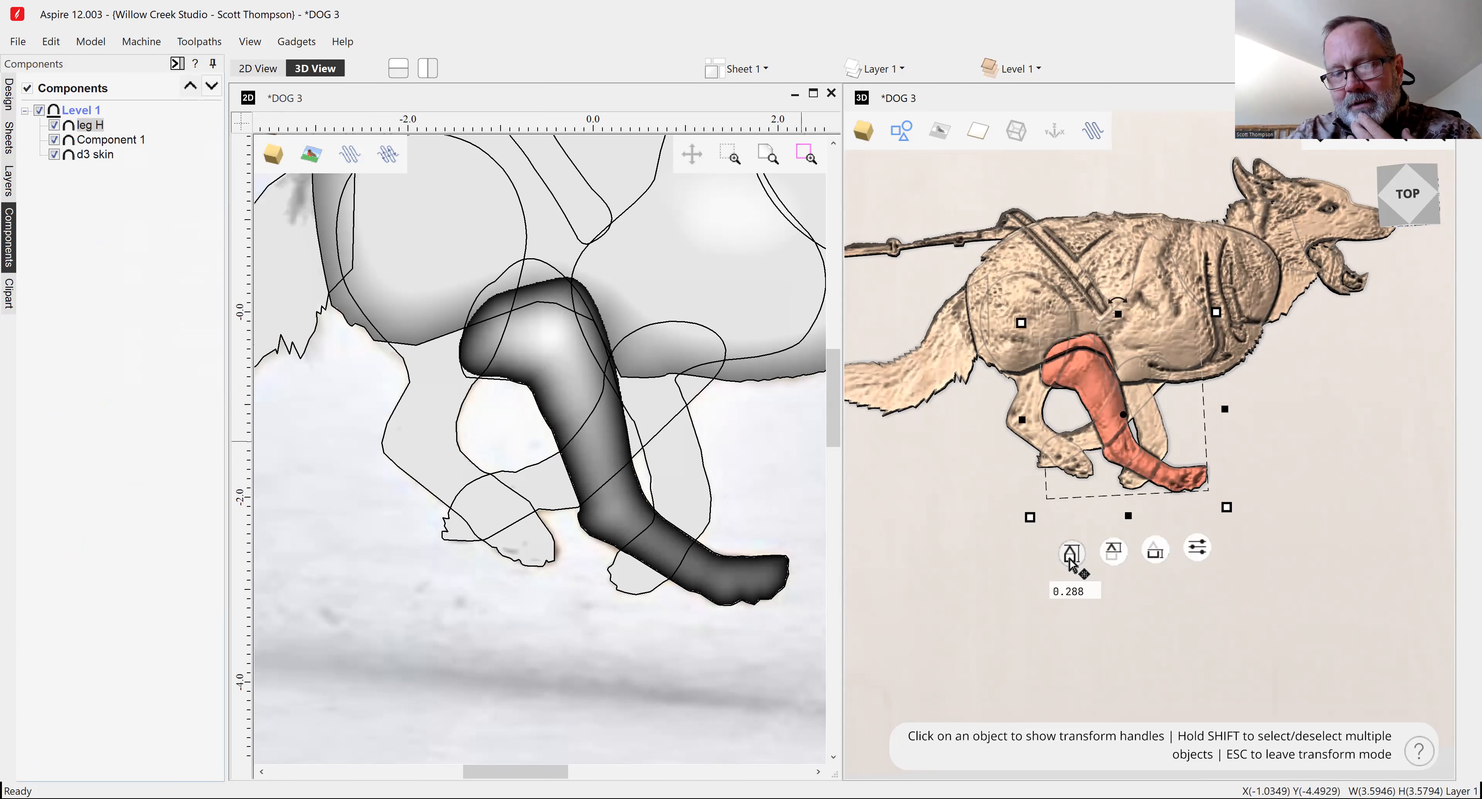
pyautogui.click(8, 94)
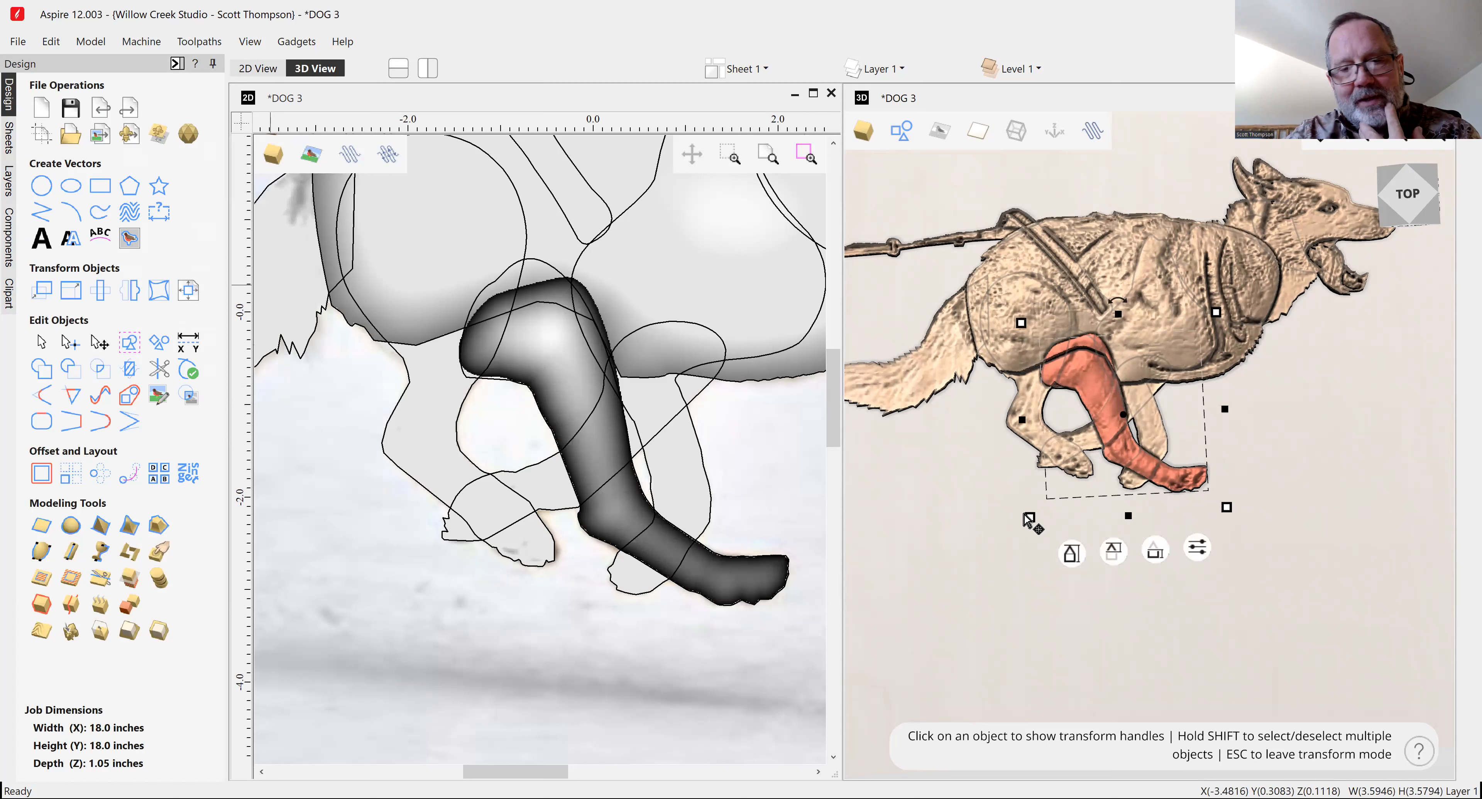
pyautogui.moveTo(1115, 554)
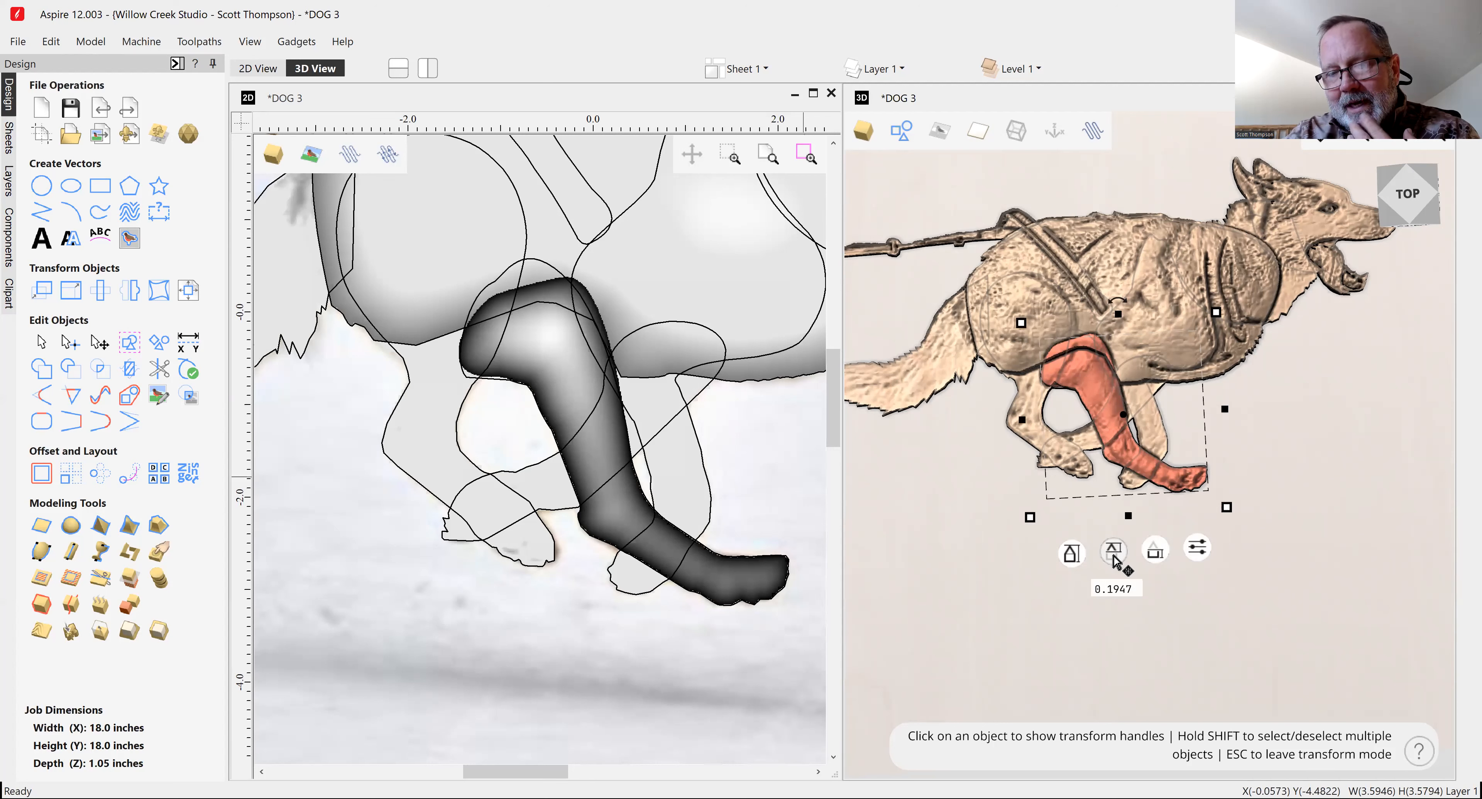
pyautogui.moveTo(1075, 558)
pyautogui.mouseDown()
pyautogui.moveTo(1078, 478)
pyautogui.moveTo(1074, 560)
pyautogui.mouseUp()
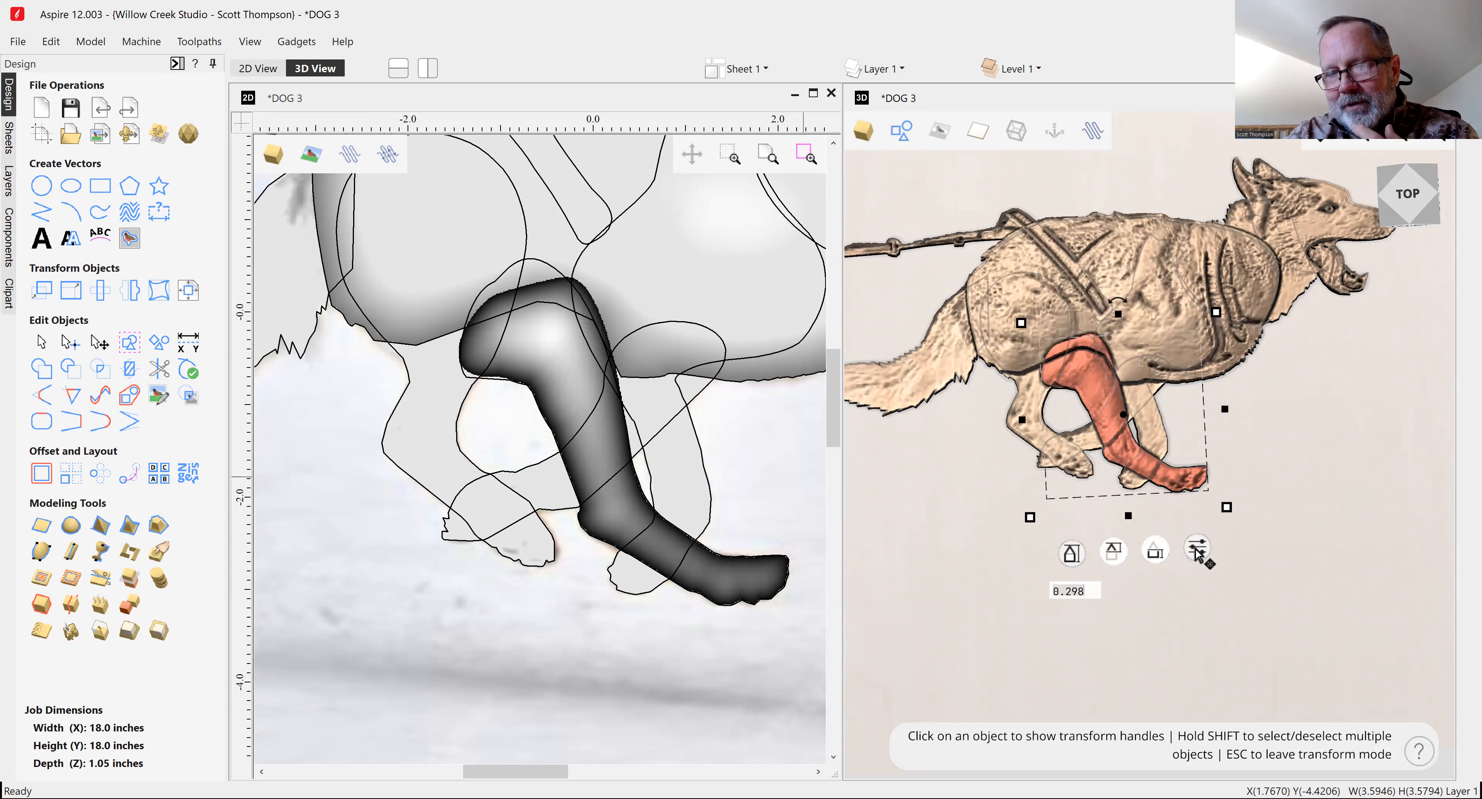
# Change the leg H component's combine mode to Merge and leave it deselected.
pyautogui.click(1197, 551)
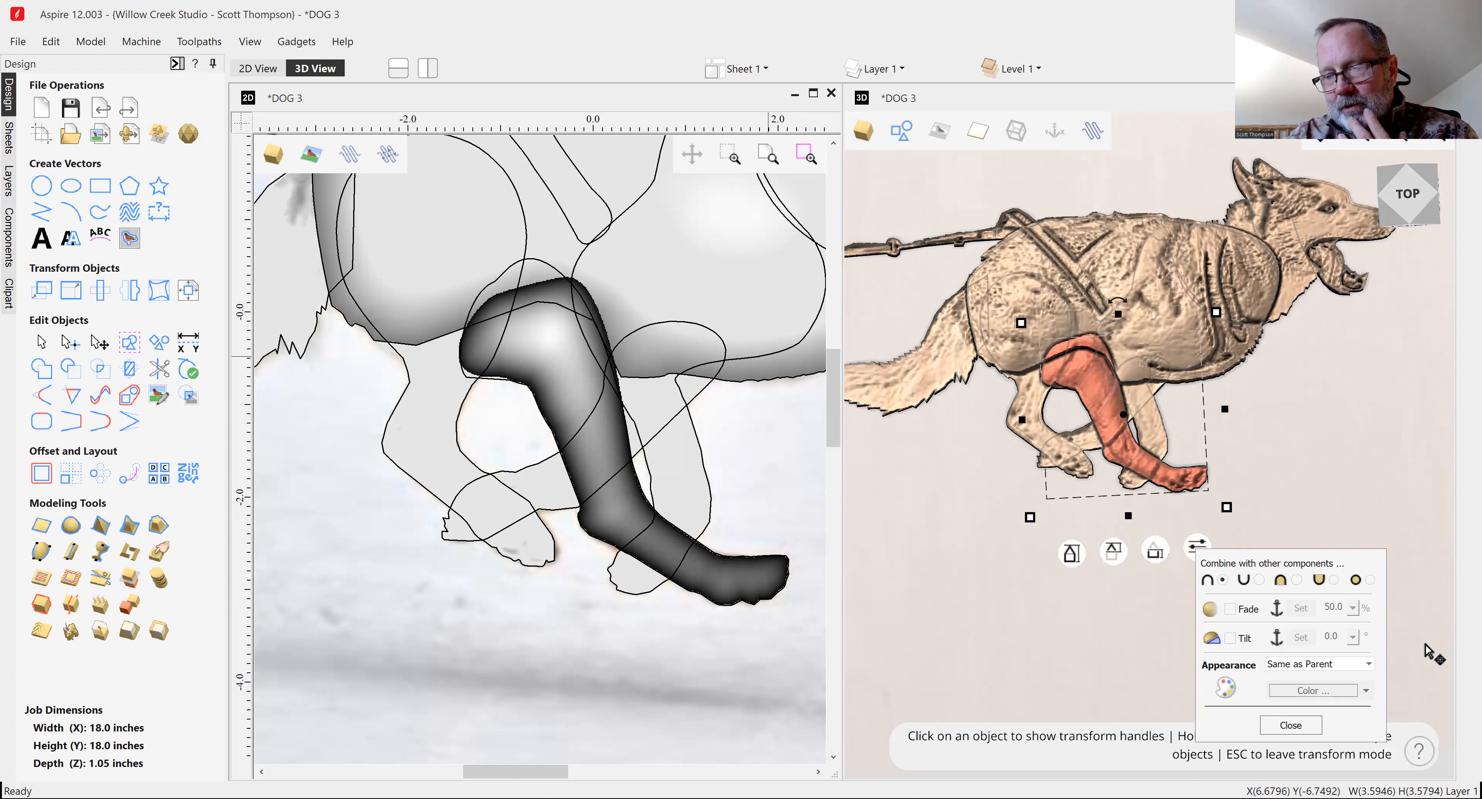
pyautogui.click(1297, 581)
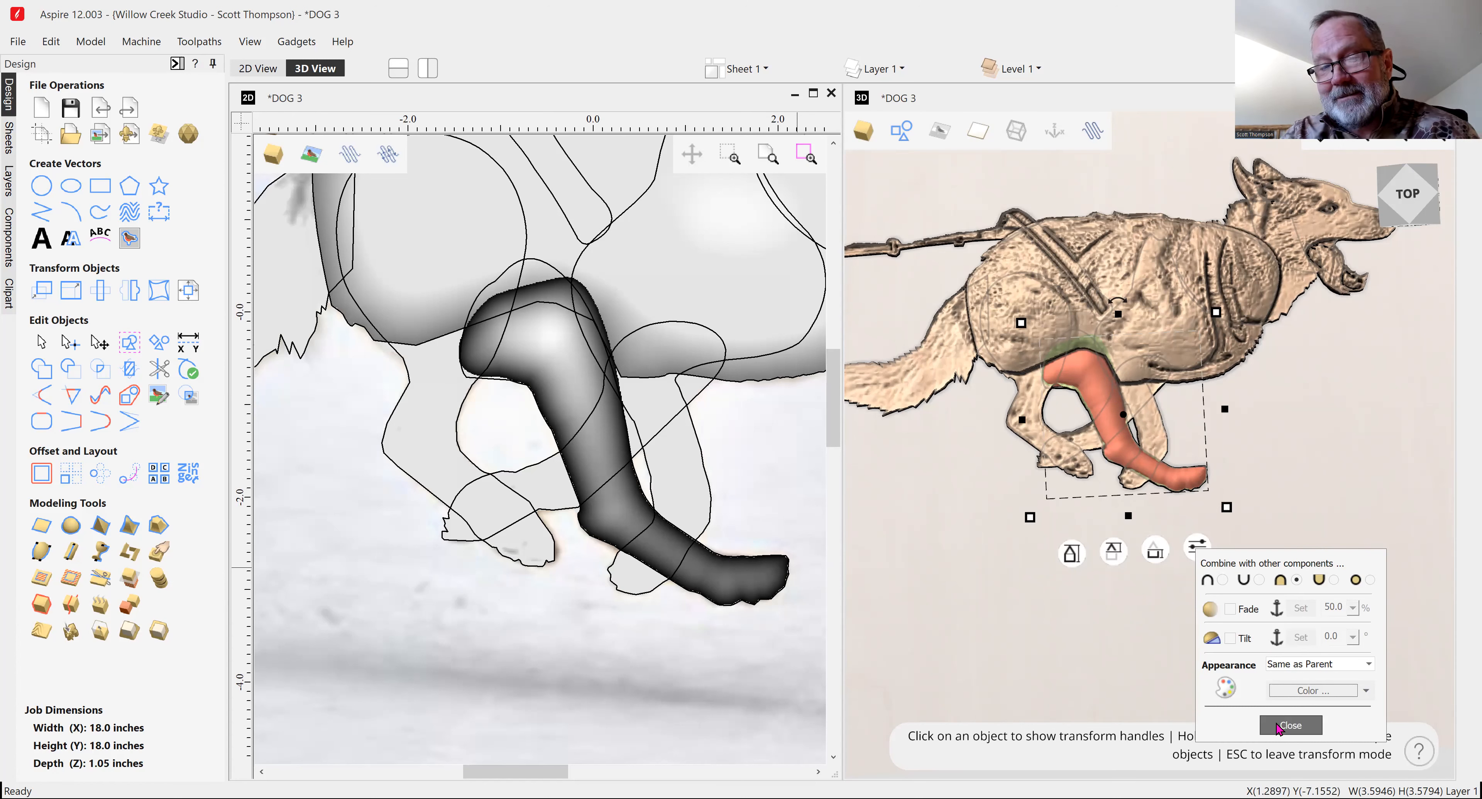
pyautogui.click(1277, 727)
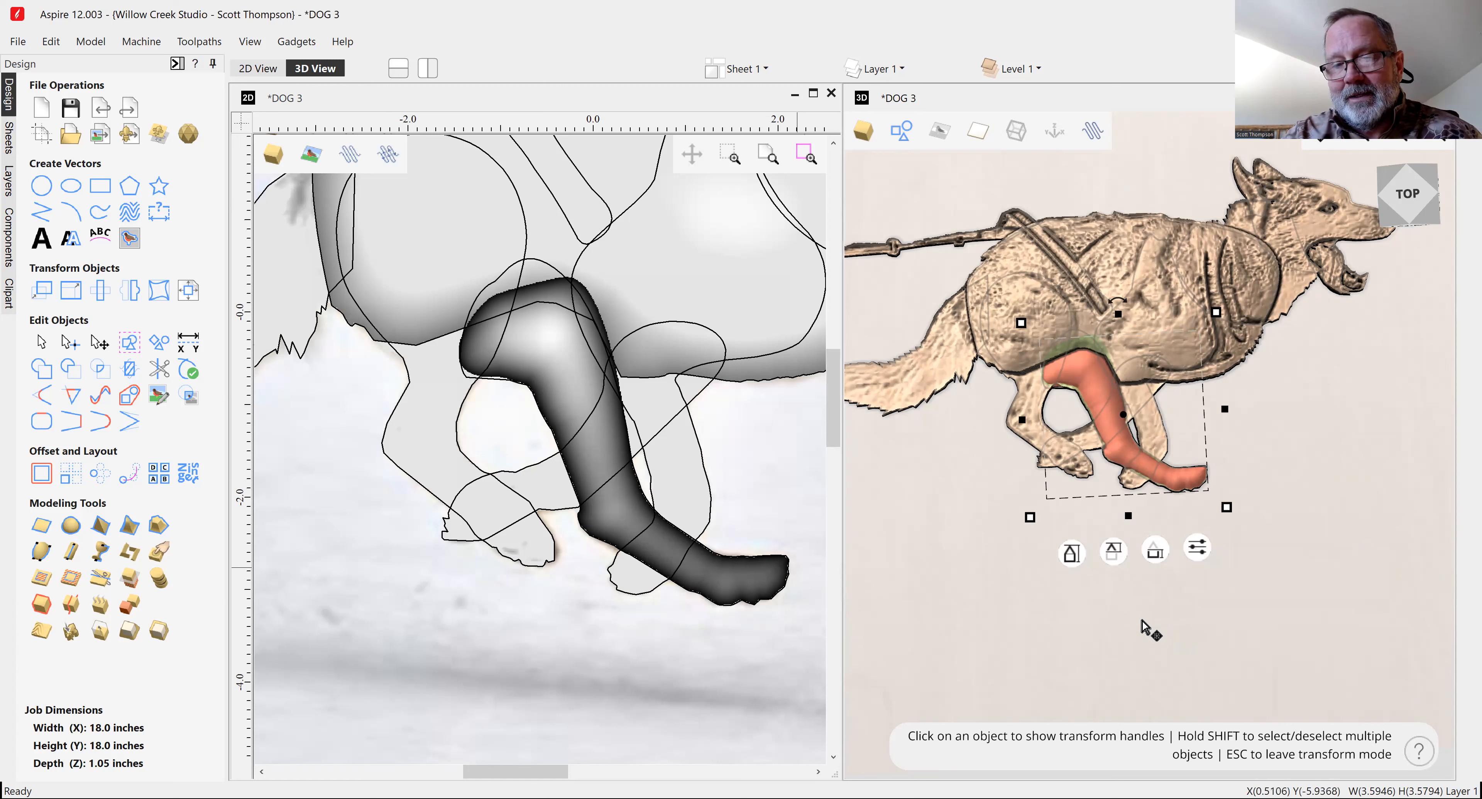
pyautogui.click(1142, 630)
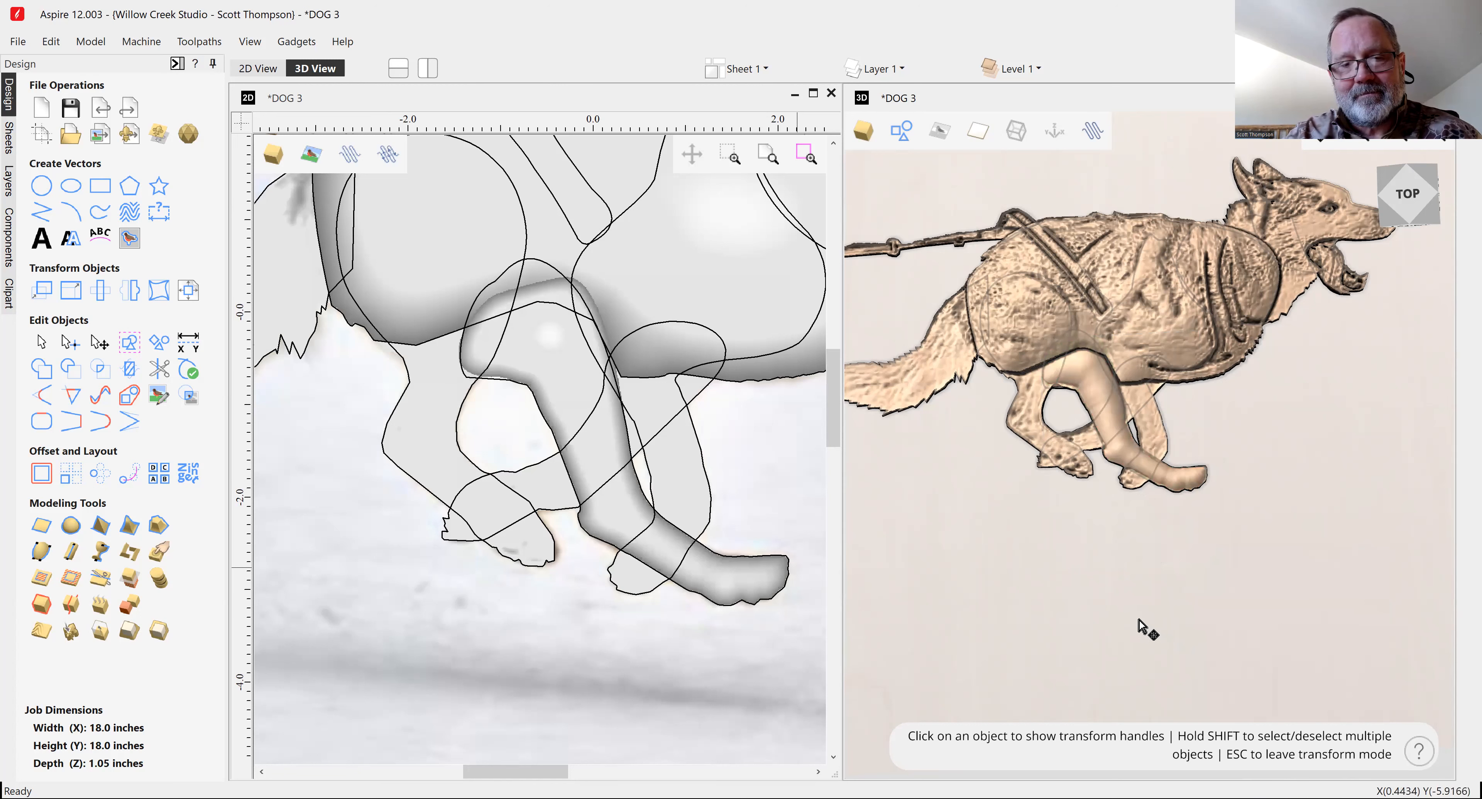
# Create a round shape from the rearmost leg outline including the thigh, with a 1° profile and a total height of about 0.114 inches.
pyautogui.click(462, 411)
pyautogui.click(71, 526)
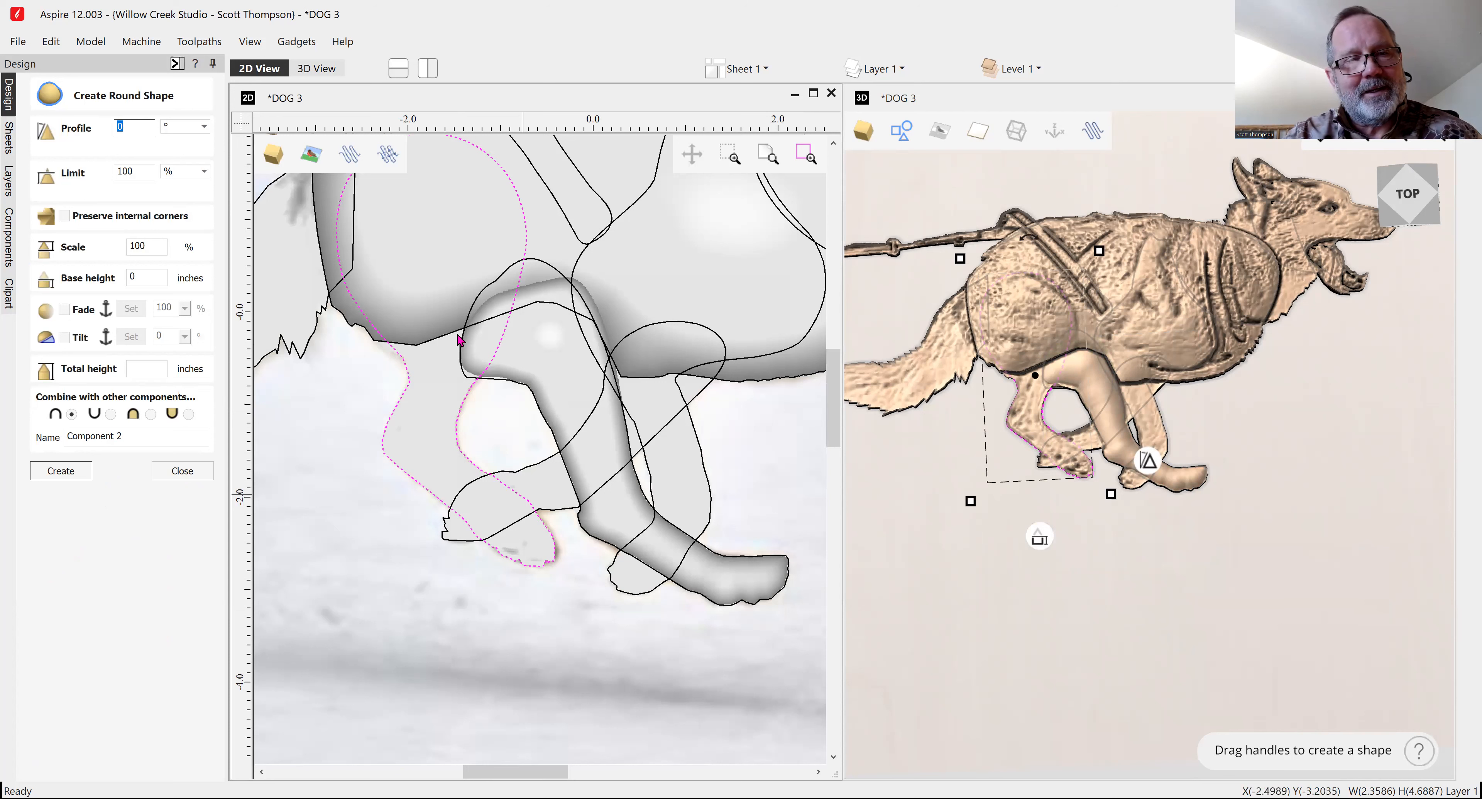
pyautogui.write('1')
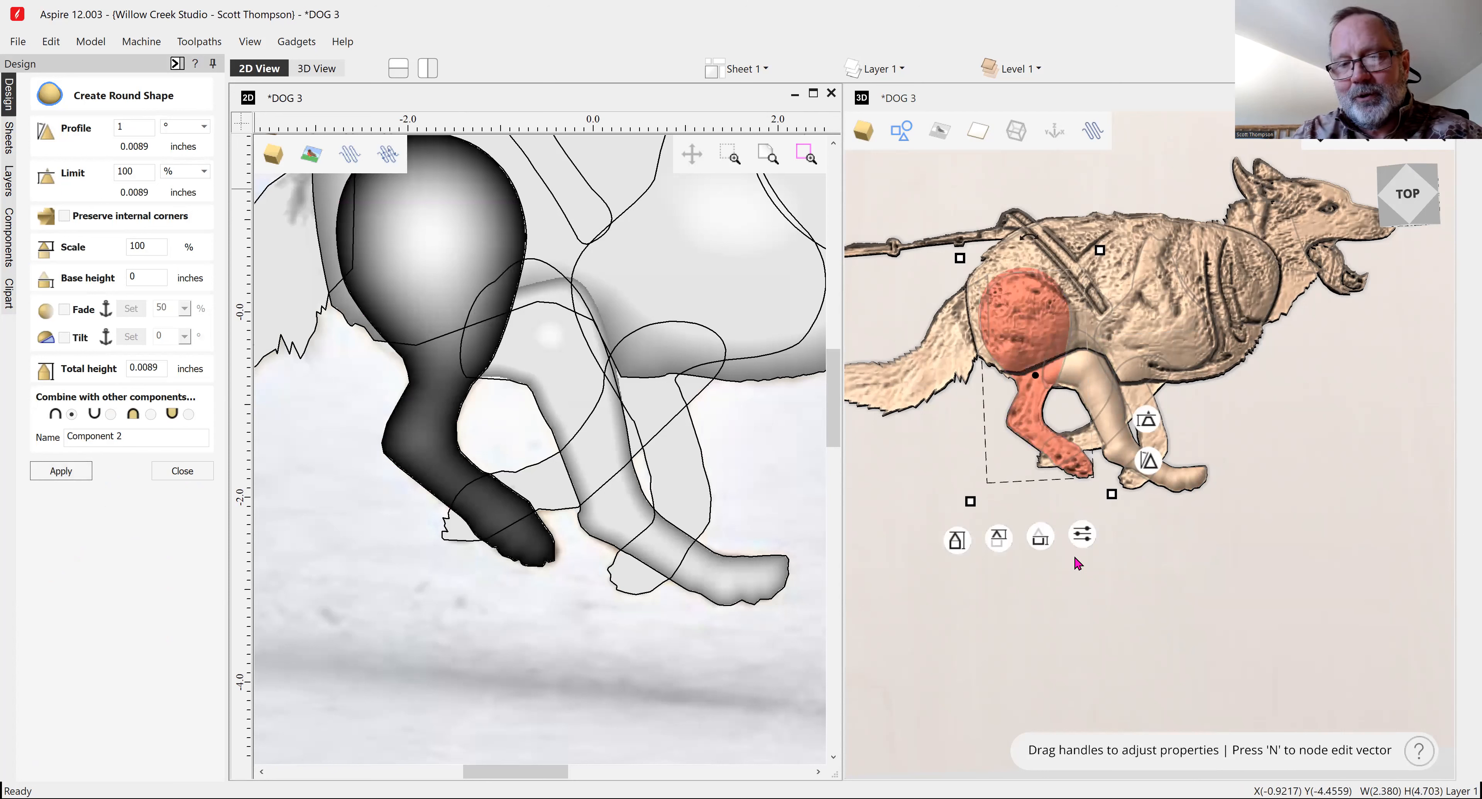
pyautogui.moveTo(963, 541)
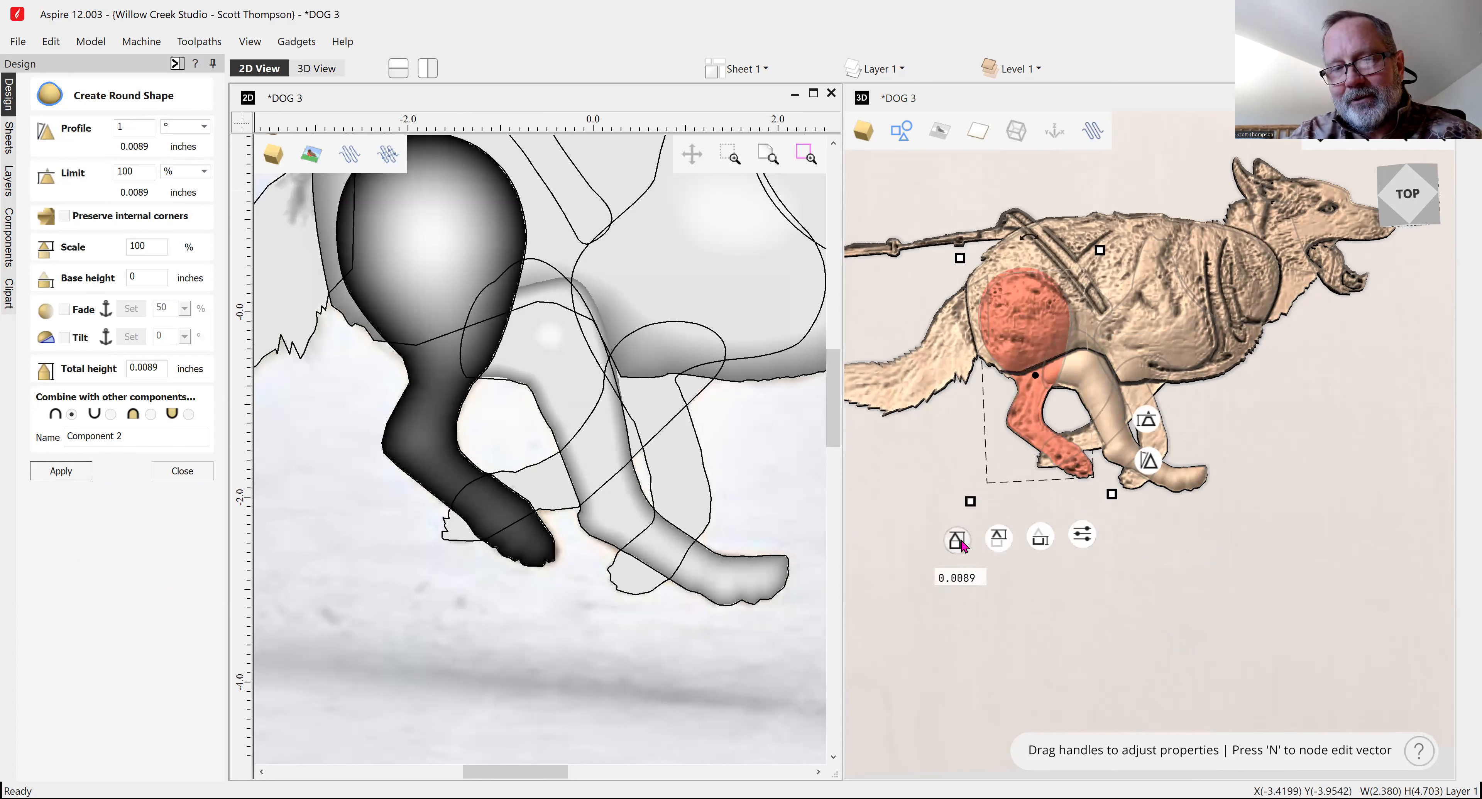
pyautogui.moveTo(957, 545)
pyautogui.mouseDown()
pyautogui.moveTo(951, 517)
pyautogui.moveTo(961, 550)
pyautogui.mouseUp()
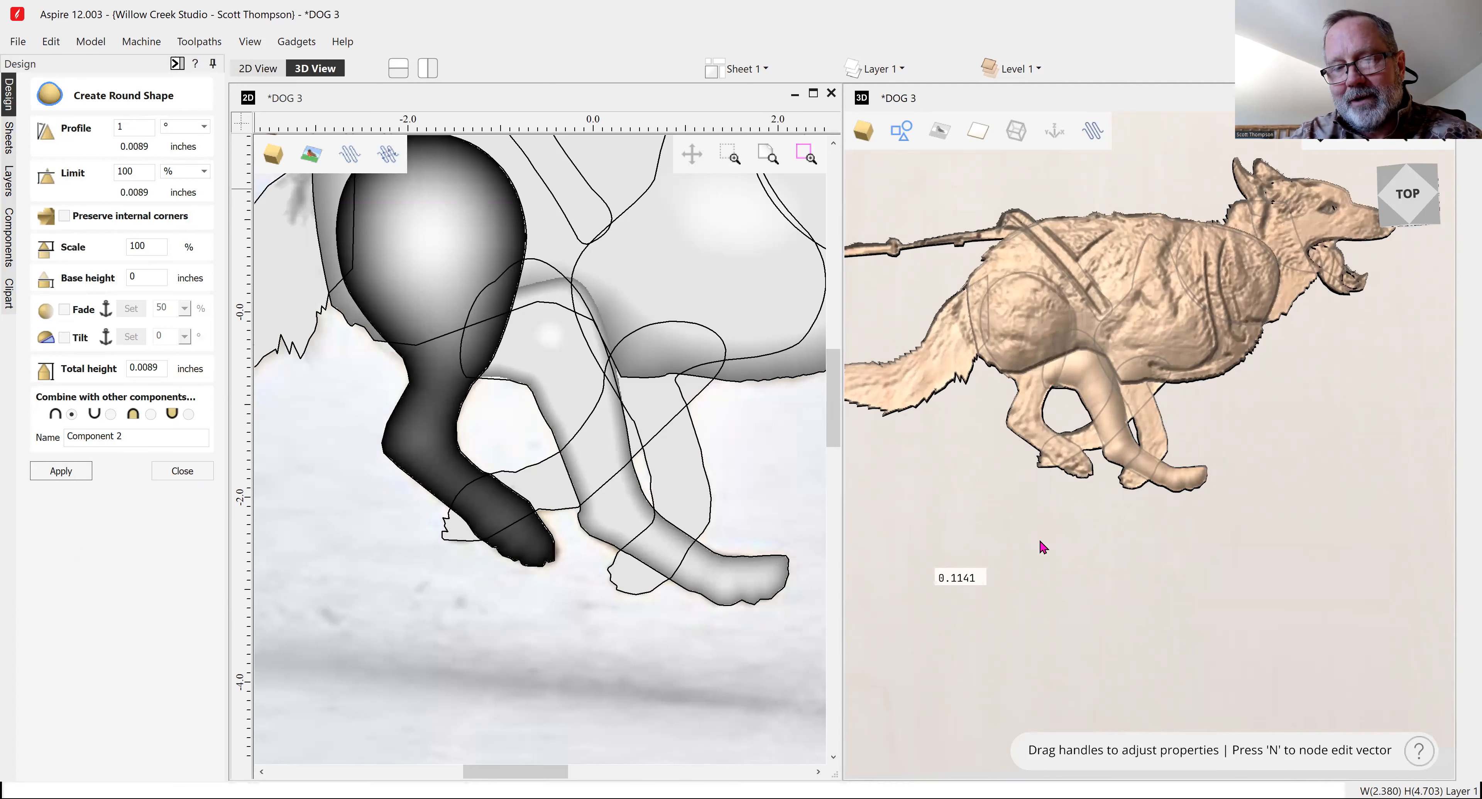
# Merge the rearmost leg shape with the other components and set its base height to about 0.308 inches.
pyautogui.moveTo(1042, 546)
pyautogui.moveTo(1042, 537); pyautogui.dragTo(1042, 518)
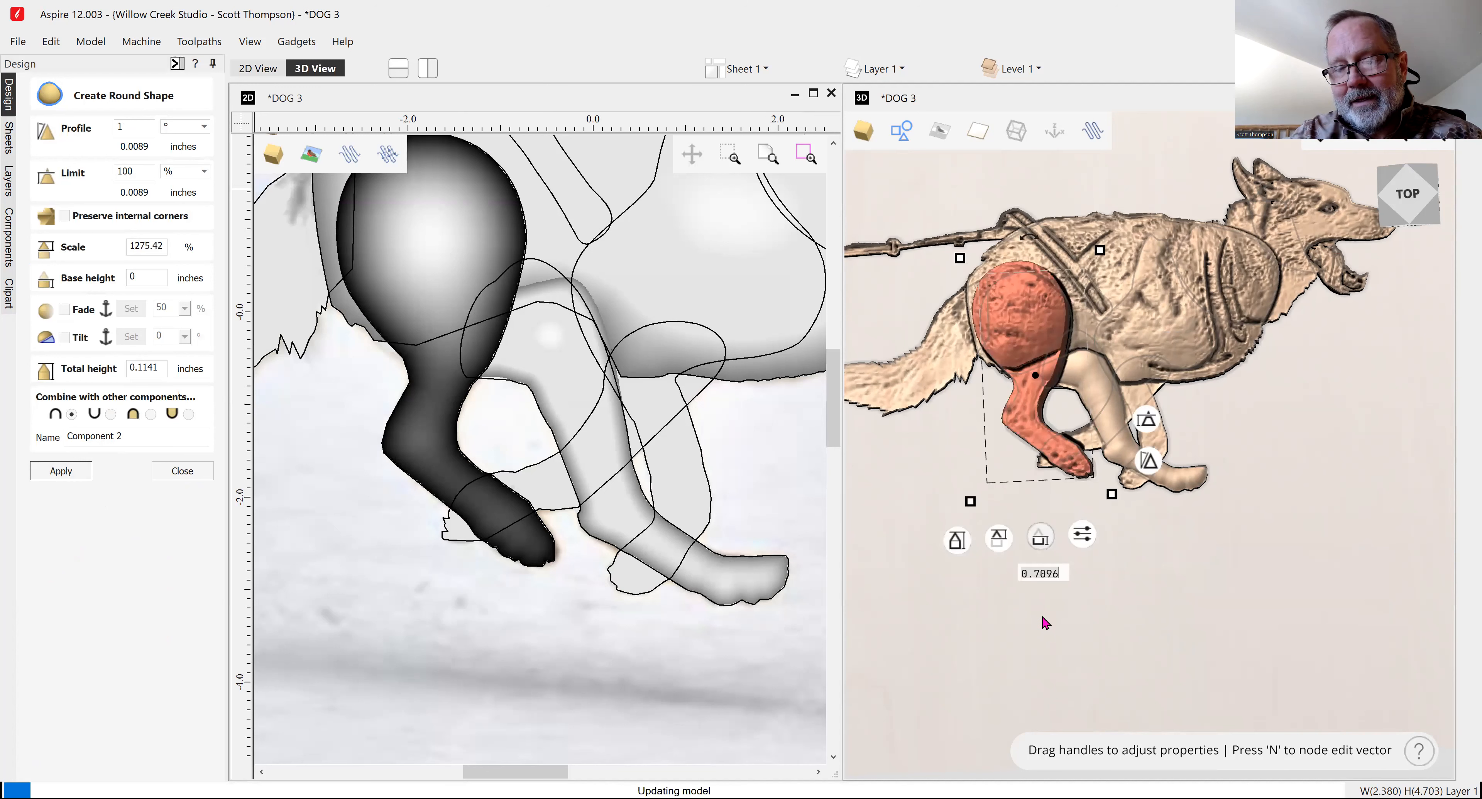
pyautogui.click(1085, 538)
pyautogui.click(1189, 569)
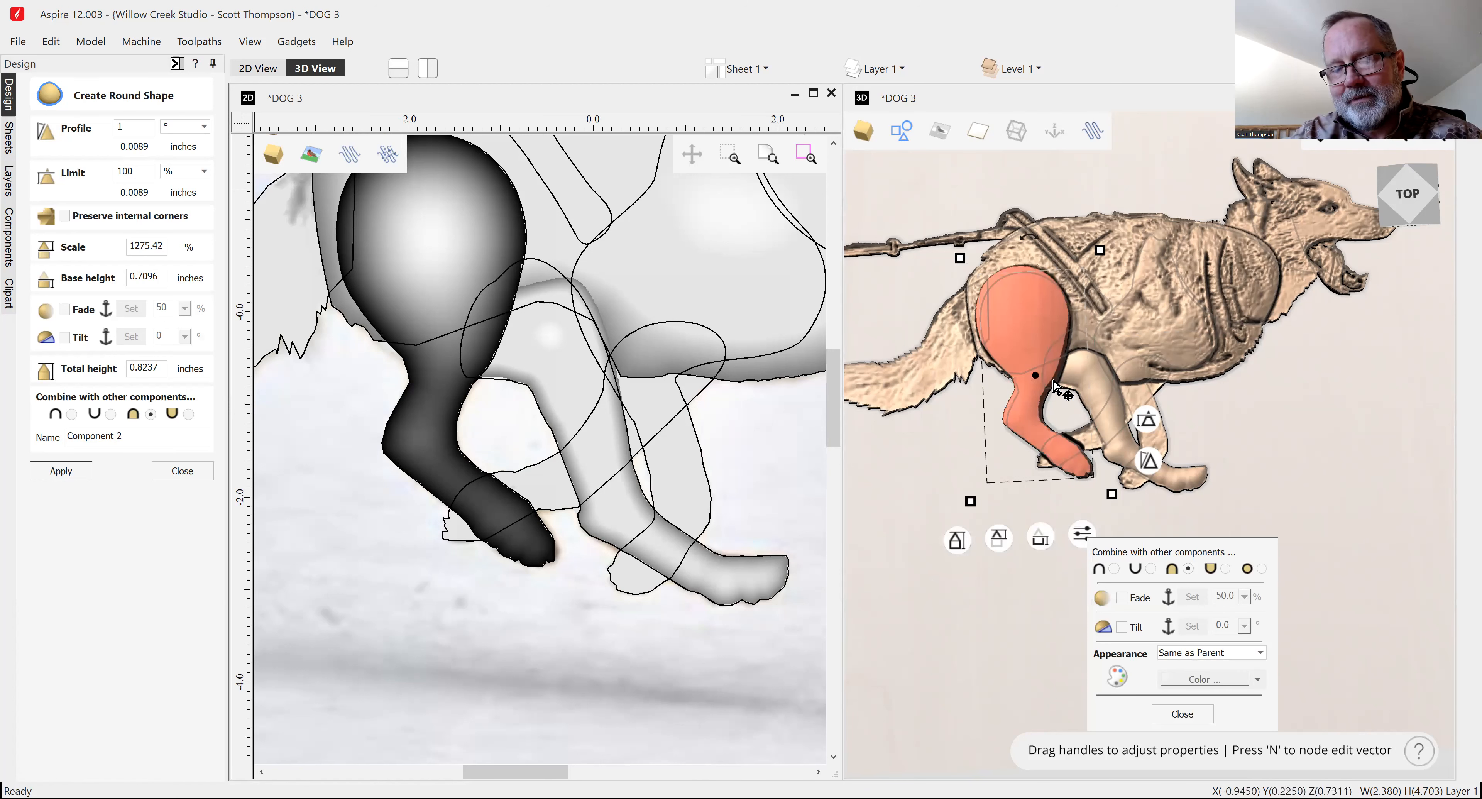
pyautogui.moveTo(1041, 540)
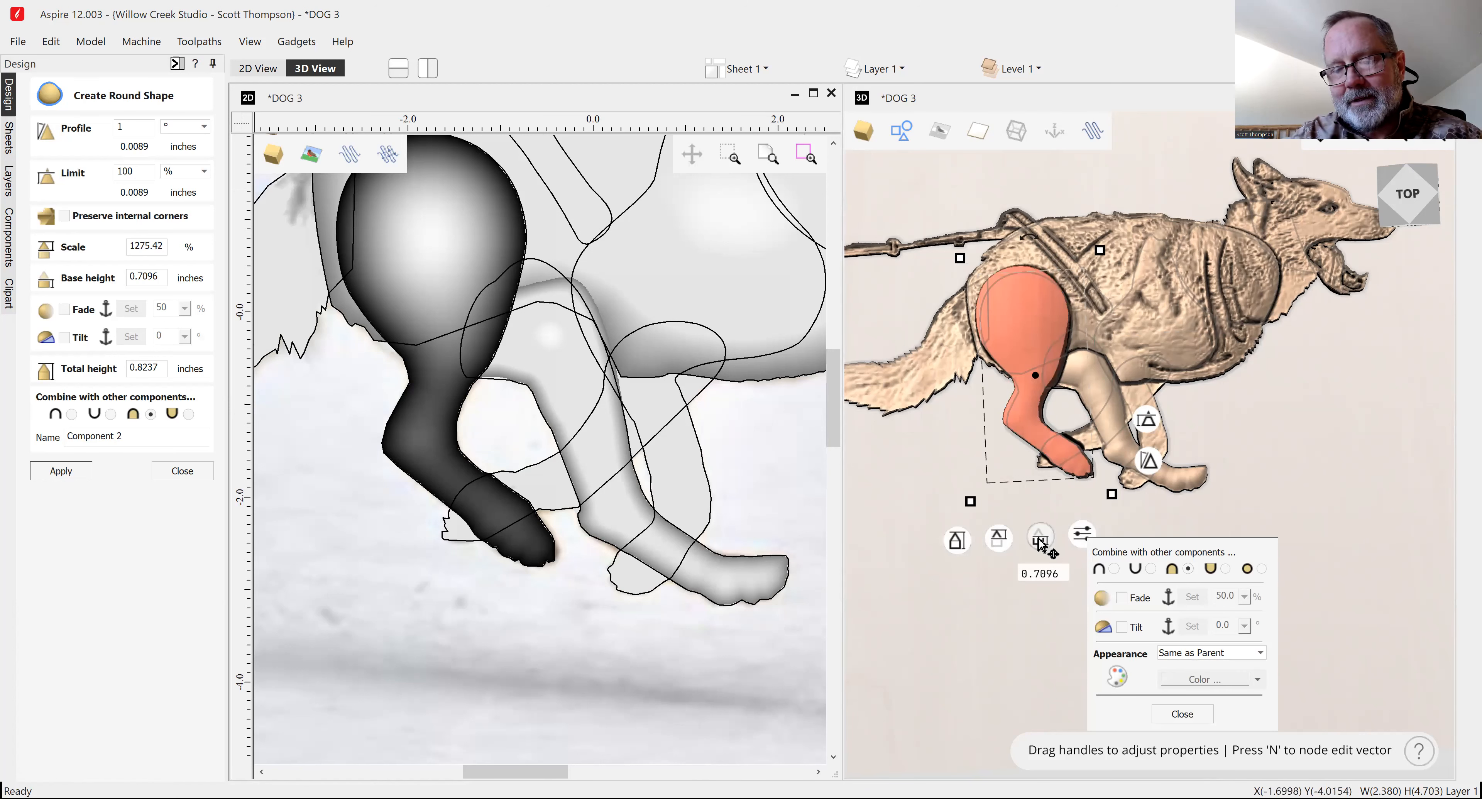
pyautogui.moveTo(1040, 540); pyautogui.dragTo(1041, 563)
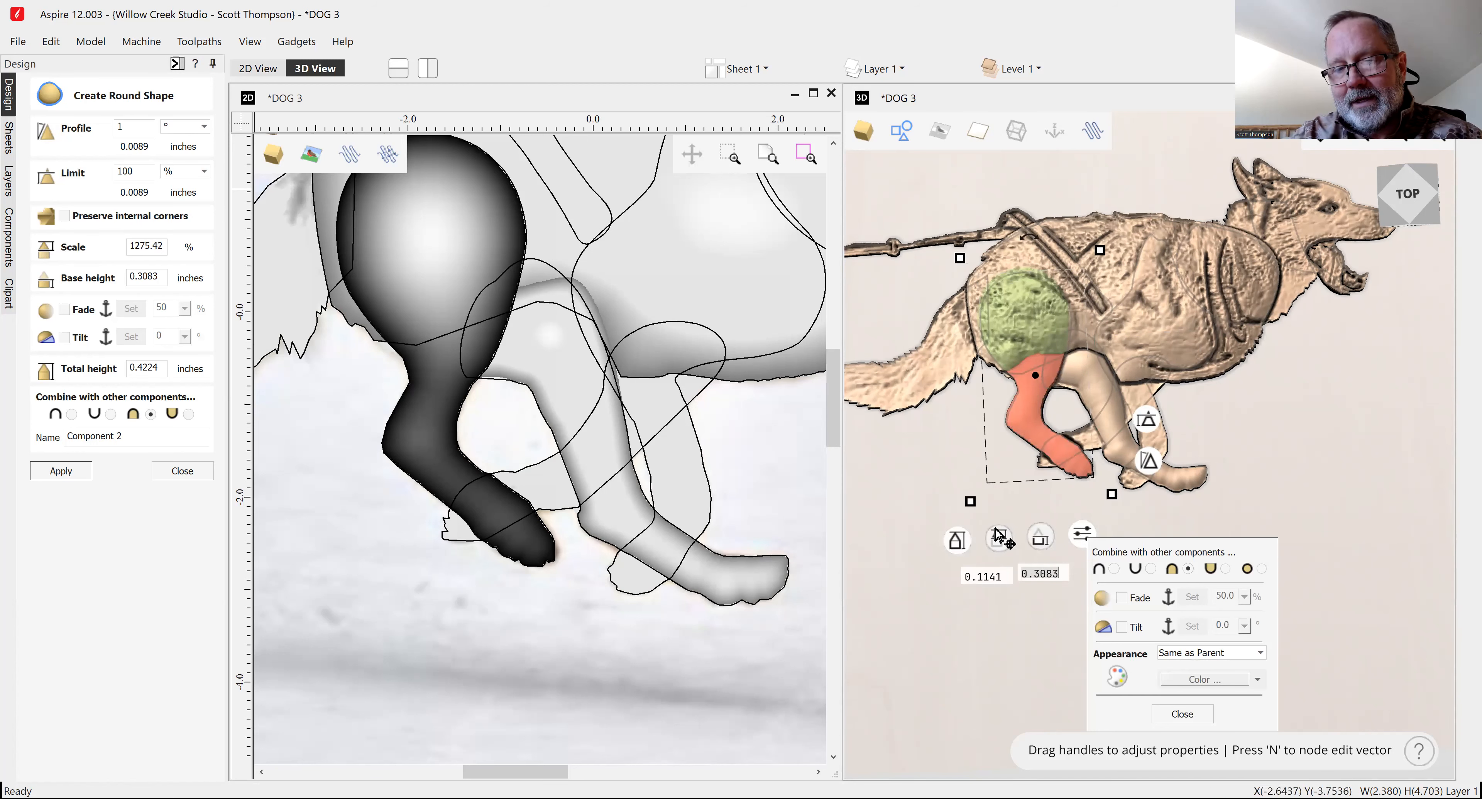
# Scale up the rearmost leg's domed profile above its base to a height of about 0.364 inches.
pyautogui.moveTo(995, 525)
pyautogui.mouseDown()
pyautogui.moveTo(1006, 508)
pyautogui.moveTo(1003, 524)
pyautogui.mouseUp()
pyautogui.rightClick(1003, 518)
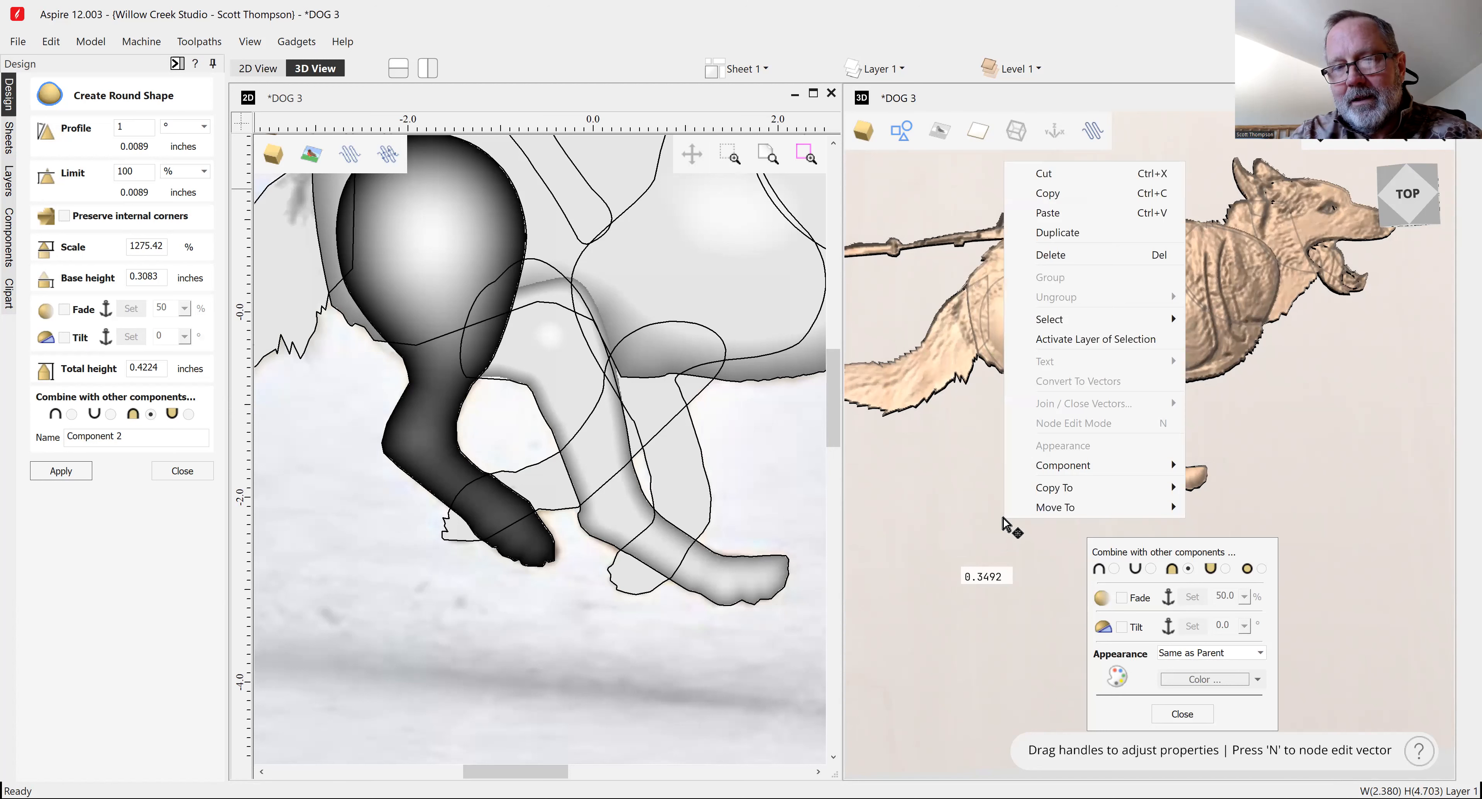
pyautogui.press('Escape')
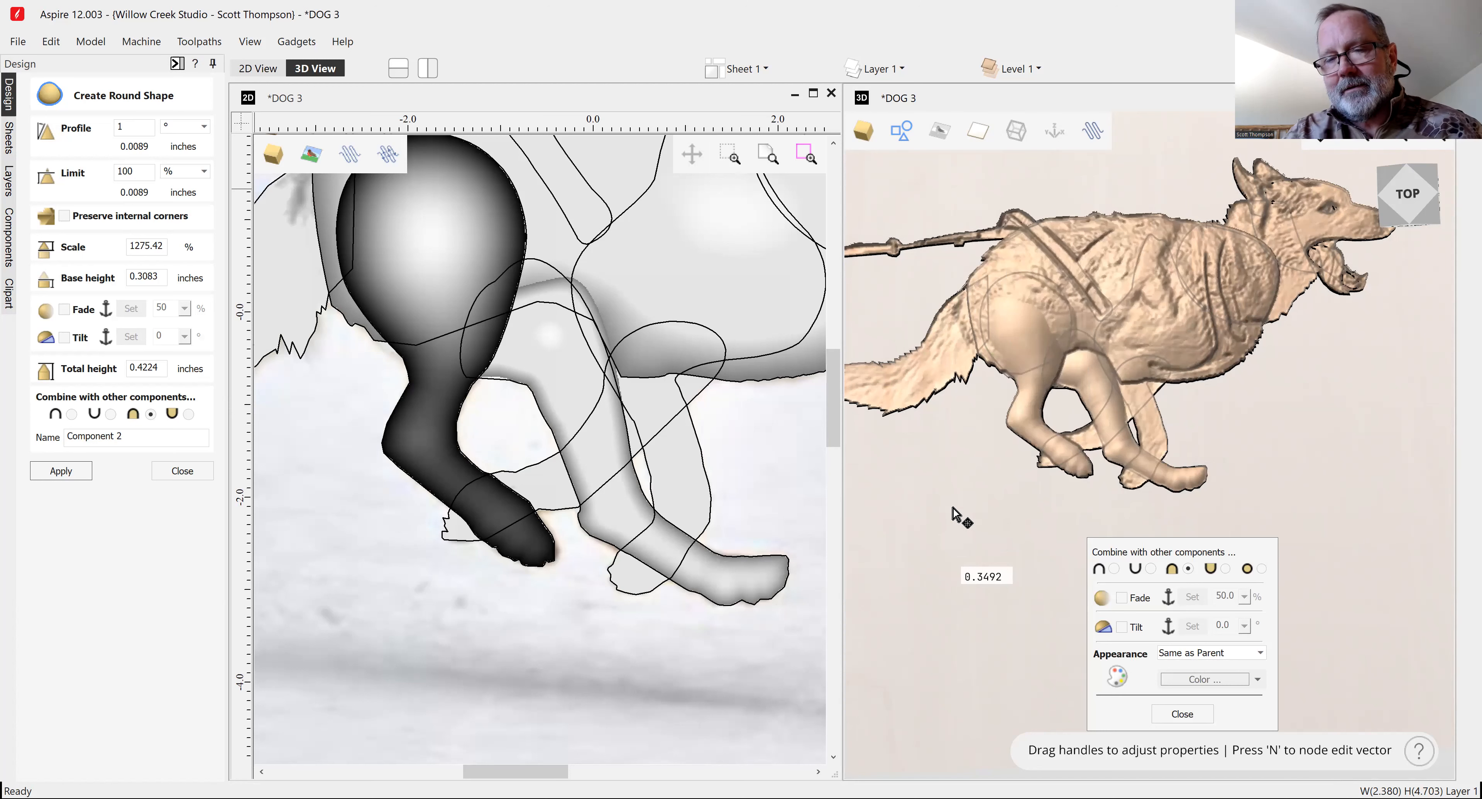
pyautogui.click(1039, 384)
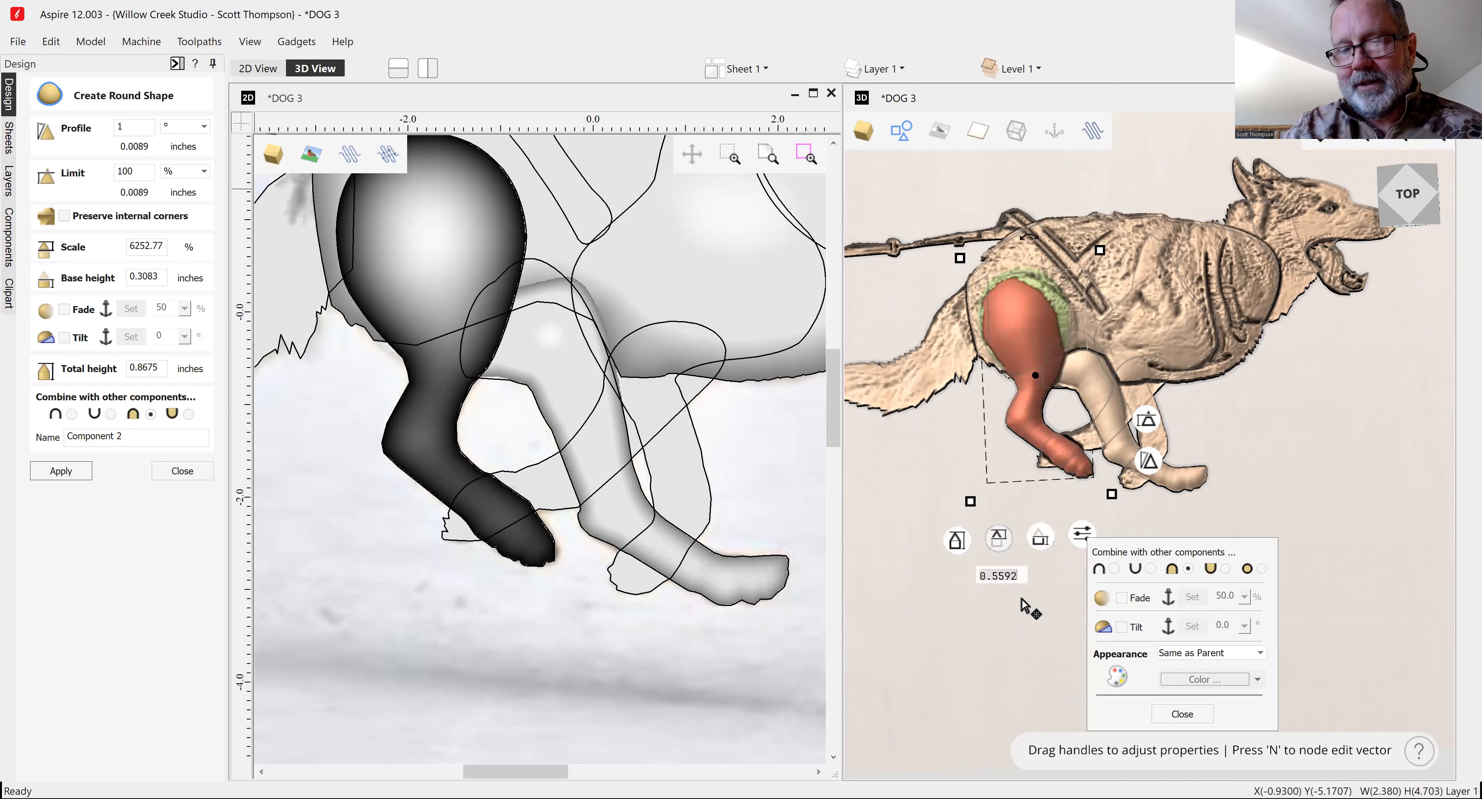
pyautogui.moveTo(999, 544); pyautogui.dragTo(995, 602)
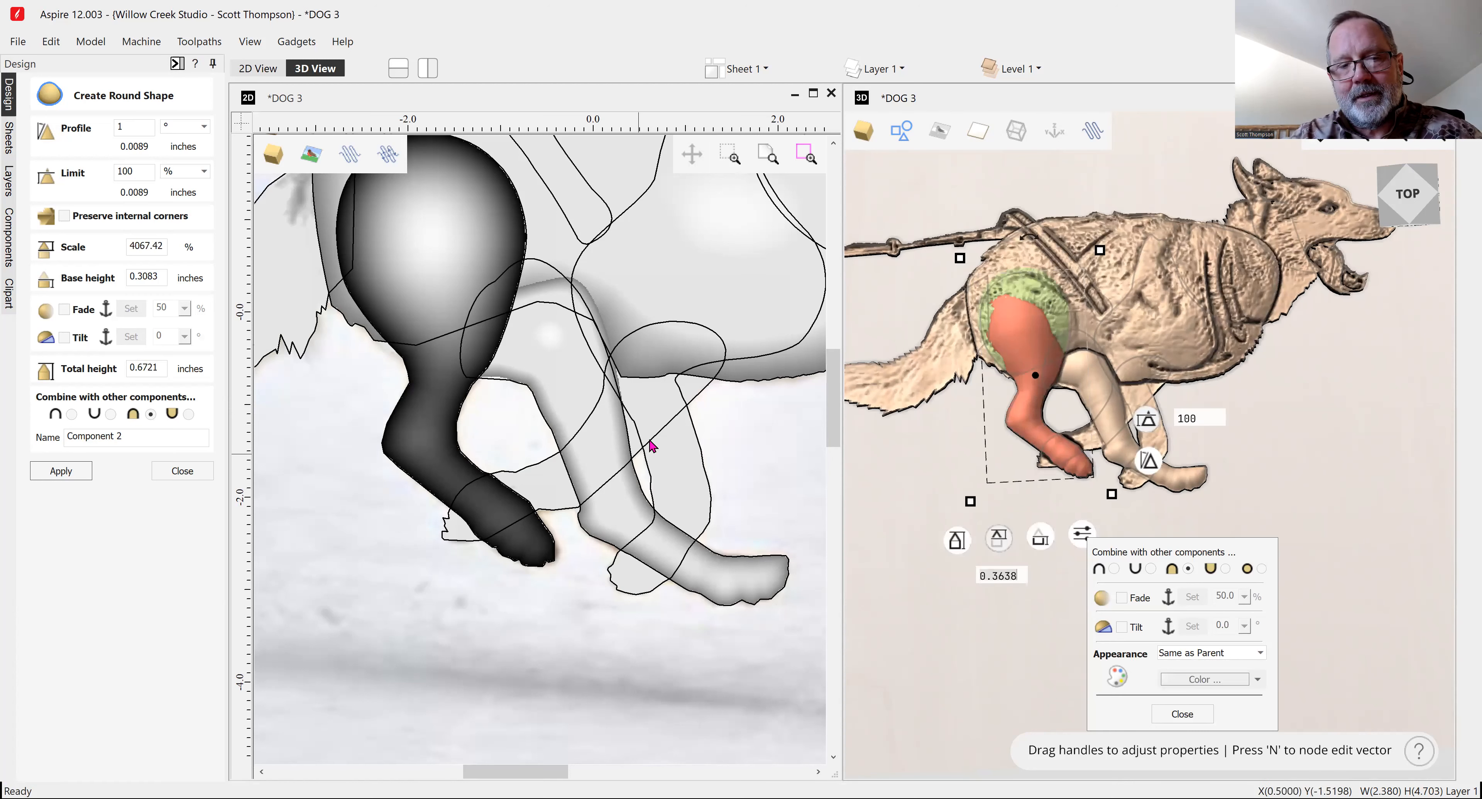
# Create a round shape with a 1° profile from the far front leg outline that crosses behind the hind legs.
pyautogui.click(707, 395)
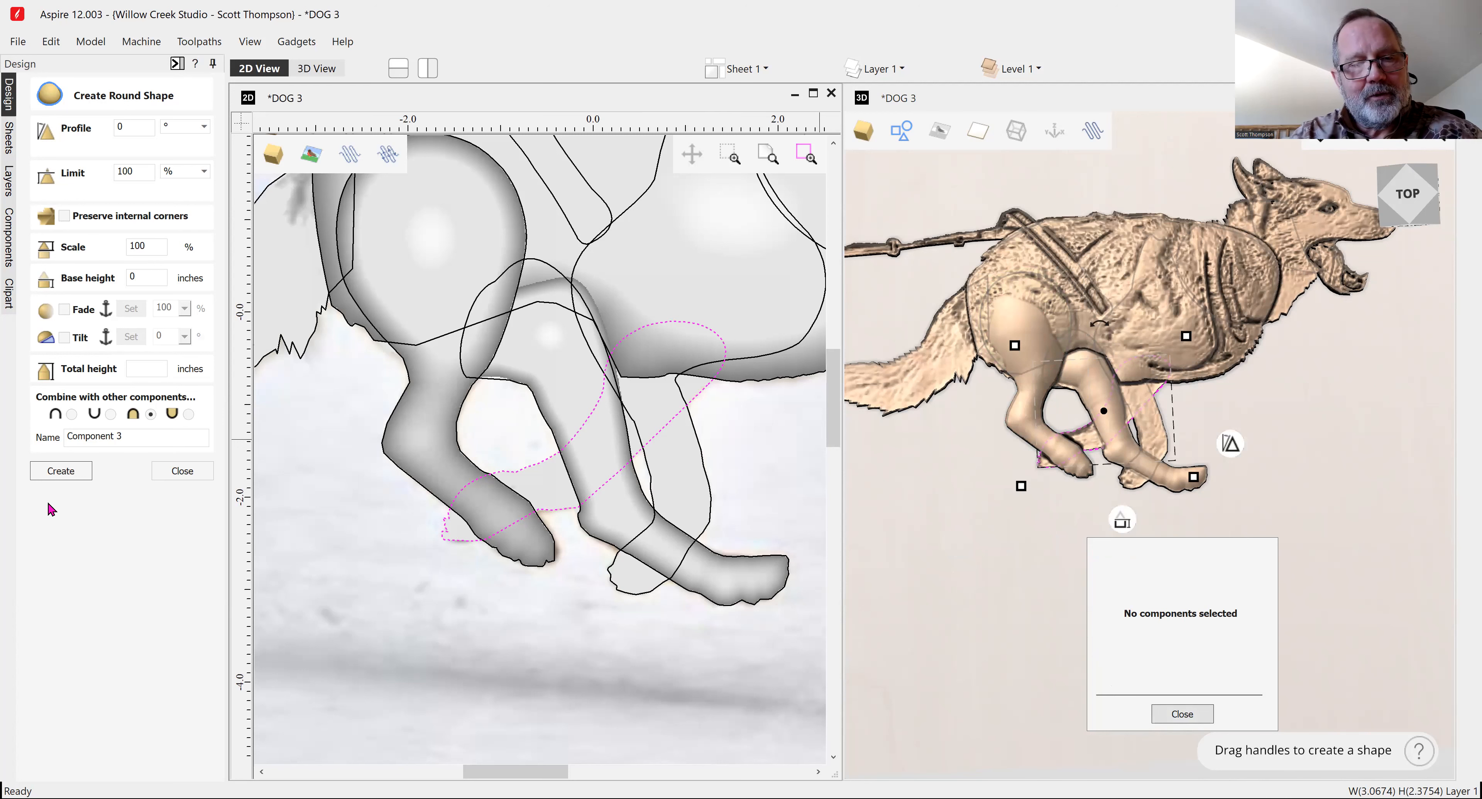
pyautogui.click(81, 471)
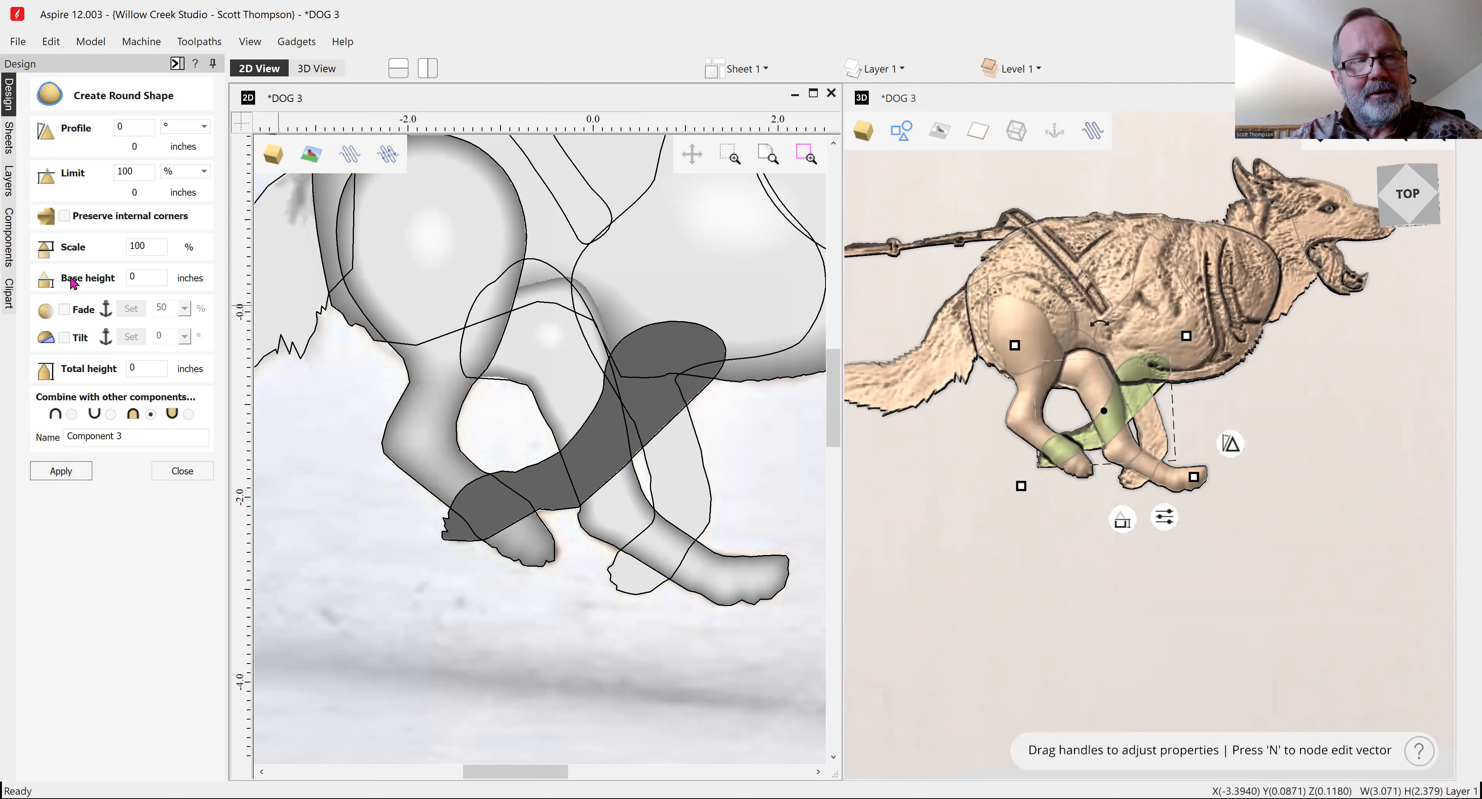
pyautogui.click(119, 126)
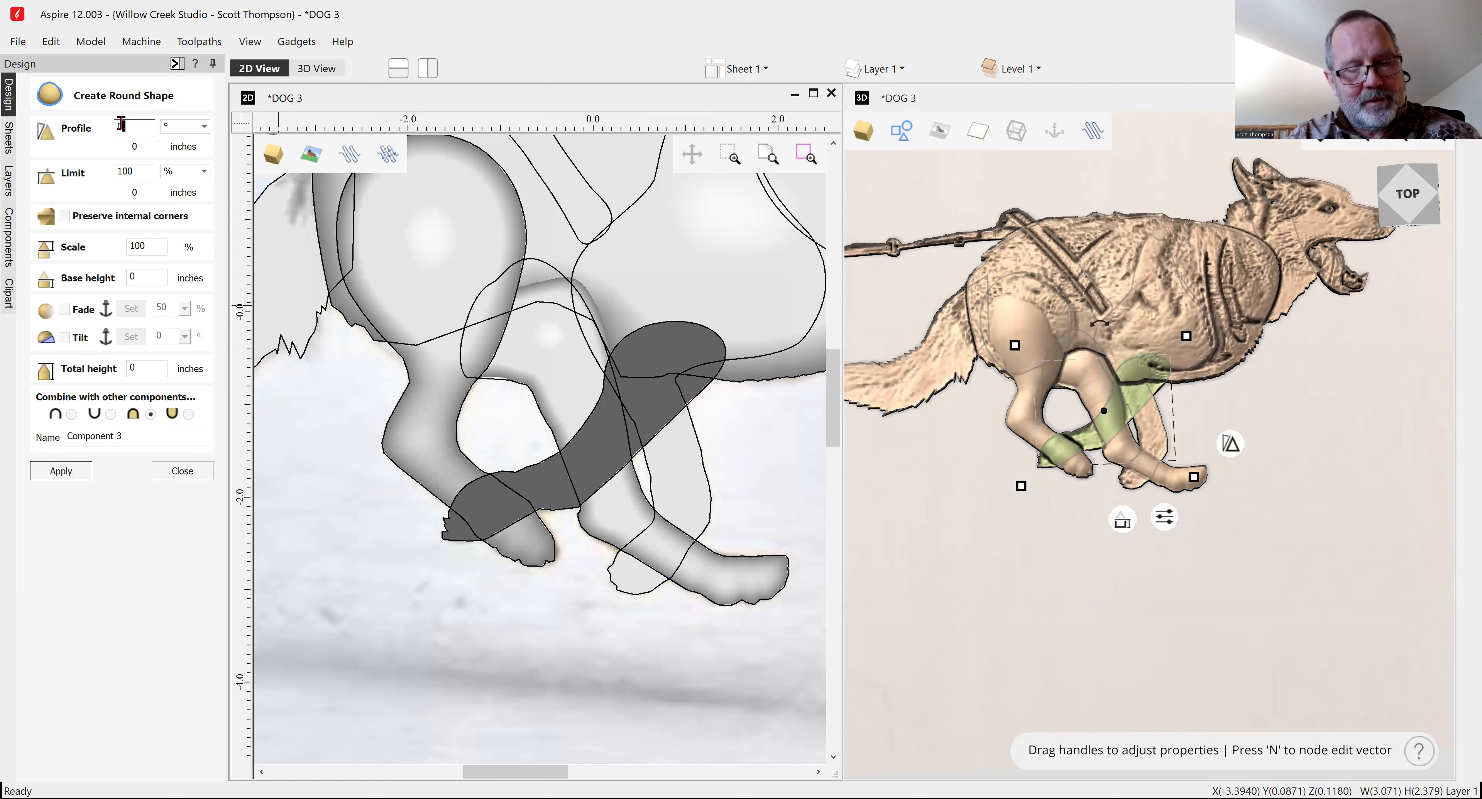
pyautogui.moveTo(128, 125); pyautogui.dragTo(108, 129)
pyautogui.write('1')
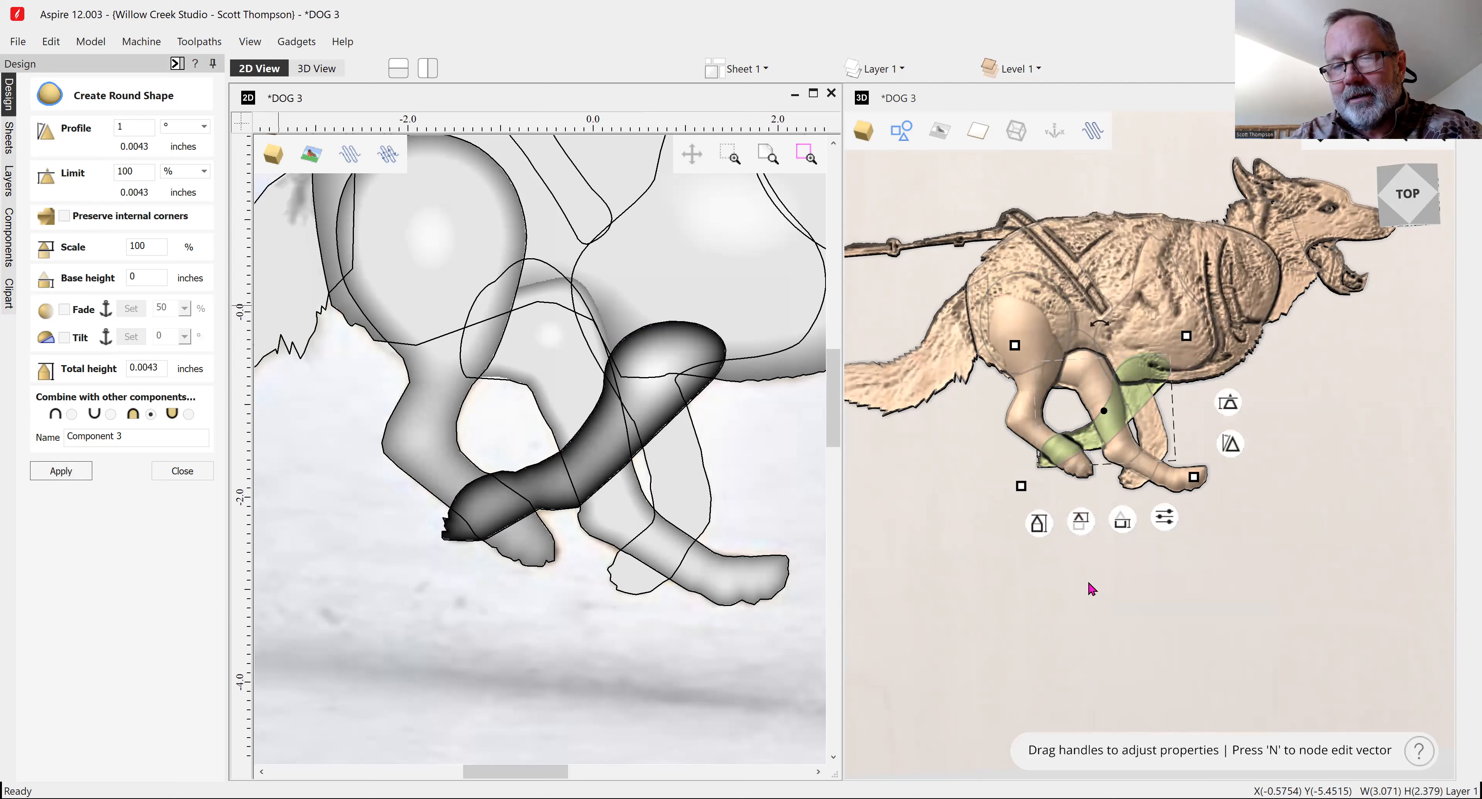
# Raise the far front leg shape's base height to about 0.051 inches and scale its domed profile to about 0.132 inches.
pyautogui.moveTo(1044, 528)
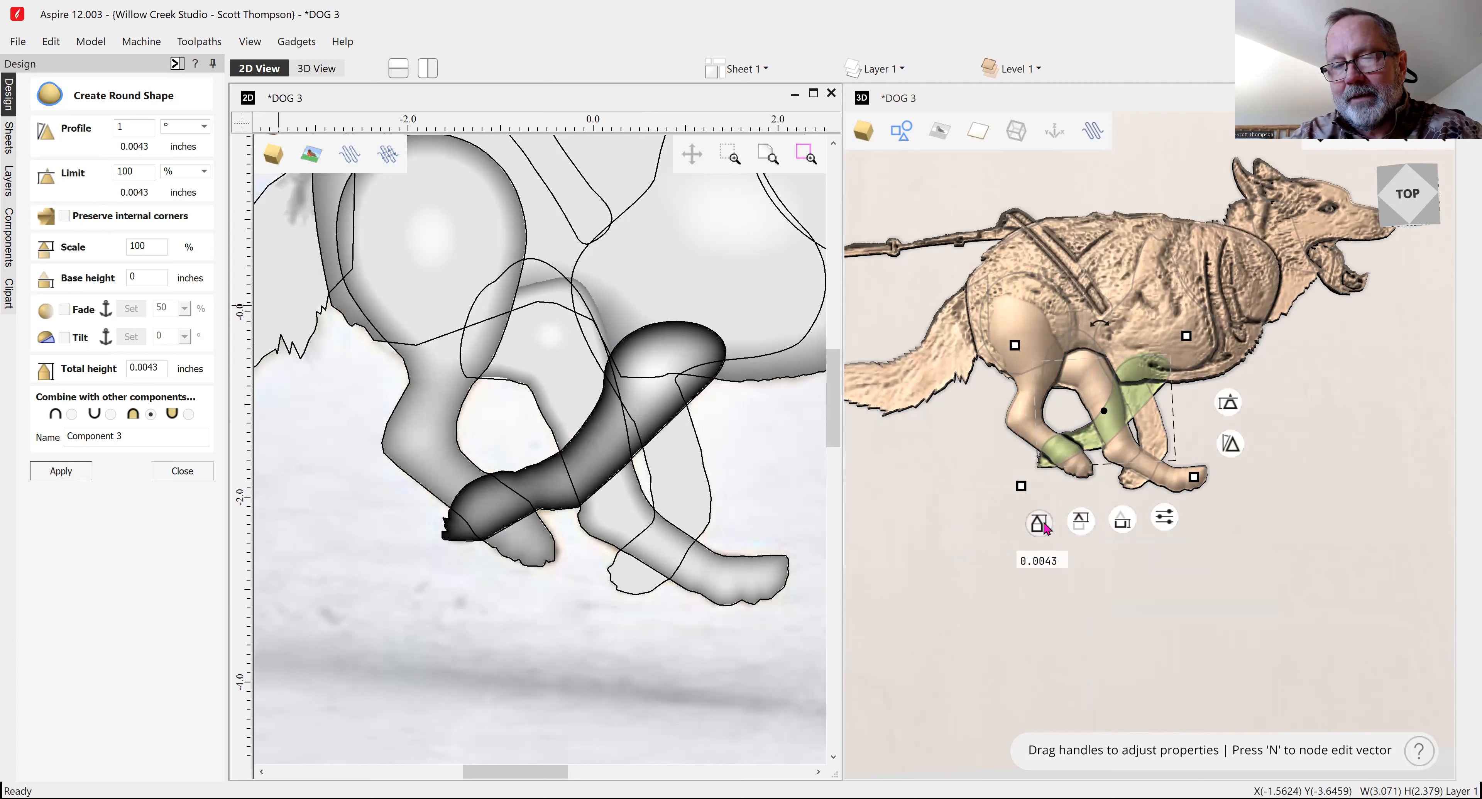
pyautogui.moveTo(1122, 525)
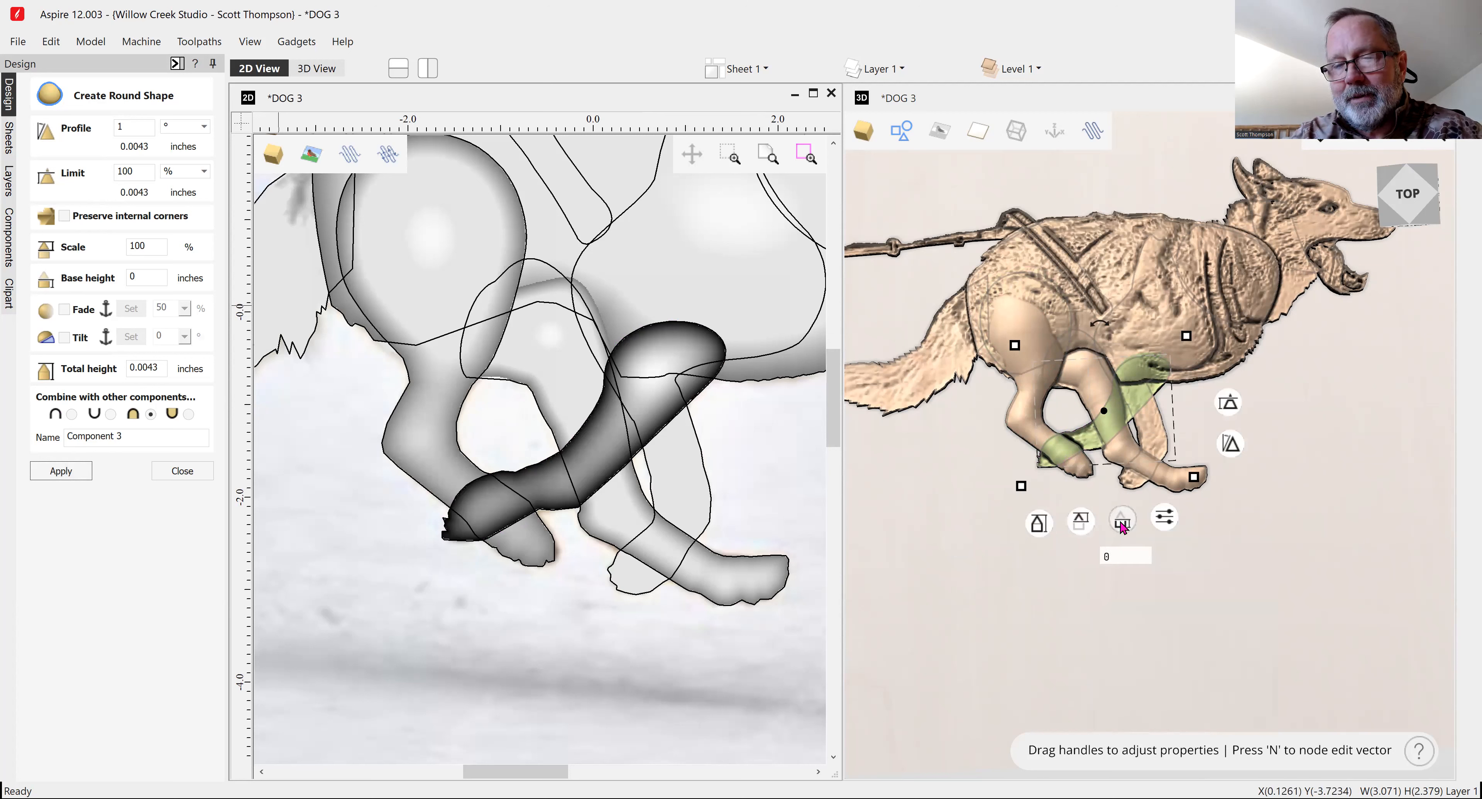
pyautogui.moveTo(1122, 525); pyautogui.dragTo(1102, 524)
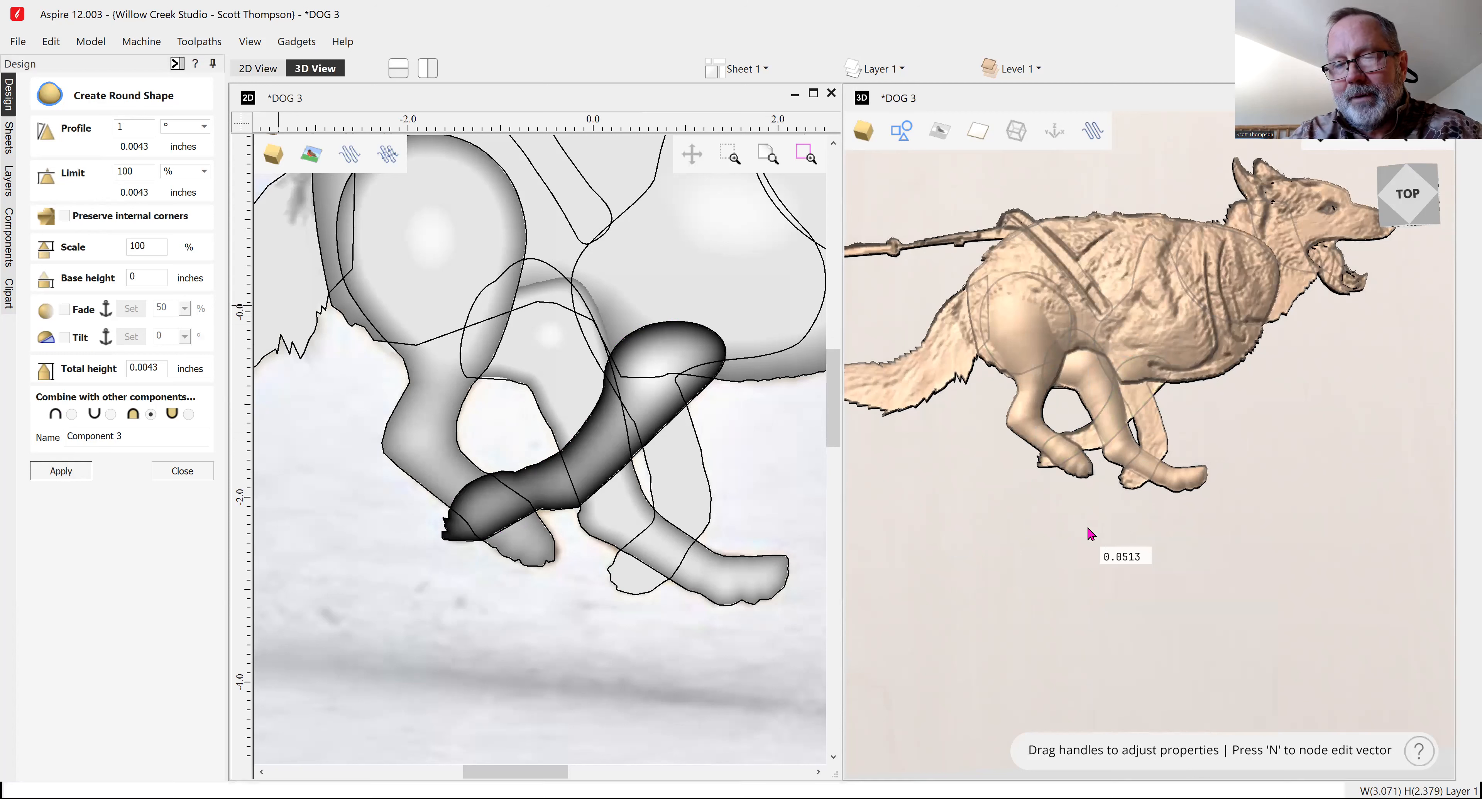
pyautogui.moveTo(1082, 523)
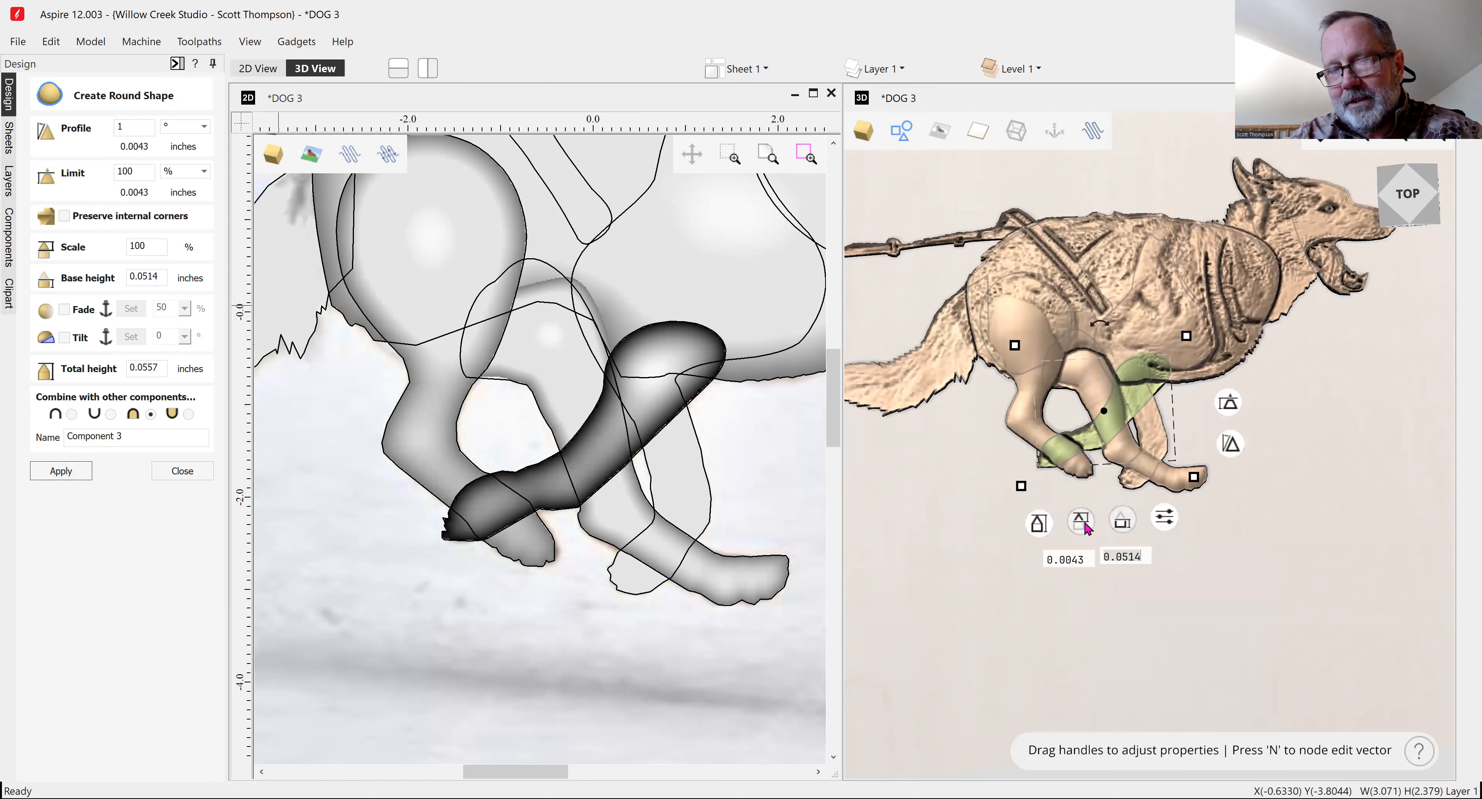
pyautogui.moveTo(1087, 520); pyautogui.dragTo(1089, 520)
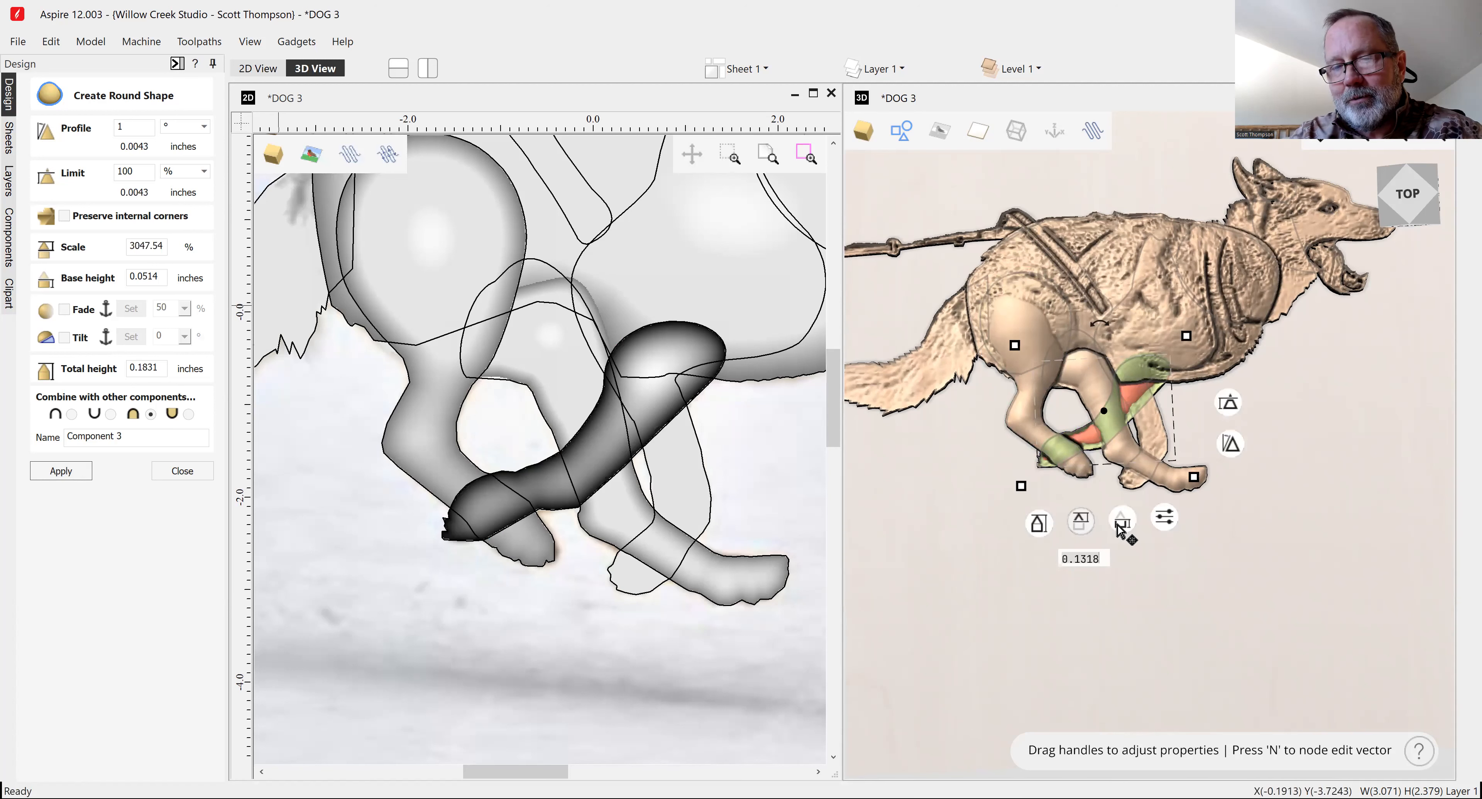
# Lower the base height of the far front leg shape to -0.553 inches.
pyautogui.moveTo(1117, 528); pyautogui.dragTo(1099, 531)
pyautogui.rightClick(1099, 526)
pyautogui.click(1070, 554)
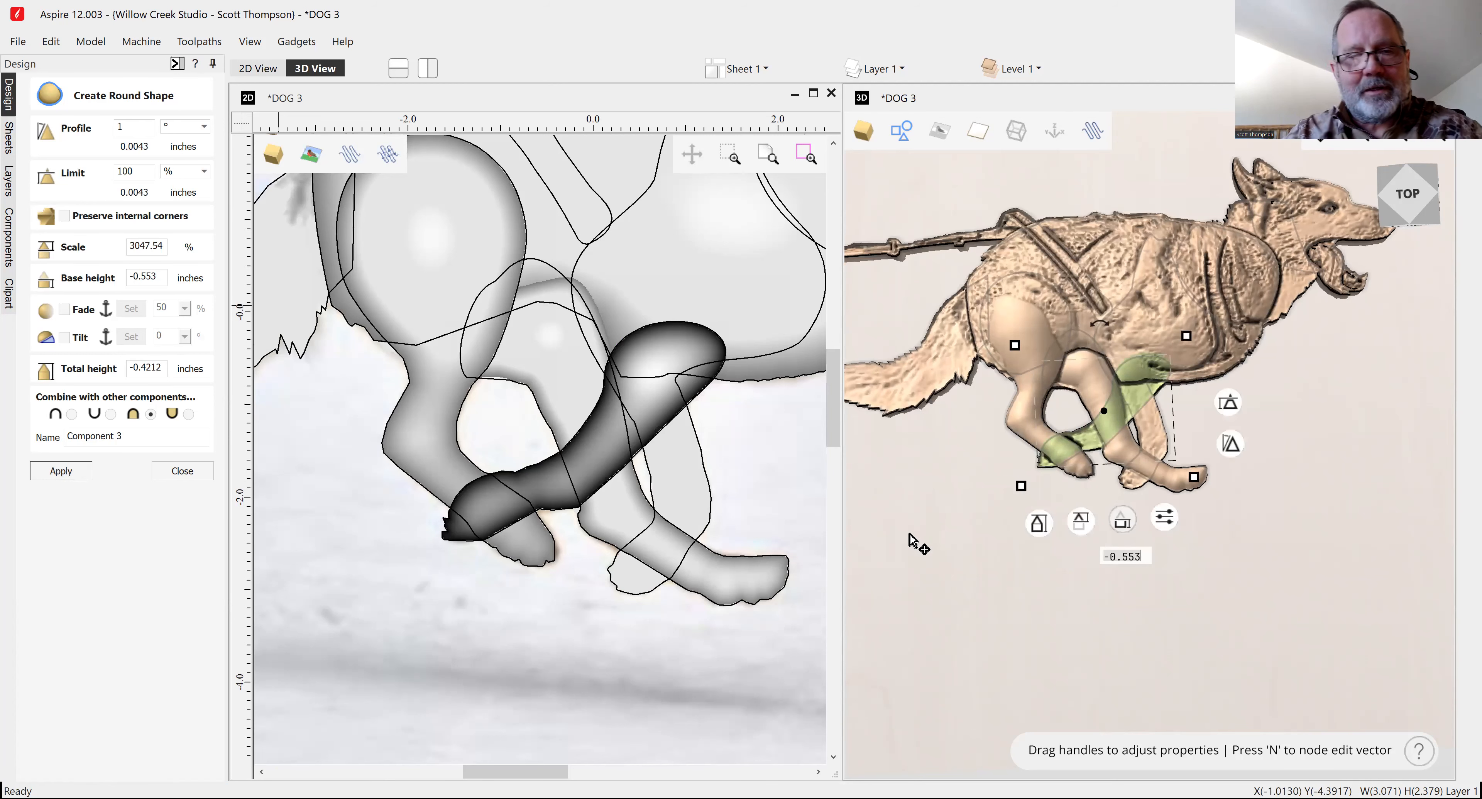
# Create a merged round shape with a 1° profile from the near front leg and shoulder outline, and close the shape tool.
pyautogui.click(701, 447)
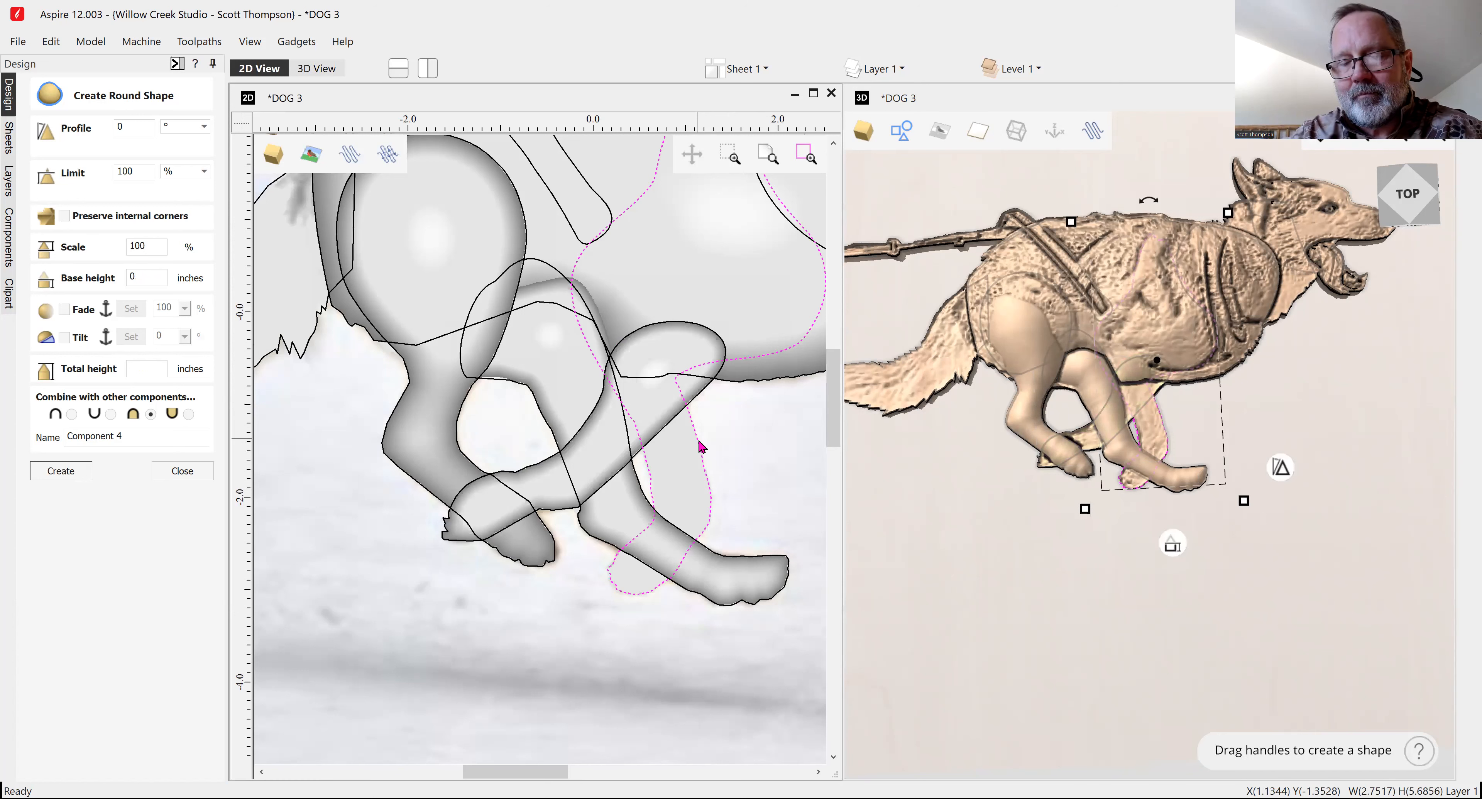
pyautogui.click(122, 127)
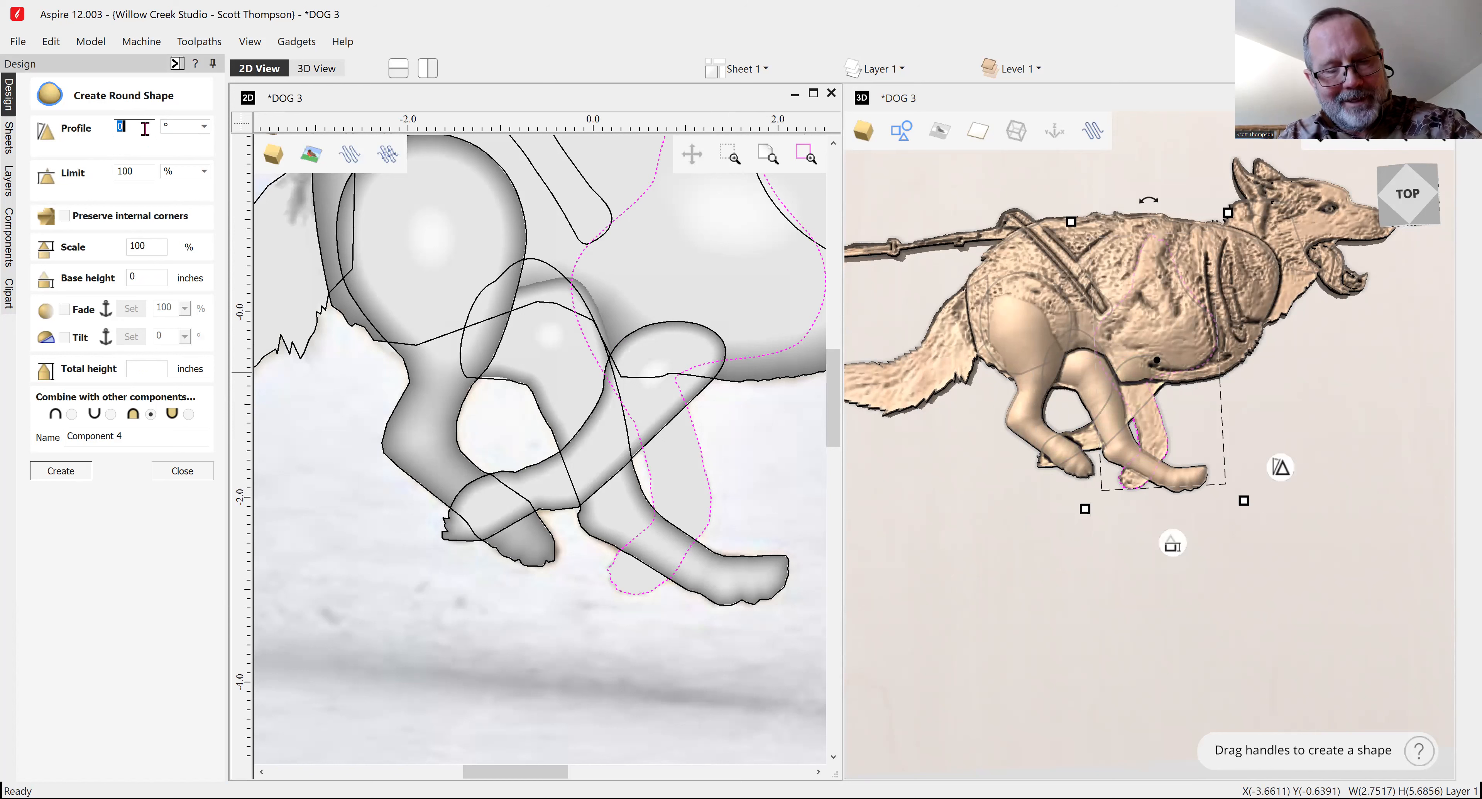
pyautogui.click(76, 472)
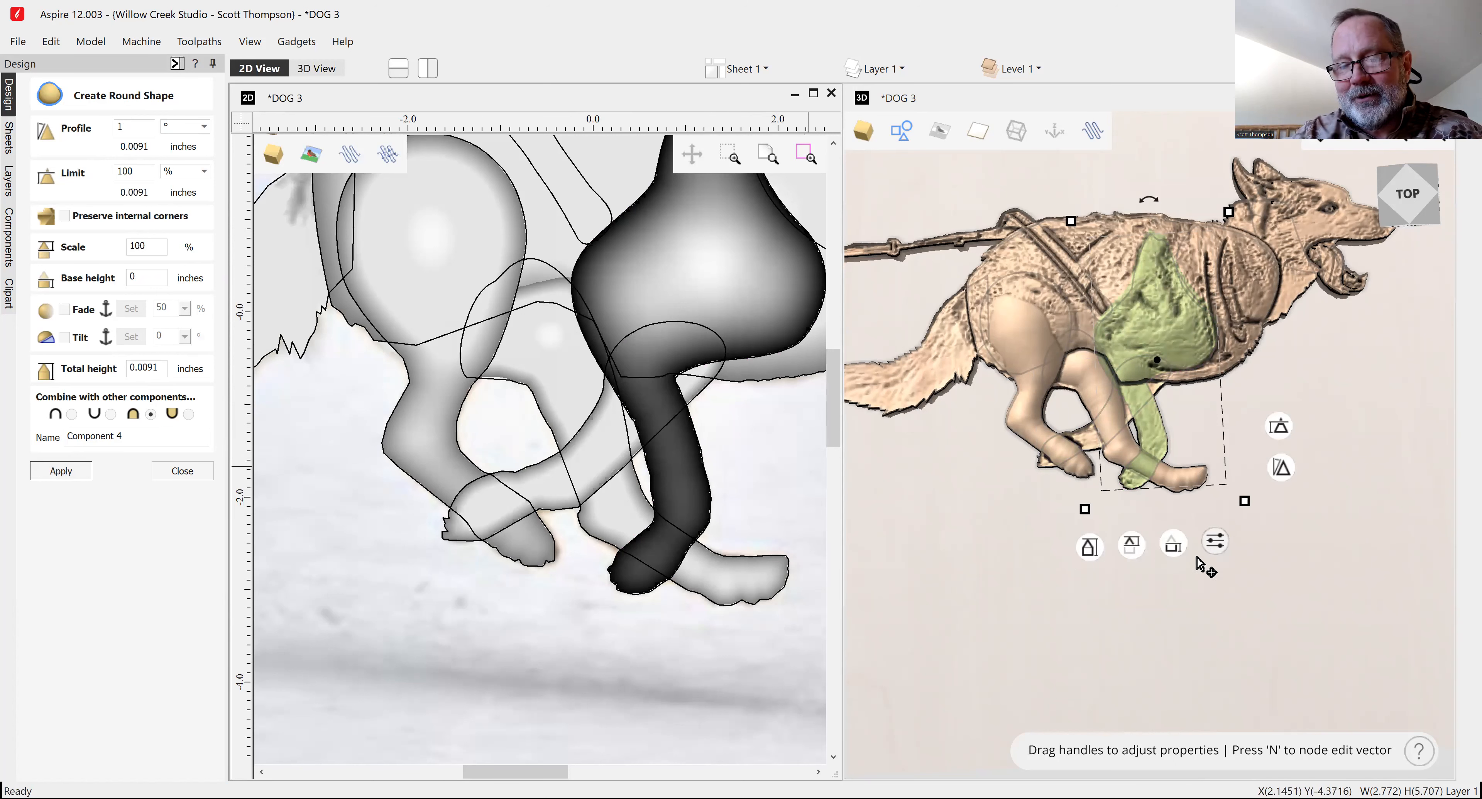
pyautogui.click(1134, 559)
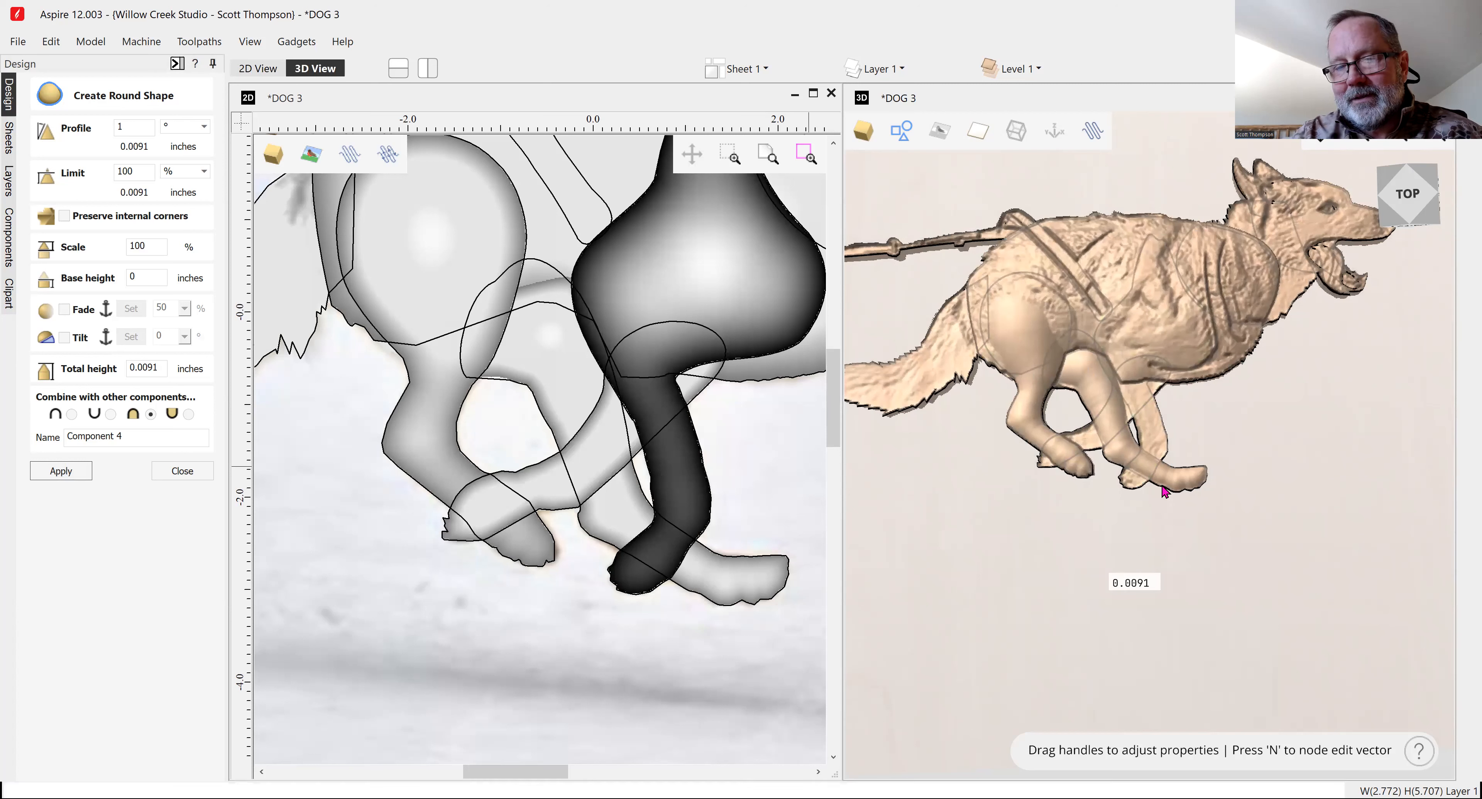
pyautogui.click(1155, 438)
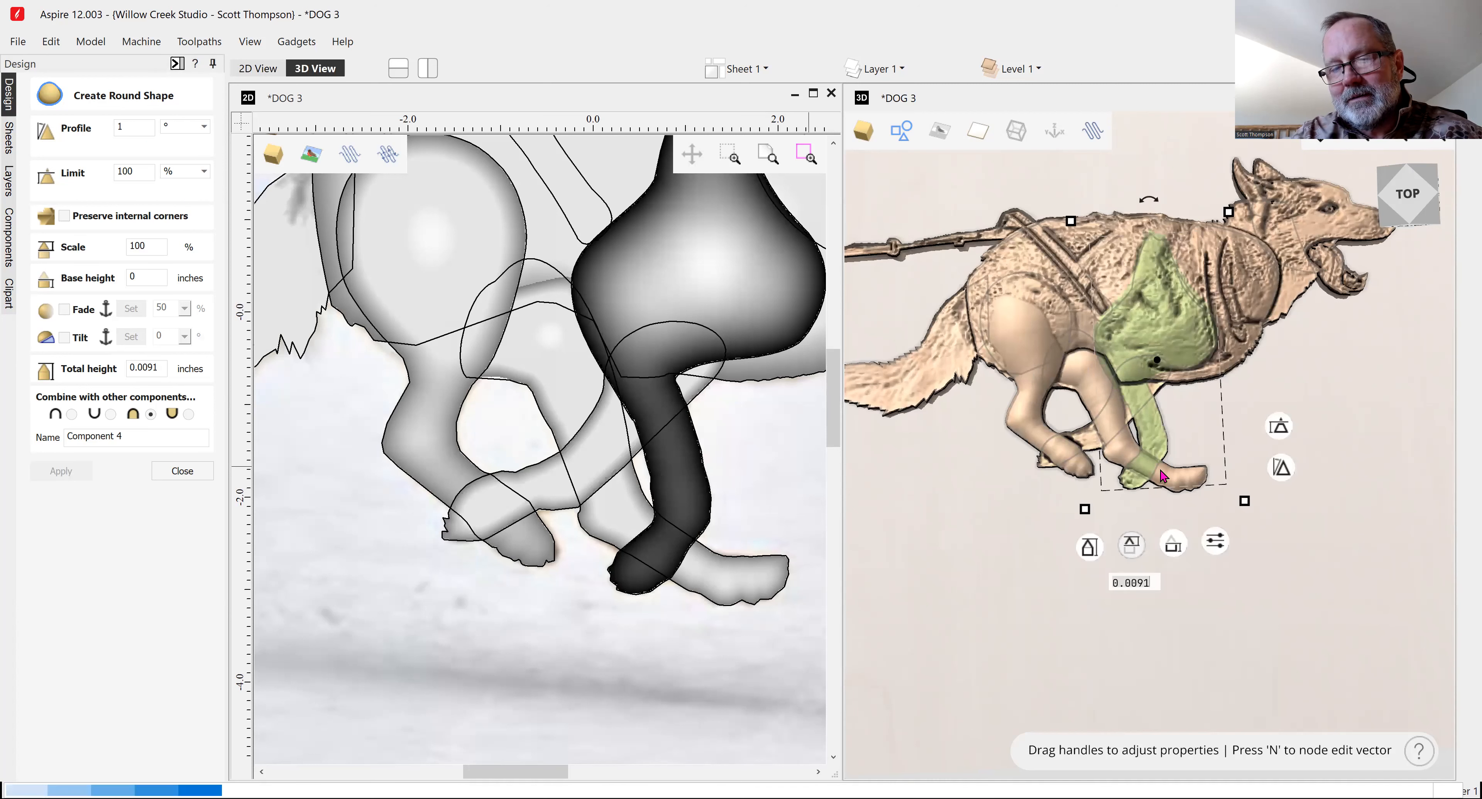
pyautogui.click(1172, 542)
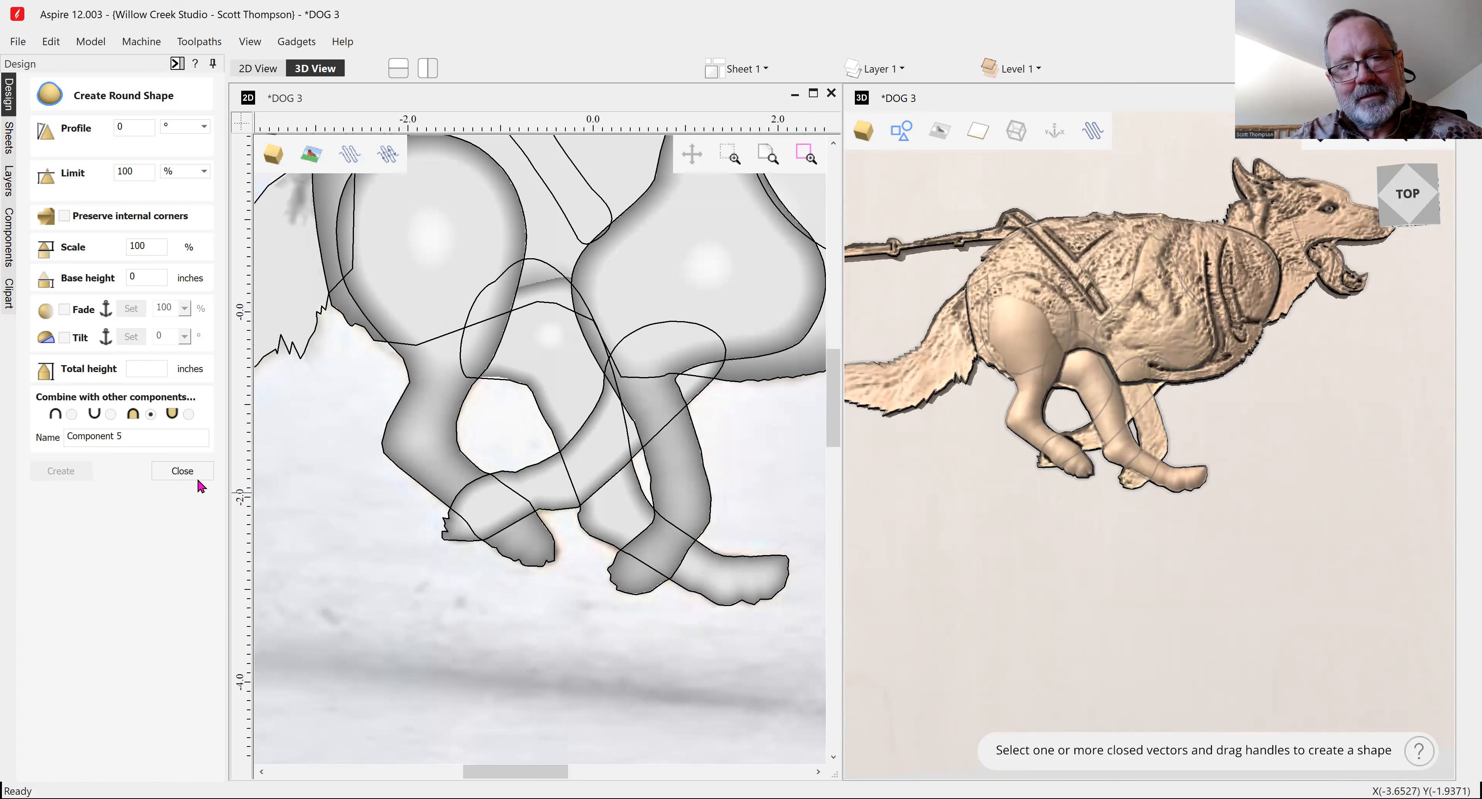
pyautogui.press('Escape')
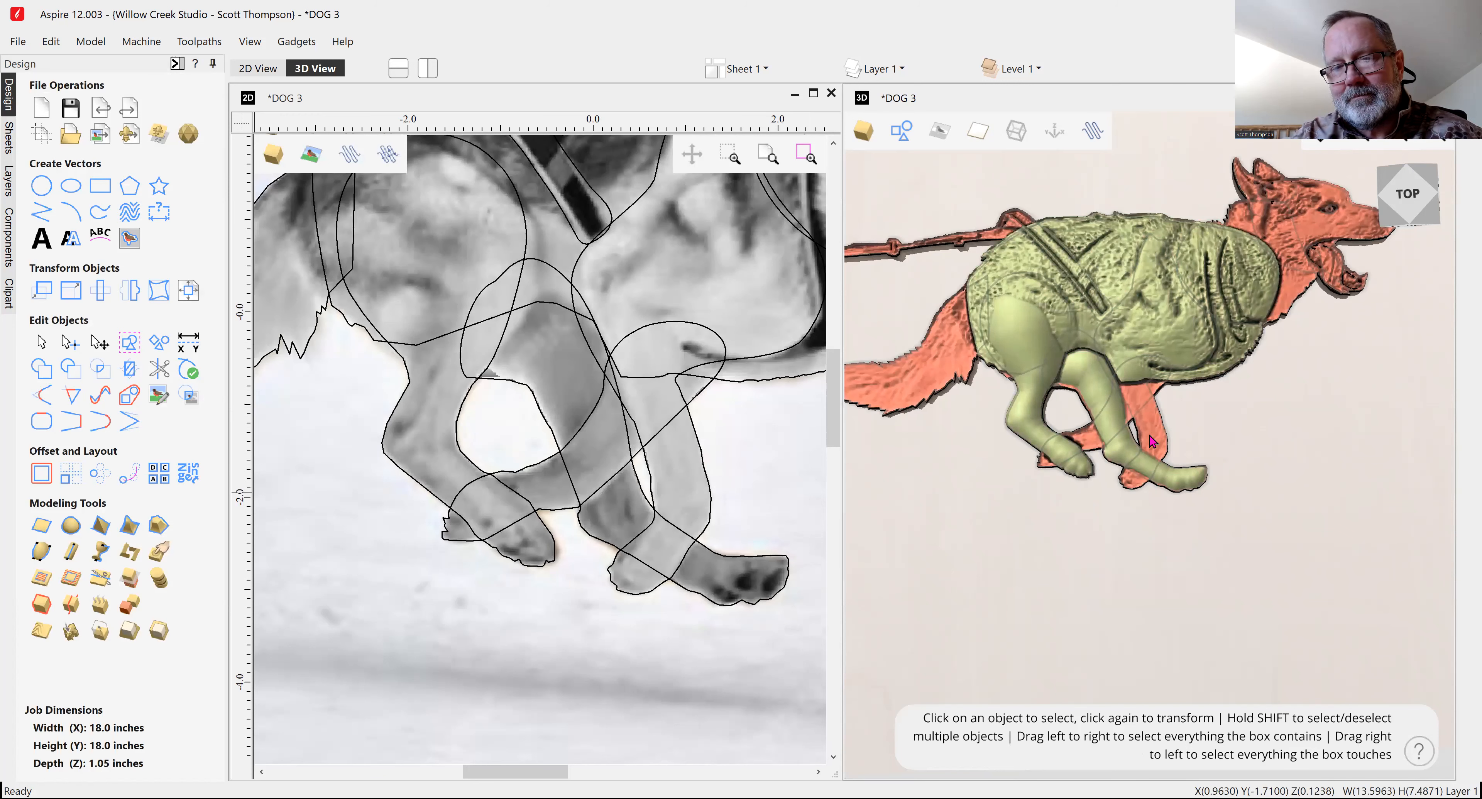
# Try to select the near front leg component for height editing in the 3D view while the skin is still shown.
pyautogui.click(1075, 530)
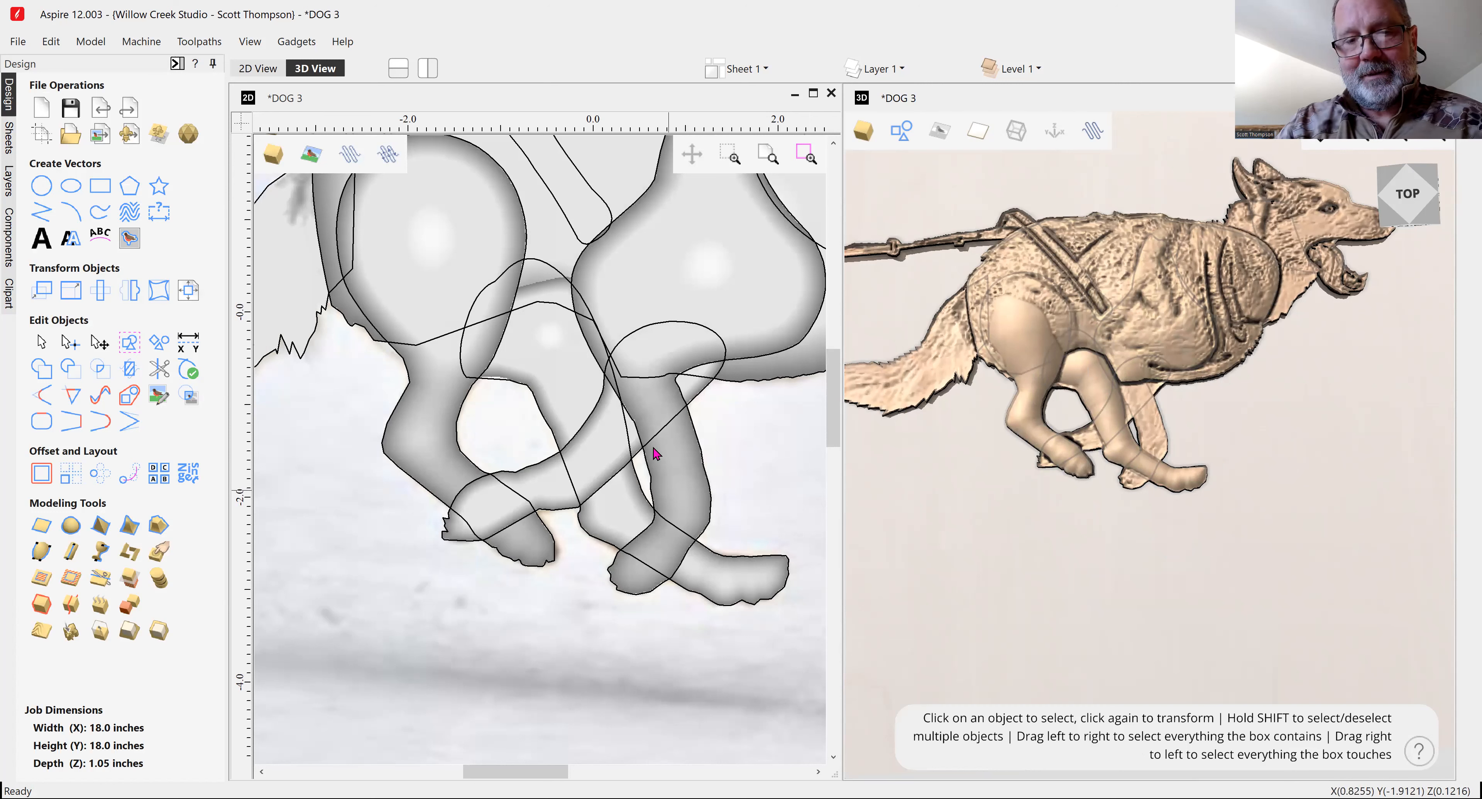
pyautogui.click(685, 448)
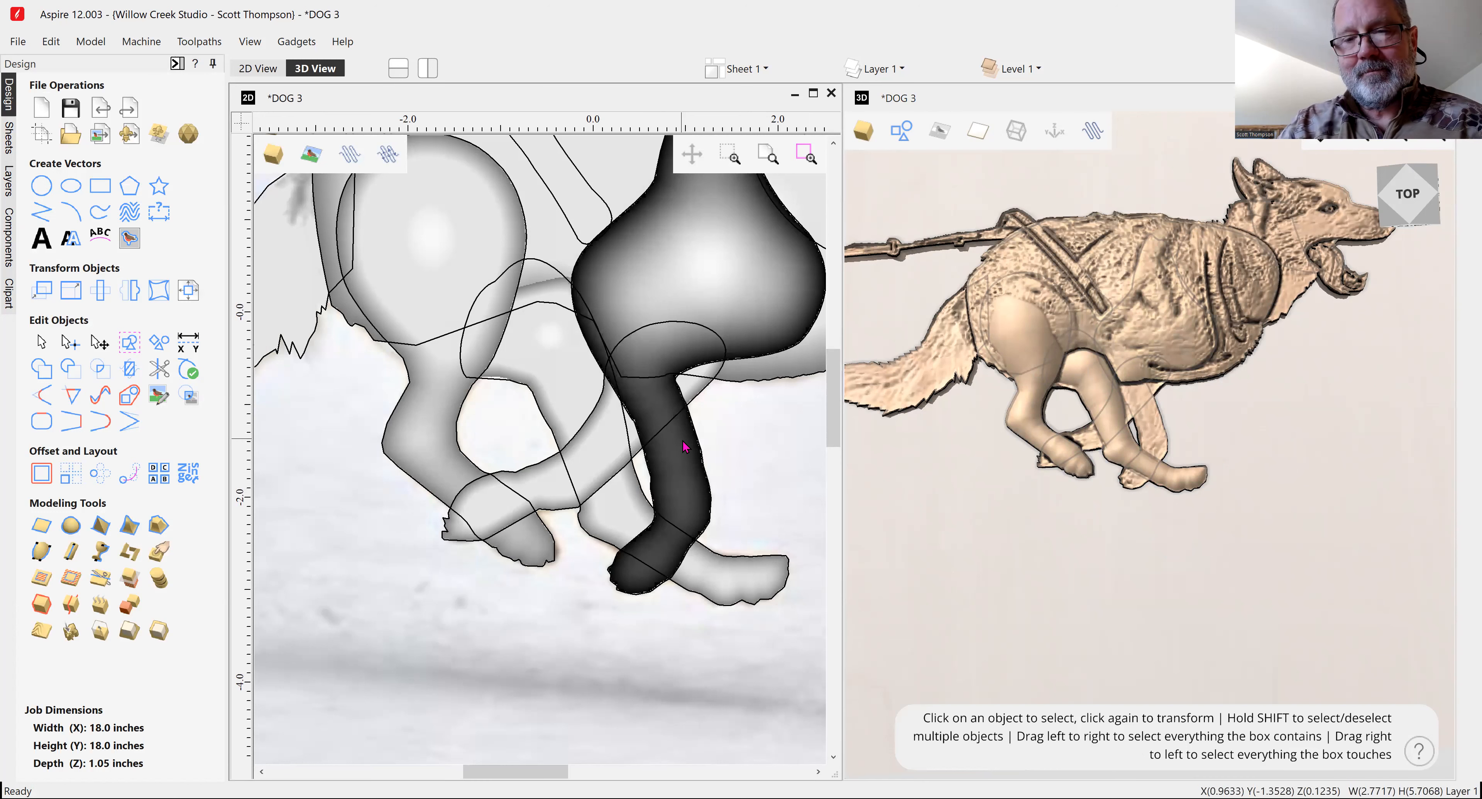
pyautogui.click(685, 448)
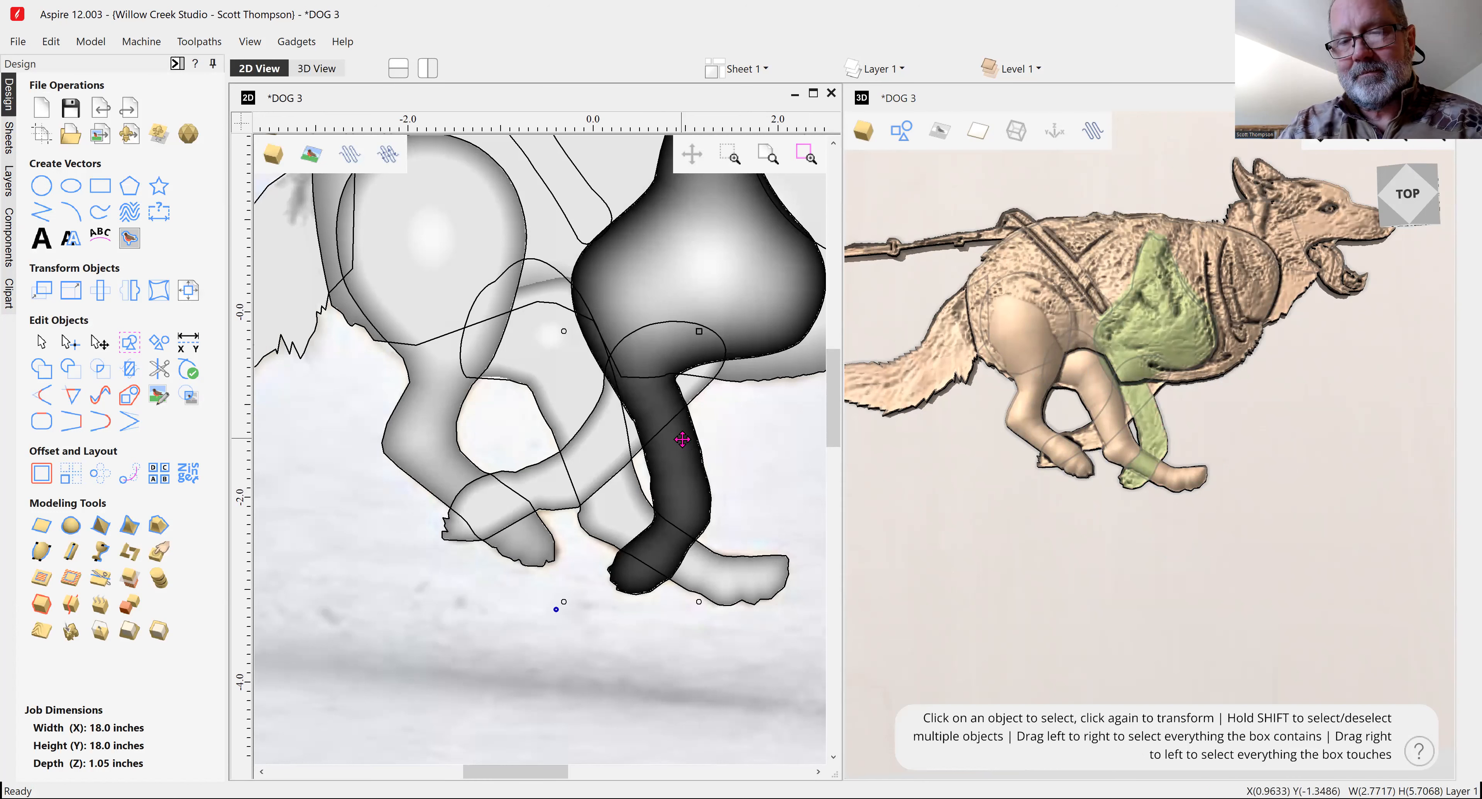
pyautogui.click(1158, 447)
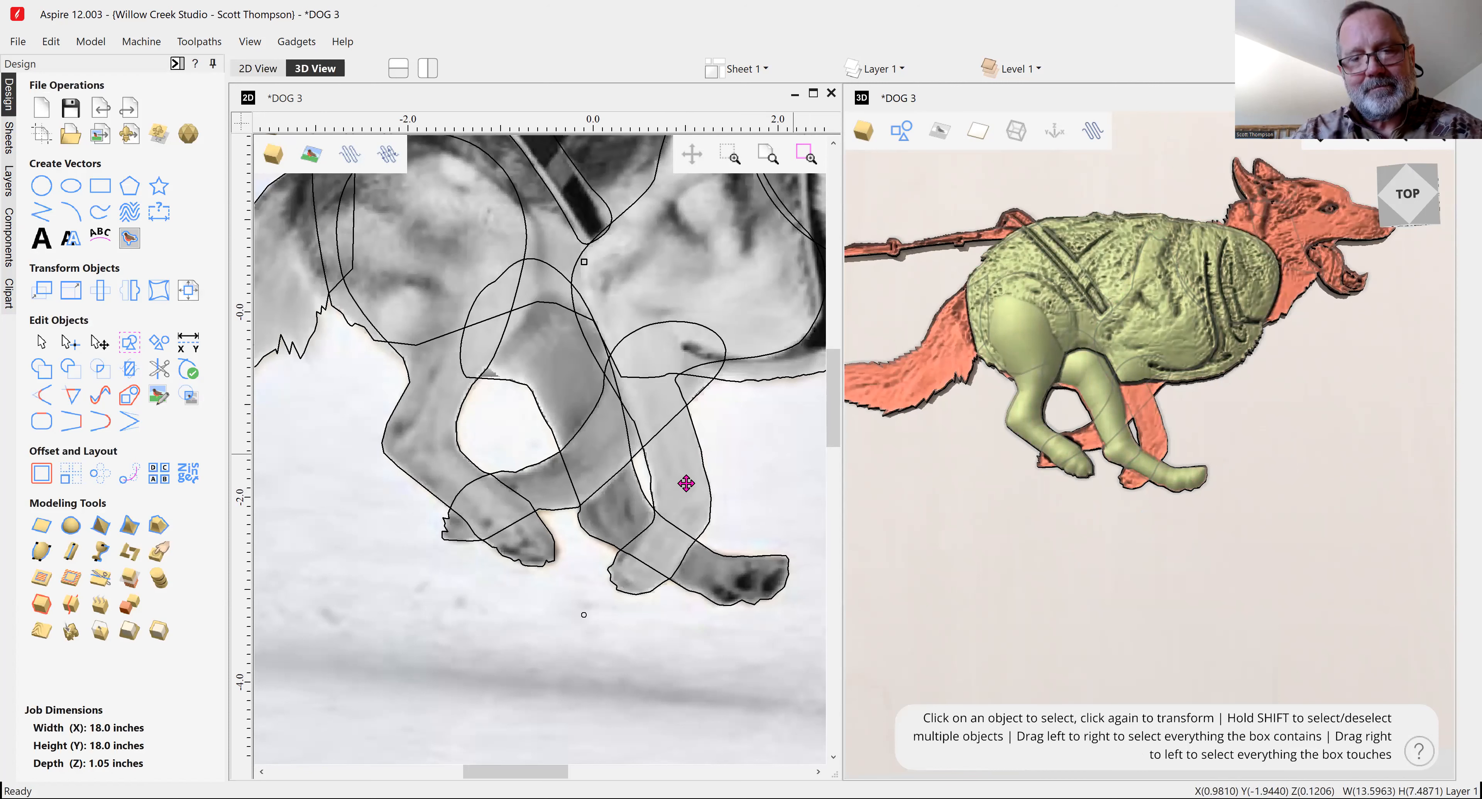
pyautogui.click(41, 342)
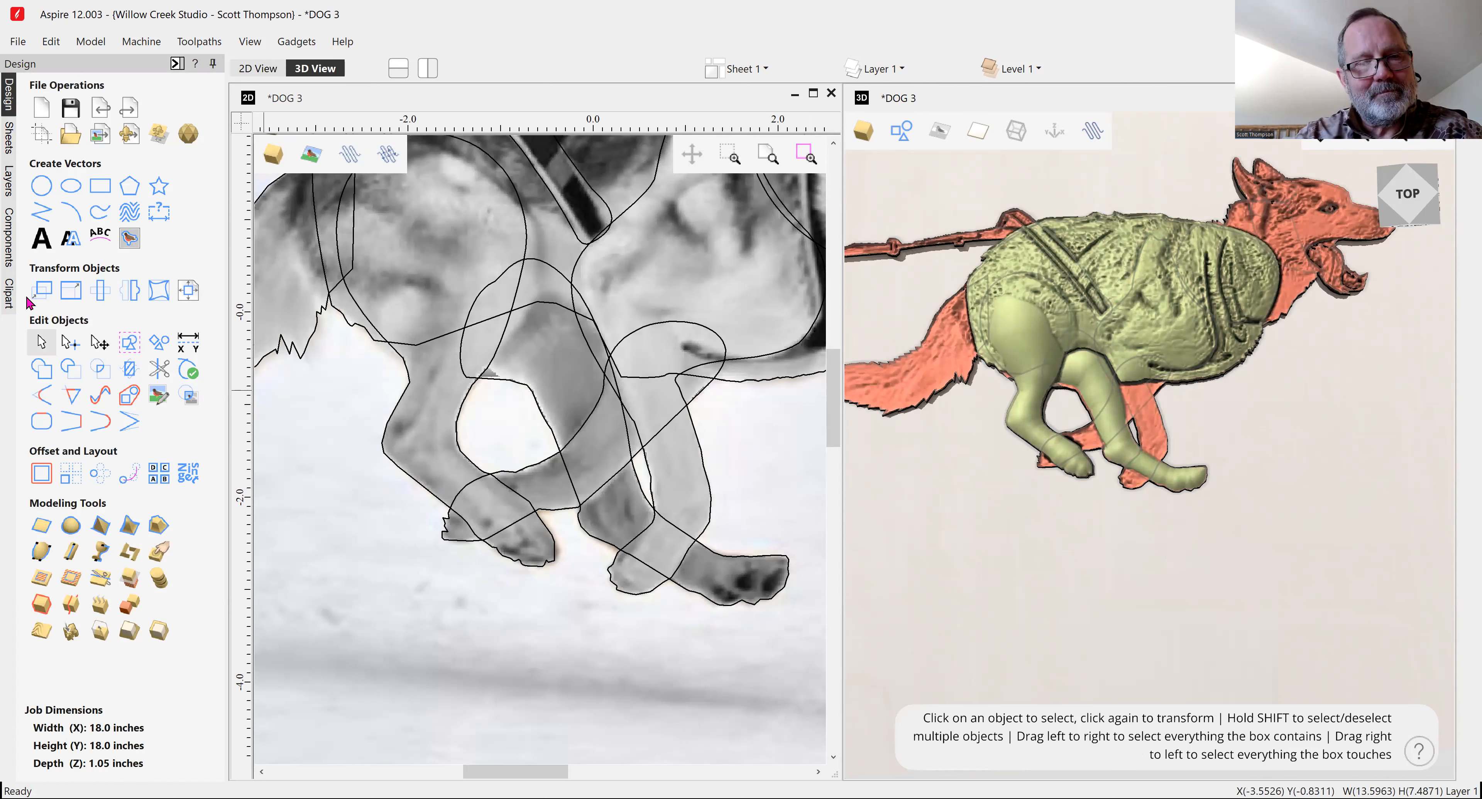
pyautogui.click(8, 231)
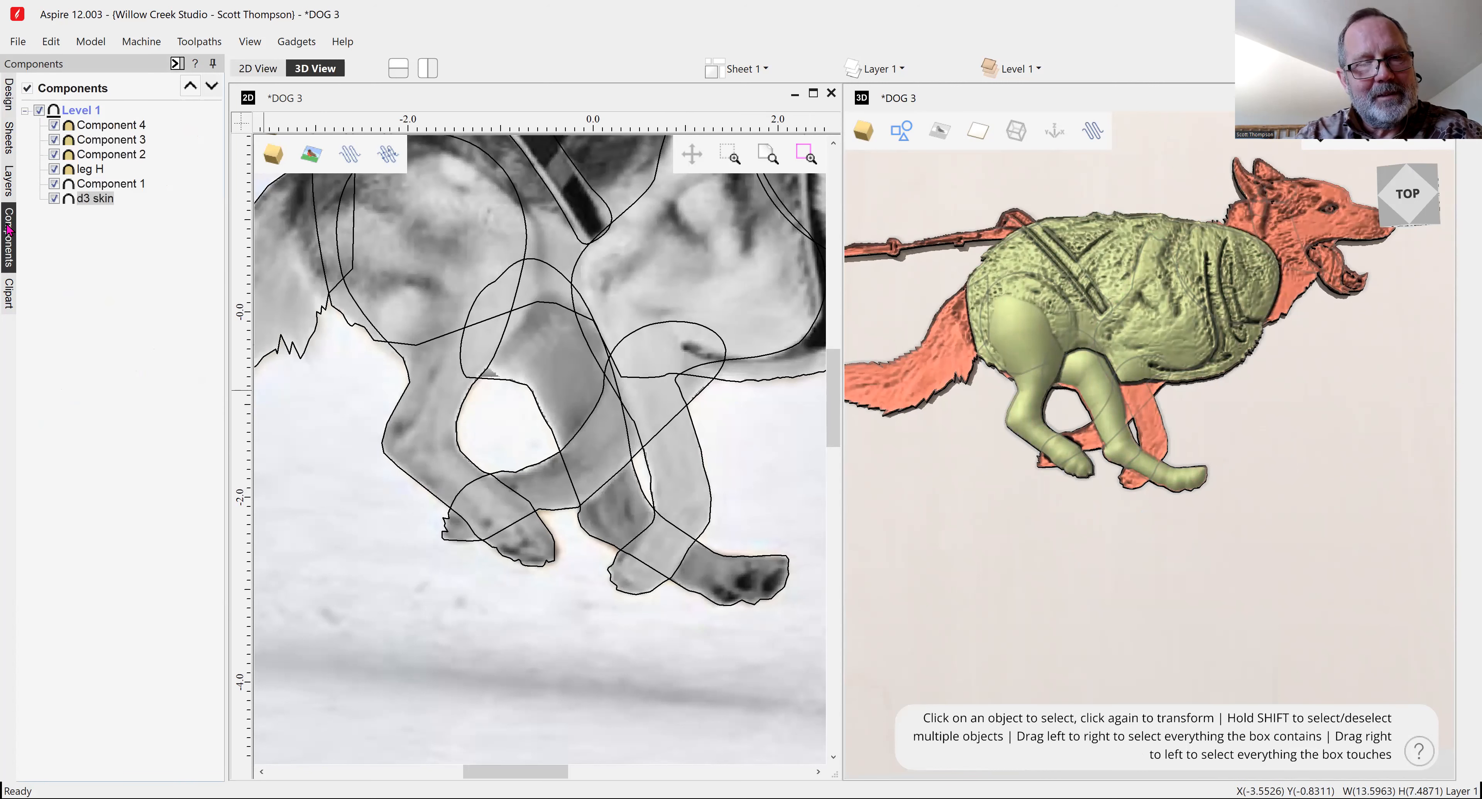
pyautogui.click(104, 128)
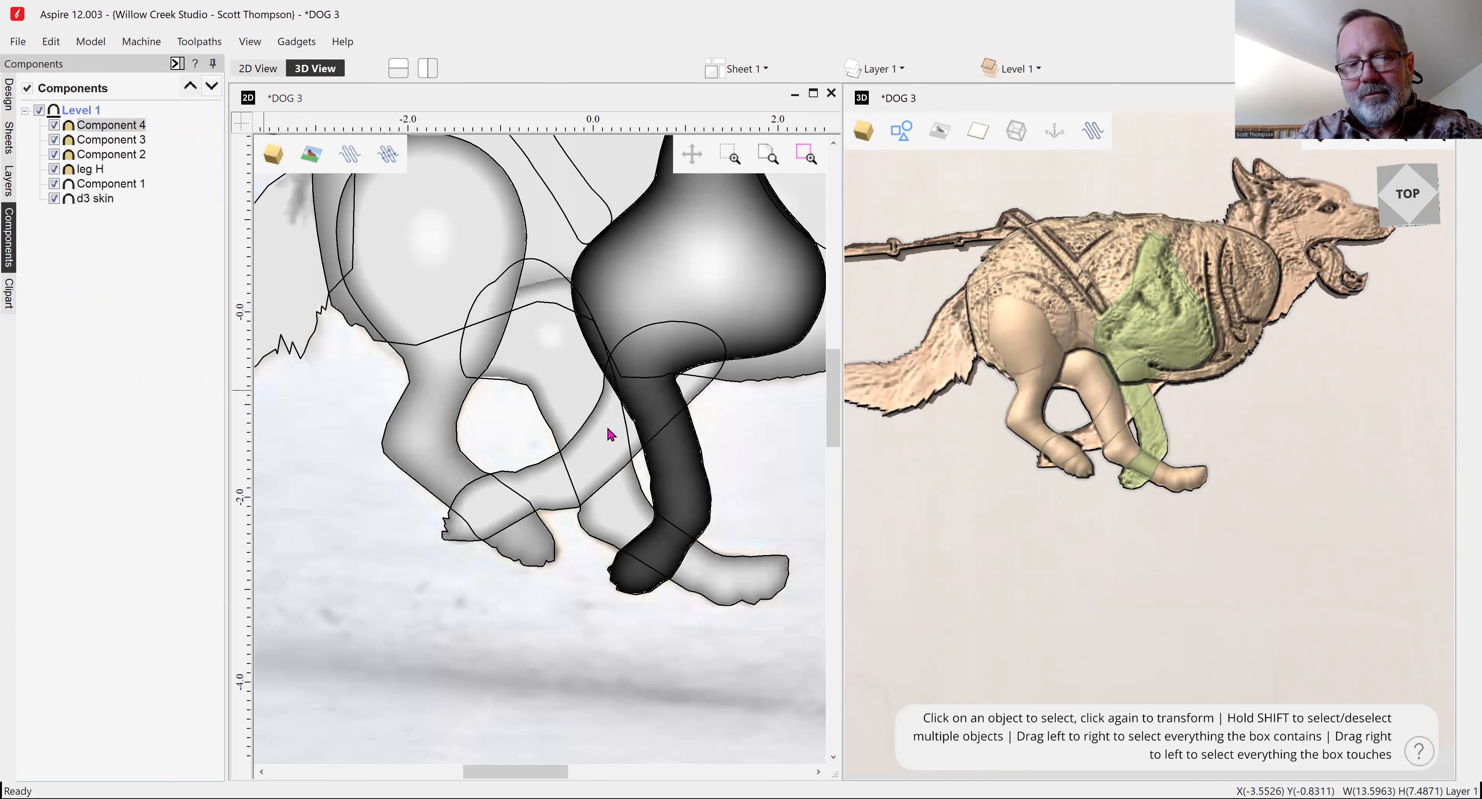
pyautogui.click(670, 464)
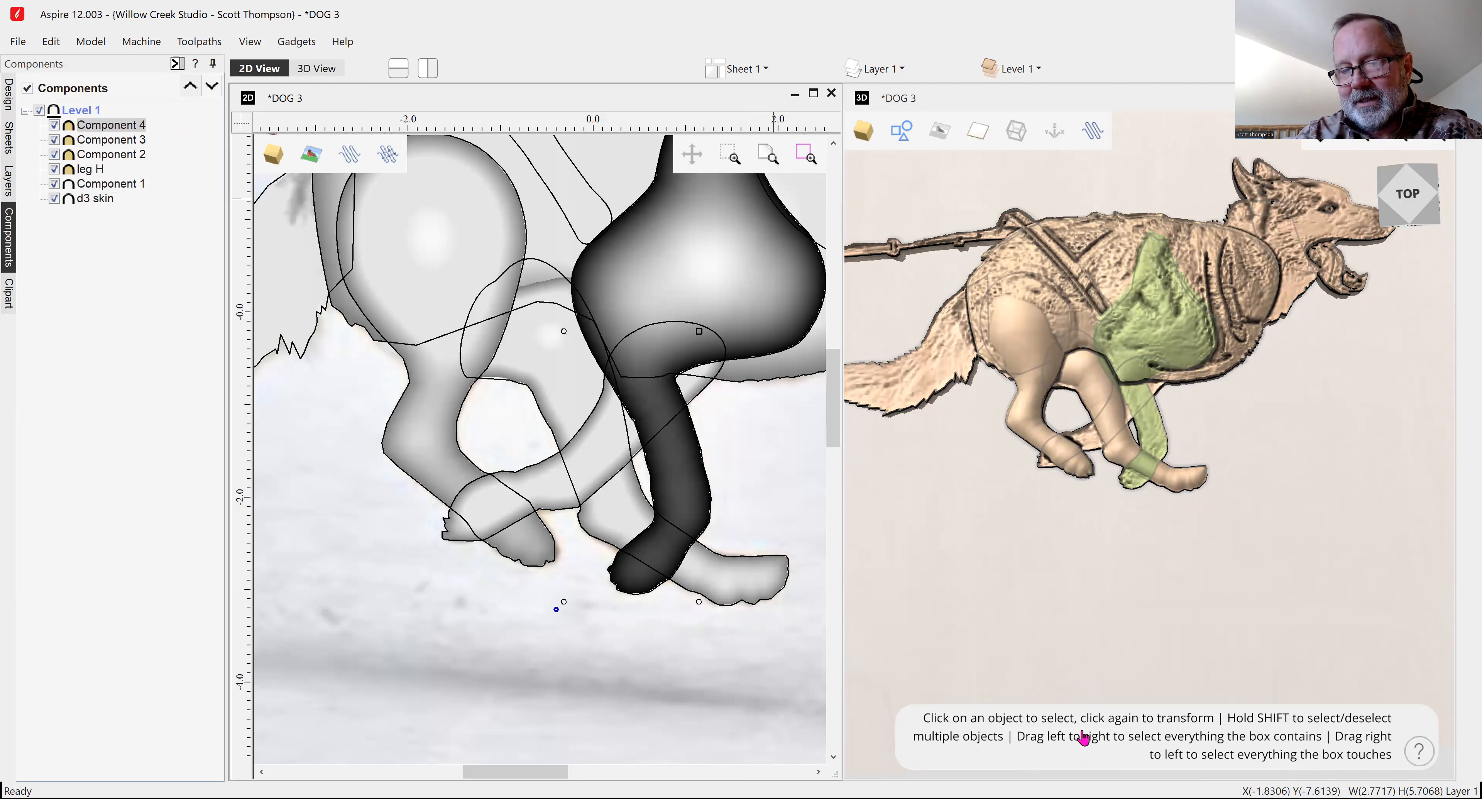
pyautogui.click(1151, 426)
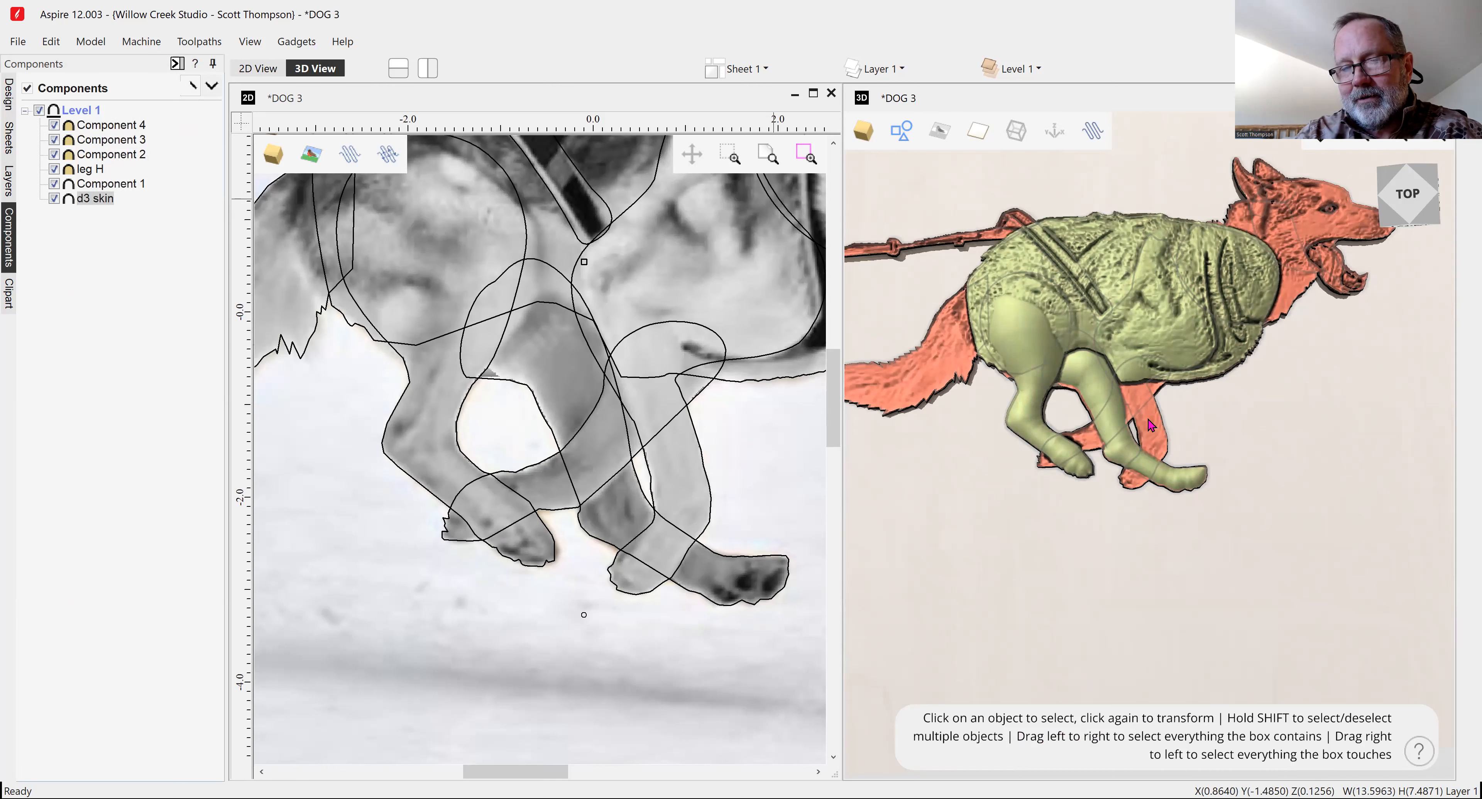
# Hide the d3 skin component and put the near front leg component into transform mode in the 3D view.
pyautogui.click(57, 197)
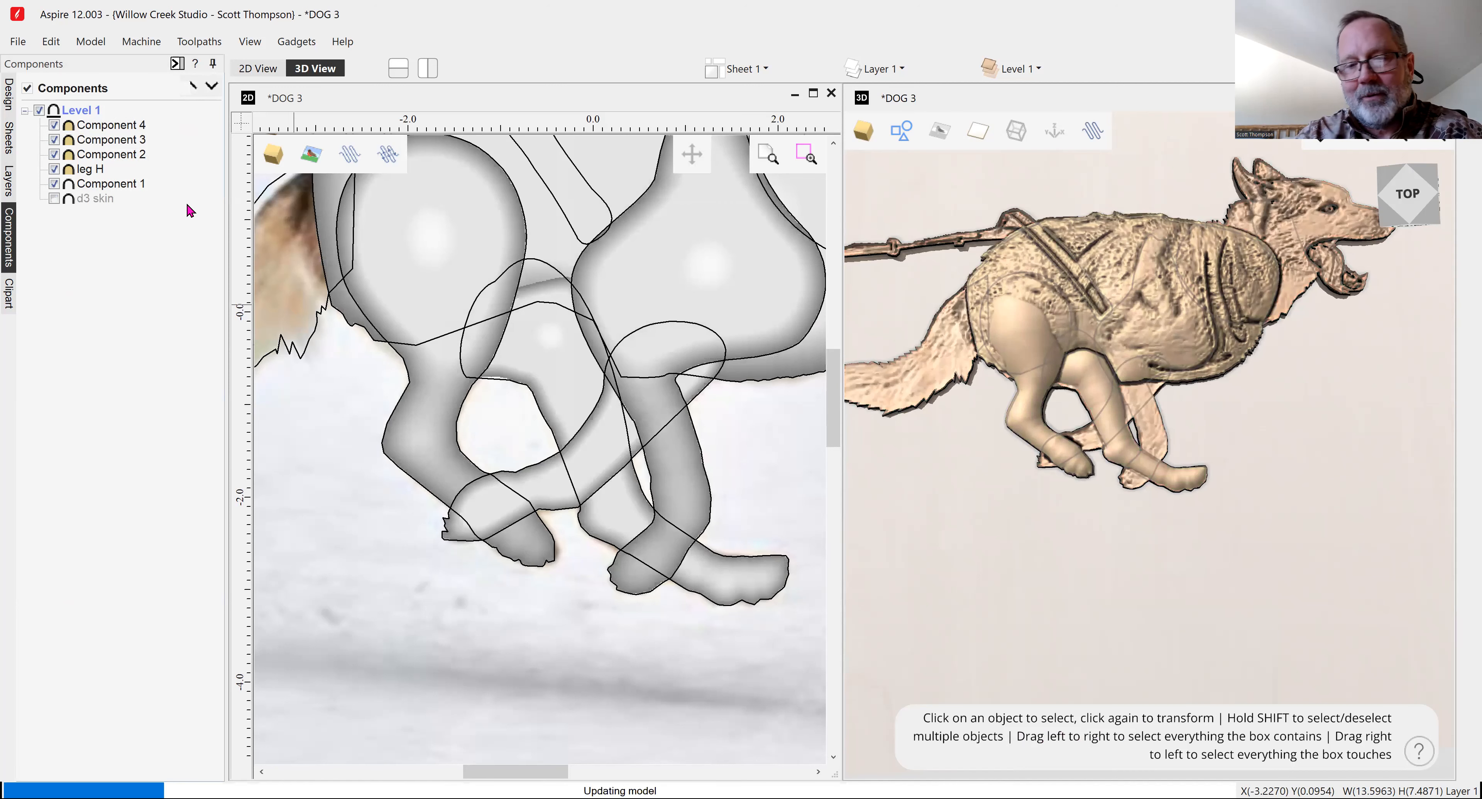
pyautogui.click(1149, 425)
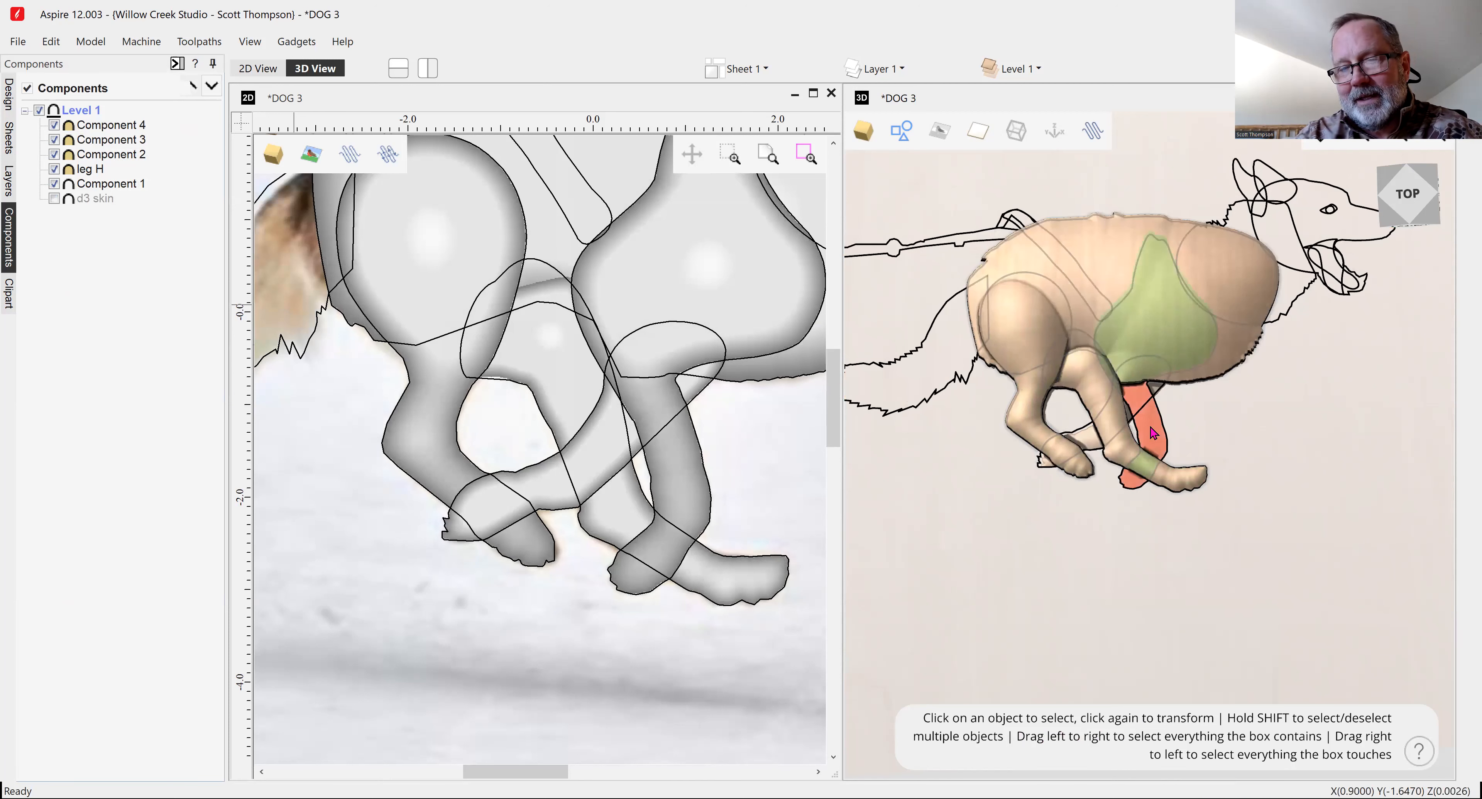
pyautogui.click(1153, 432)
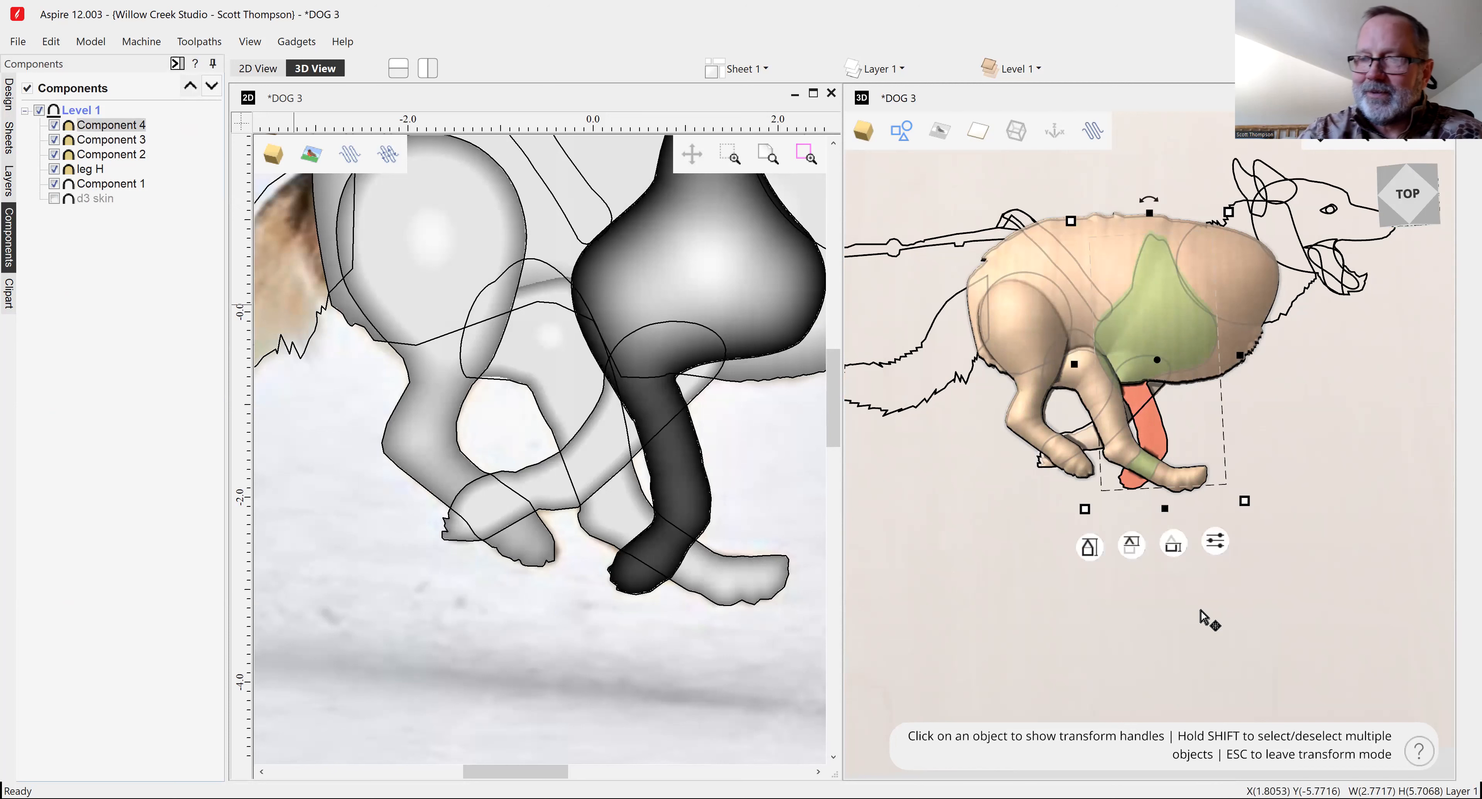
# Raise the near front leg's base height to about 0.471 inches and its domed profile to about 0.248 inches.
pyautogui.moveTo(1171, 547)
pyautogui.moveTo(1173, 550); pyautogui.dragTo(1173, 531)
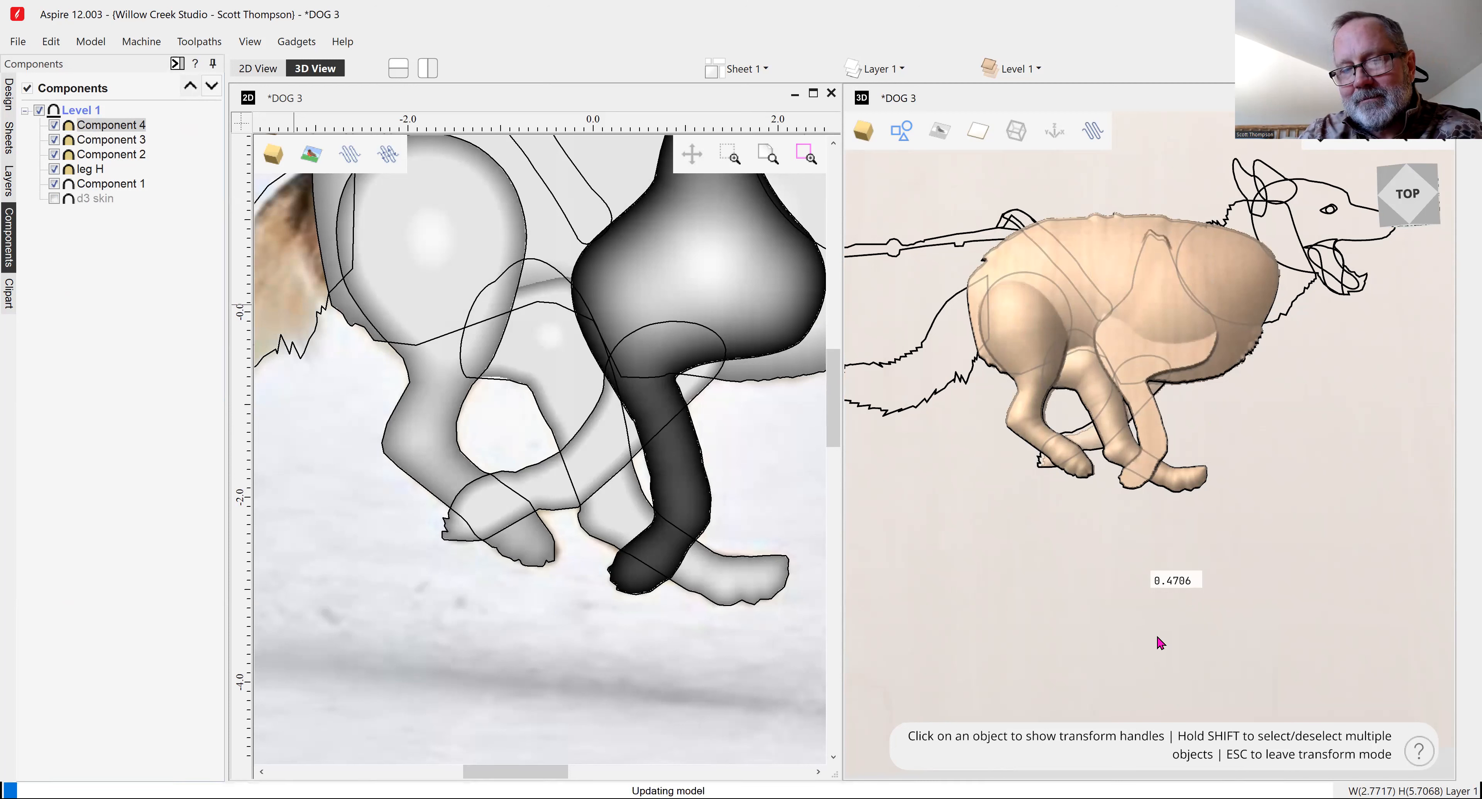
pyautogui.click(1126, 541)
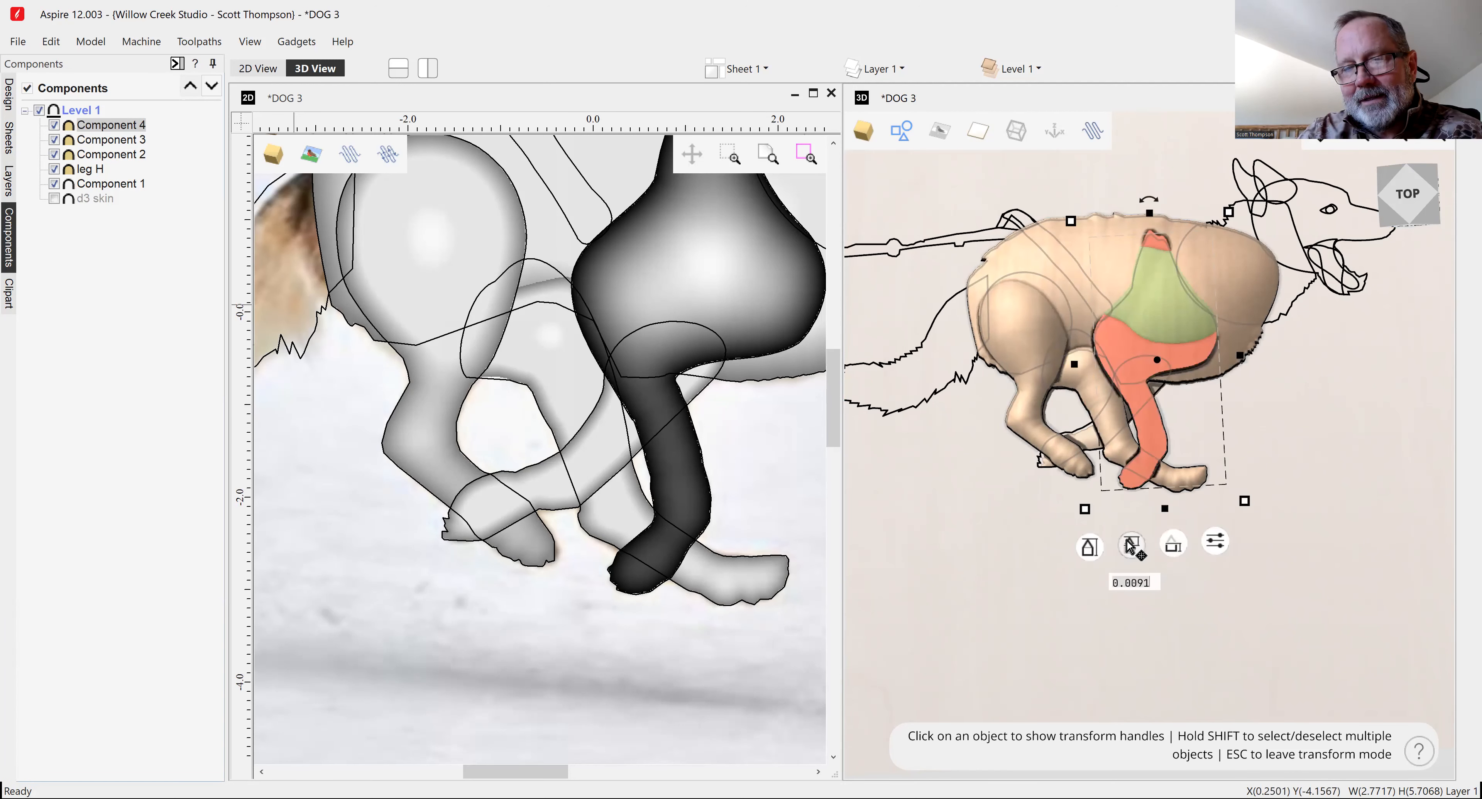
pyautogui.moveTo(1128, 539); pyautogui.dragTo(1127, 531)
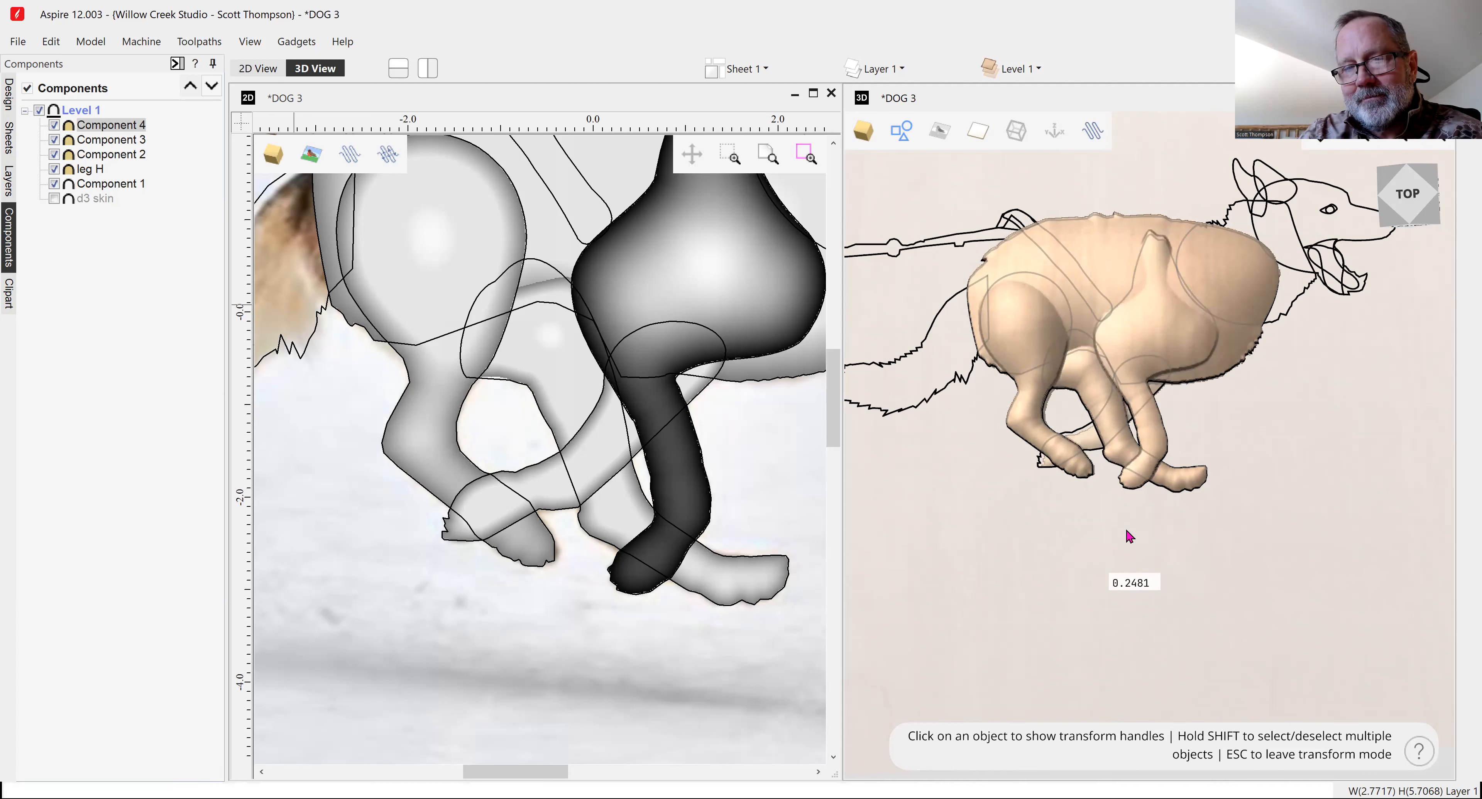
# Create a merged round shape with a 1° profile from the tail outline and raise its dome height to about 0.133 inches.
pyautogui.click(916, 409)
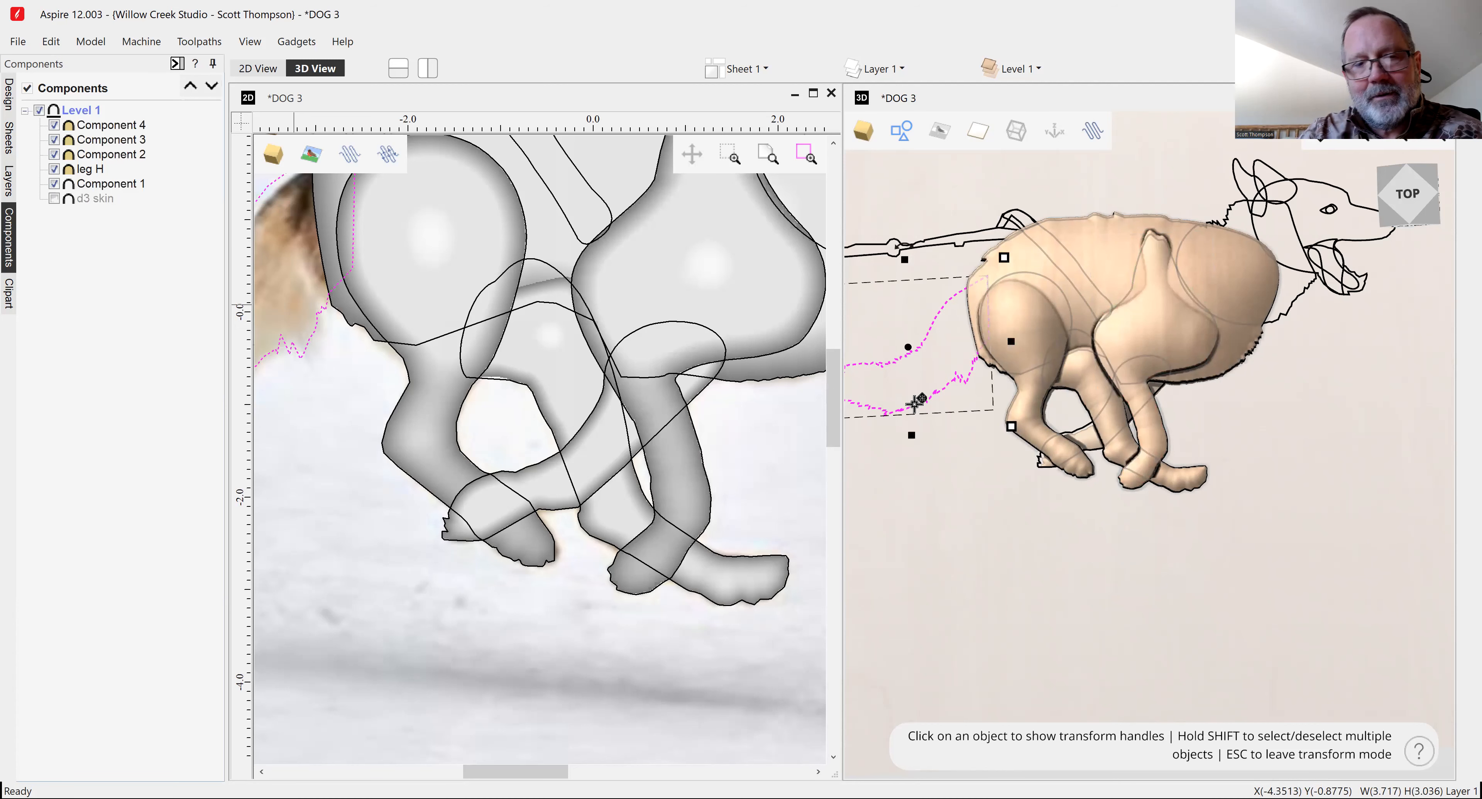
pyautogui.scroll(-1, 736, 274)
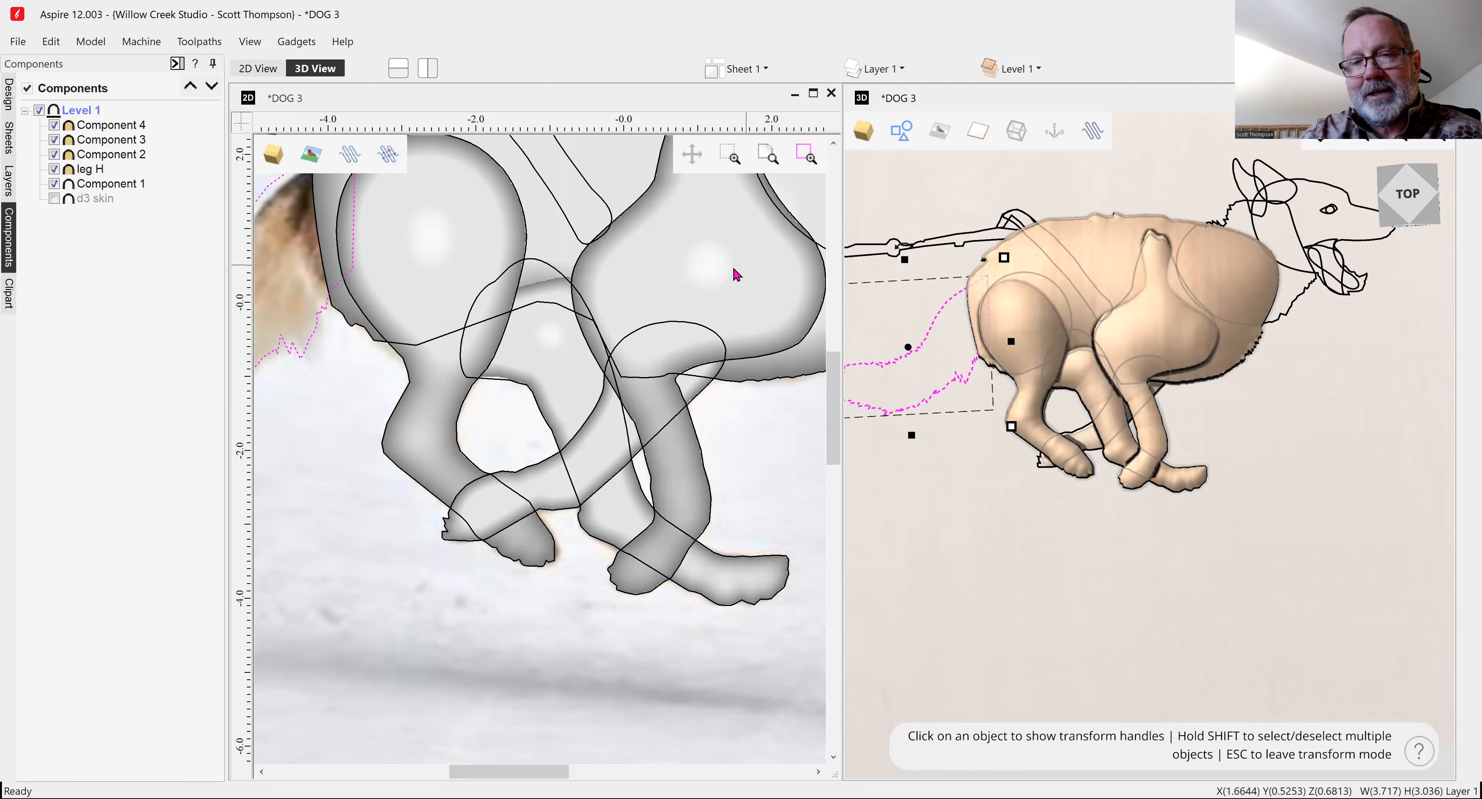
pyautogui.scroll(-1, 736, 274)
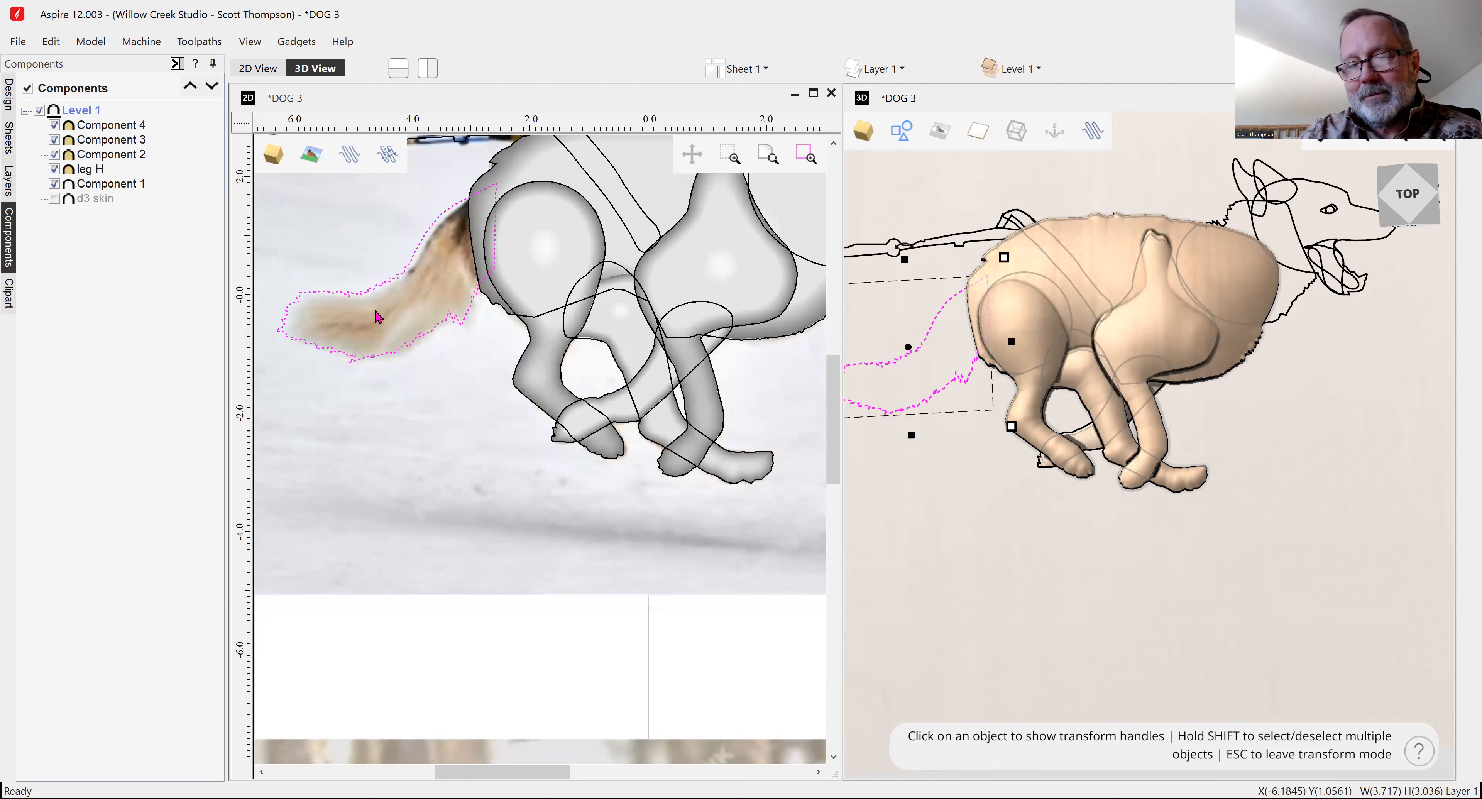
pyautogui.click(8, 95)
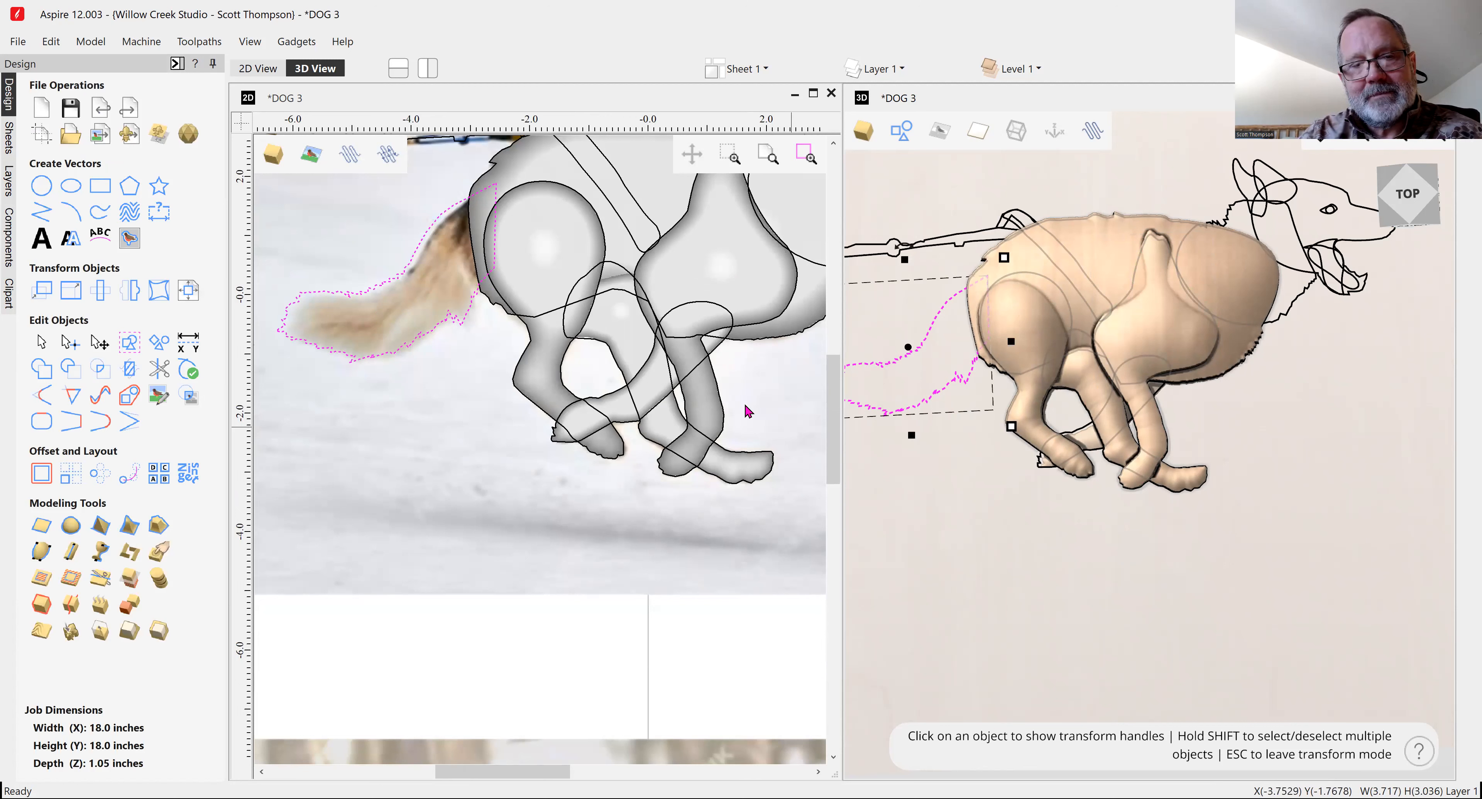
pyautogui.click(72, 533)
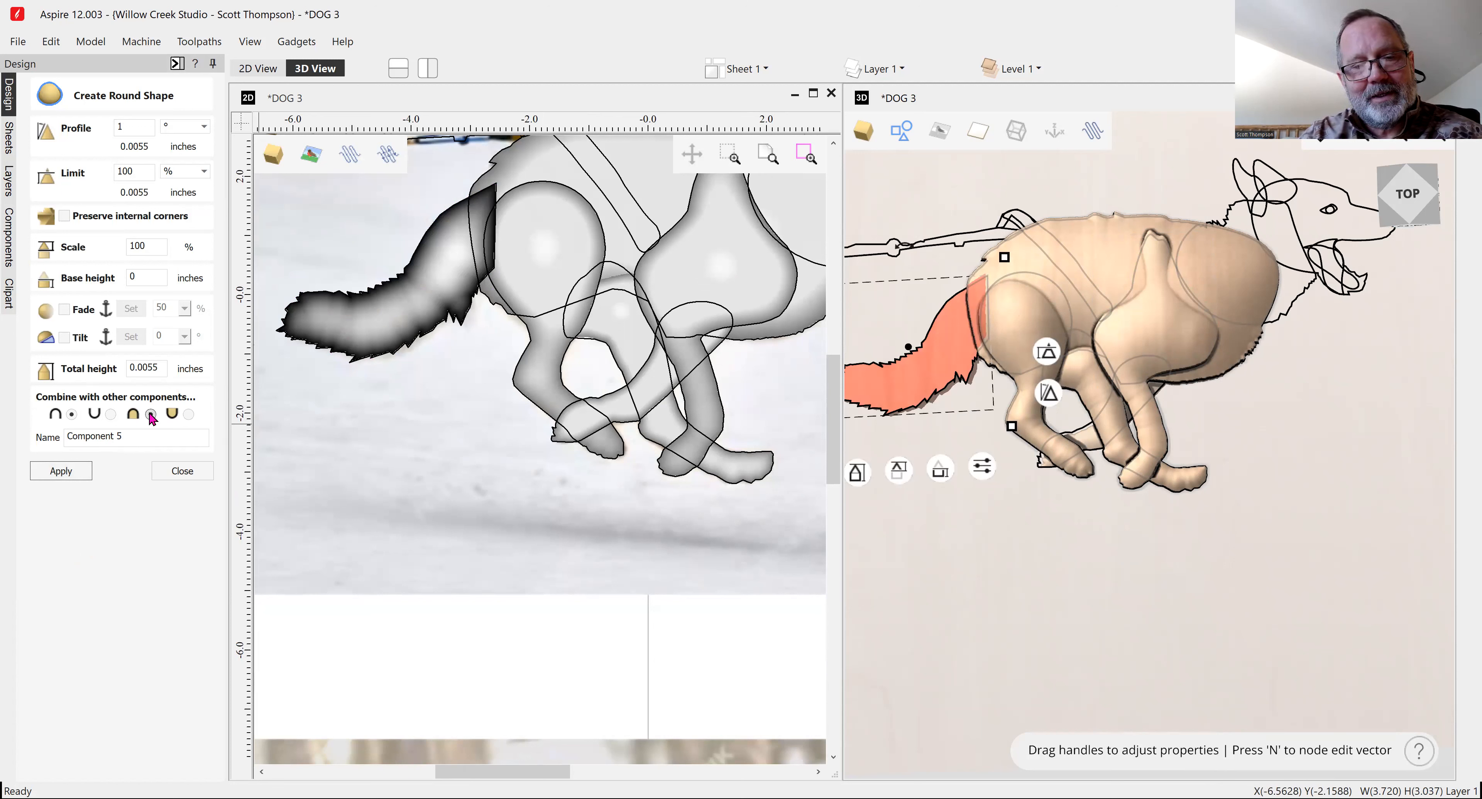
pyautogui.moveTo(938, 474)
pyautogui.moveTo(937, 478); pyautogui.dragTo(897, 466)
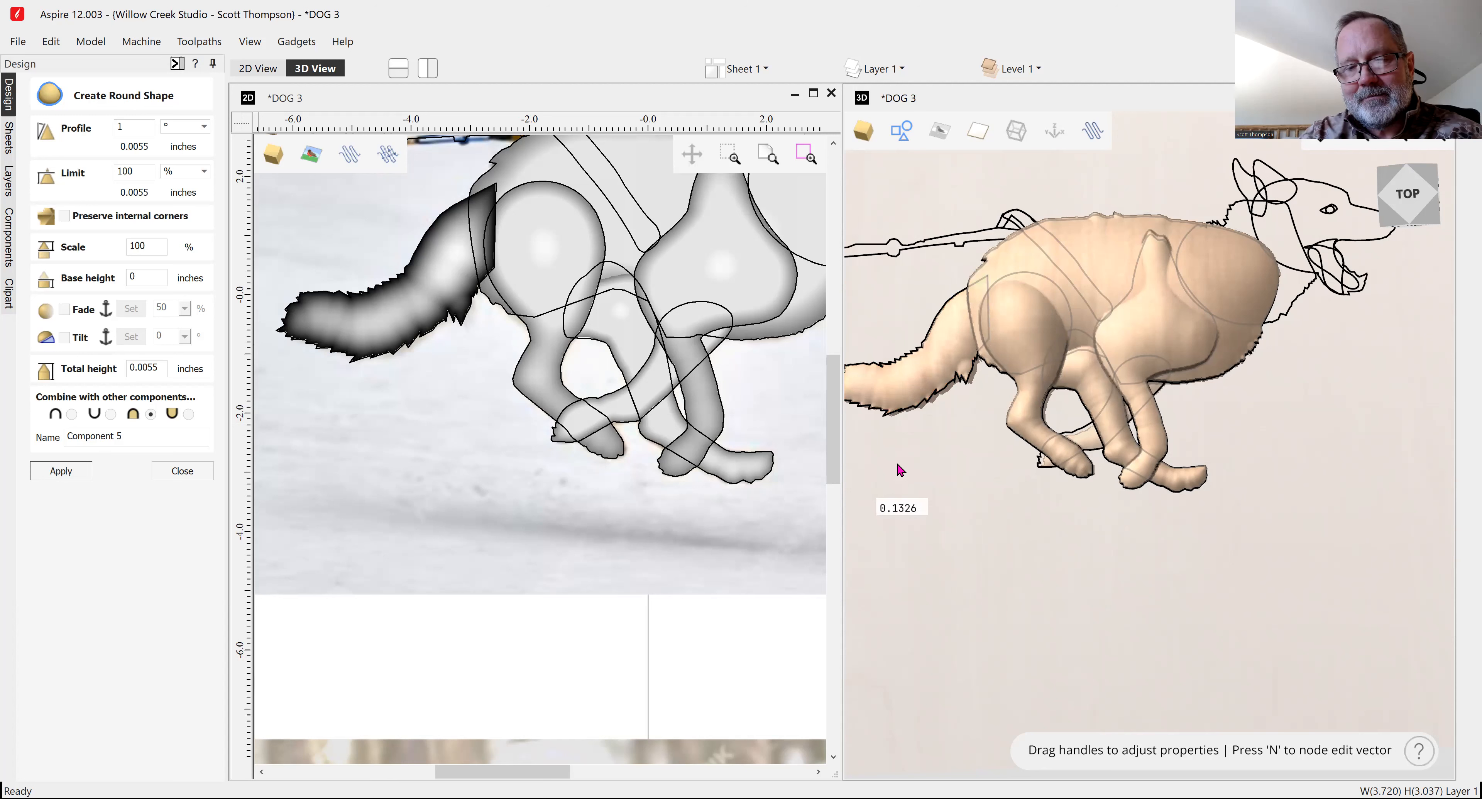
# Create a merged round shape with a 1° profile from the neck outline and set its dome height to 0.46 inches.
pyautogui.click(1288, 314)
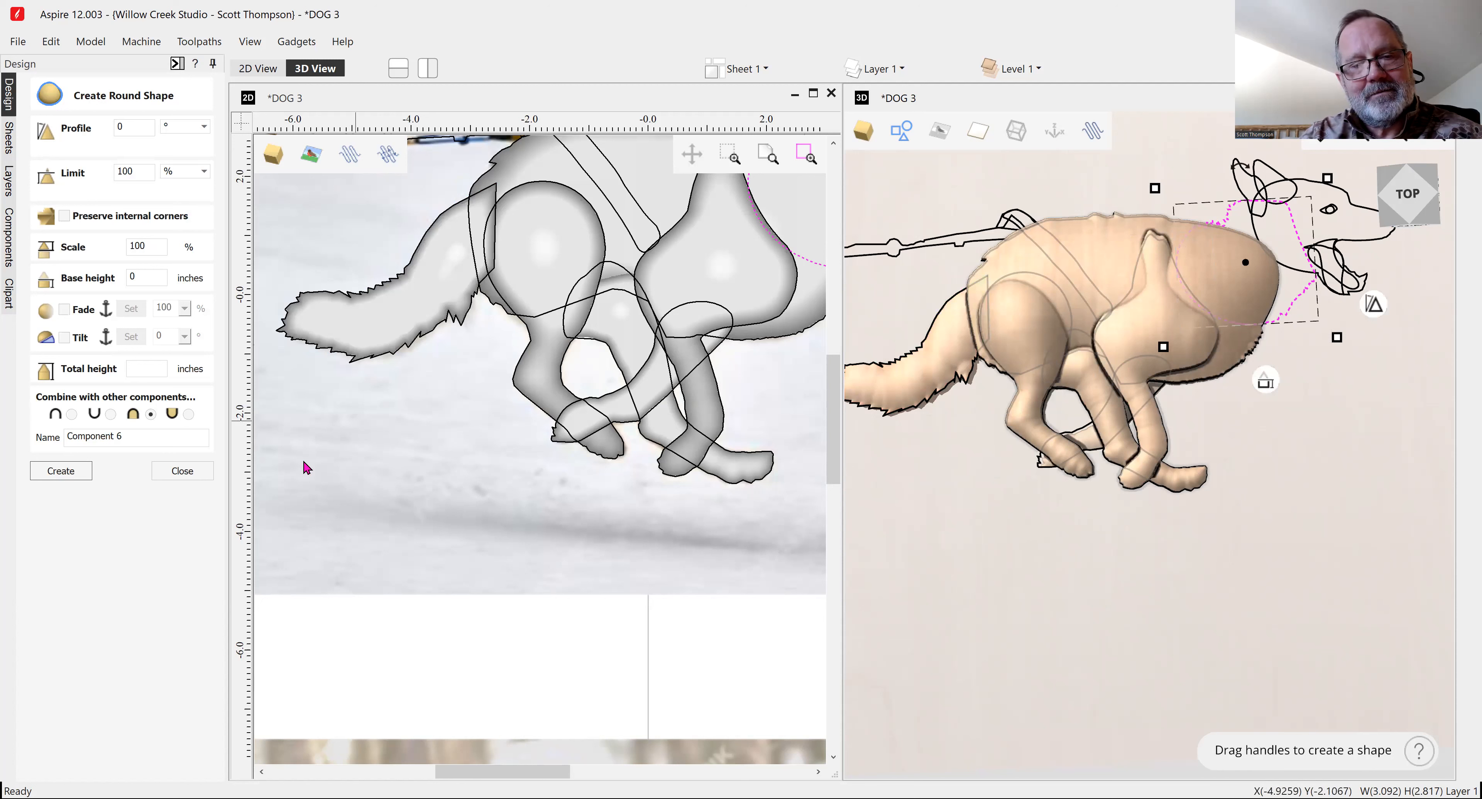
pyautogui.click(60, 470)
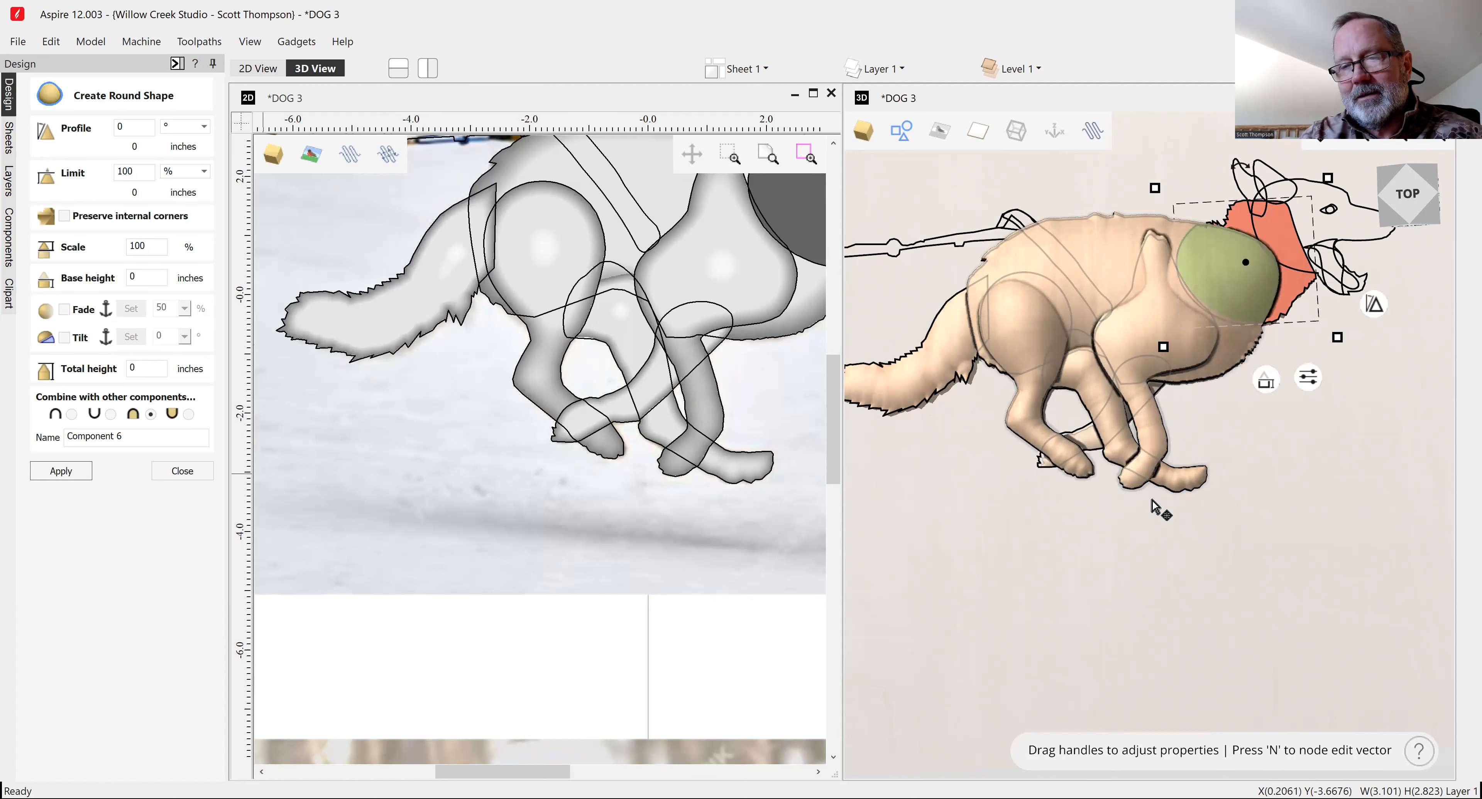
pyautogui.moveTo(1273, 391)
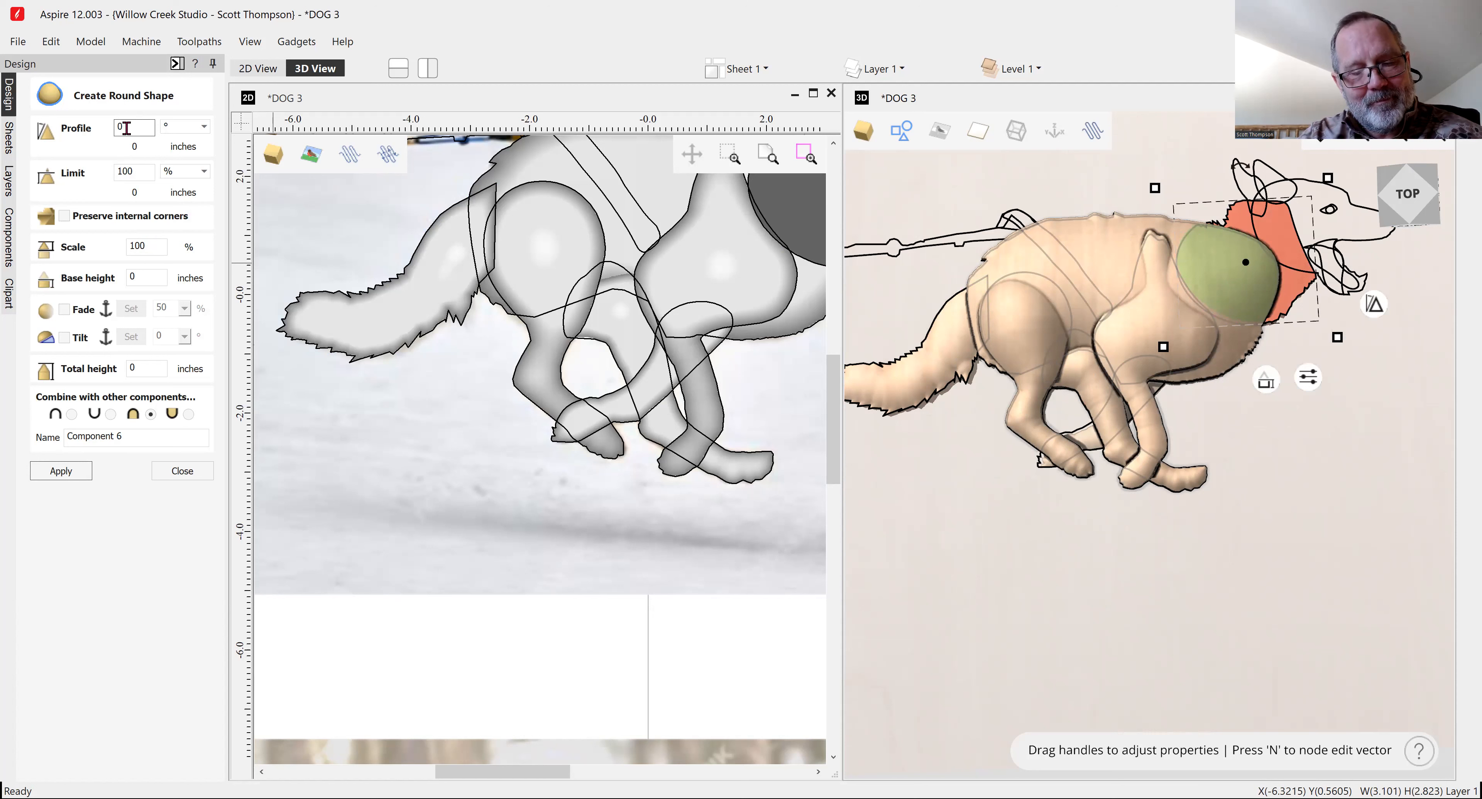
pyautogui.click(78, 471)
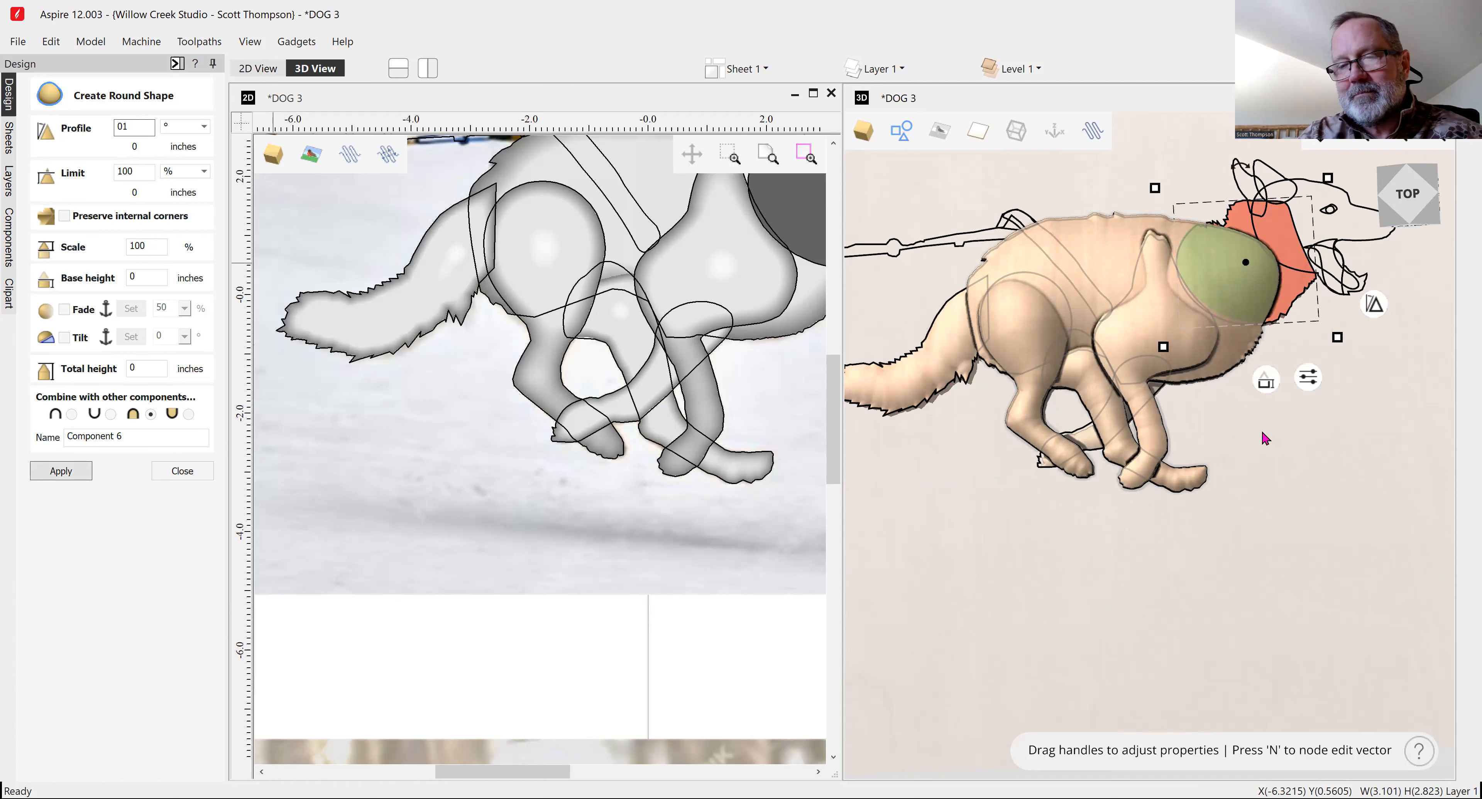
pyautogui.moveTo(1225, 381)
pyautogui.moveTo(1224, 381); pyautogui.dragTo(1229, 360)
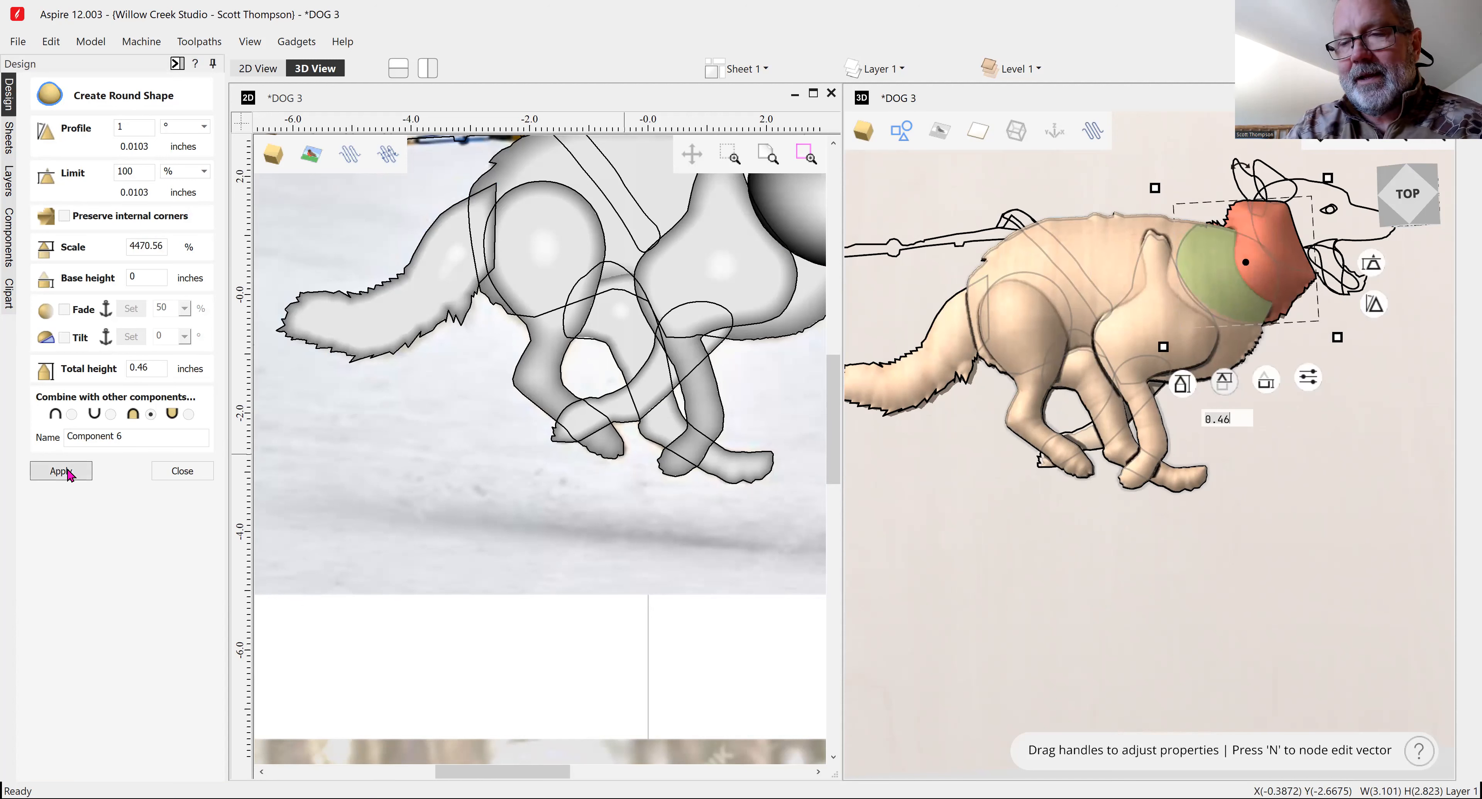
pyautogui.click(61, 471)
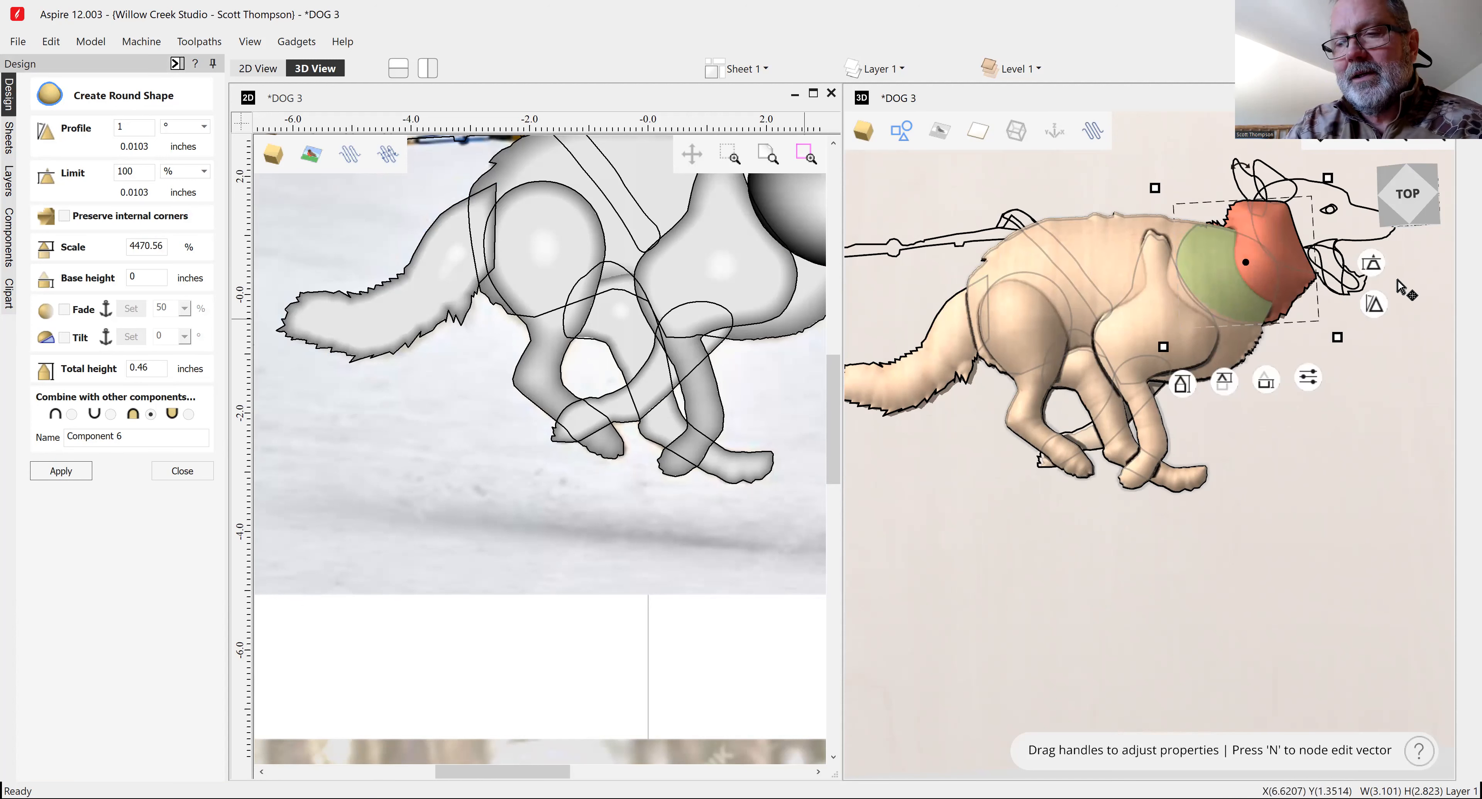
pyautogui.moveTo(1379, 265)
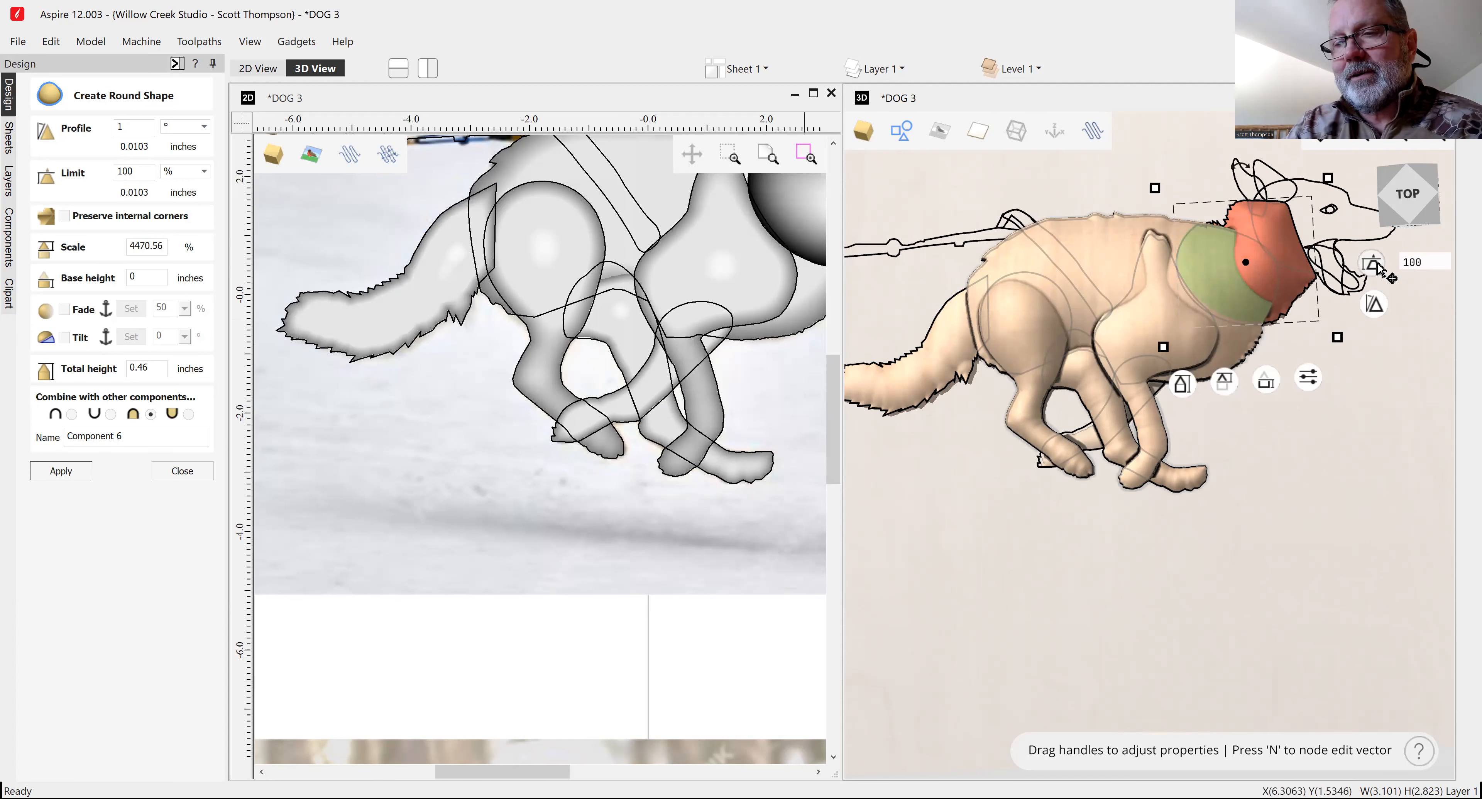
# Create a merged round head shape with a 1° profile, a dome height of about 0.174 inches and a base height of about 0.217 inches.
pyautogui.click(1365, 240)
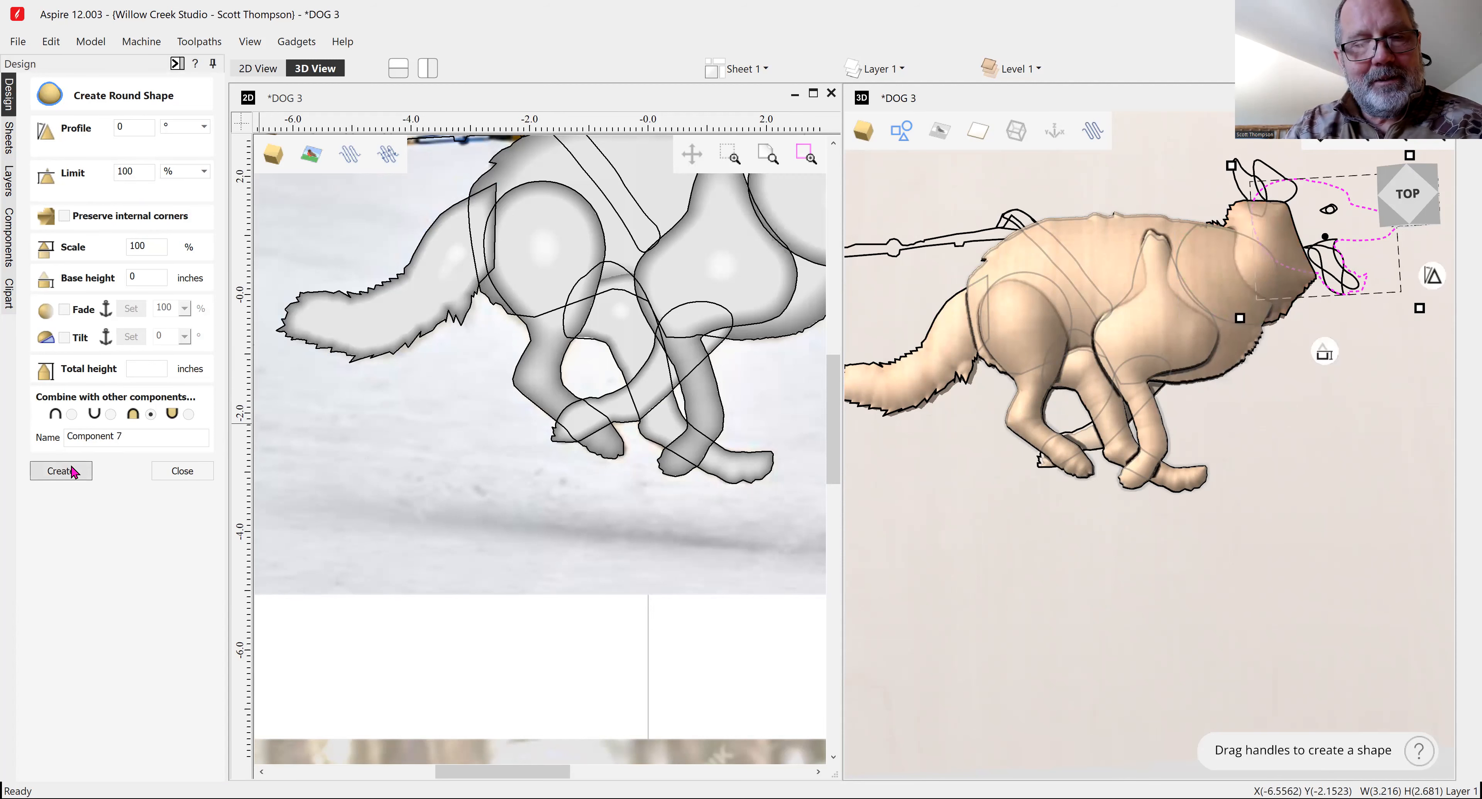
pyautogui.click(58, 470)
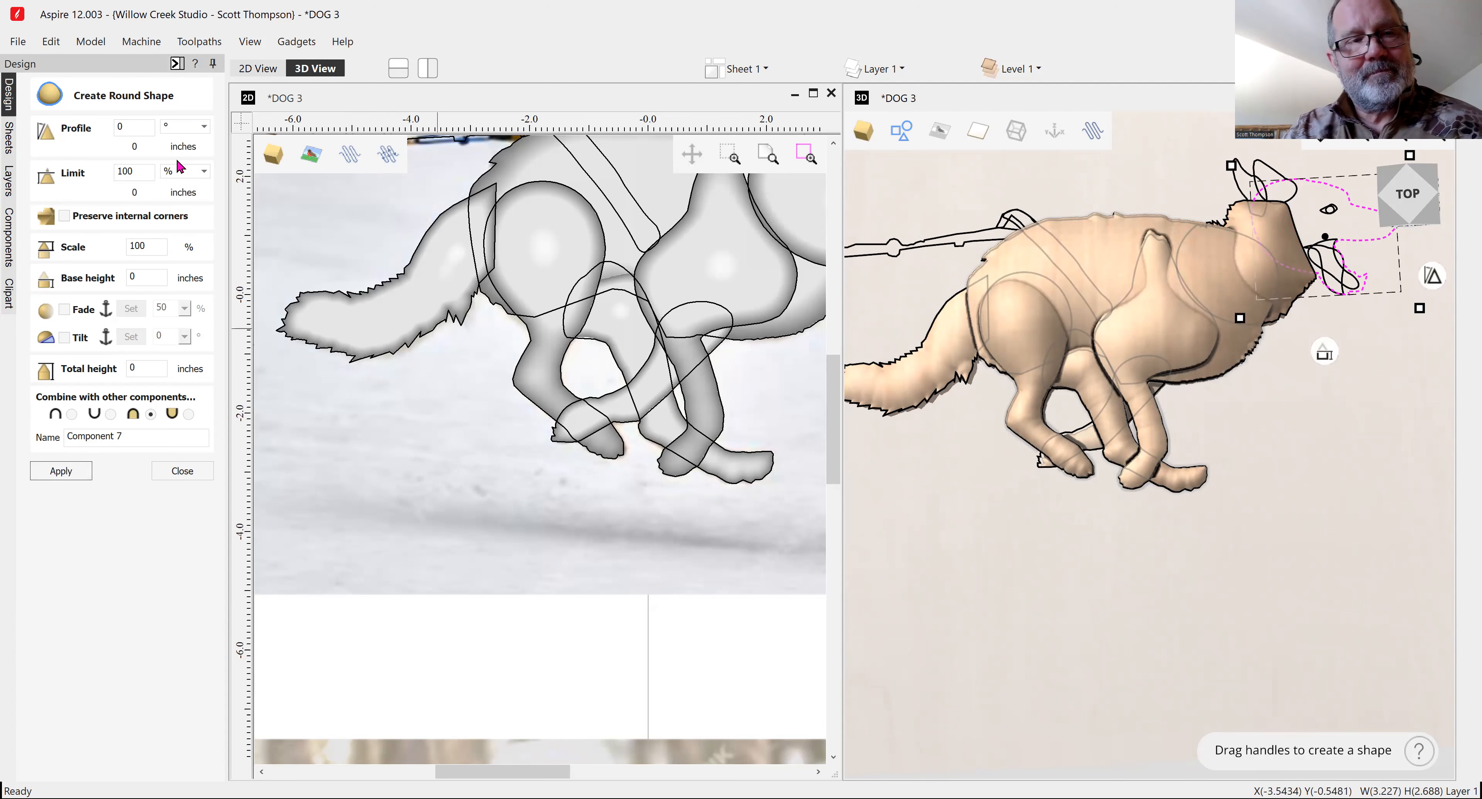
pyautogui.moveTo(140, 121); pyautogui.dragTo(101, 124)
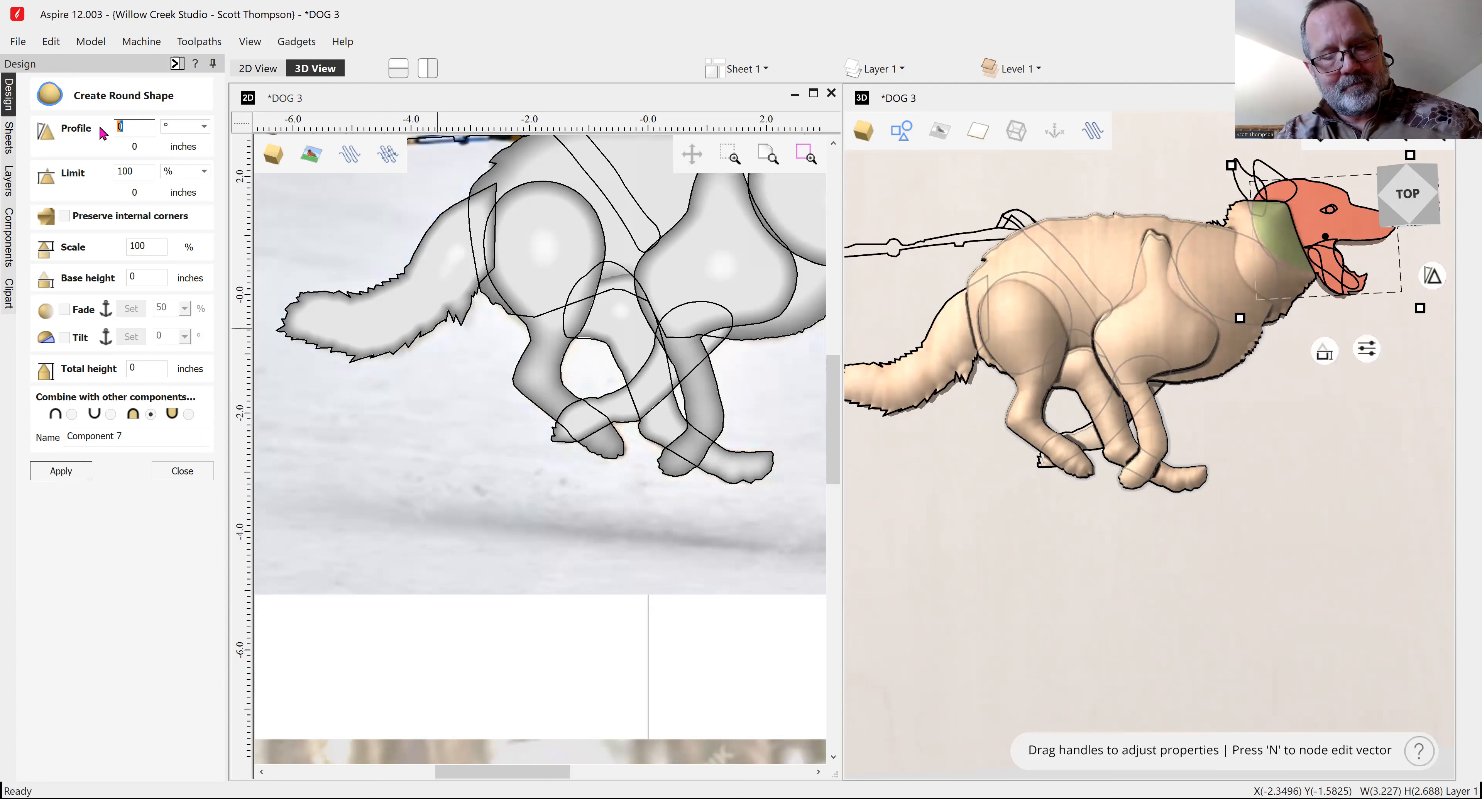
pyautogui.write('1')
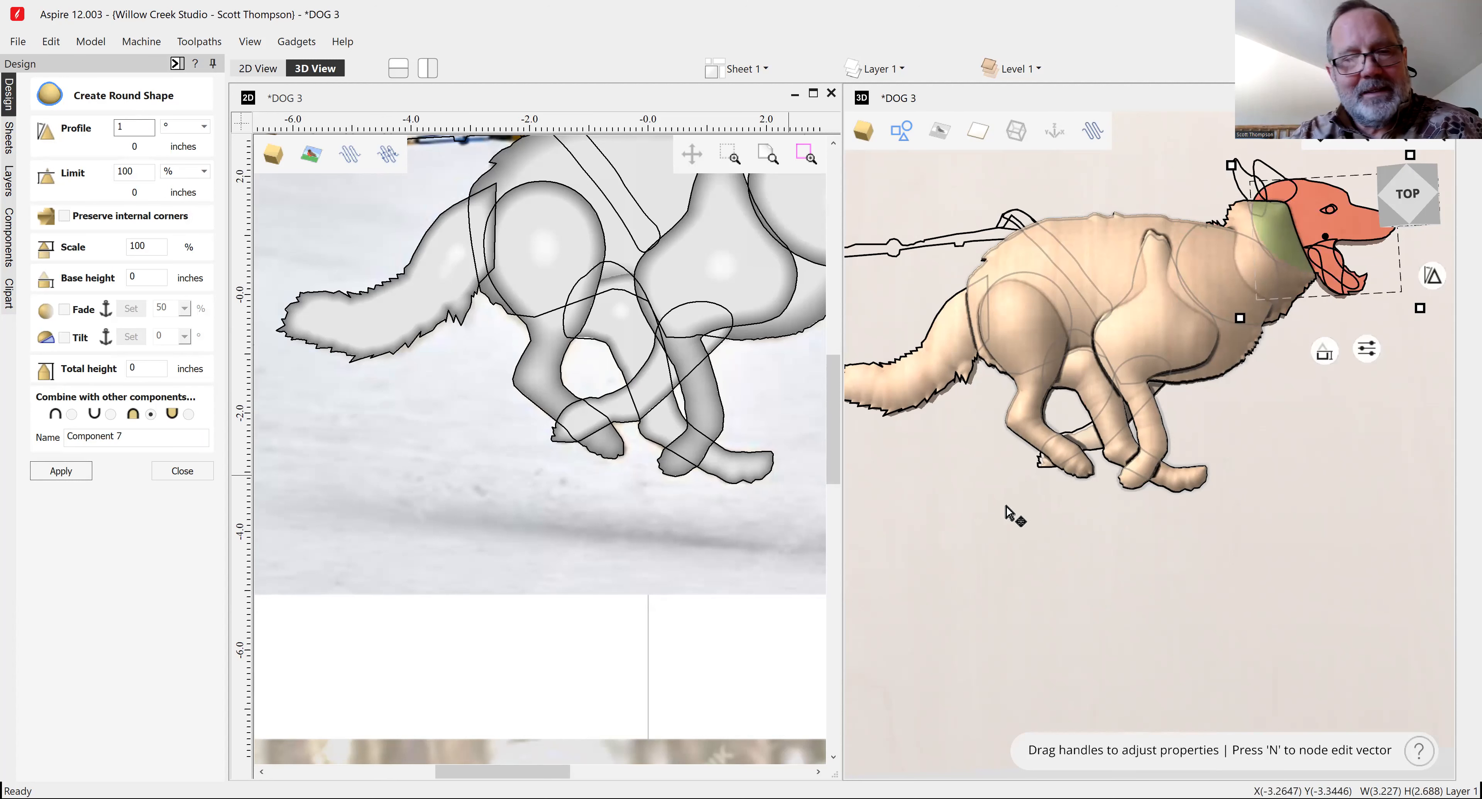
pyautogui.click(64, 471)
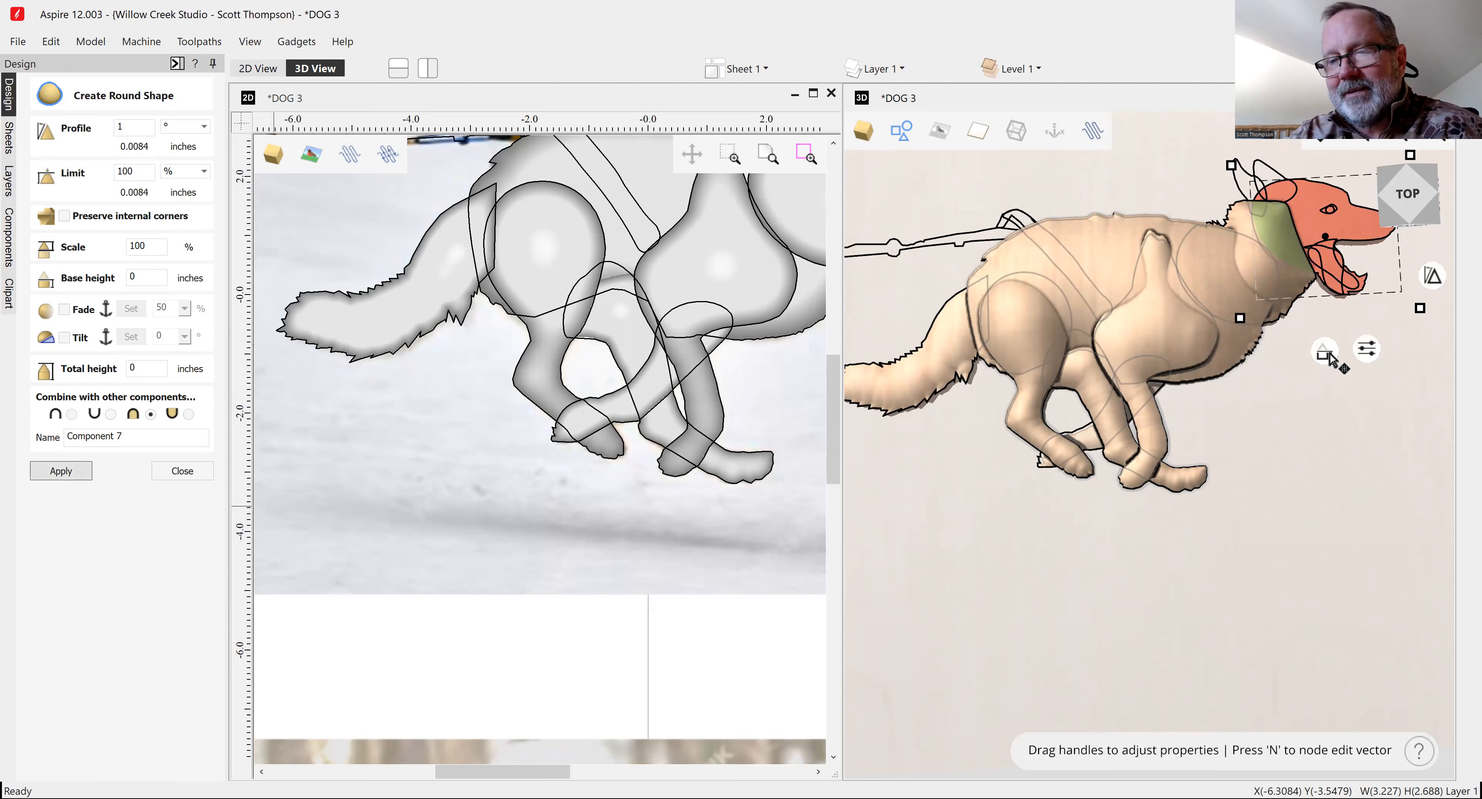
pyautogui.moveTo(1284, 356); pyautogui.dragTo(1281, 342)
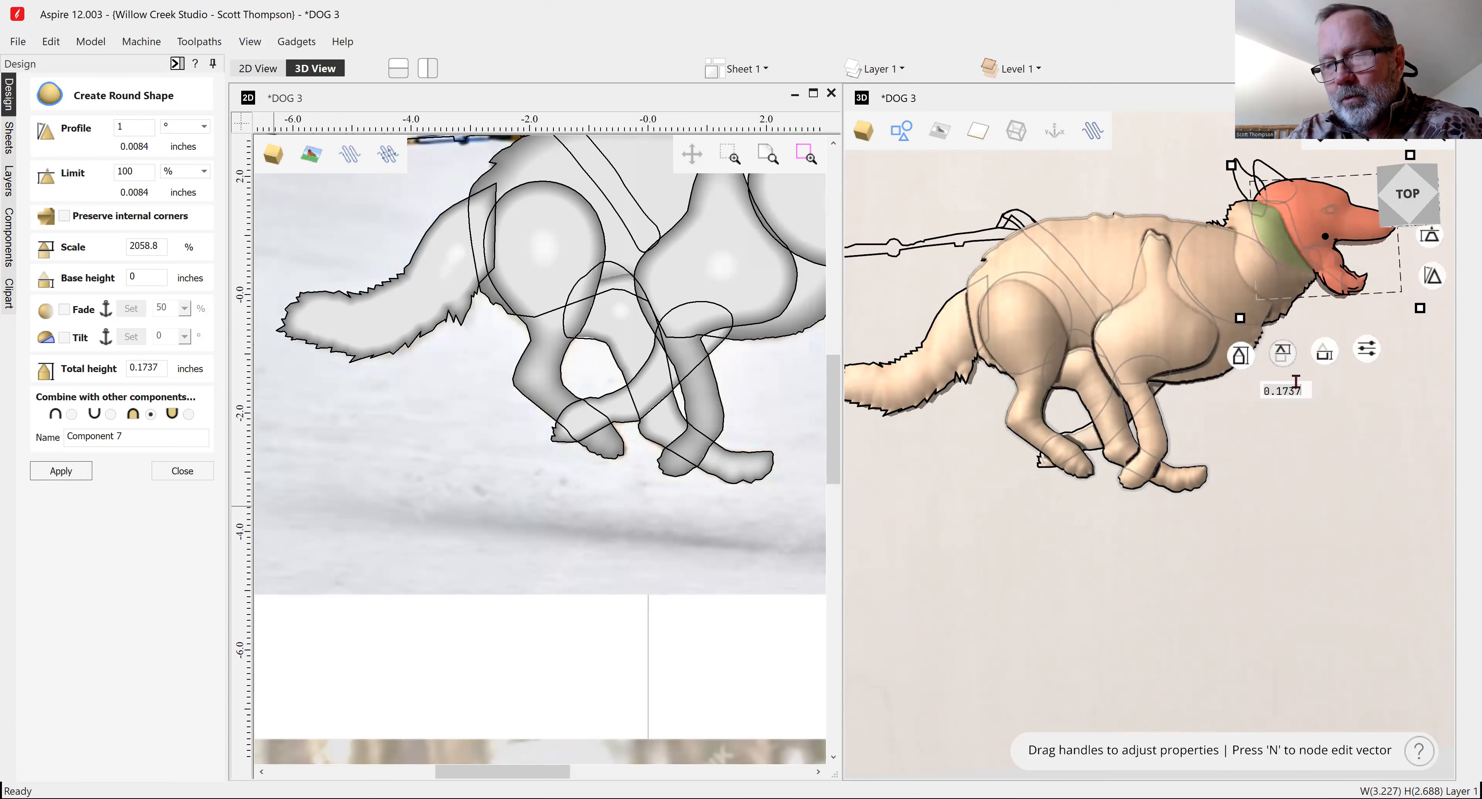
pyautogui.moveTo(1324, 366); pyautogui.dragTo(1323, 351)
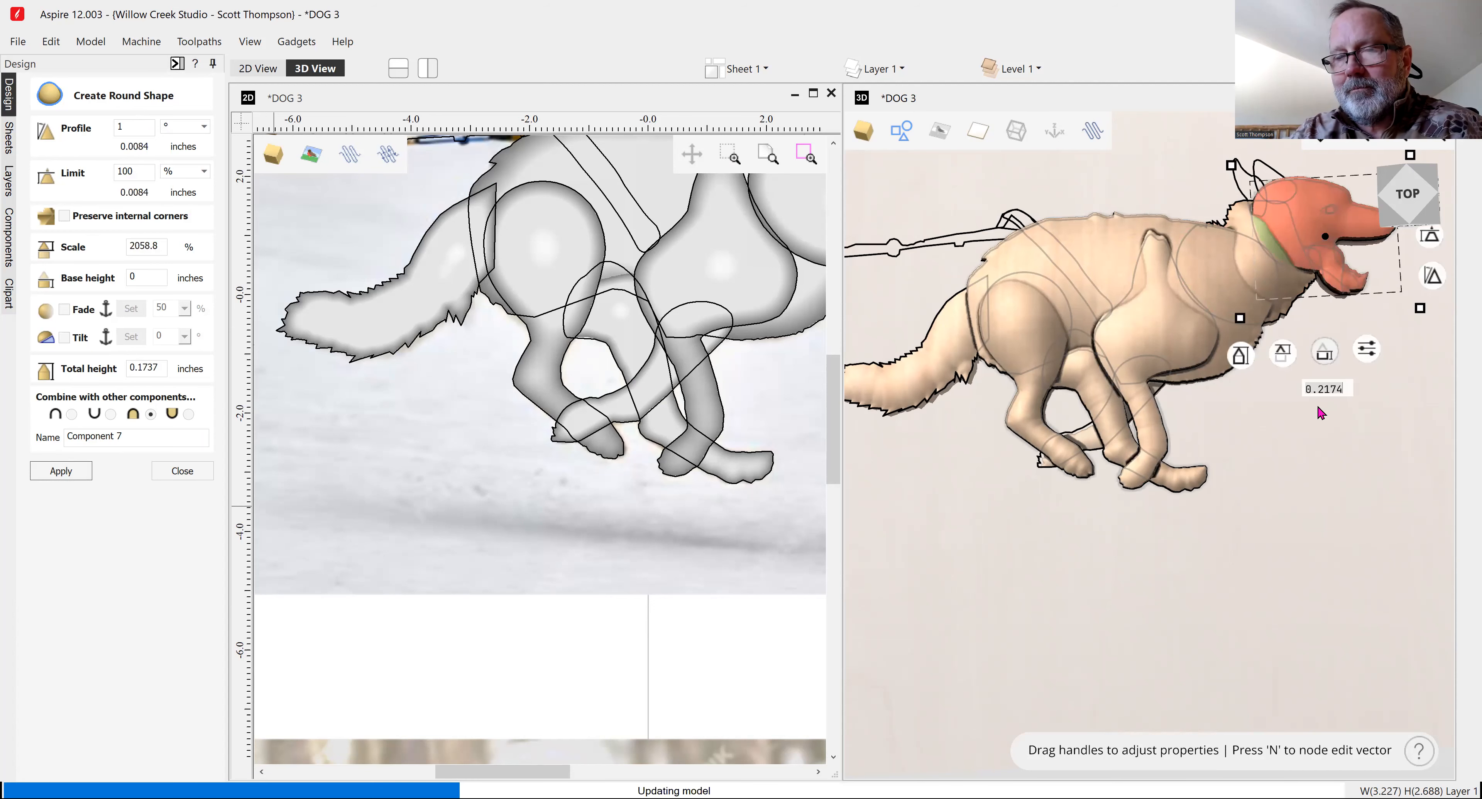
# Create a merged round shape with a 1° profile from the far ear outline and raise its dome height to about 0.107 inches.
pyautogui.click(1274, 172)
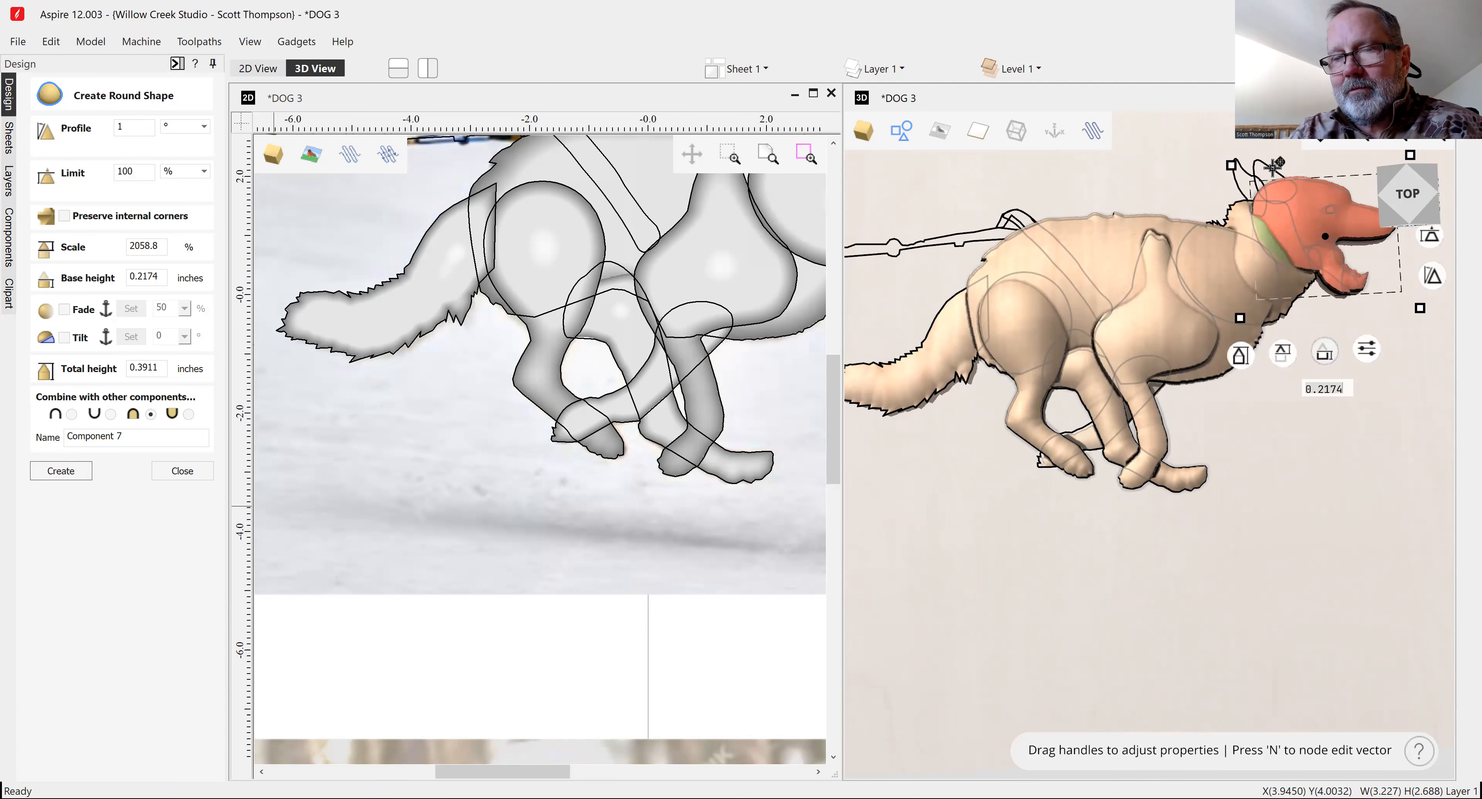
pyautogui.doubleClick(125, 129)
pyautogui.write('1')
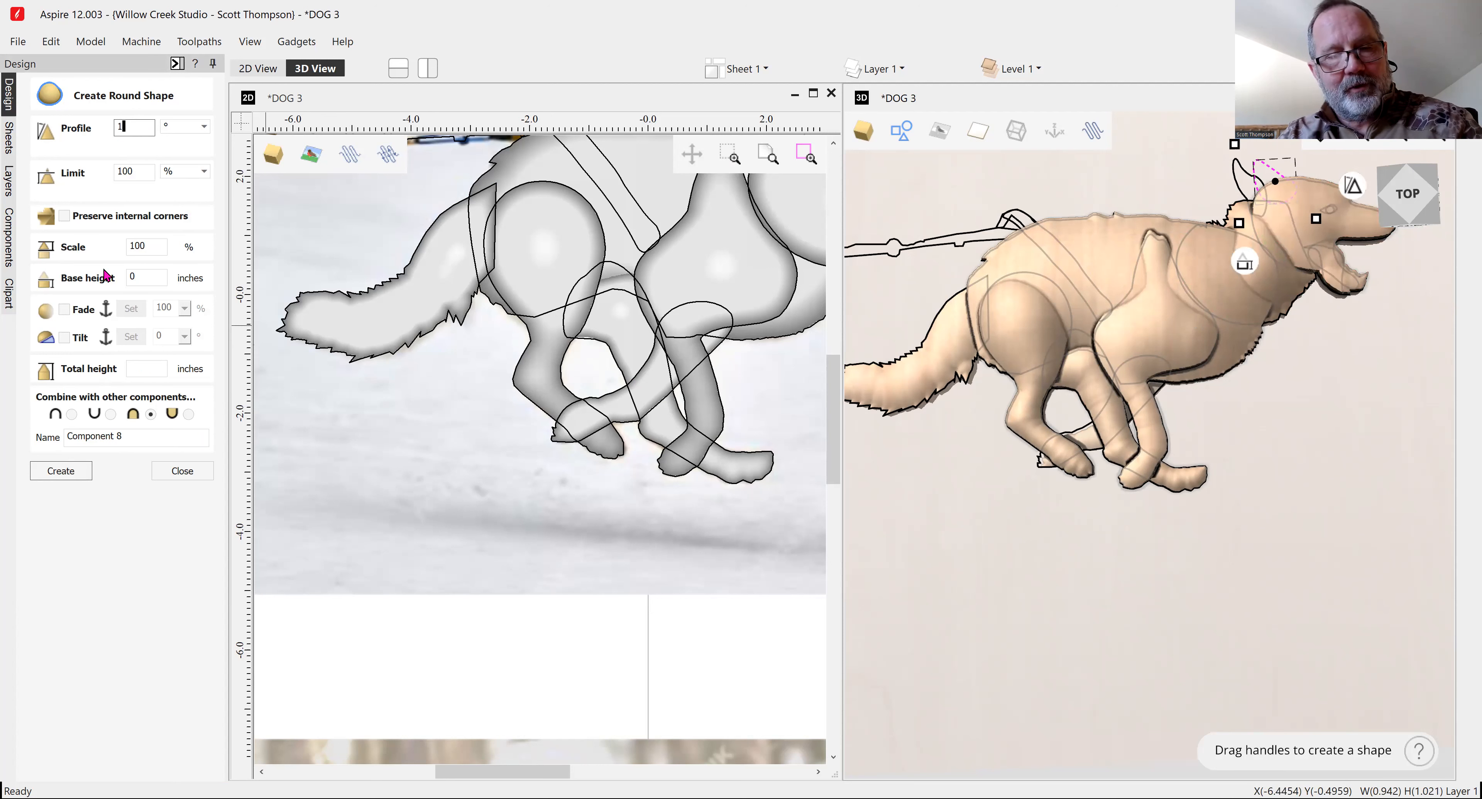
pyautogui.click(48, 471)
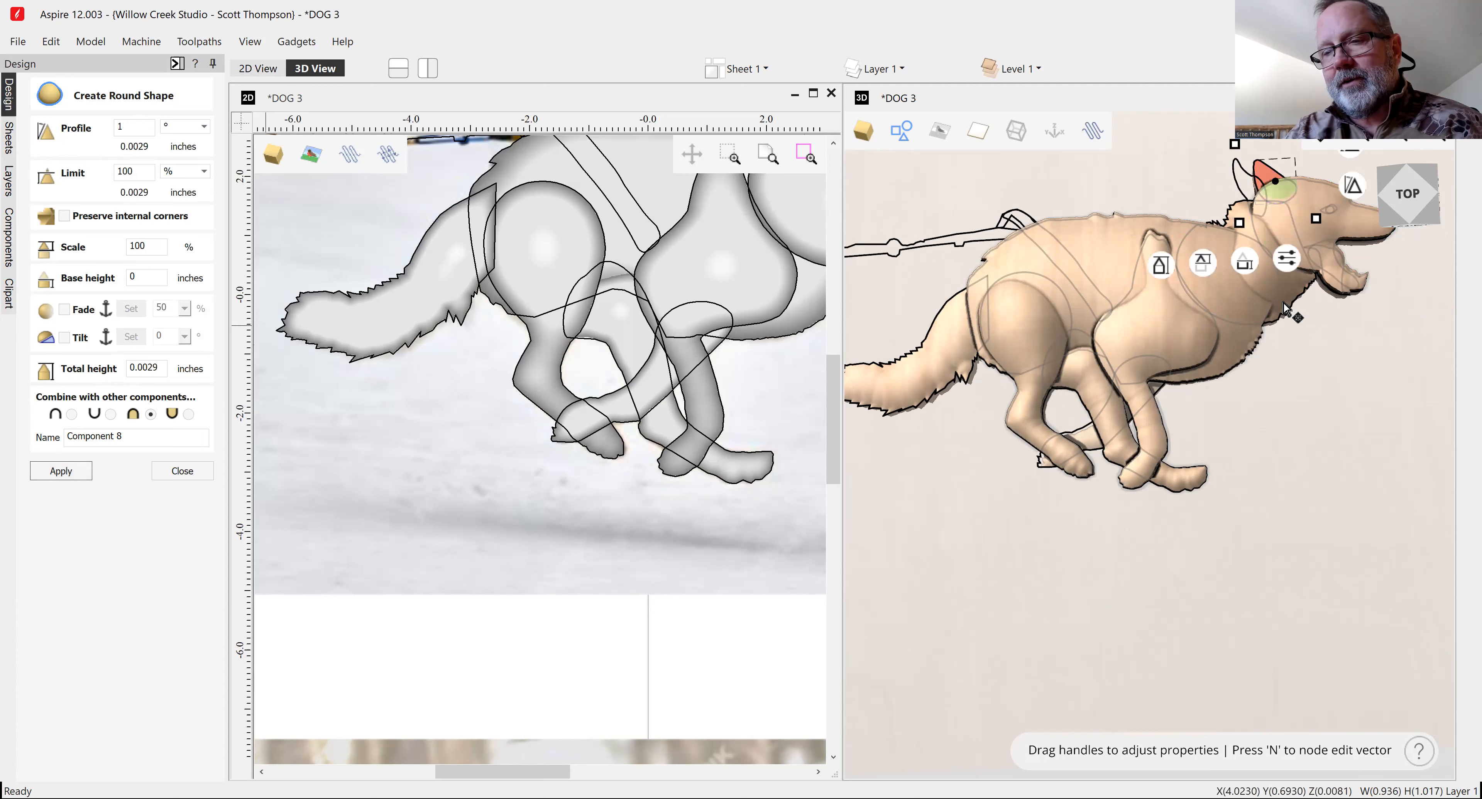
pyautogui.moveTo(1205, 266)
pyautogui.moveTo(1205, 266); pyautogui.dragTo(1207, 262)
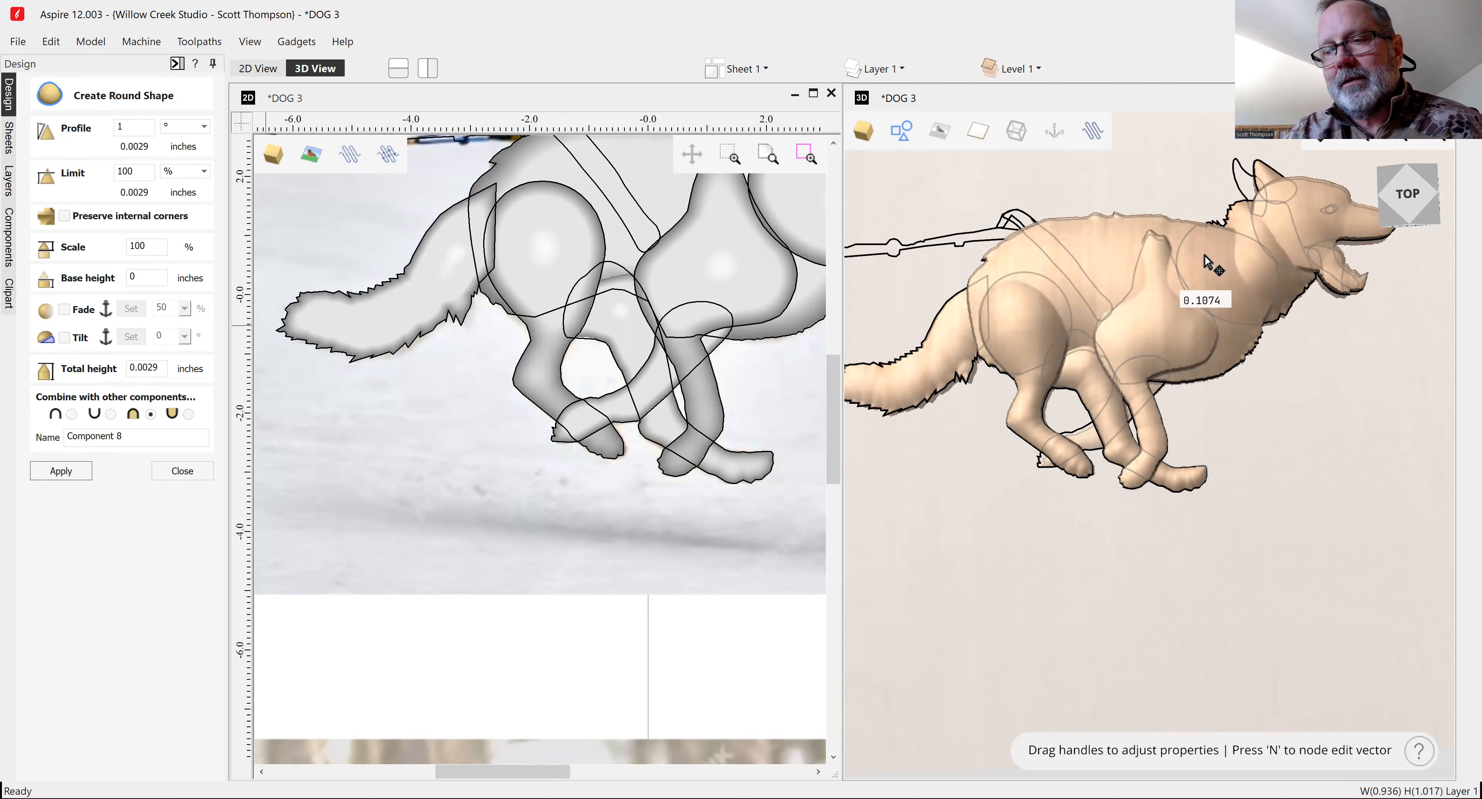
# Create a merged round near-ear shape with a 1° profile, about 0.159 inches dome and 0.26 inches base height, and close the shape tool.
pyautogui.click(1237, 182)
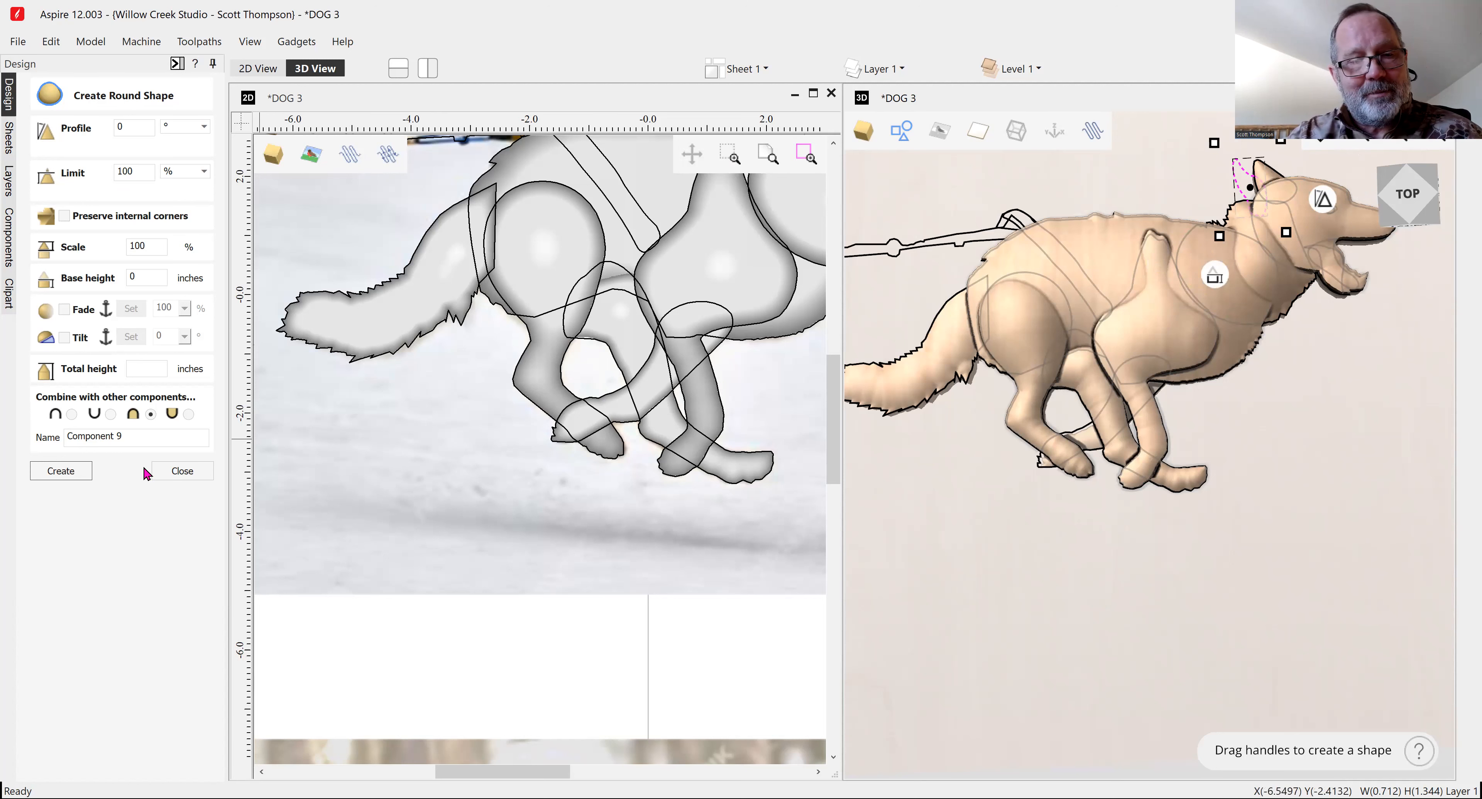
pyautogui.click(123, 128)
pyautogui.moveTo(123, 128); pyautogui.dragTo(147, 131)
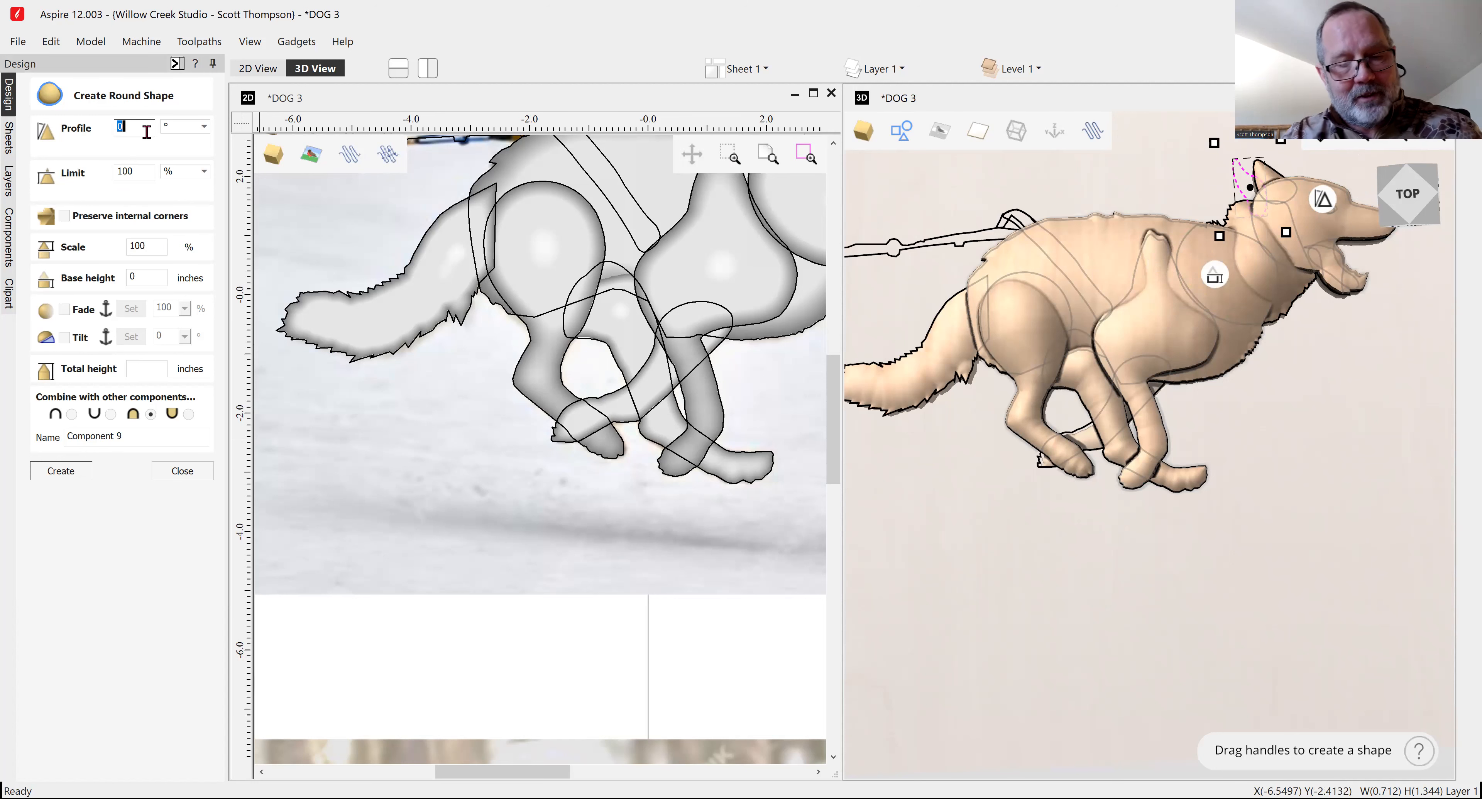
pyautogui.click(61, 473)
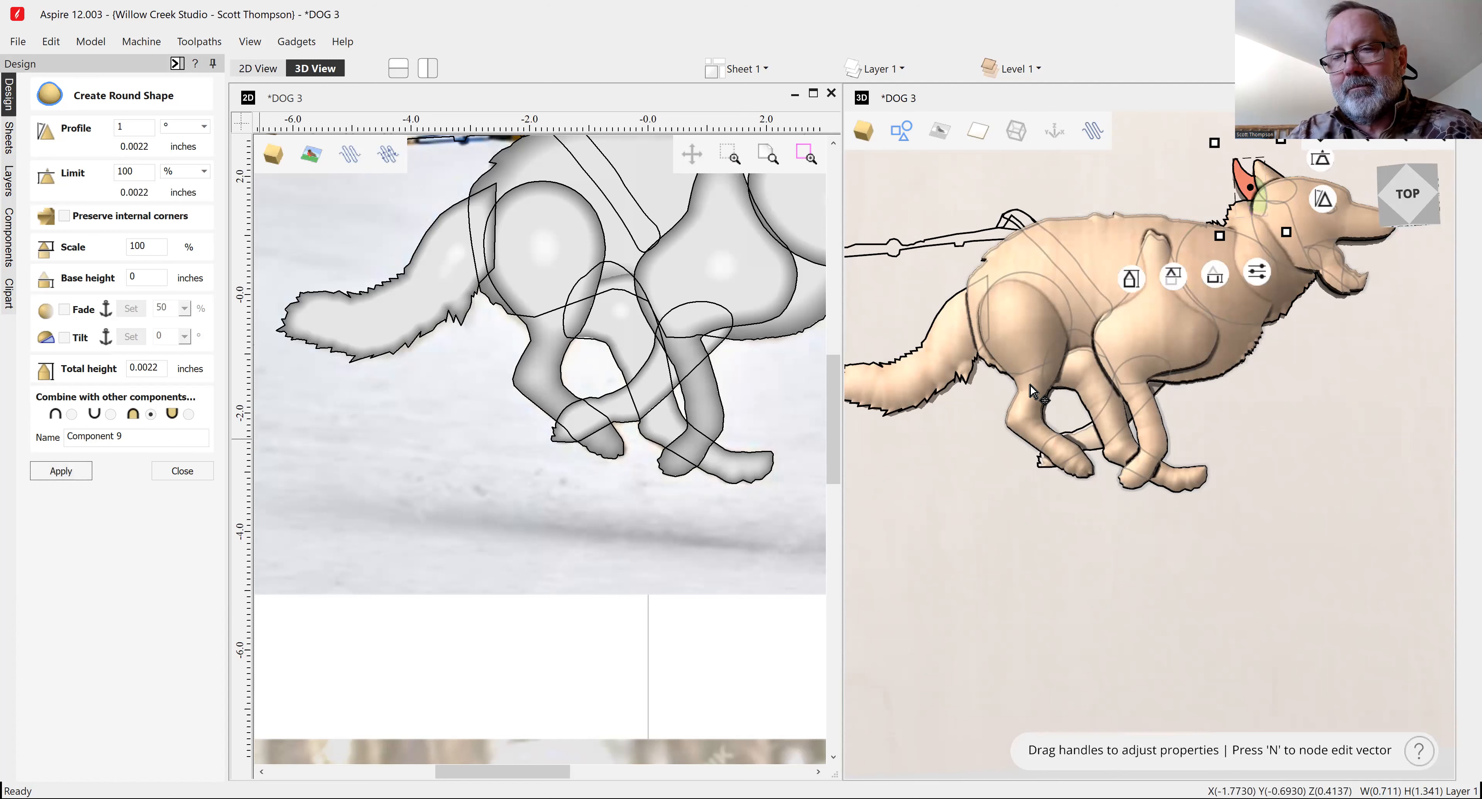
pyautogui.moveTo(1174, 275); pyautogui.dragTo(1173, 266)
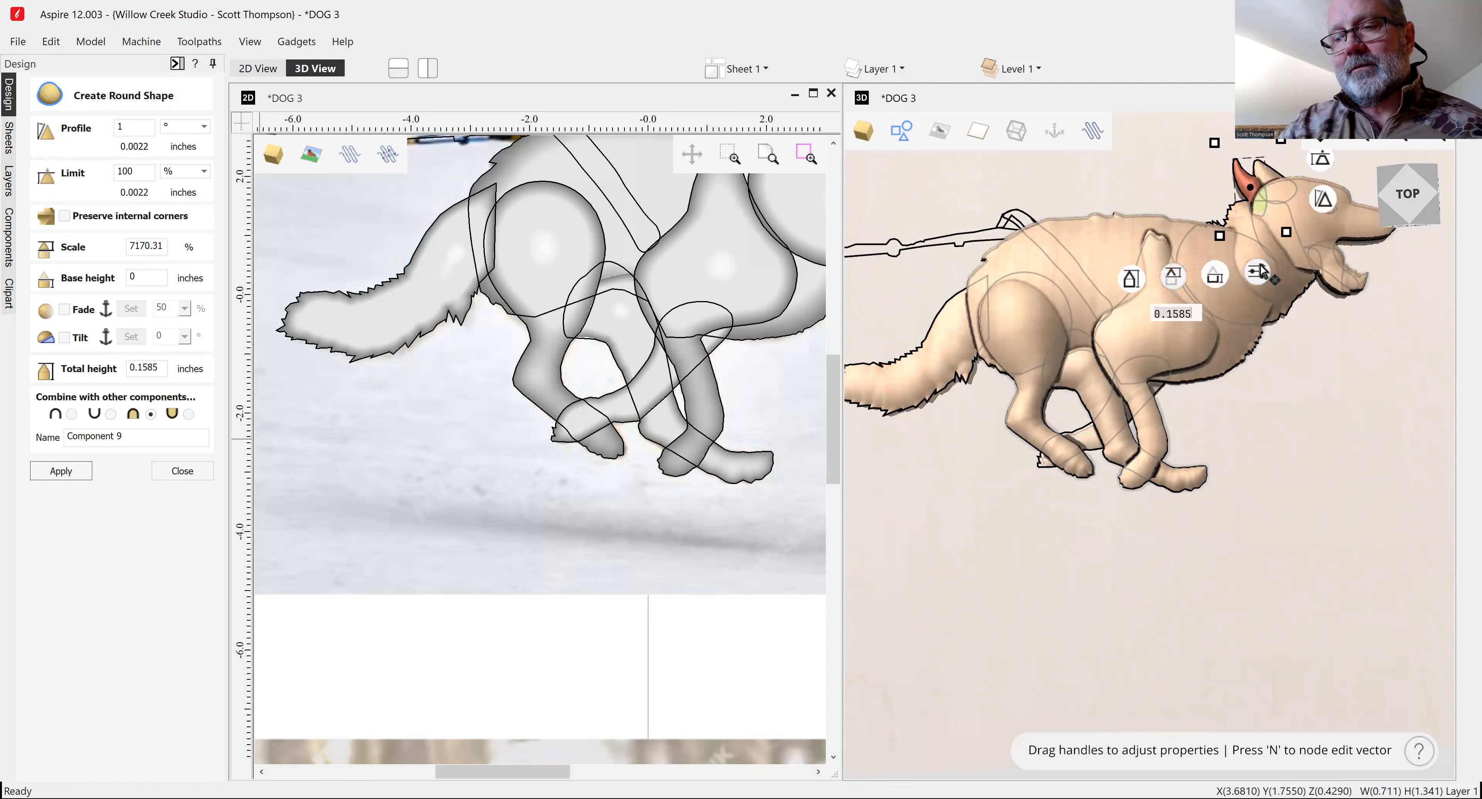
pyautogui.moveTo(1214, 271); pyautogui.dragTo(1213, 262)
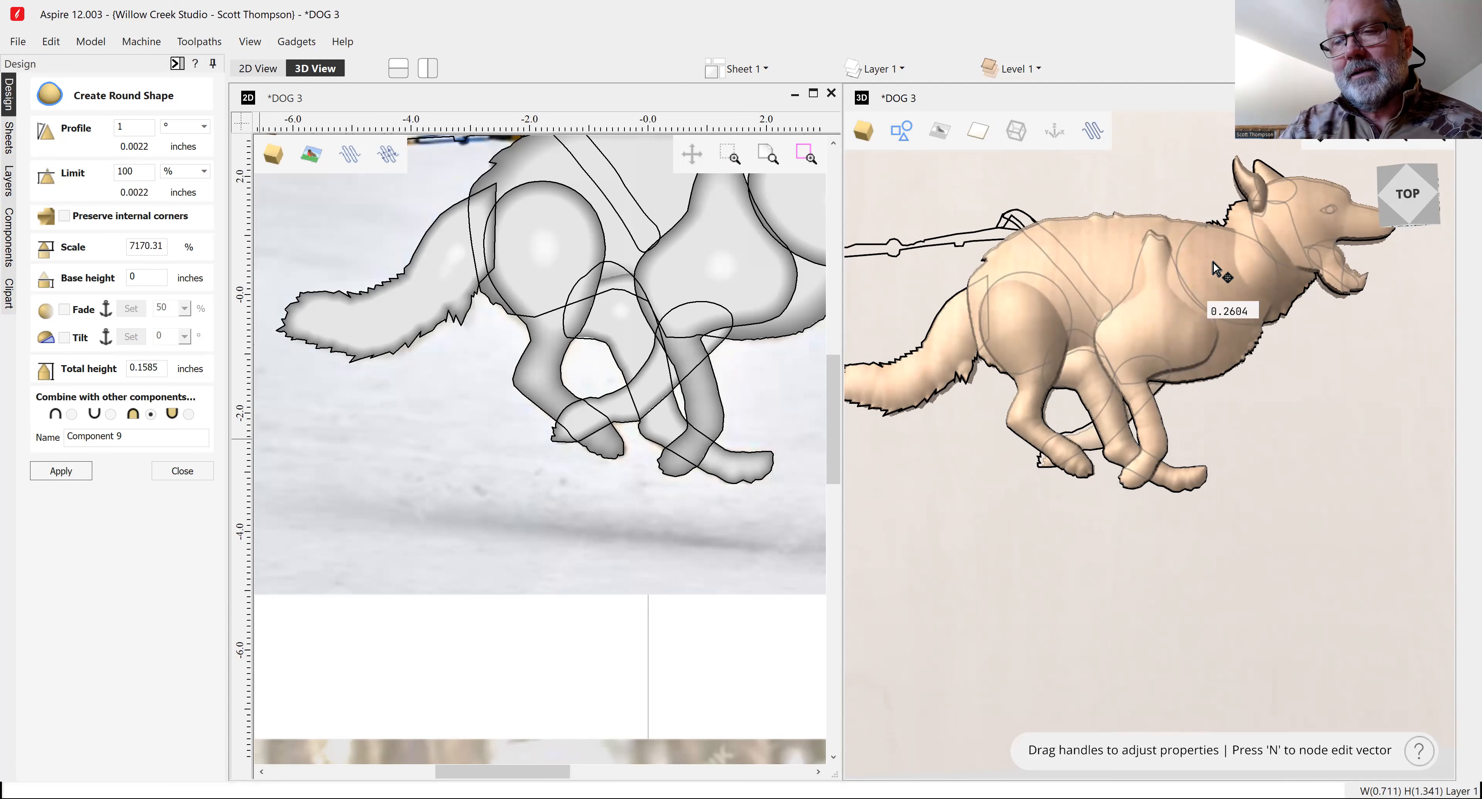
pyautogui.click(189, 477)
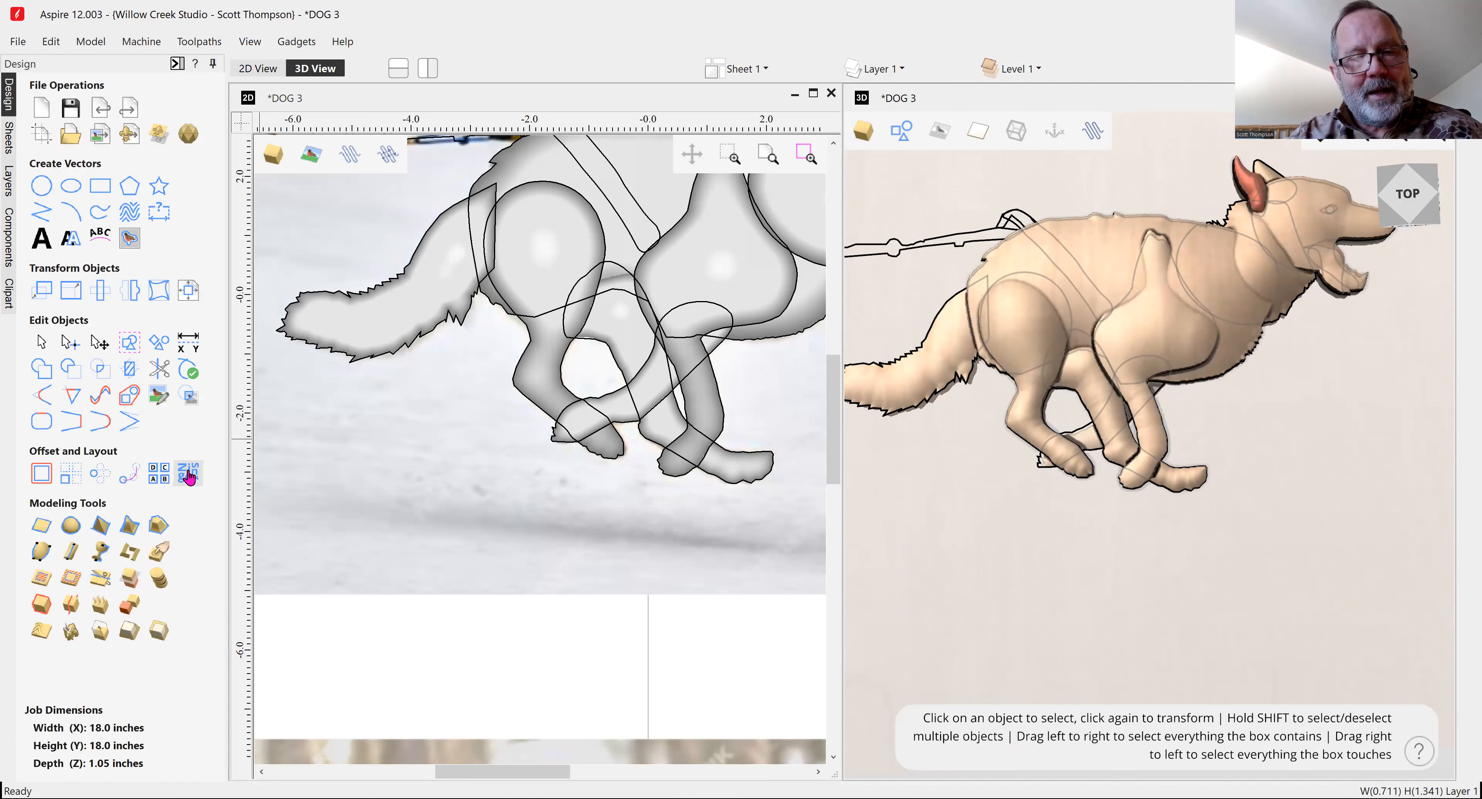
# Move the d3 skin component above all others in the component list, show it, and examine the textured head and ears.
pyautogui.click(9, 252)
pyautogui.moveTo(101, 278); pyautogui.dragTo(112, 126)
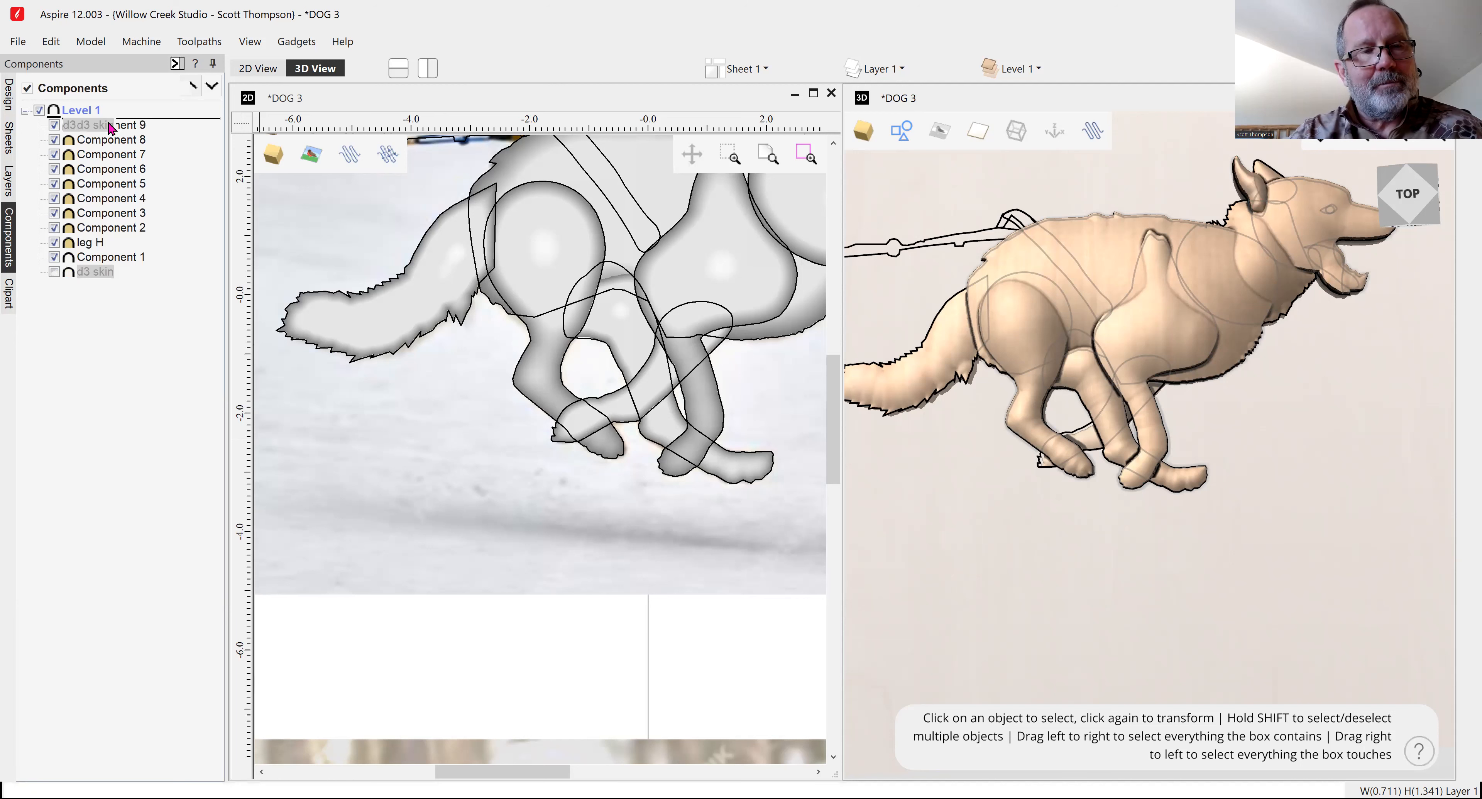
pyautogui.click(56, 126)
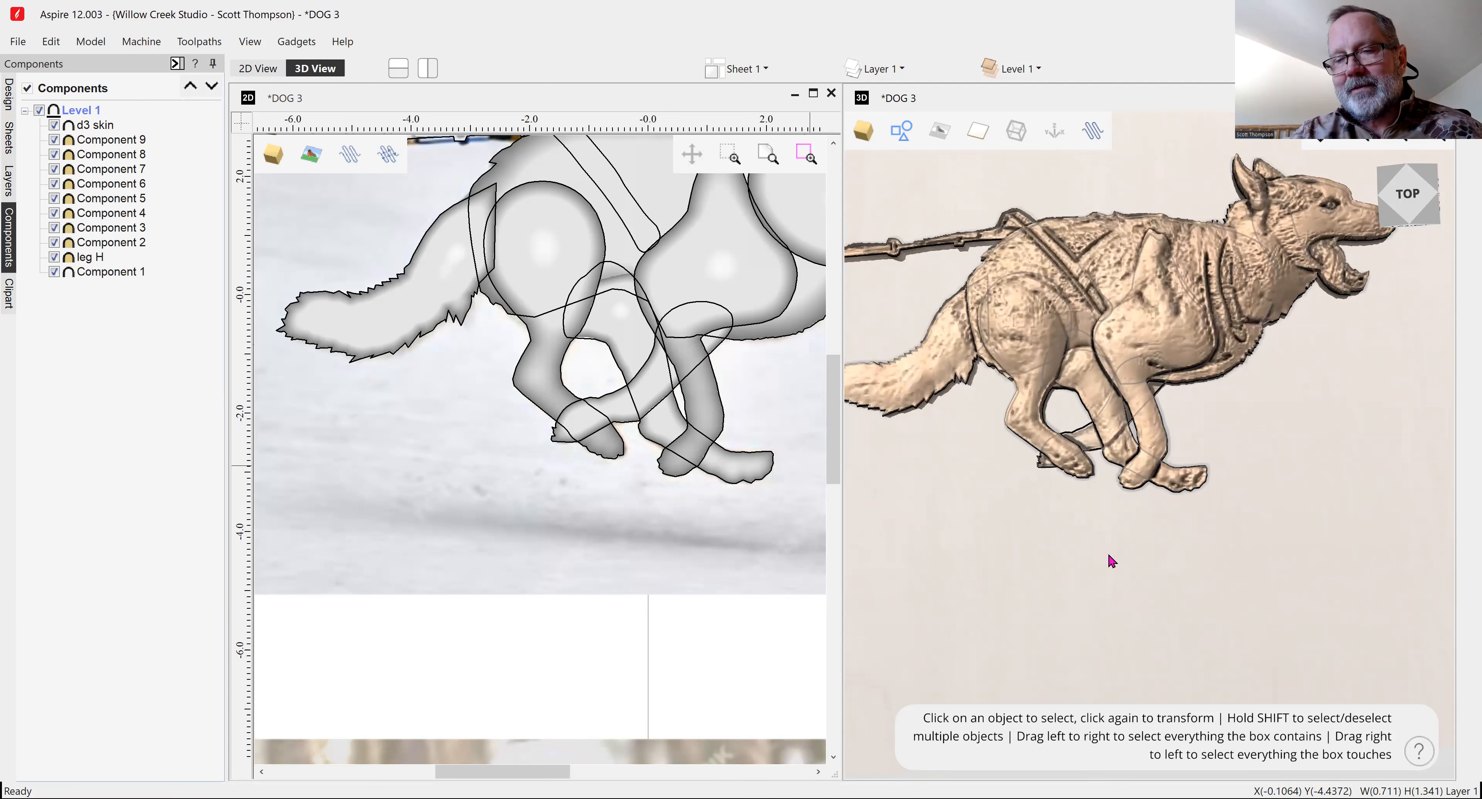
pyautogui.scroll(-4, 1150, 568)
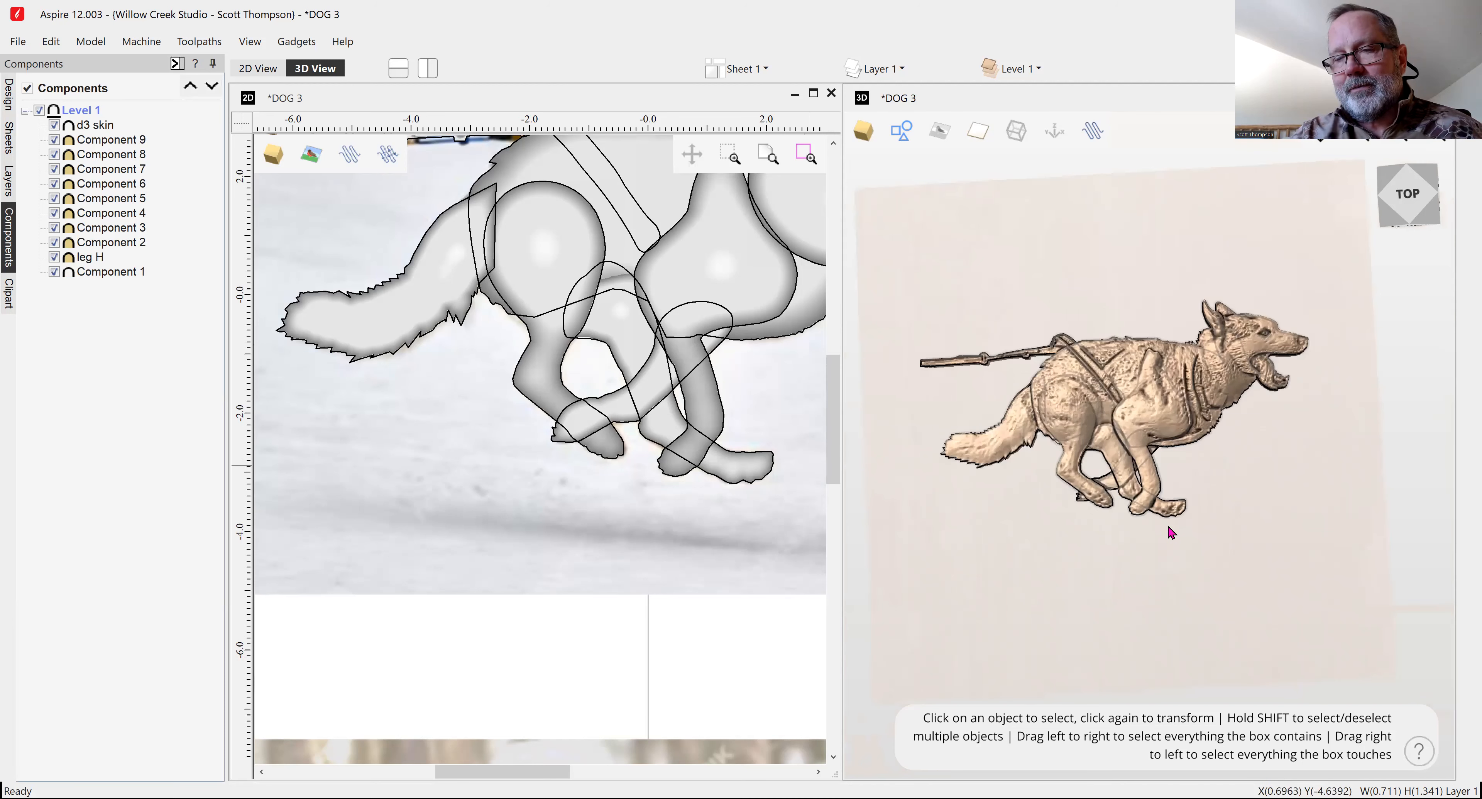
pyautogui.scroll(5, 1238, 311)
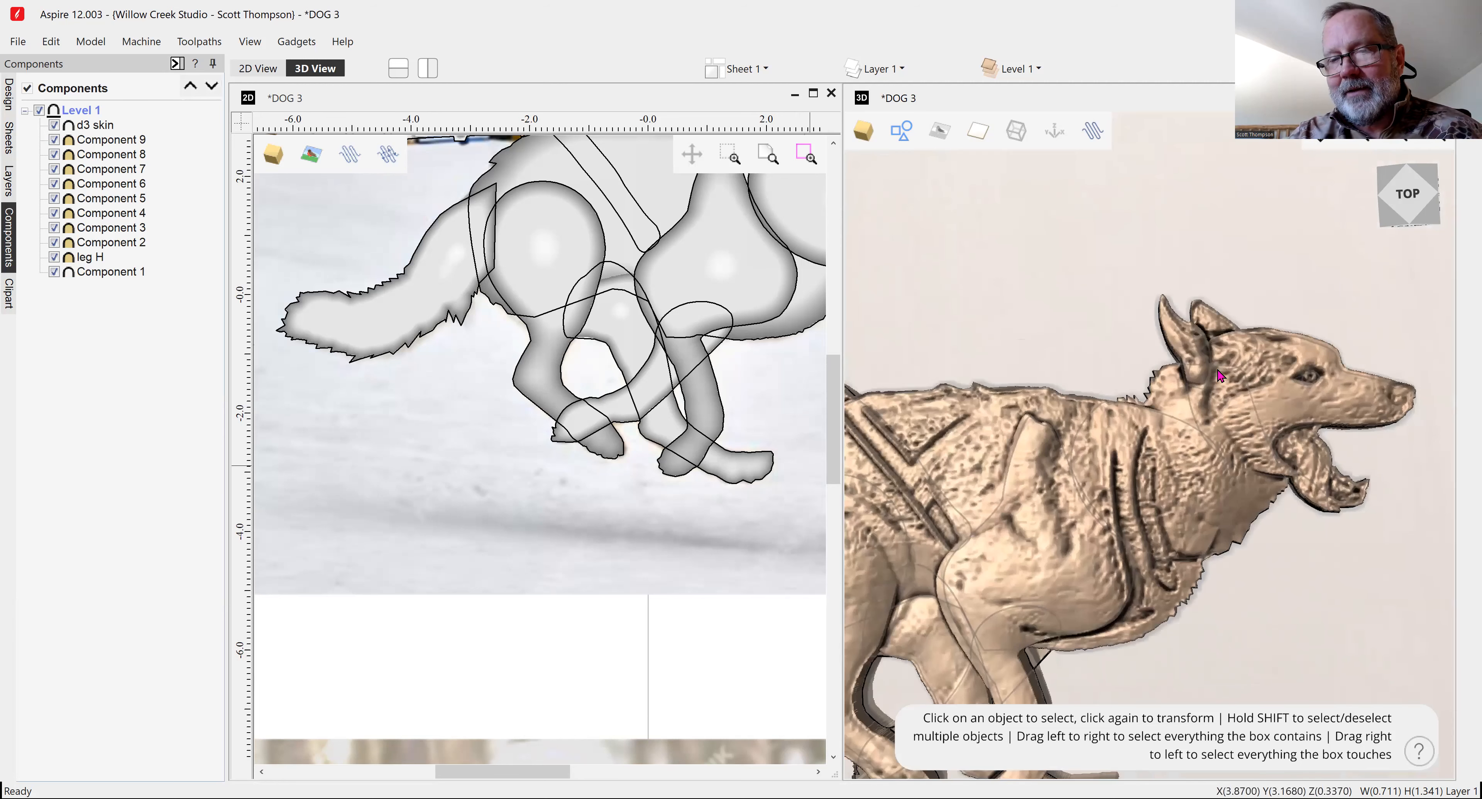
pyautogui.scroll(2, 1221, 377)
pyautogui.scroll(2, 1182, 400)
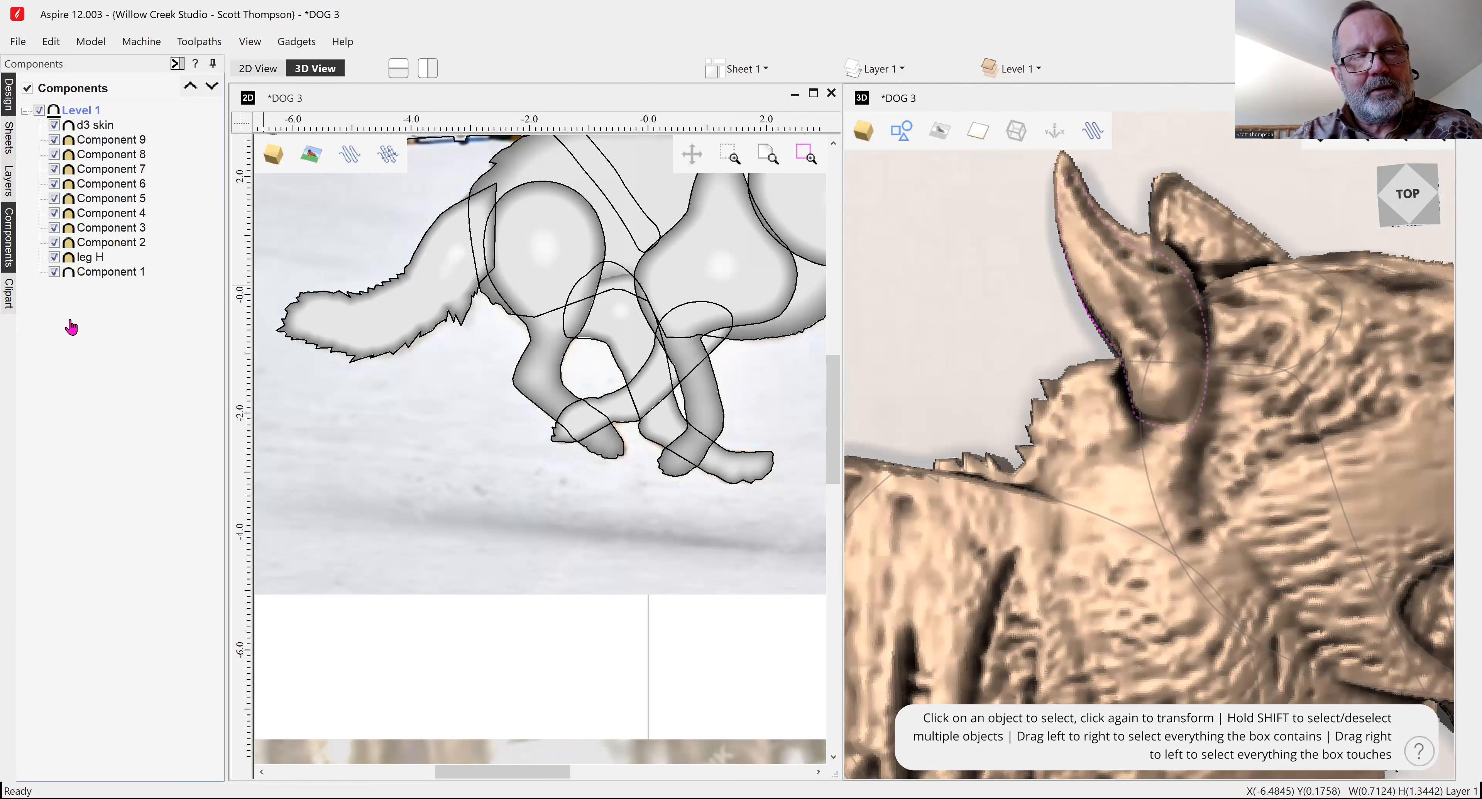
# Extend the near-ear outline down into the neck by moving its lowest node in node editing.
pyautogui.press('n')
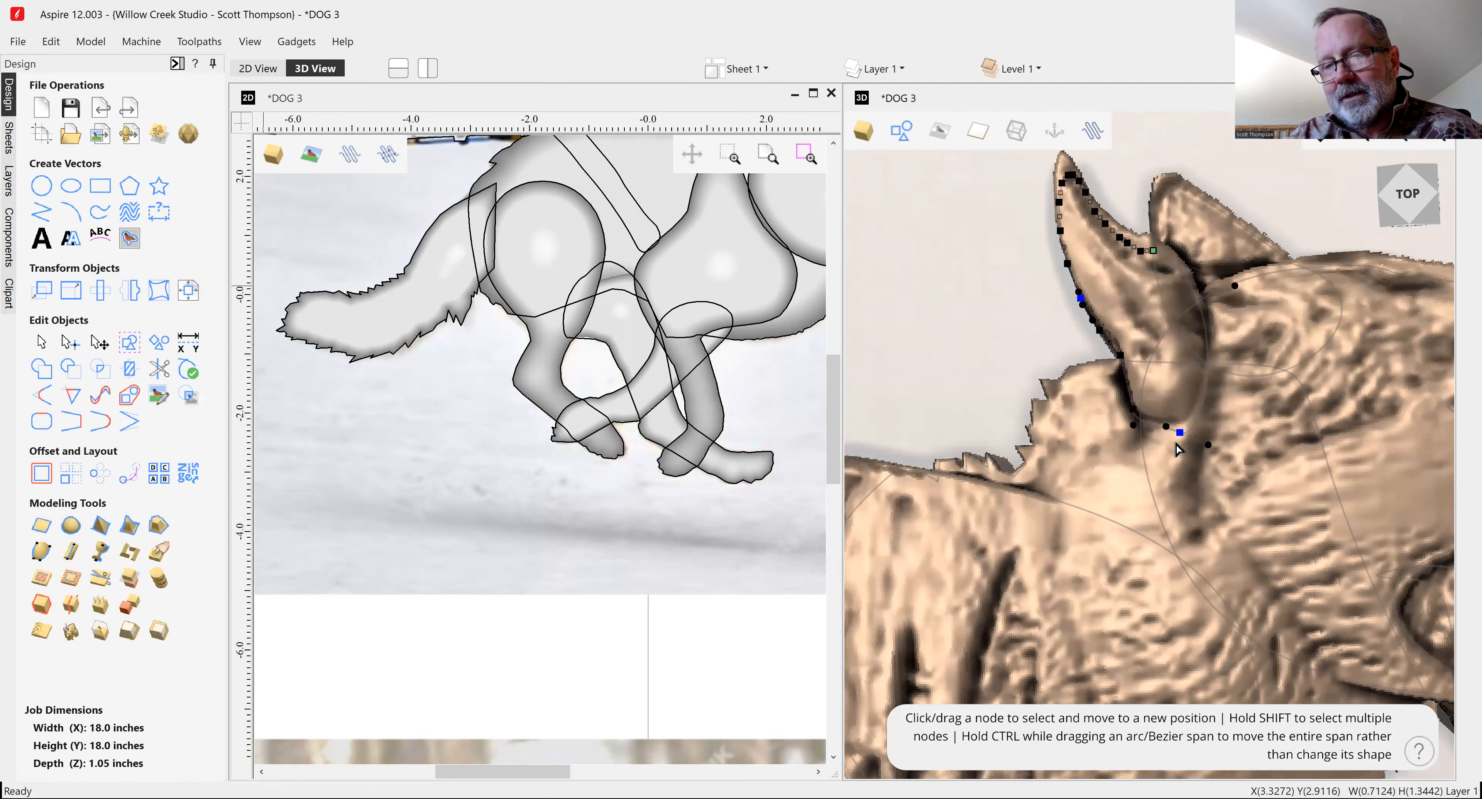
pyautogui.moveTo(1183, 433); pyautogui.dragTo(1172, 532)
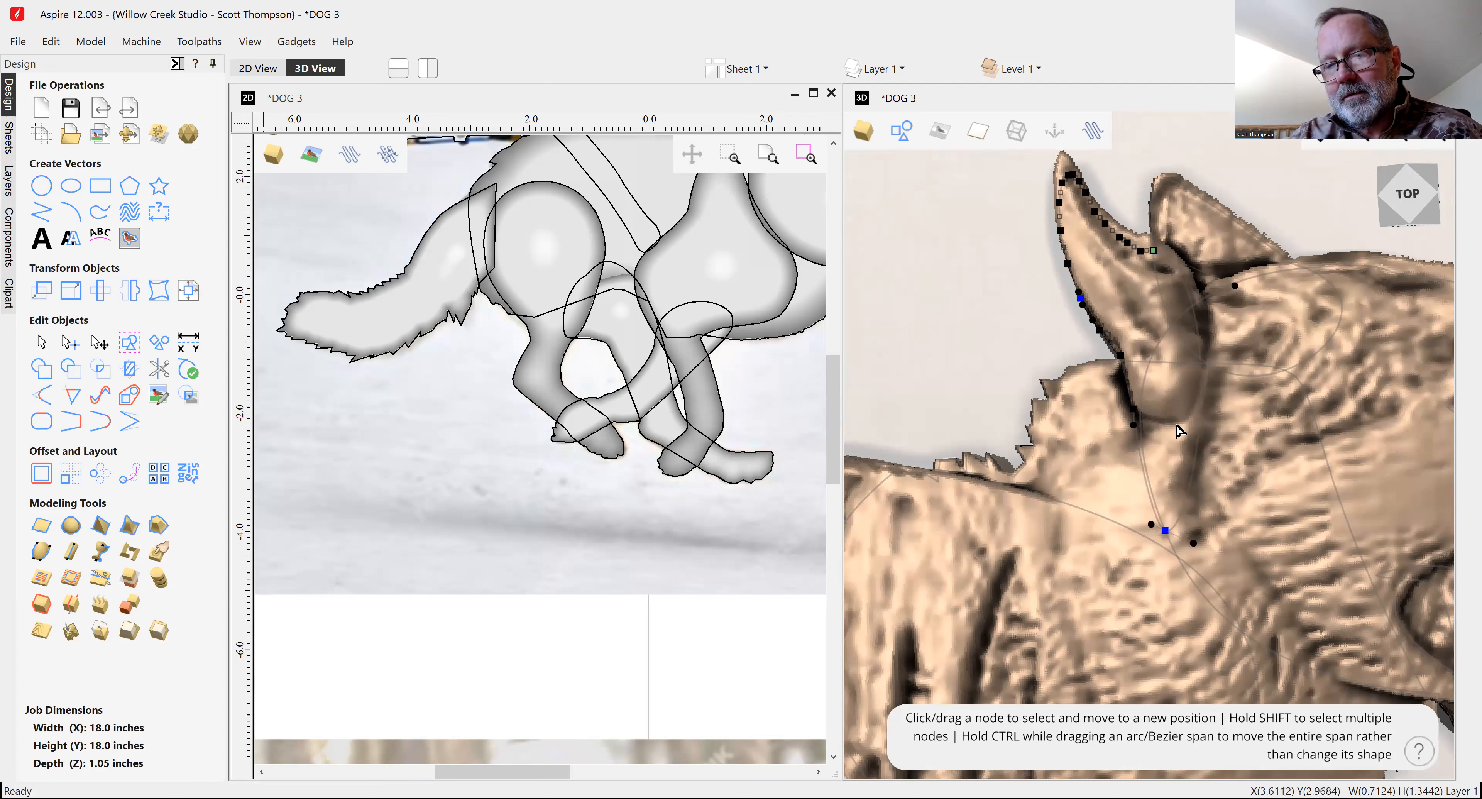
pyautogui.click(1180, 432)
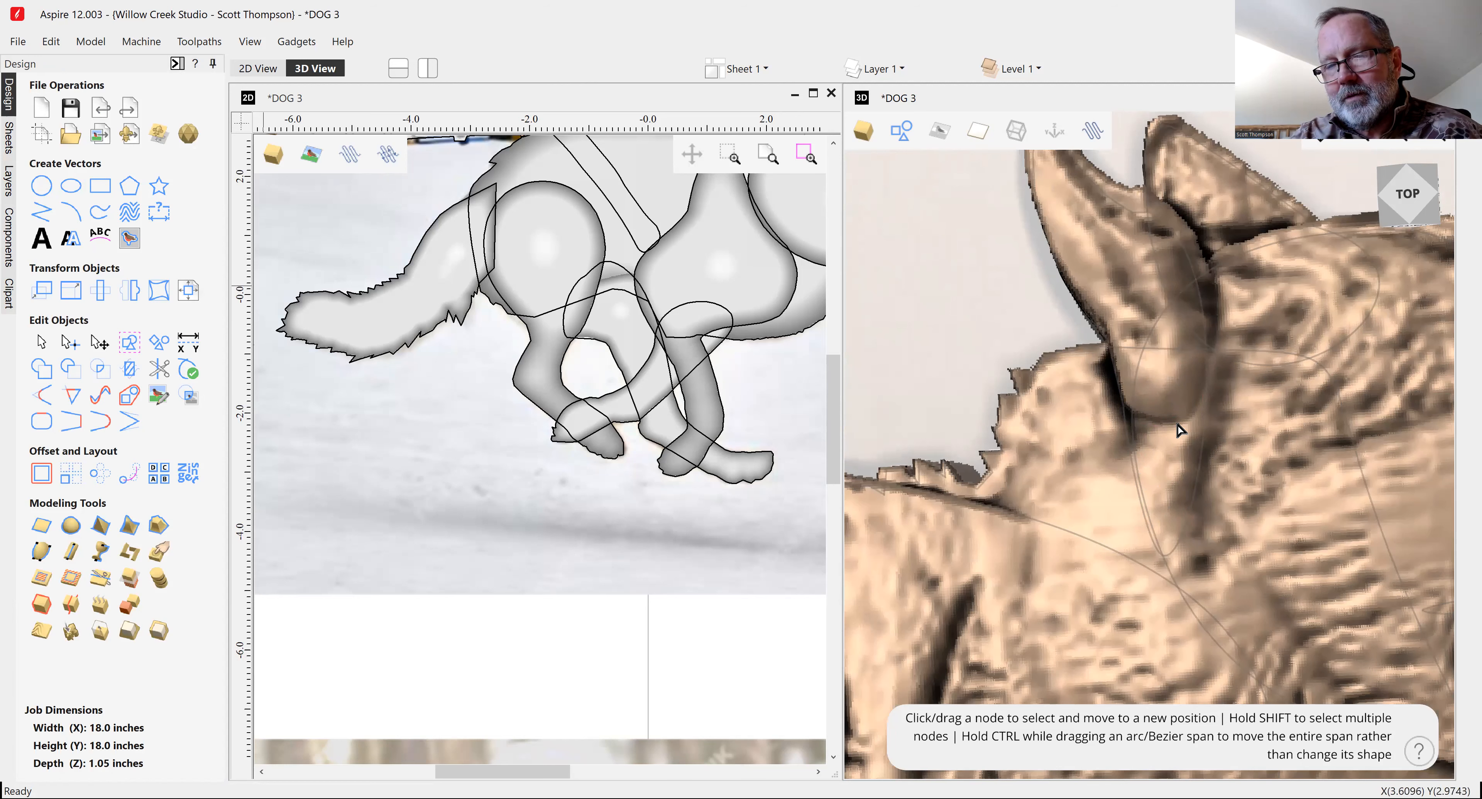
pyautogui.scroll(3, 1165, 385)
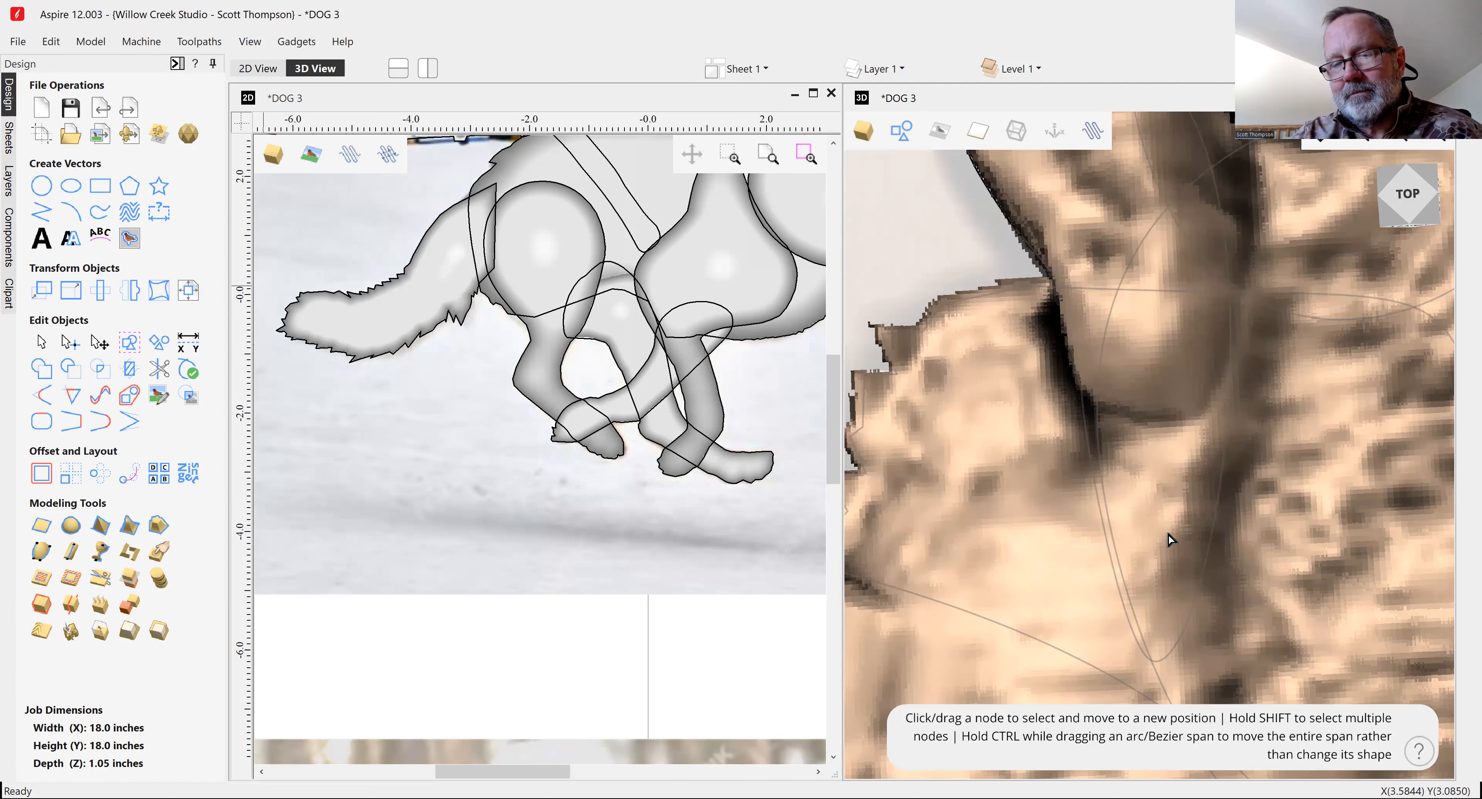
pyautogui.click(1063, 427)
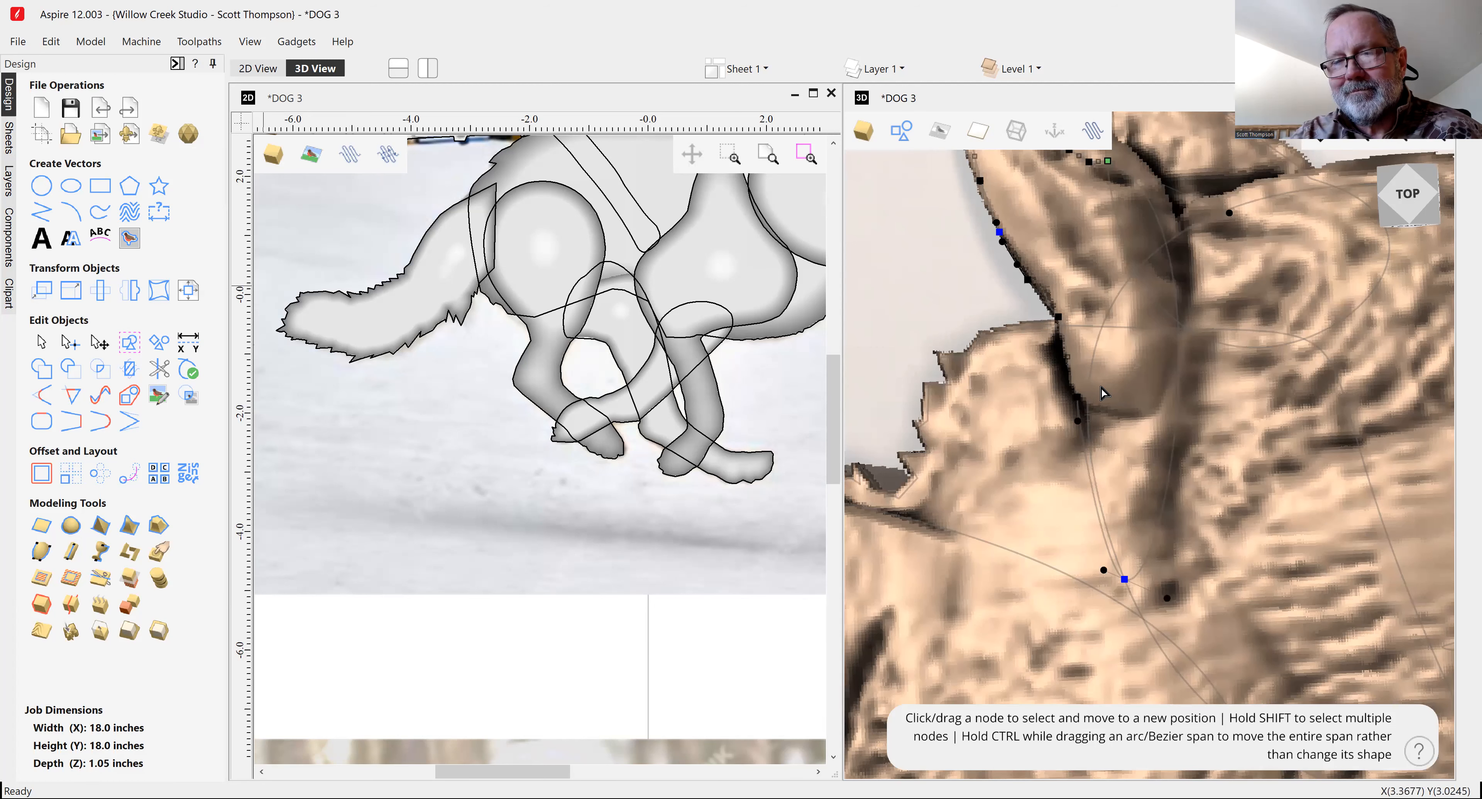
# Move the front-leg outline's node at the junction of the leg and chest slightly back into the leg.
pyautogui.scroll(-3, 1102, 393)
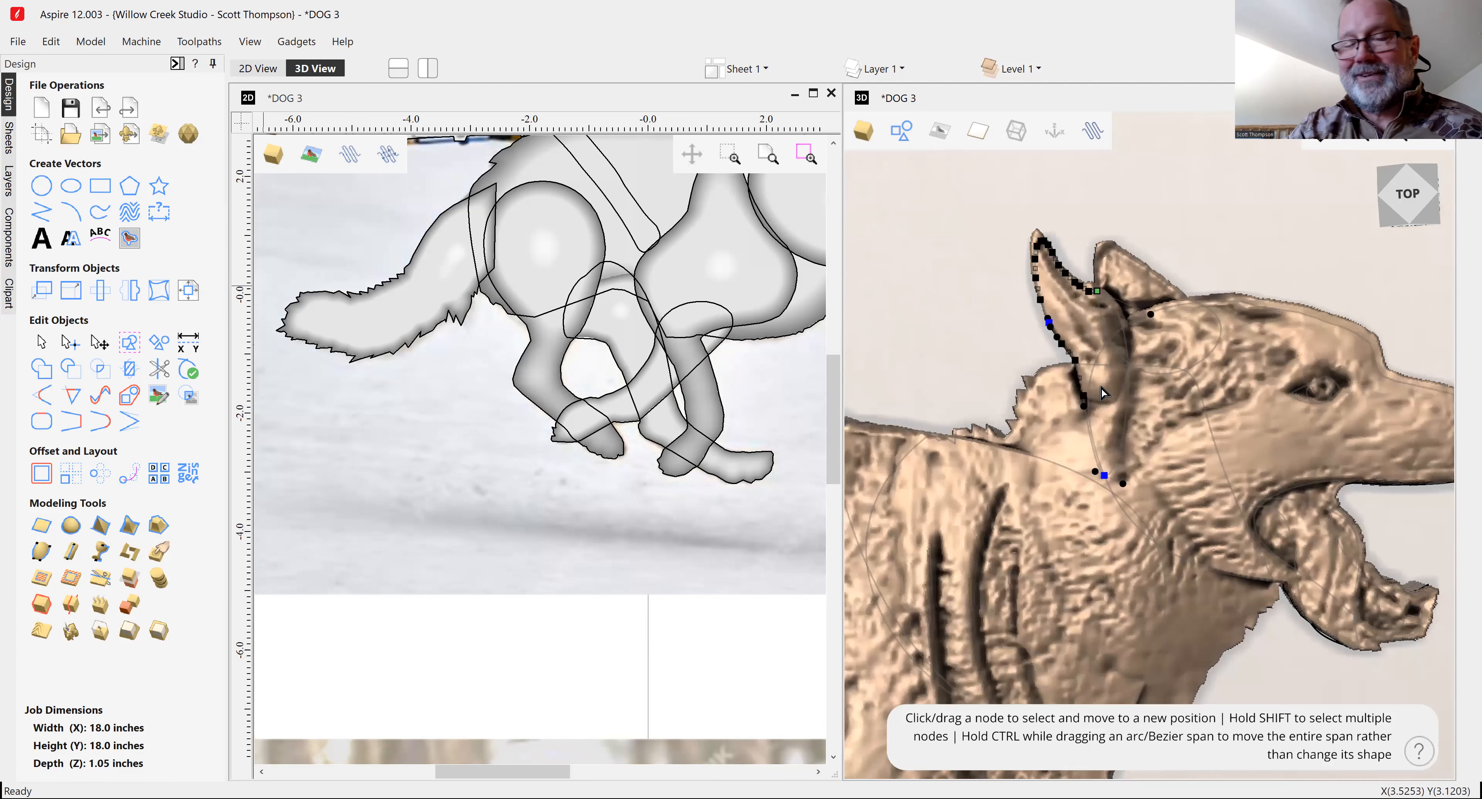
pyautogui.scroll(-4, 1102, 393)
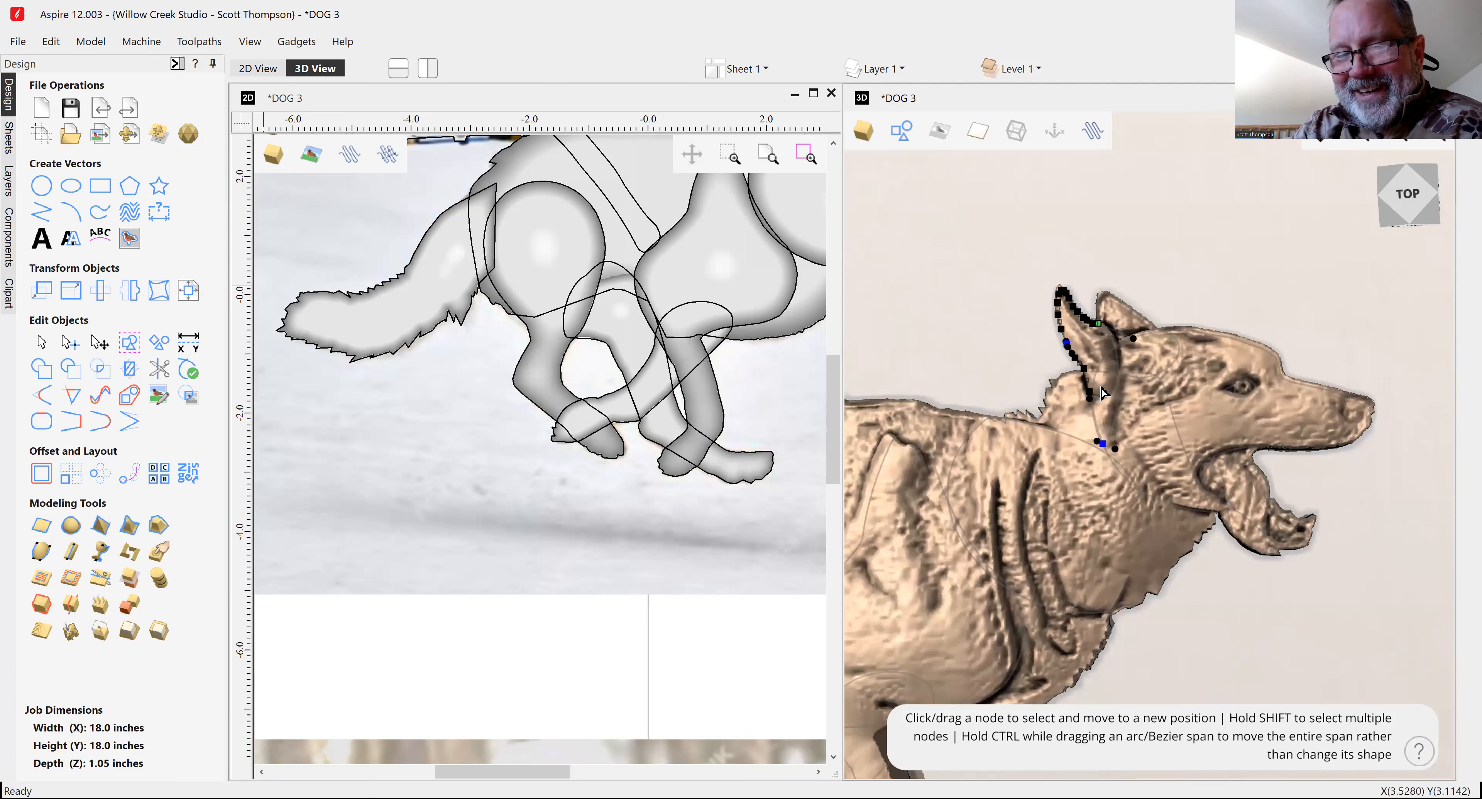
pyautogui.scroll(4, 1052, 514)
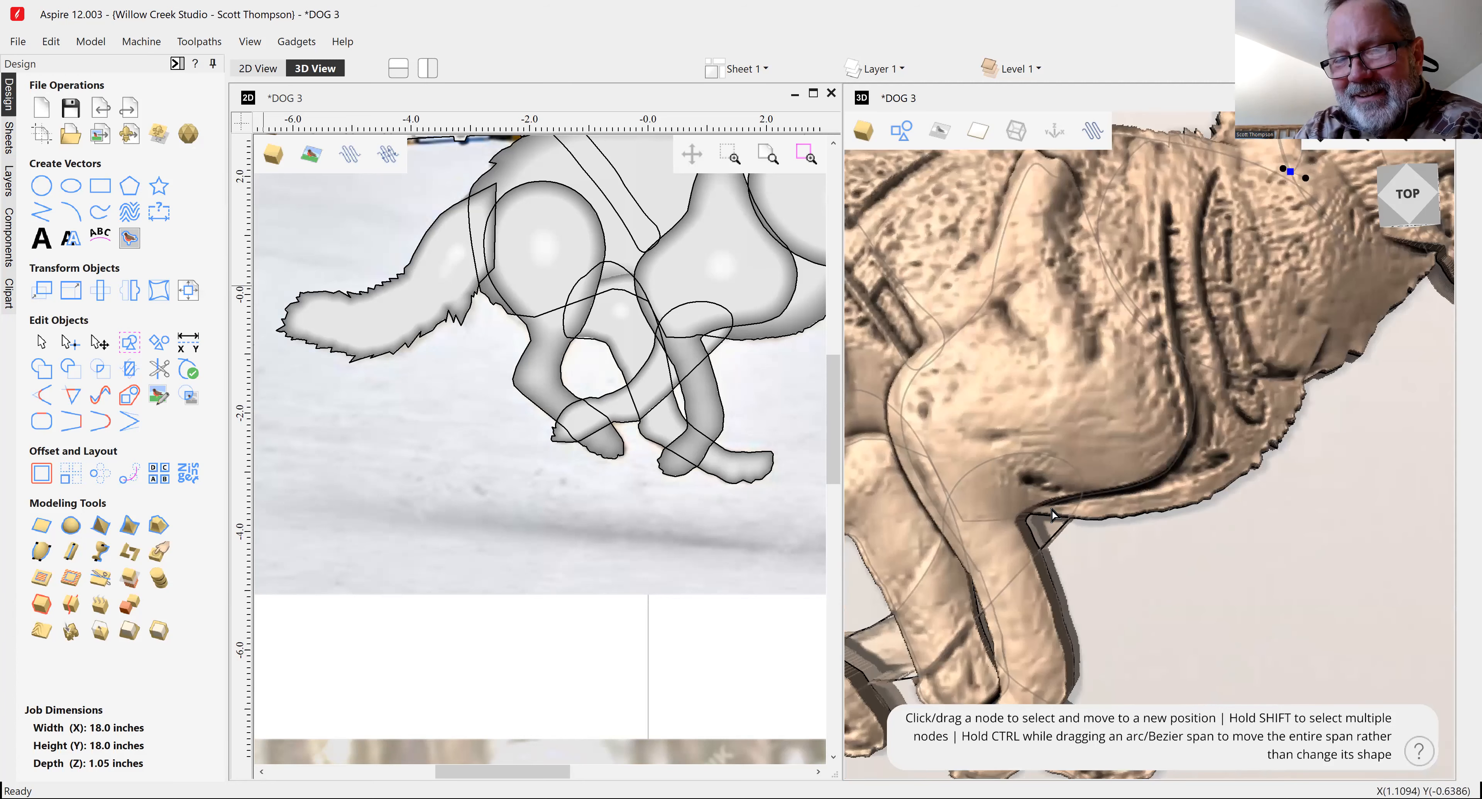
pyautogui.scroll(2, 1097, 472)
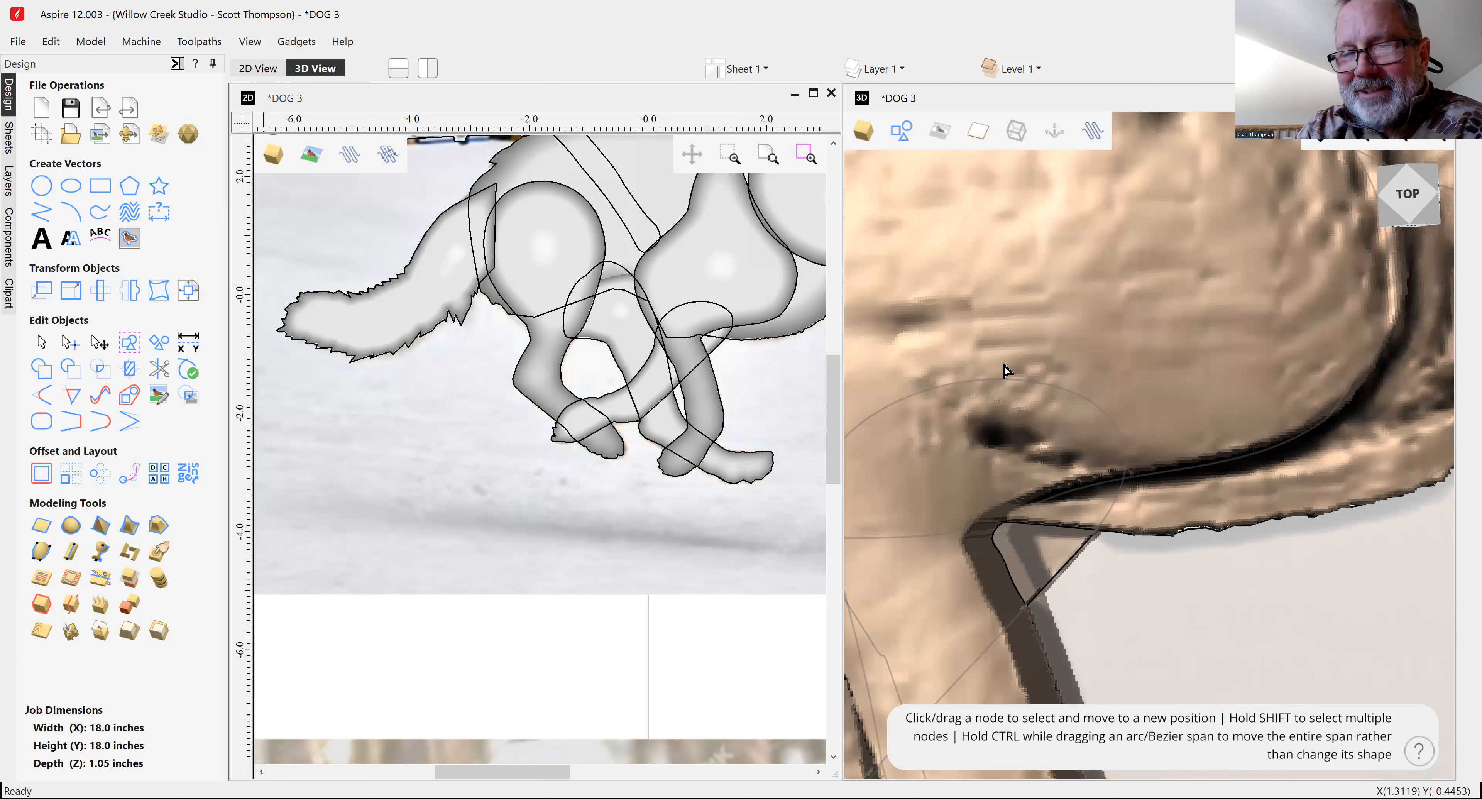
pyautogui.scroll(-2, 1006, 370)
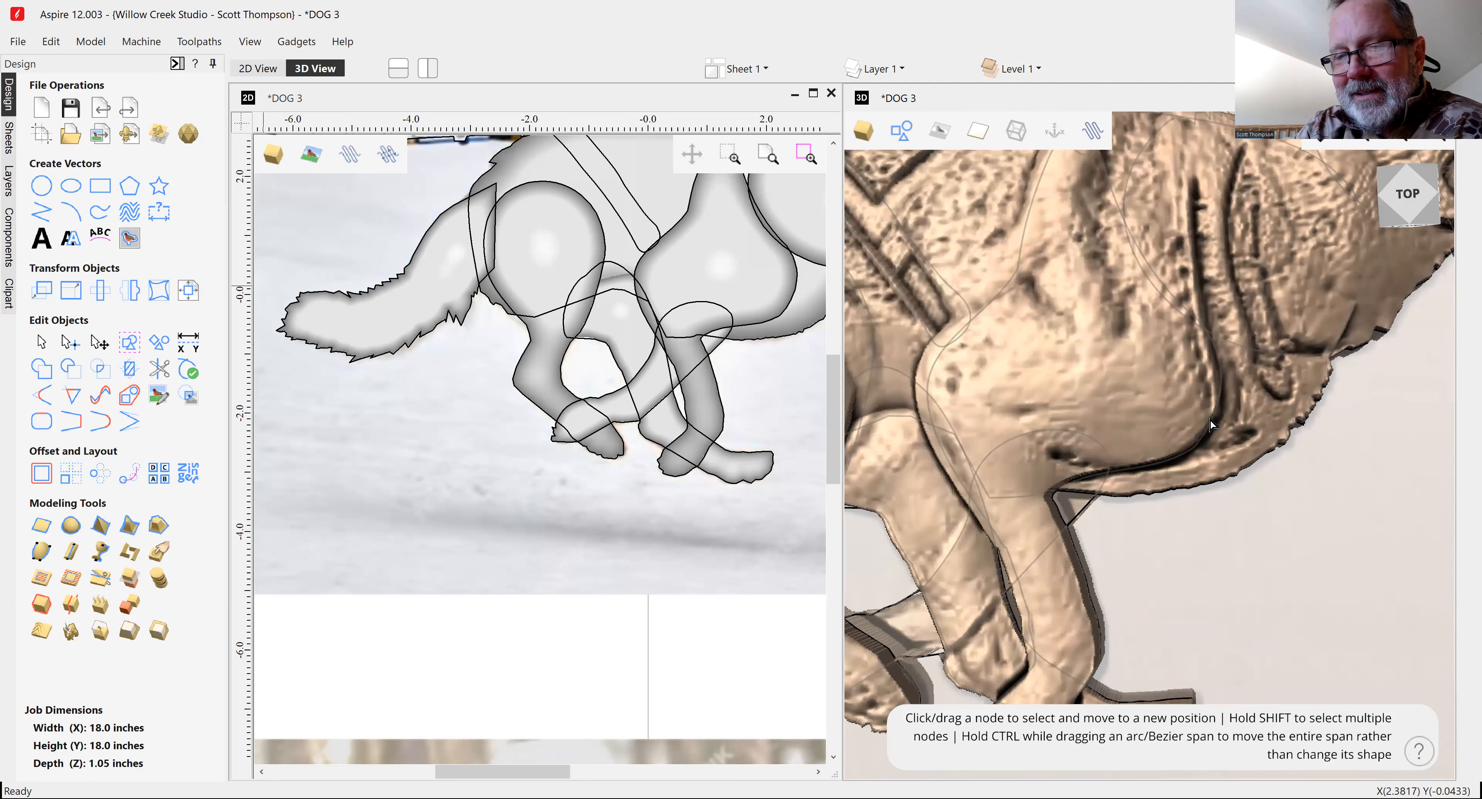
pyautogui.click(1076, 485)
pyautogui.moveTo(1067, 484)
pyautogui.mouseDown()
pyautogui.moveTo(1056, 463)
pyautogui.moveTo(1048, 483)
pyautogui.mouseUp()
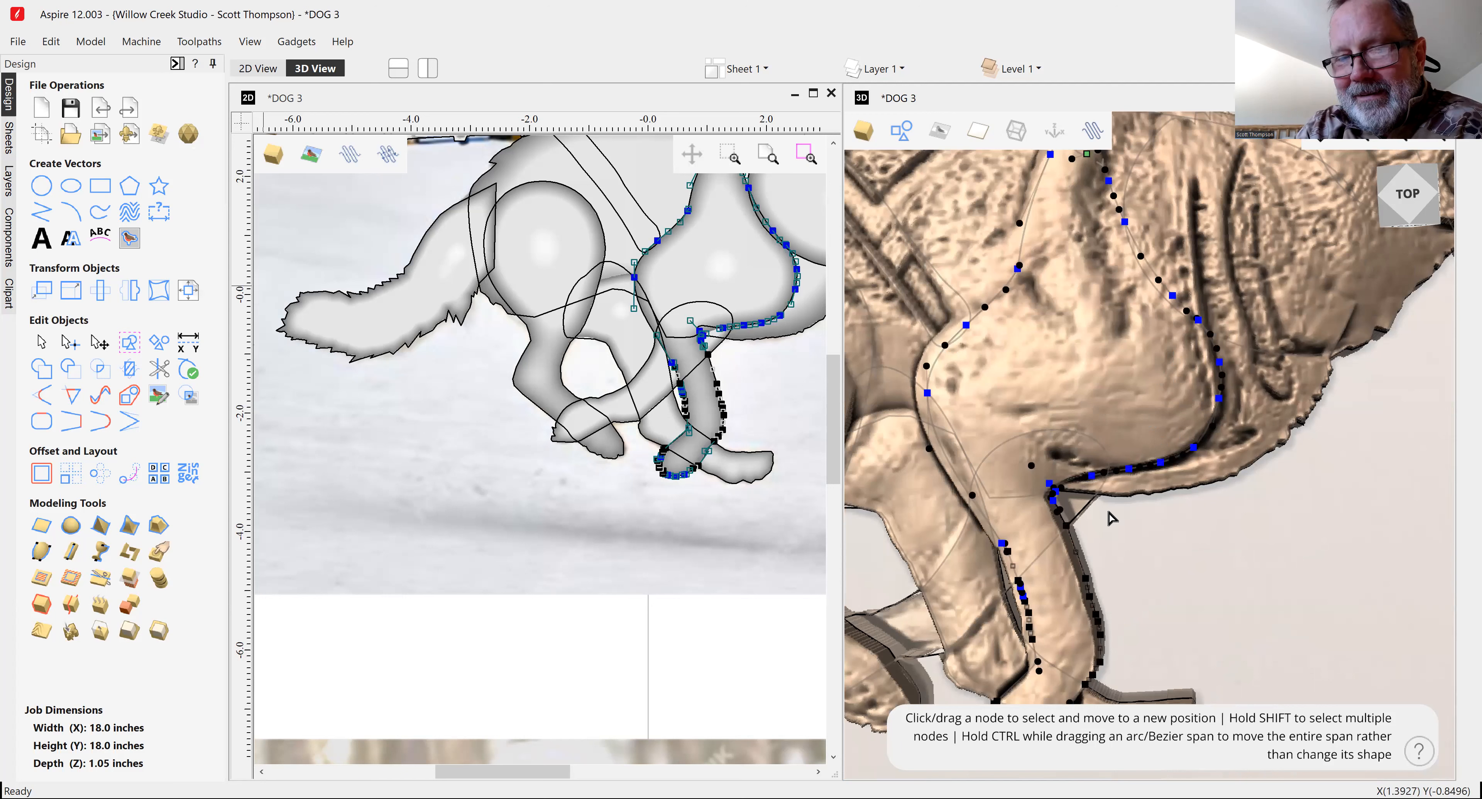
# Examine the edited front-leg corner and the neck below the near ear up close, and clear the outline selection.
pyautogui.scroll(3, 713, 327)
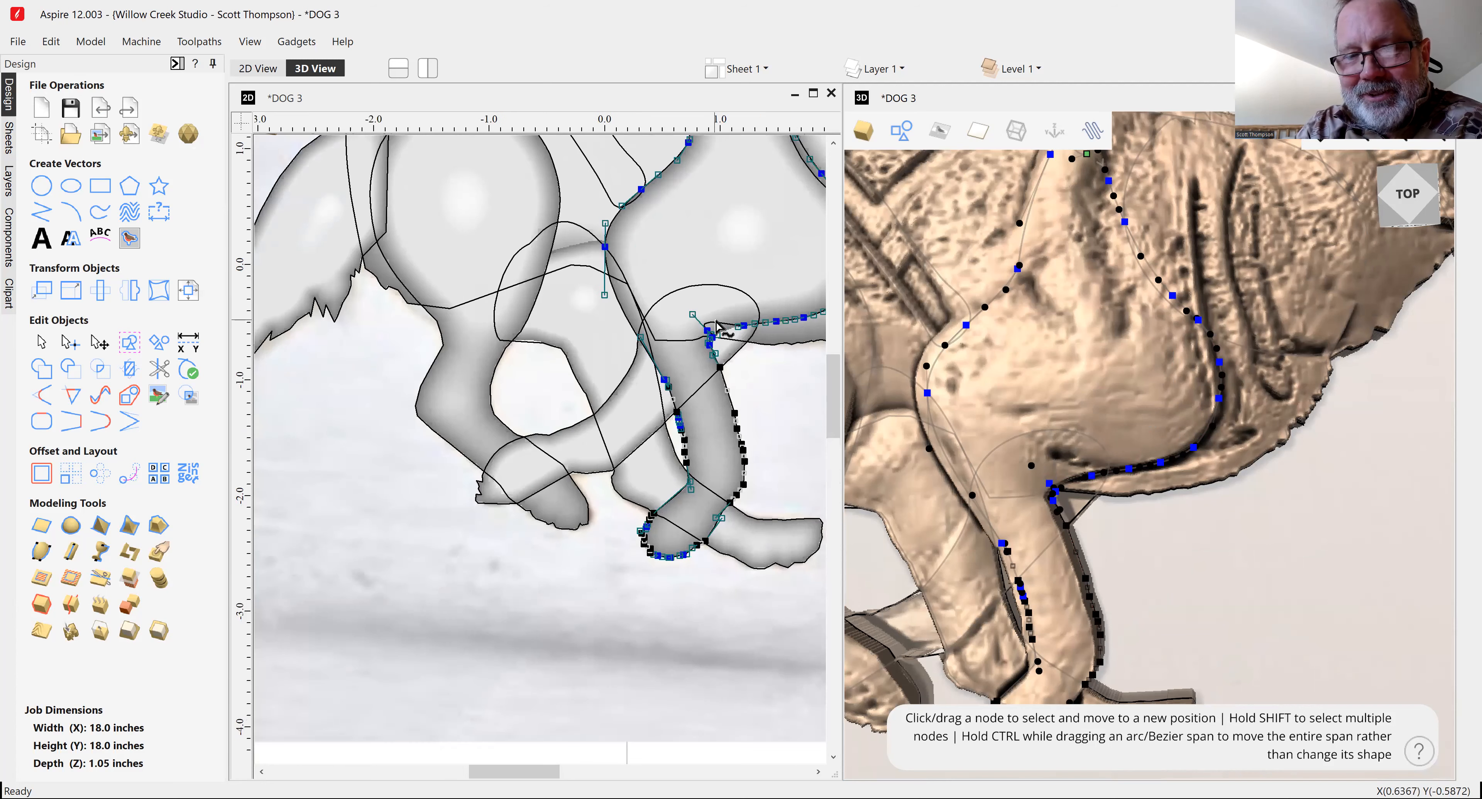
pyautogui.scroll(1, 730, 341)
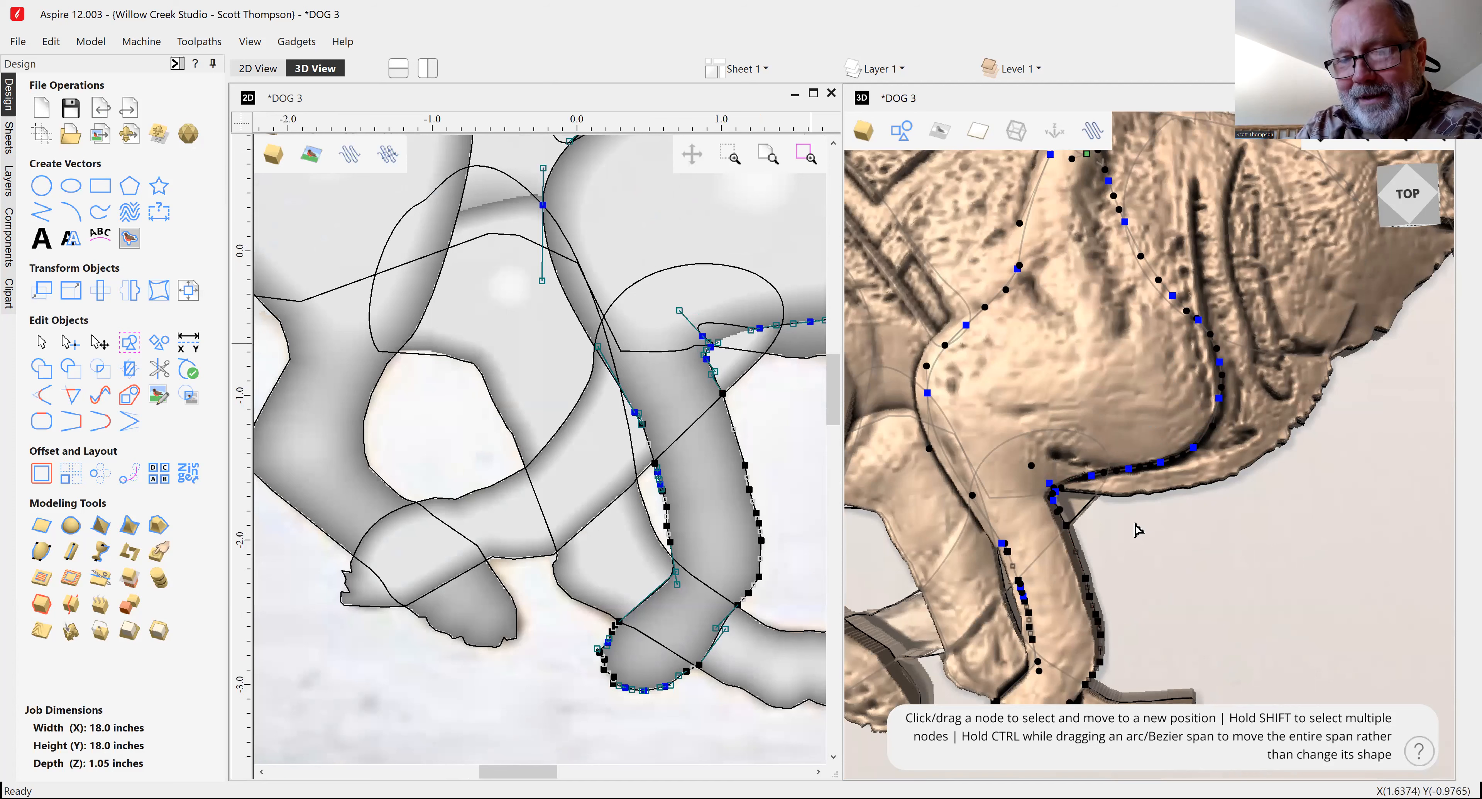
pyautogui.scroll(-1, 1137, 529)
pyautogui.scroll(-2, 1139, 528)
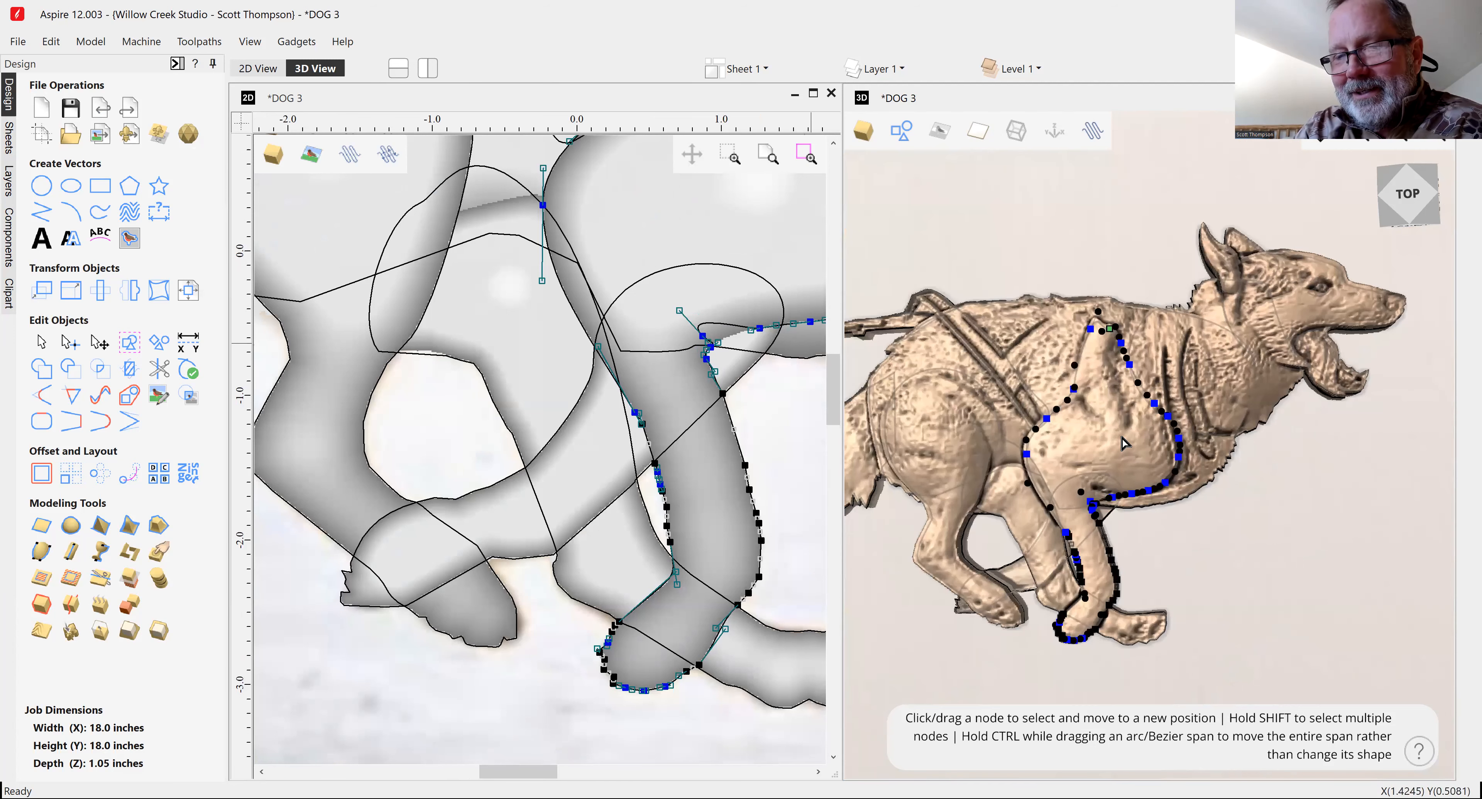
pyautogui.scroll(2, 1238, 308)
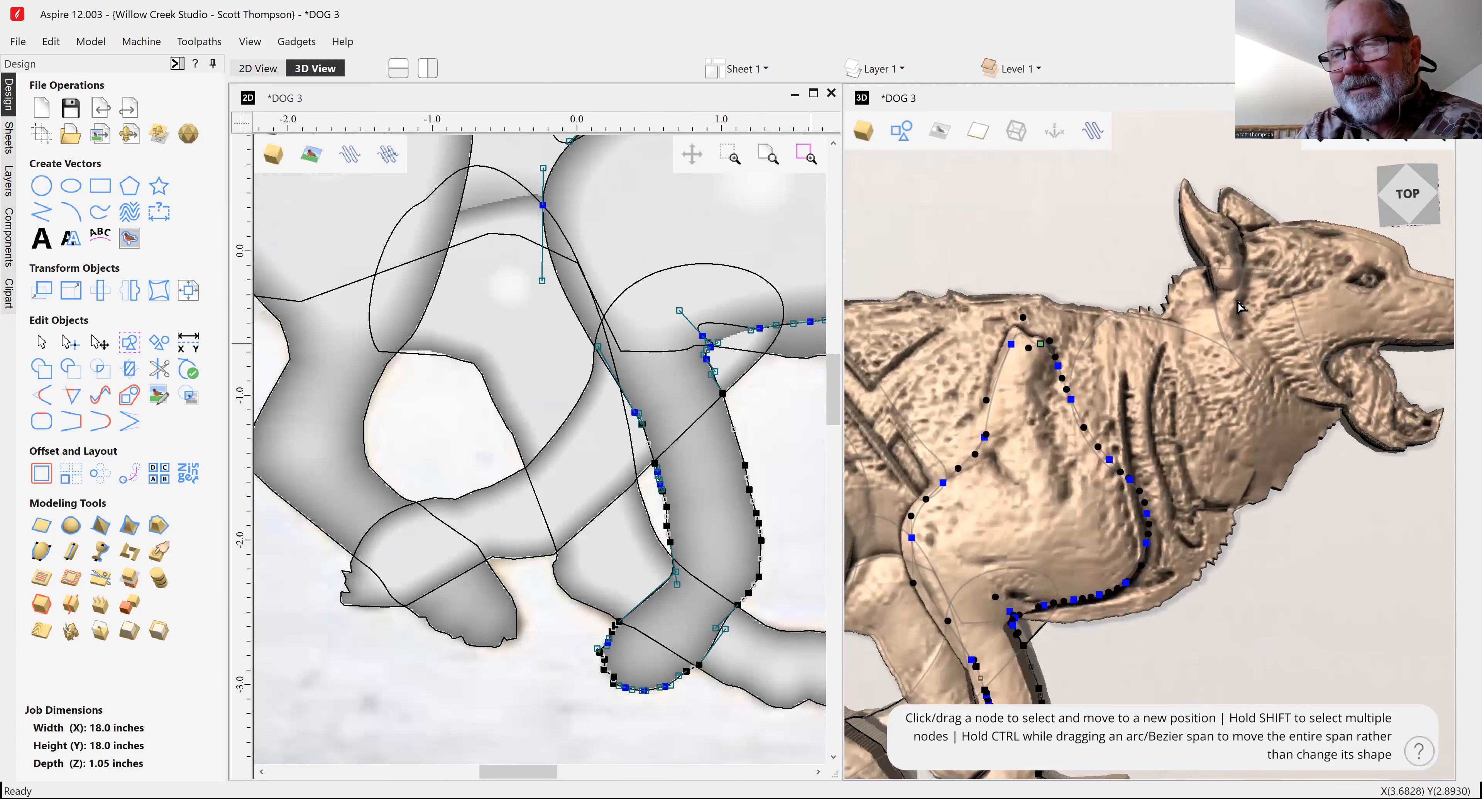
pyautogui.scroll(3, 1231, 273)
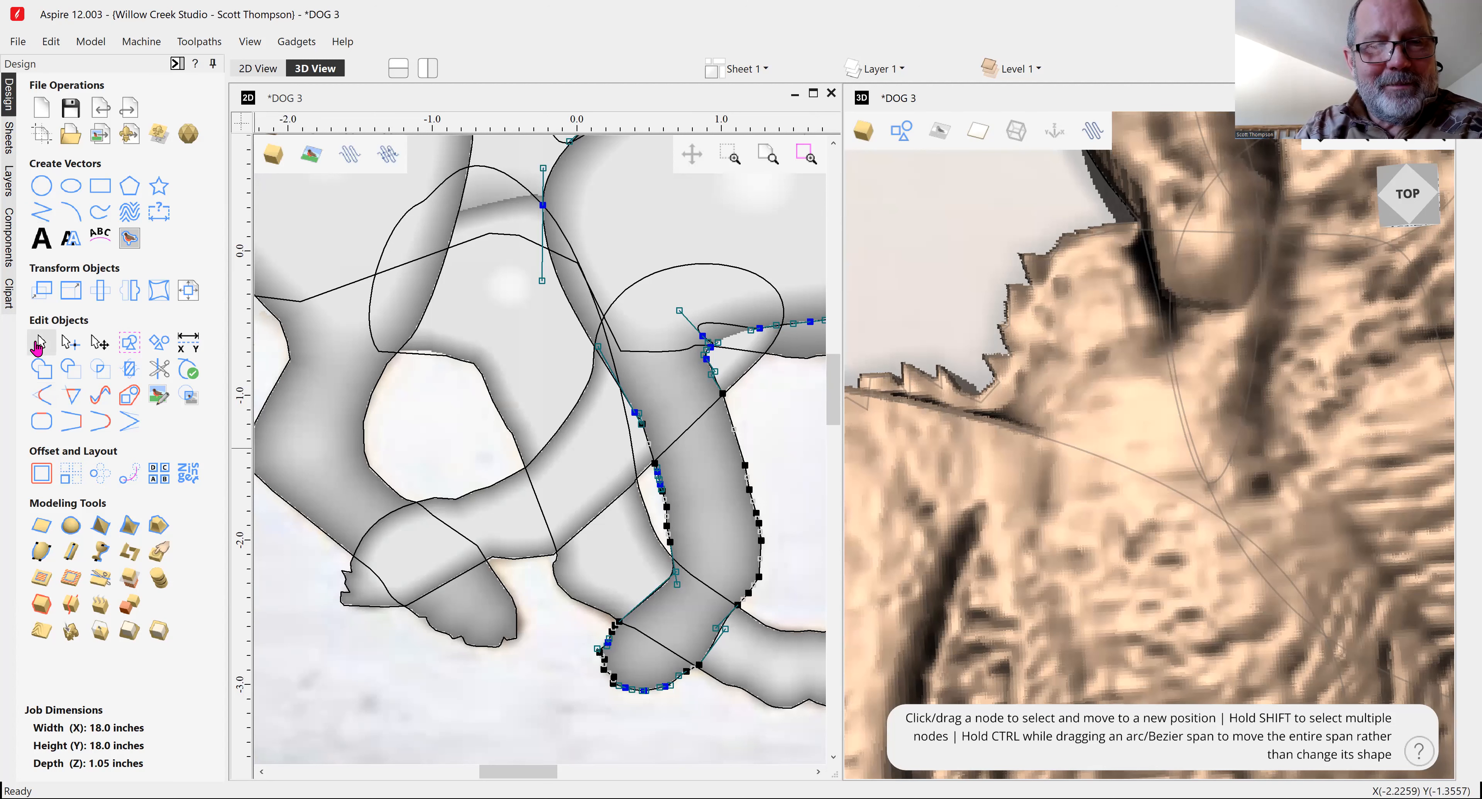
pyautogui.scroll(-5, 1183, 402)
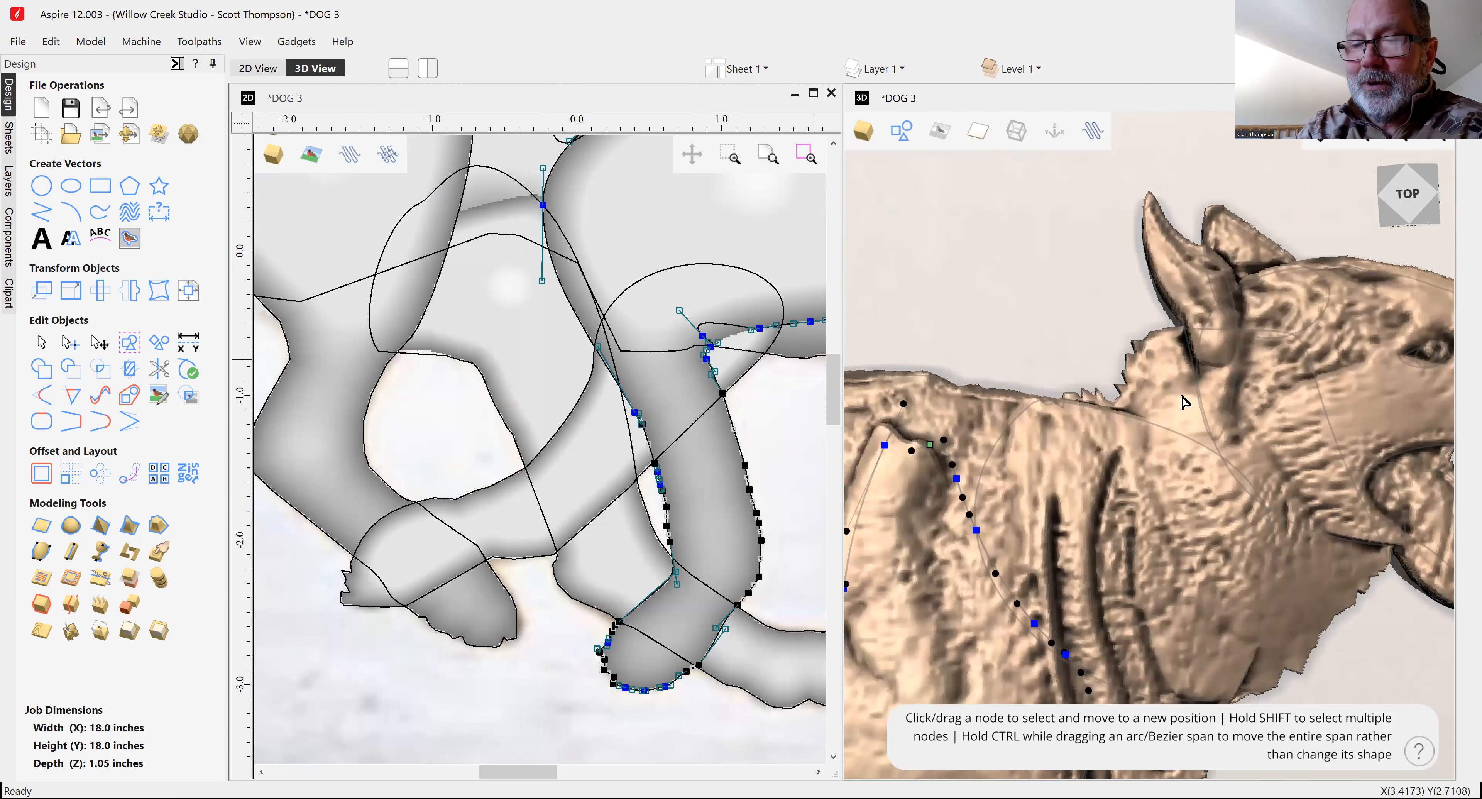
pyautogui.scroll(-5, 1183, 402)
pyautogui.click(1257, 564)
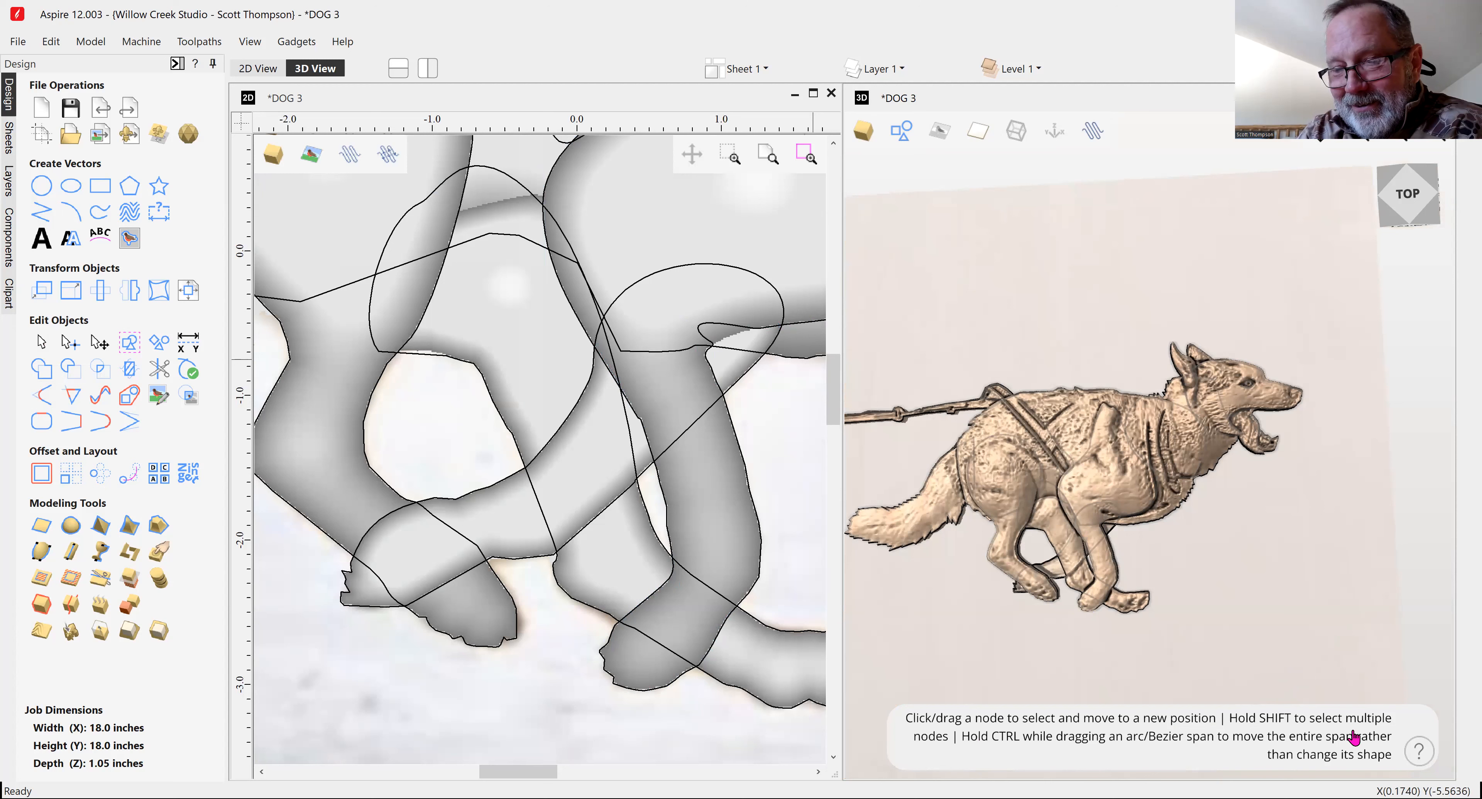
# Examine the whole textured dog relief from several tilted angles and from the top view.
pyautogui.moveTo(1419, 769)
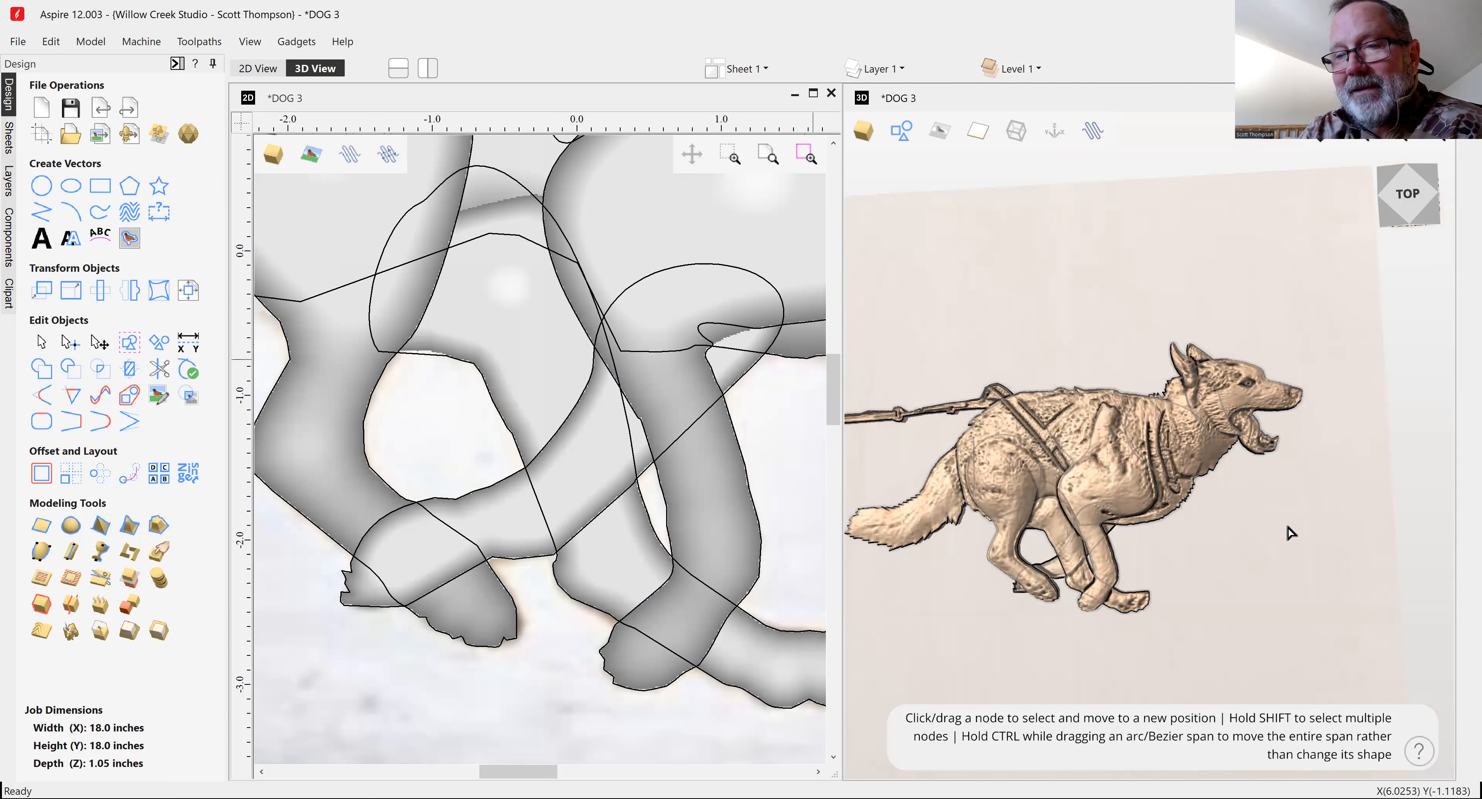
pyautogui.scroll(-2, 1290, 533)
pyautogui.scroll(-2, 1291, 533)
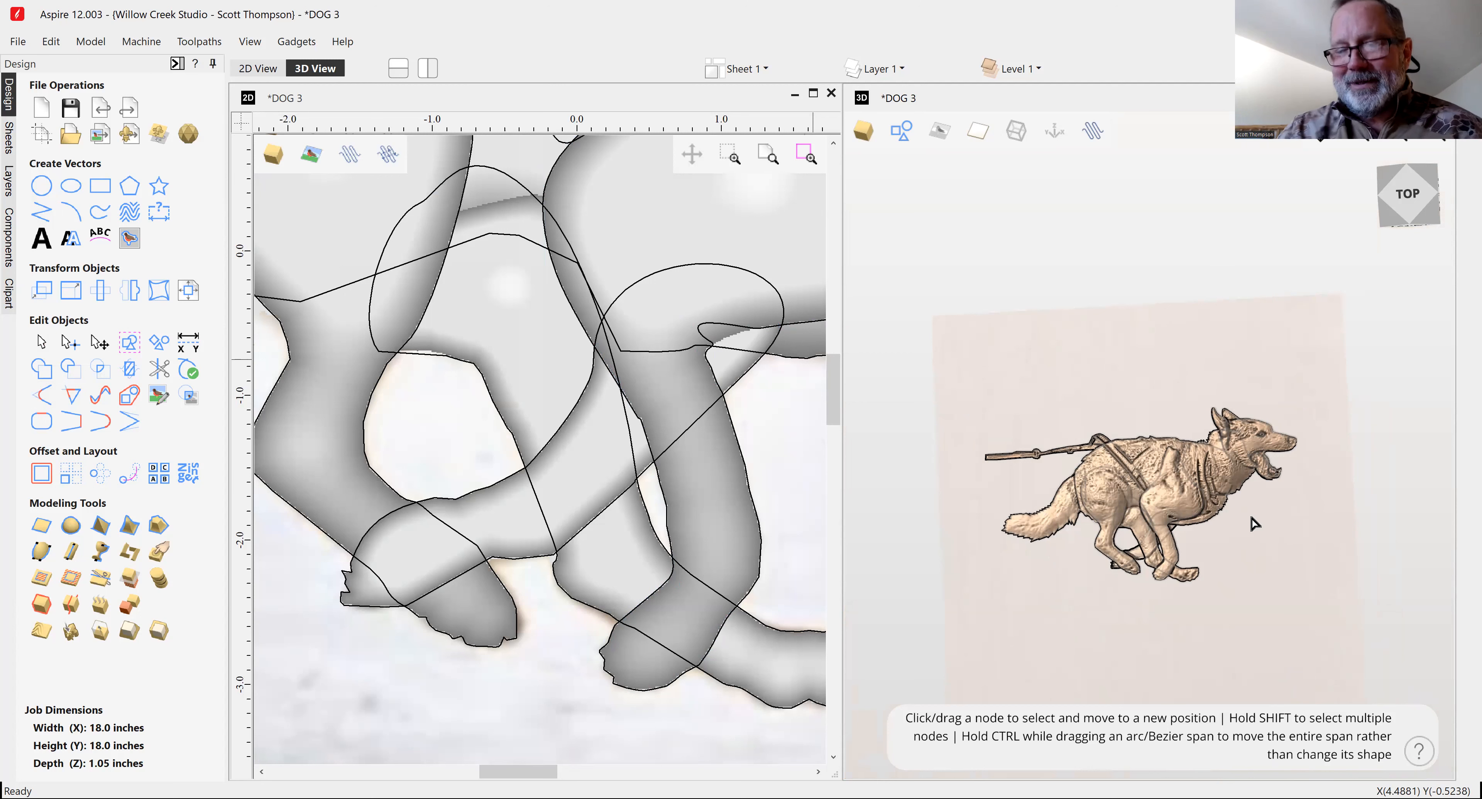
pyautogui.scroll(-2, 1283, 527)
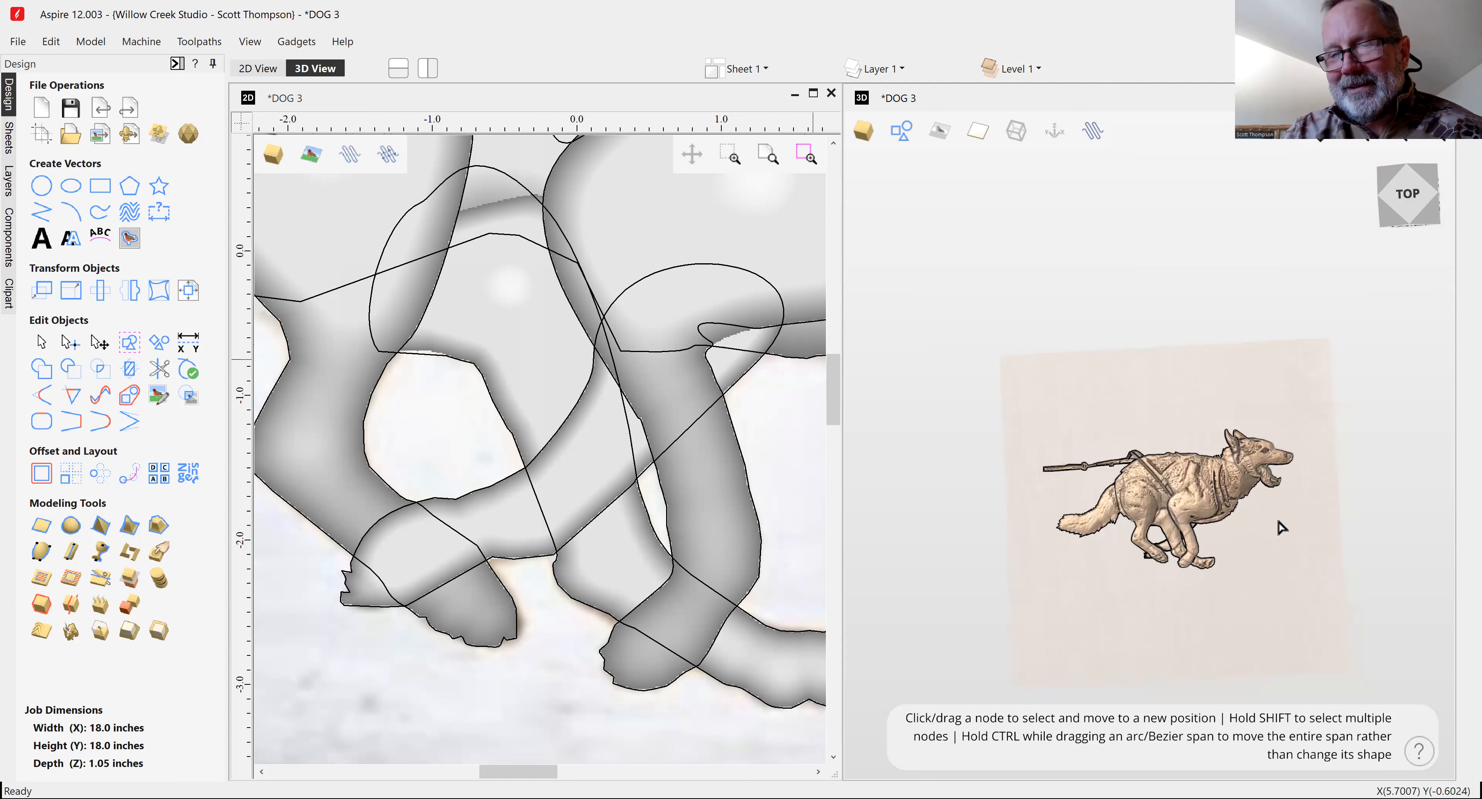
pyautogui.scroll(3, 1266, 562)
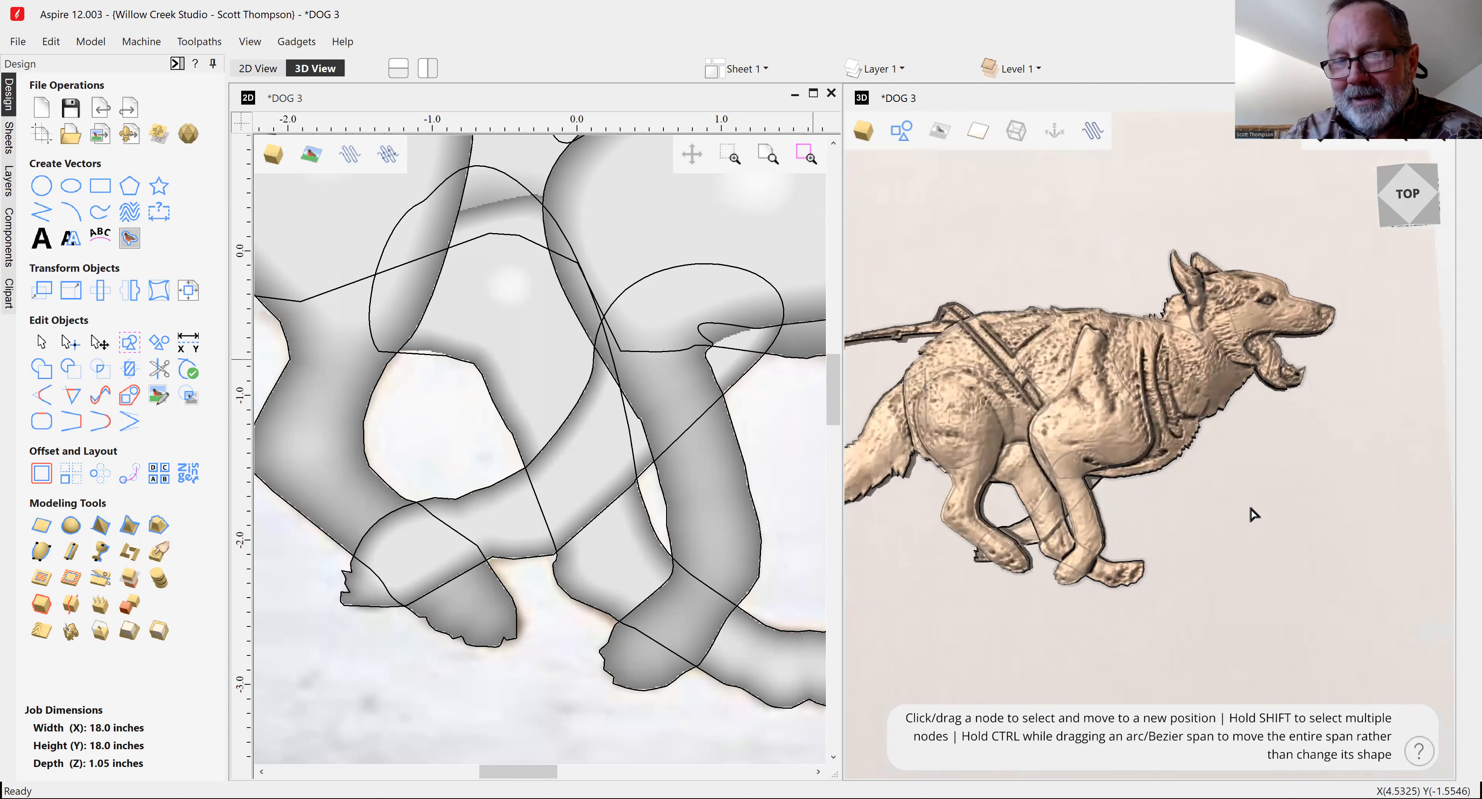
pyautogui.moveTo(1282, 496); pyautogui.dragTo(1245, 507)
pyautogui.moveTo(1260, 506)
pyautogui.mouseDown(button='middle')
pyautogui.moveTo(1152, 454)
pyautogui.moveTo(1257, 495)
pyautogui.mouseUp(button='middle')
pyautogui.scroll(-3, 1259, 502)
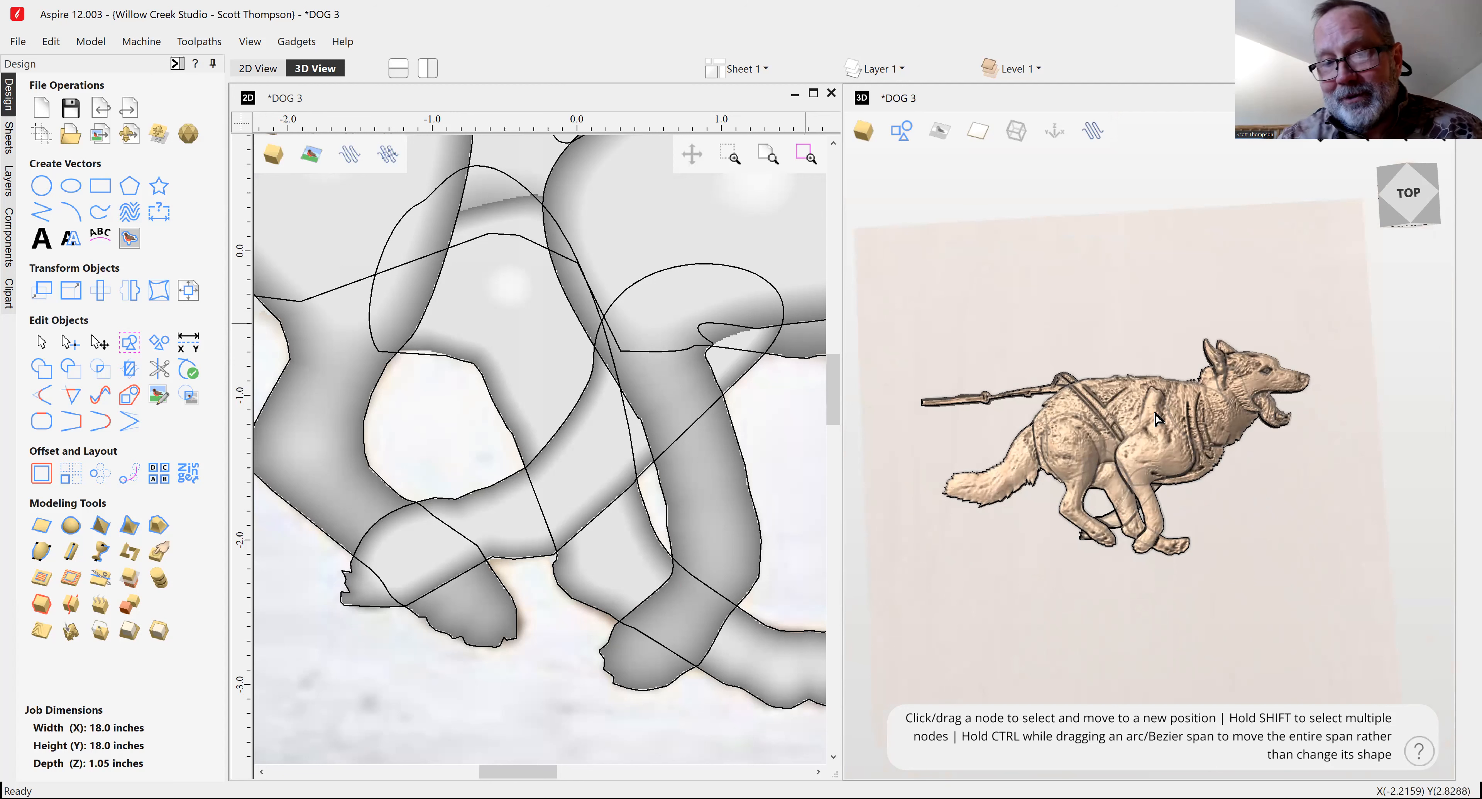
pyautogui.moveTo(1147, 303); pyautogui.dragTo(1174, 308)
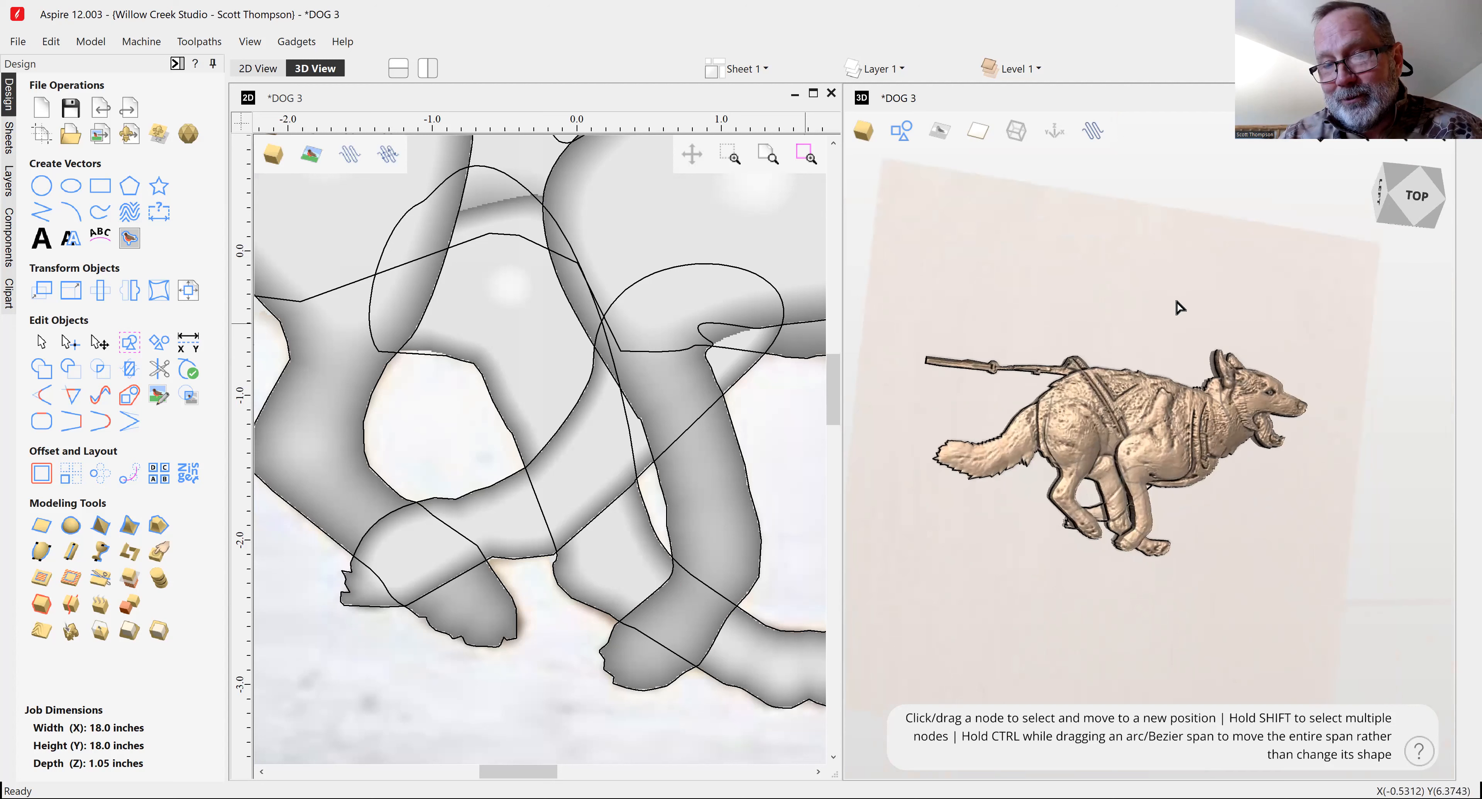
pyautogui.moveTo(1219, 459); pyautogui.dragTo(1264, 475)
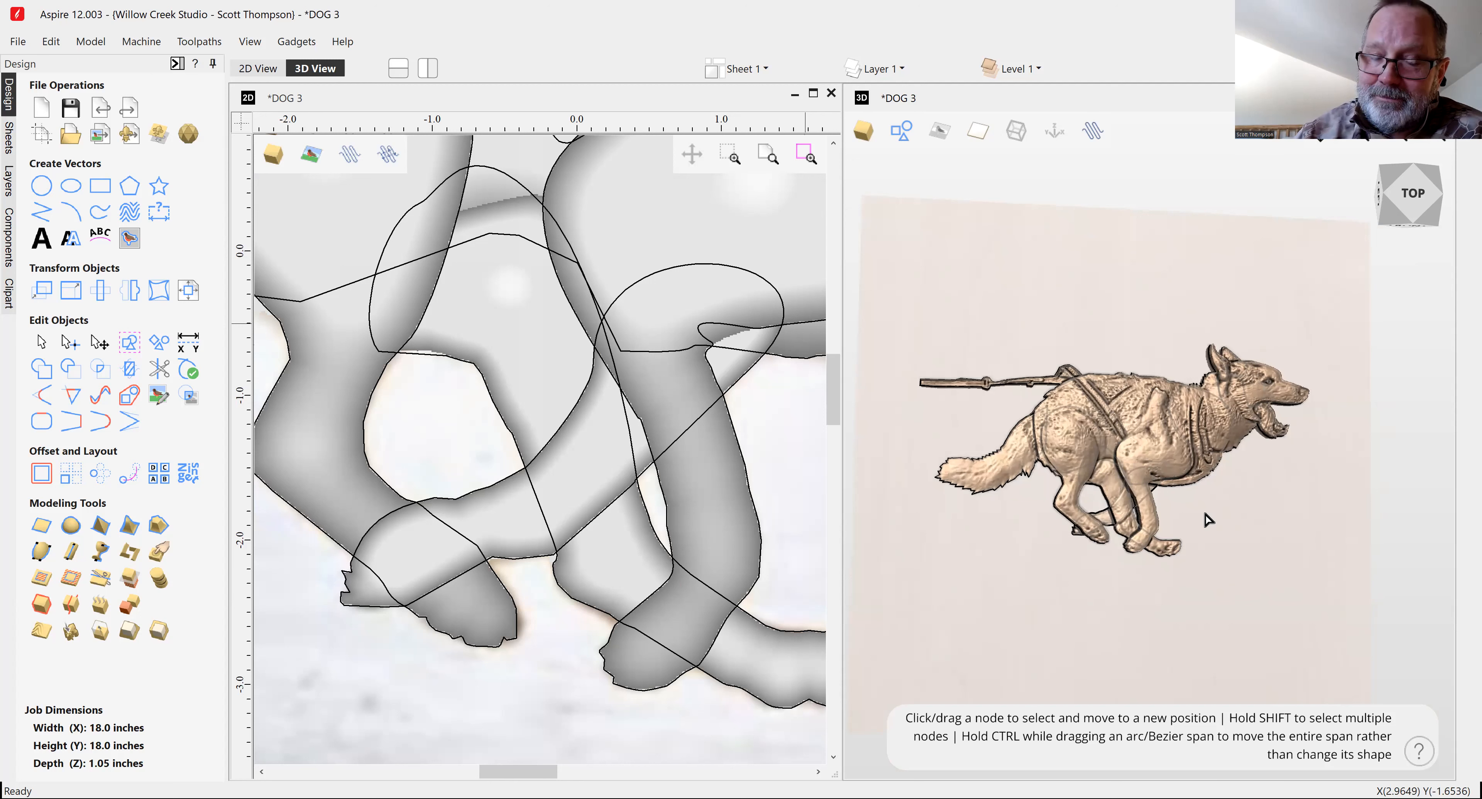
pyautogui.moveTo(1251, 533); pyautogui.dragTo(1258, 537)
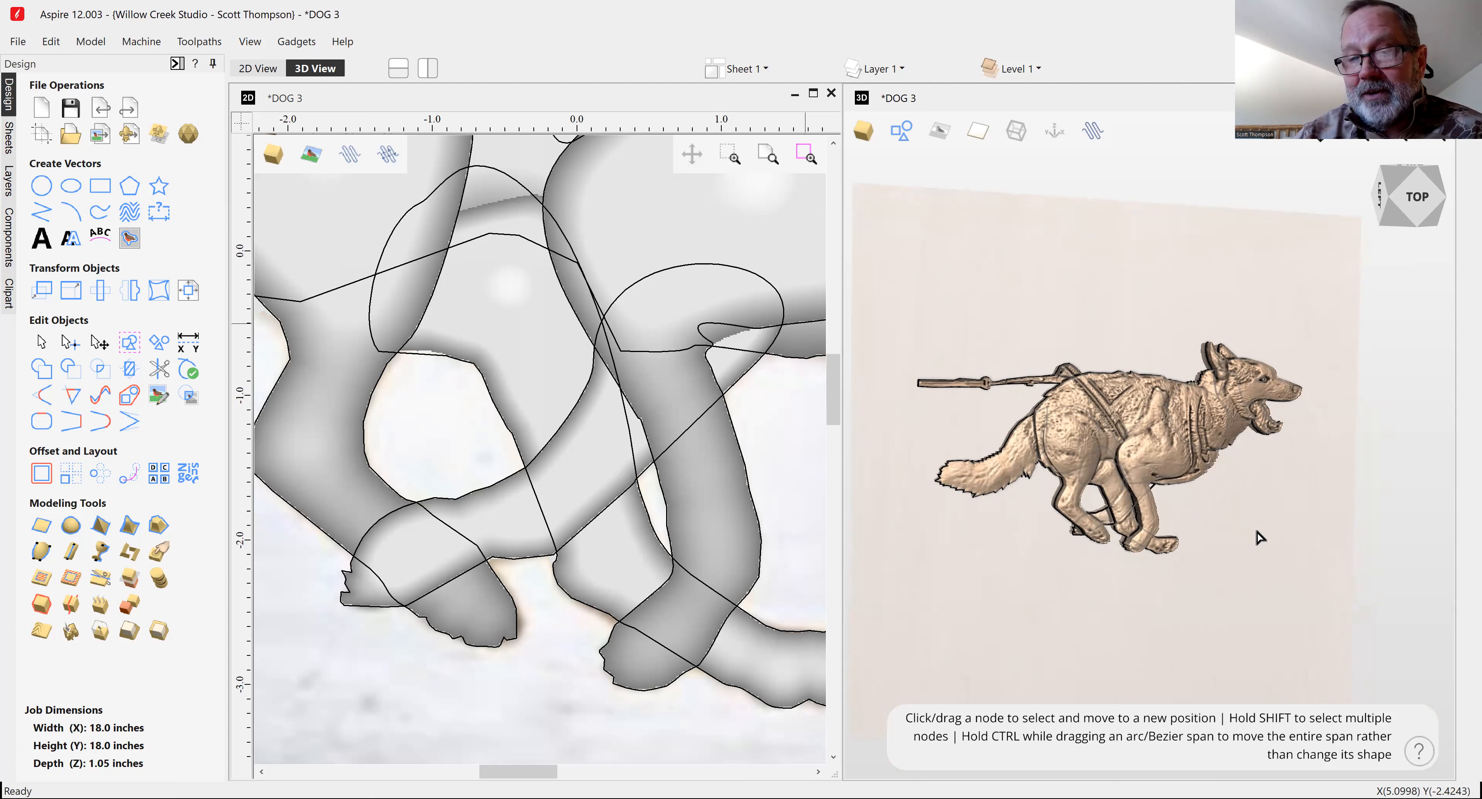
pyautogui.moveTo(1208, 360); pyautogui.dragTo(1258, 464)
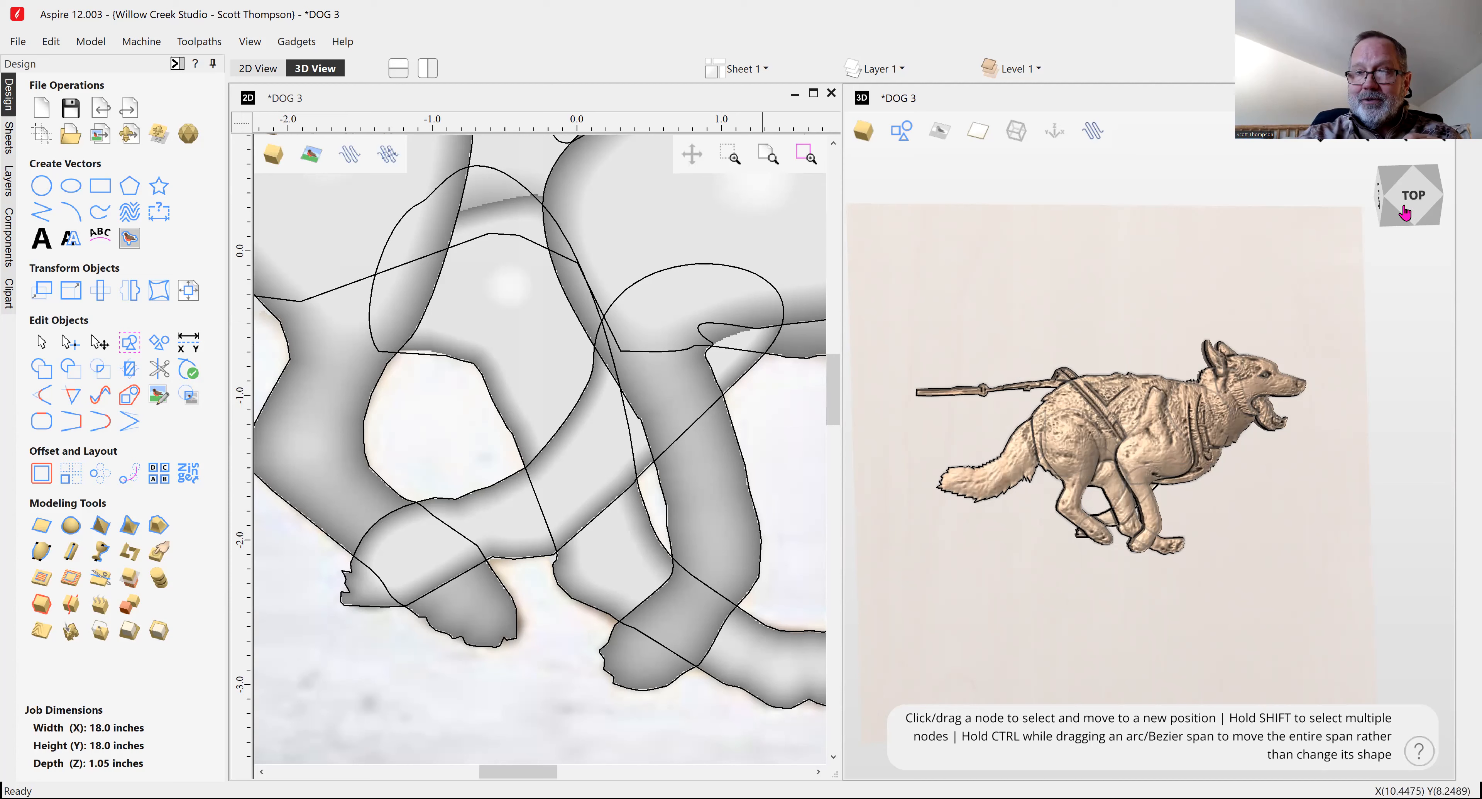
pyautogui.moveTo(1404, 208); pyautogui.dragTo(1395, 248)
pyautogui.moveTo(1399, 166); pyautogui.dragTo(1407, 207)
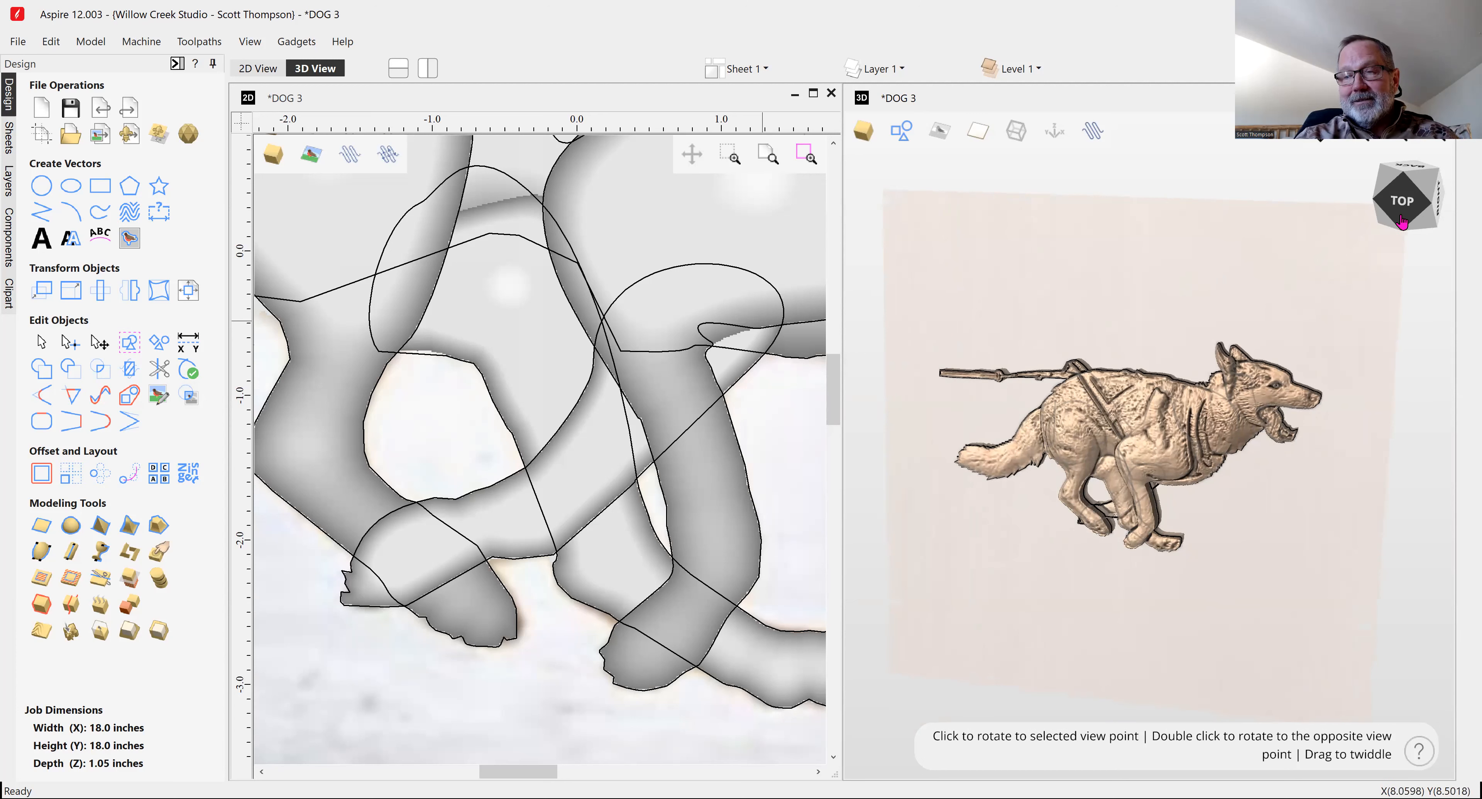
pyautogui.click(1410, 218)
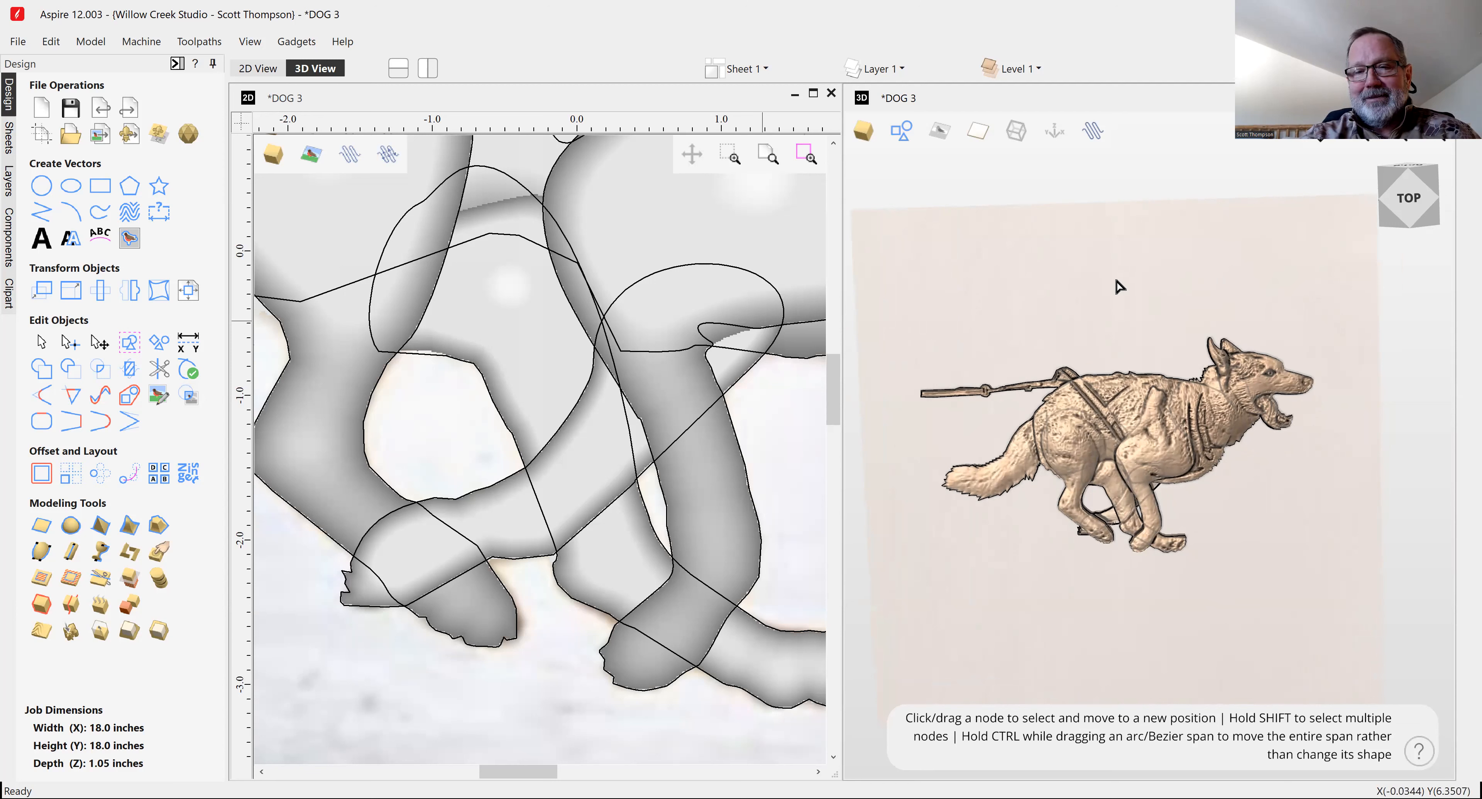
pyautogui.moveTo(1135, 299); pyautogui.dragTo(1157, 251)
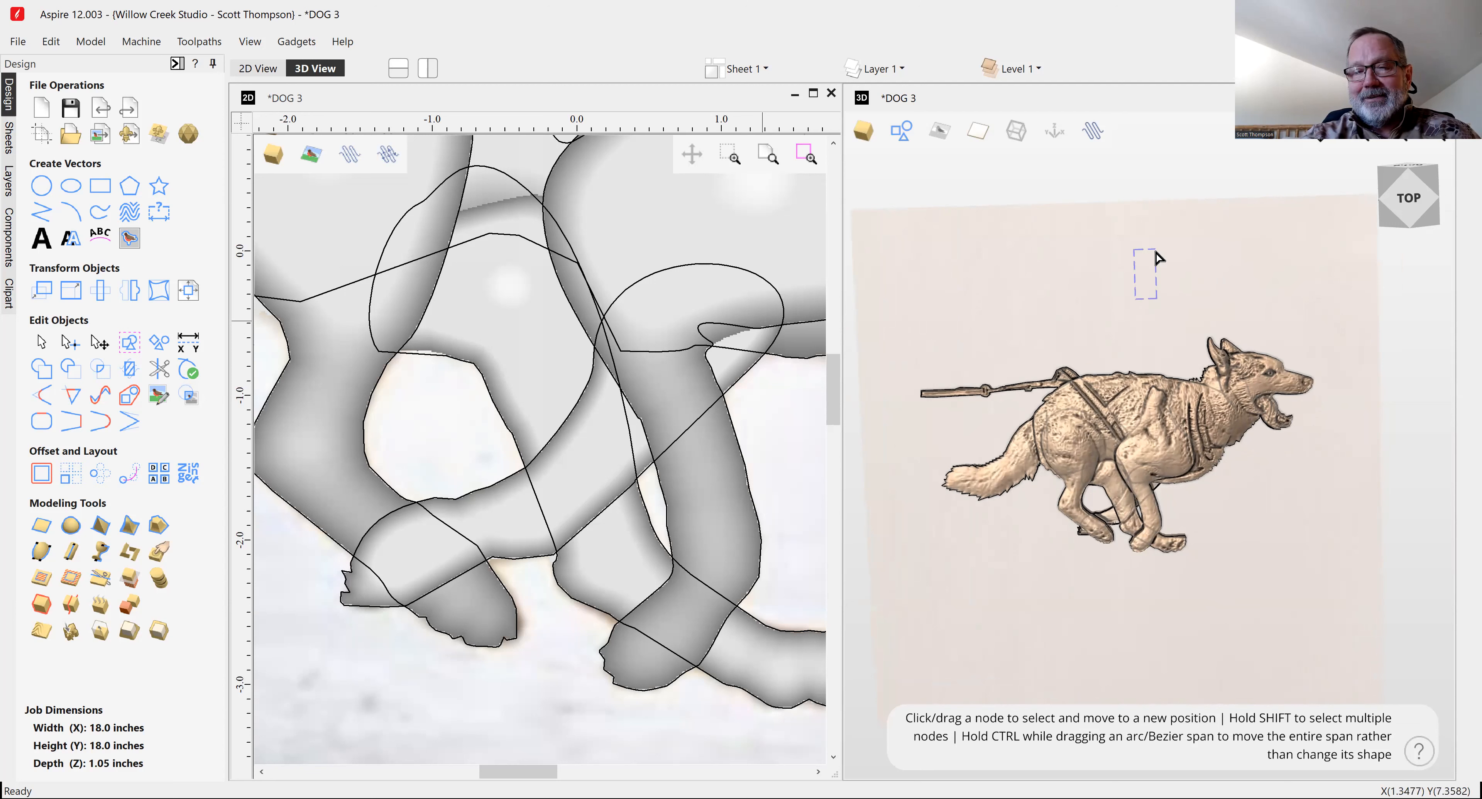
pyautogui.moveTo(1162, 257); pyautogui.dragTo(1176, 229, button='middle')
pyautogui.moveTo(1137, 402); pyautogui.dragTo(1180, 305, button='middle')
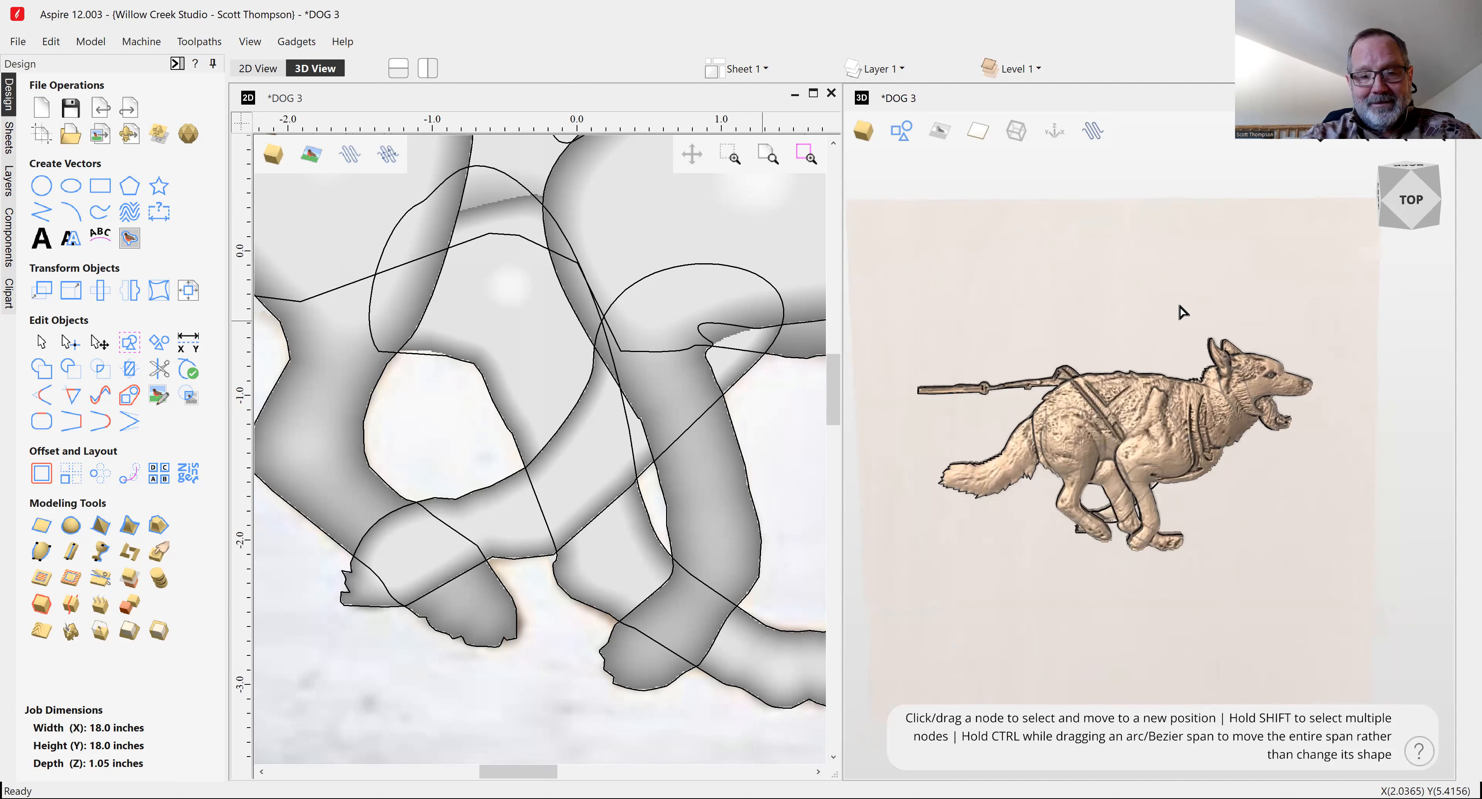